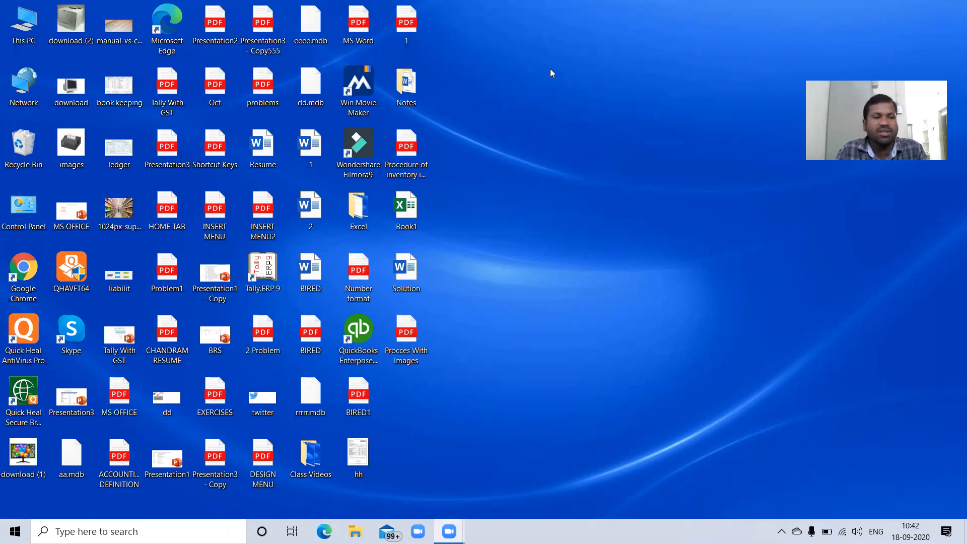
- Refresh the desktop and start Tally.ERP 9 in Educational Mode
{"action": "right_click", "coordinate": [557, 67]}
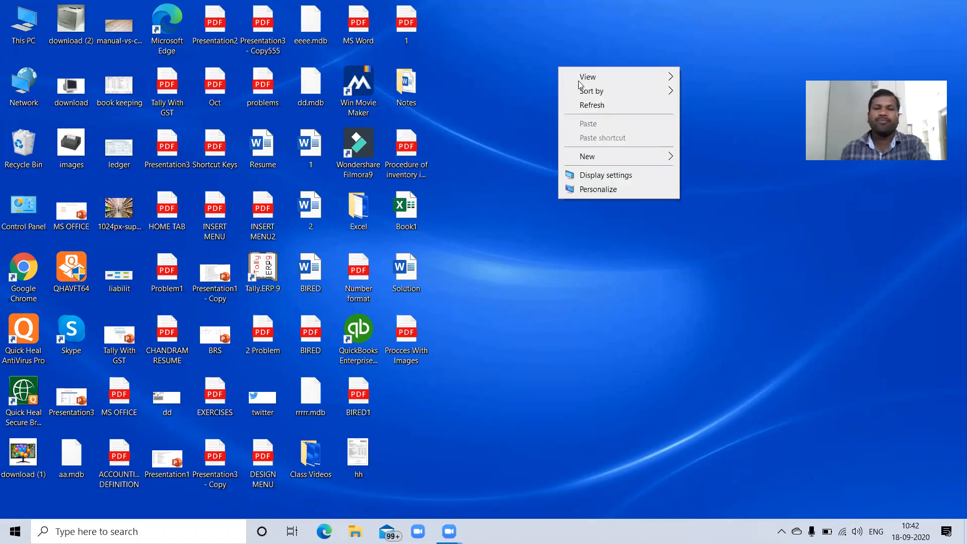
{"action": "left_click", "coordinate": [601, 106]}
{"action": "double_click", "coordinate": [266, 276]}
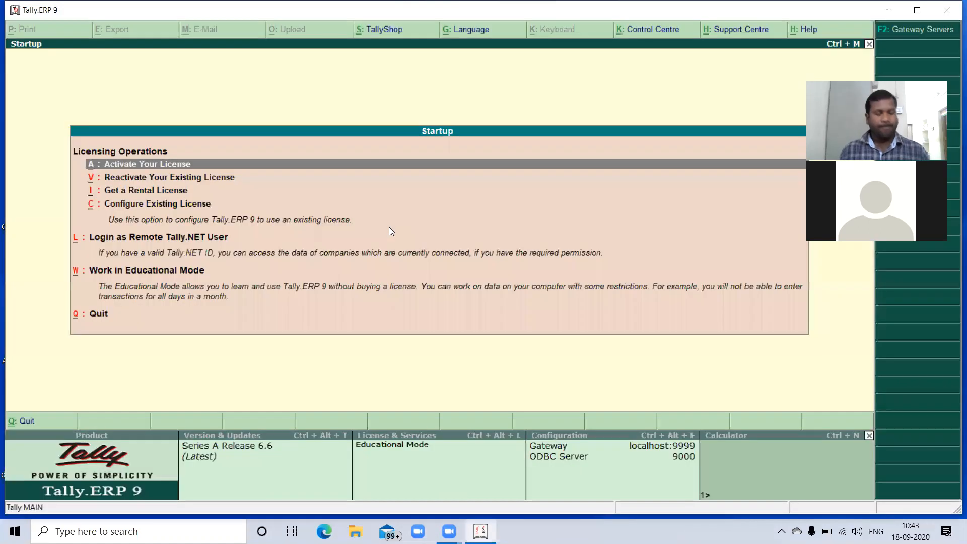
{"action": "key", "text": "w"}
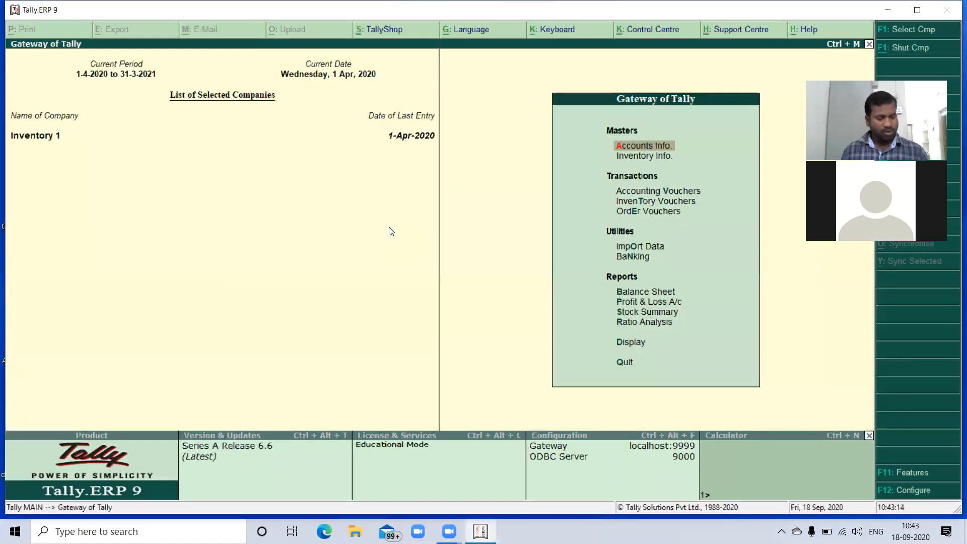
- Begin creating a new company and name it Godowns
{"action": "key", "text": "Return"}
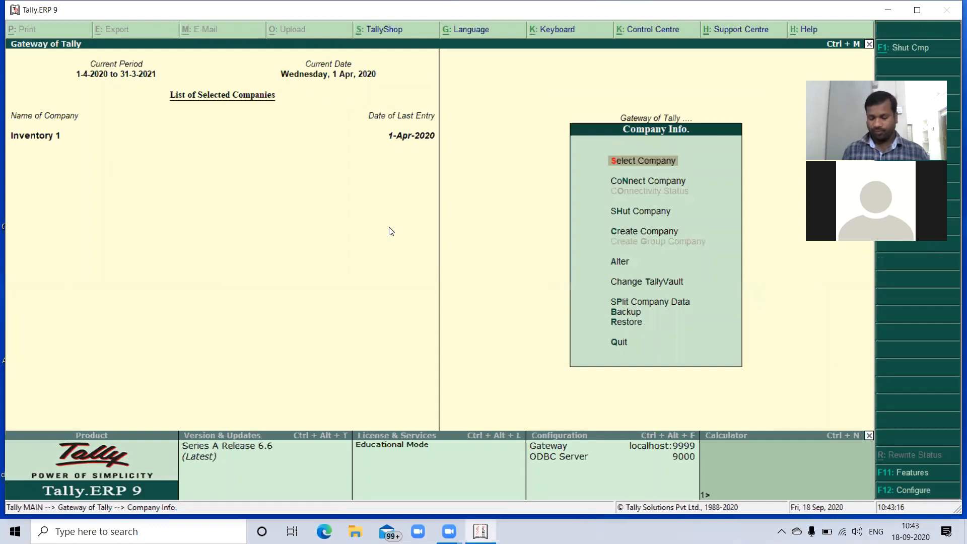
{"action": "key", "text": "Down"}
{"action": "key", "text": "Down"}
{"action": "key", "text": "Down"}
{"action": "key", "text": "Return"}
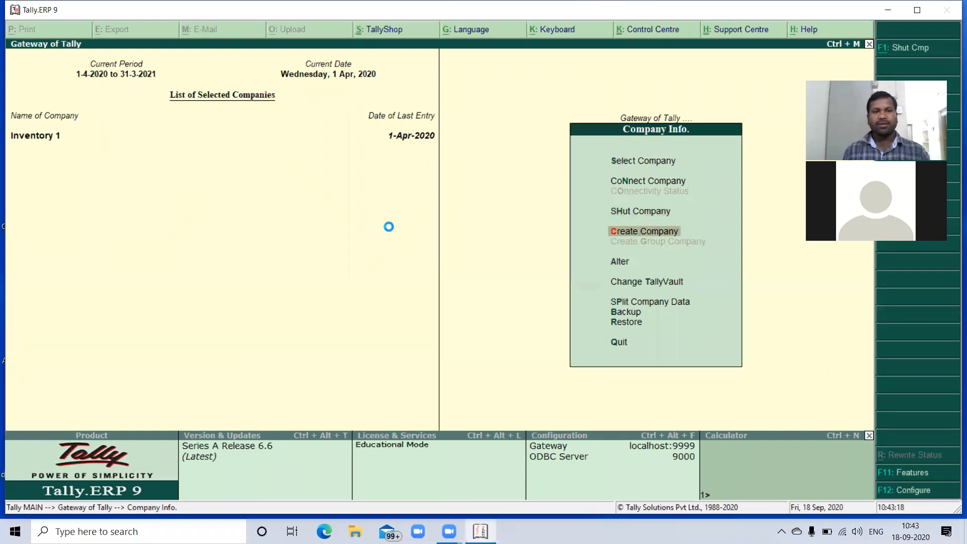
{"action": "type", "text": "Gowdo"}
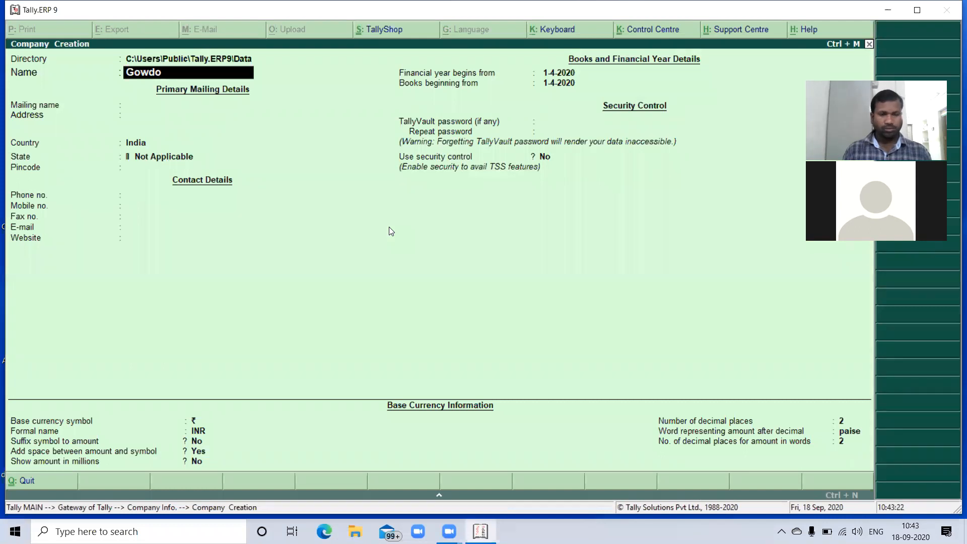
{"action": "key", "text": "BackSpace"}
{"action": "key", "text": "BackSpace"}
{"action": "key", "text": "BackSpace"}
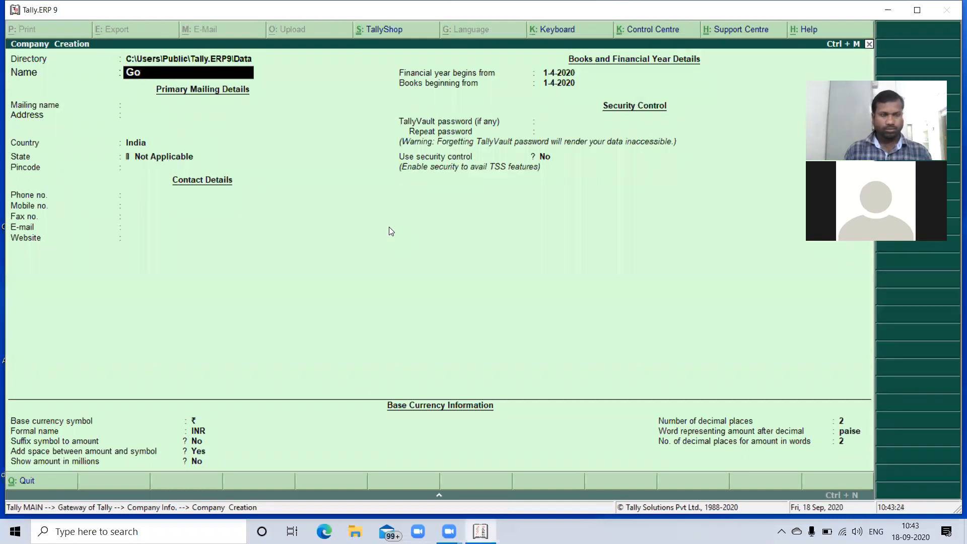
{"action": "type", "text": "downs"}
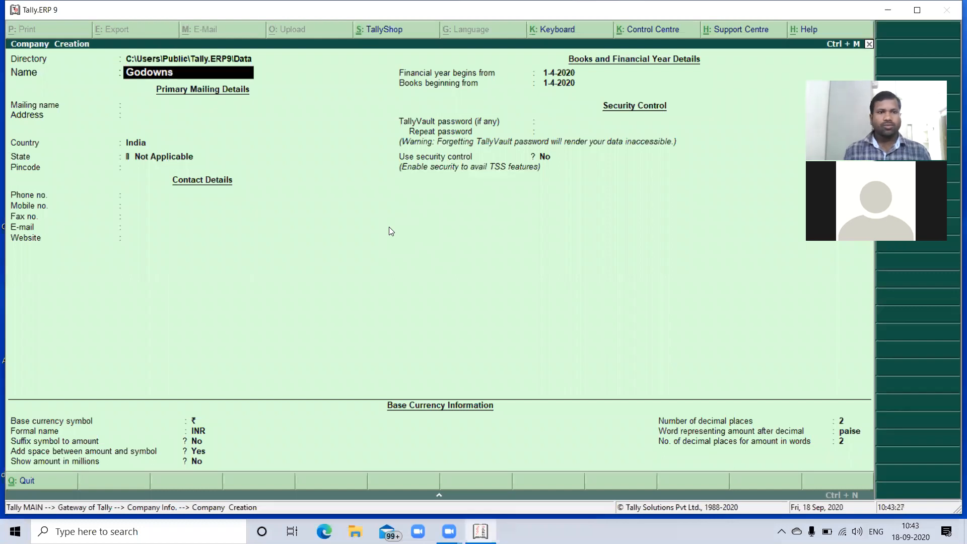
- Keep Godowns as the mailing name, with India as the country, and set the state to Telangana
{"action": "key", "text": "Return"}
{"action": "key", "text": "Return"}
{"action": "key", "text": "Return"}
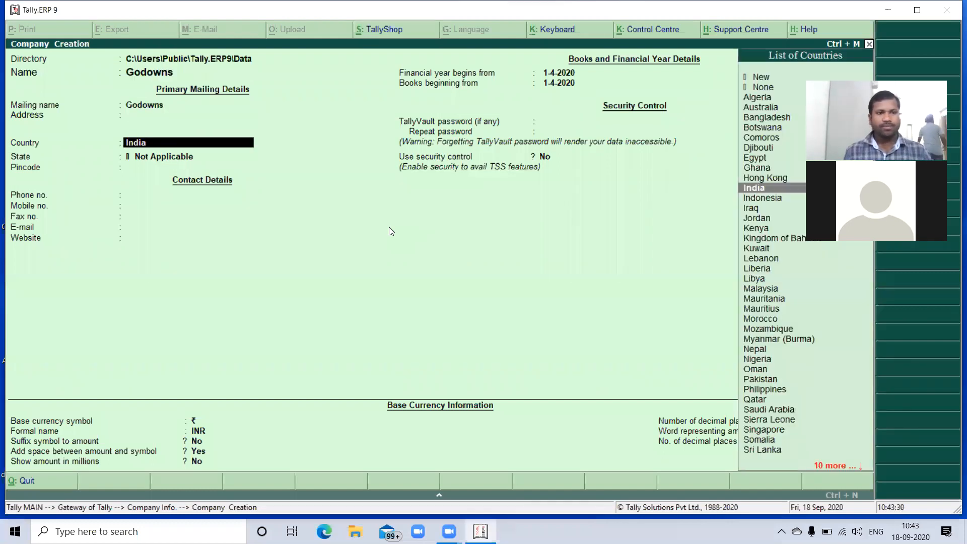
{"action": "key", "text": "Return"}
{"action": "type", "text": "Te"}
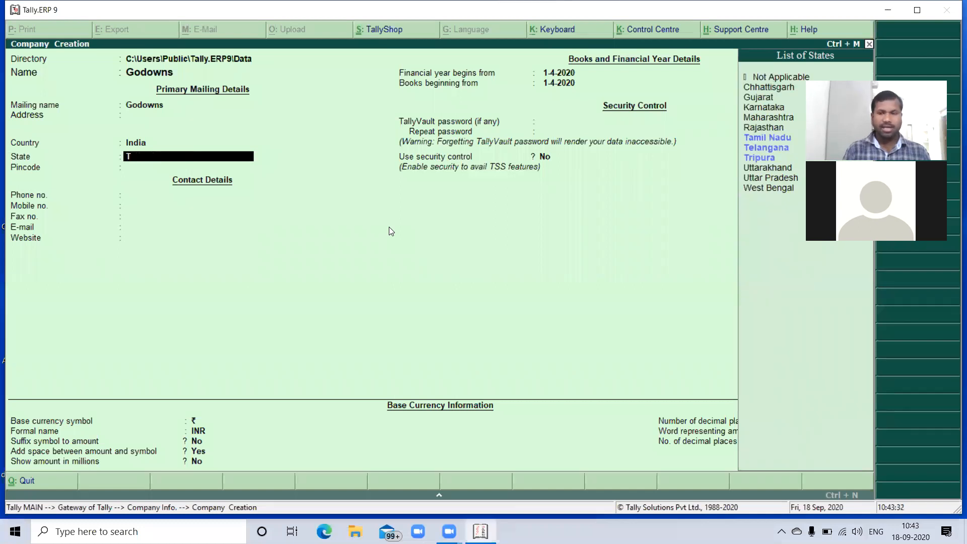
{"action": "key", "text": "Return"}
- Accept the remaining default company details, save the Godowns company and return to the Gateway of Tally
{"action": "key", "text": "Return"}
{"action": "key", "text": "Return"}
{"action": "key", "text": "Return"}
{"action": "key", "text": "Return"}
{"action": "key", "text": "Return"}
{"action": "key", "text": "Return"}
{"action": "key", "text": "Return"}
{"action": "key", "text": "Return"}
{"action": "key", "text": "Return"}
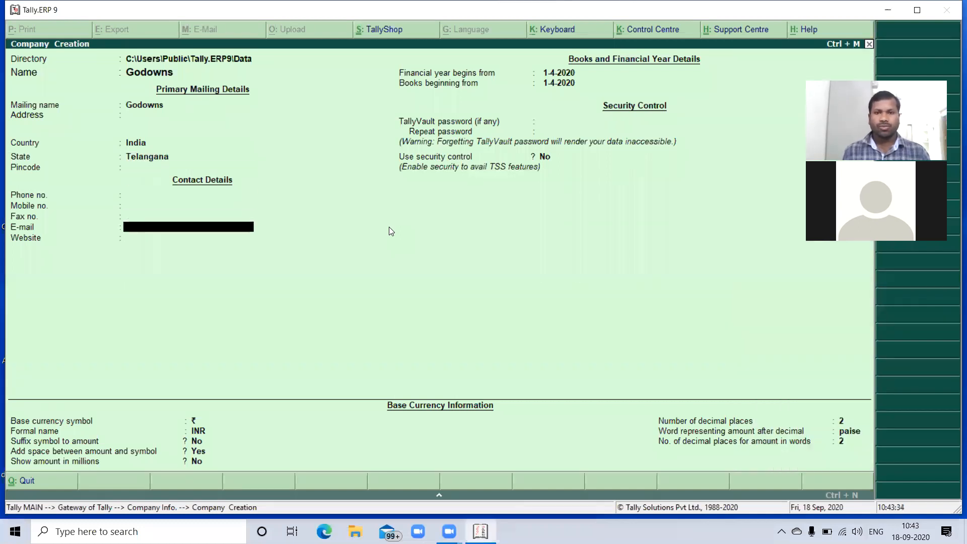
{"action": "key", "text": "Return"}
{"action": "key", "text": "Return"}
{"action": "key", "text": "Return"}
{"action": "key", "text": "Return"}
{"action": "key", "text": "Return"}
{"action": "key", "text": "Return"}
{"action": "key", "text": "Return"}
{"action": "key", "text": "Return"}
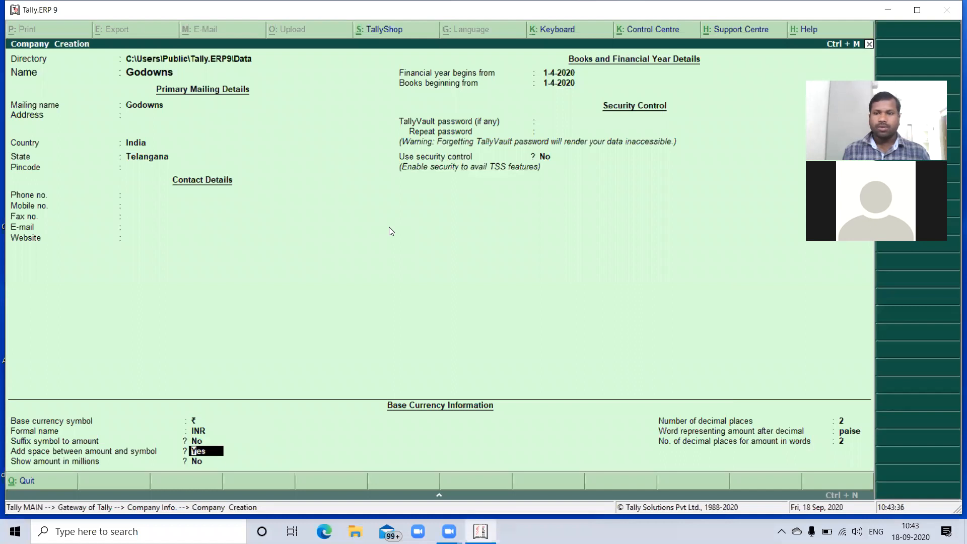
{"action": "key", "text": "Return"}
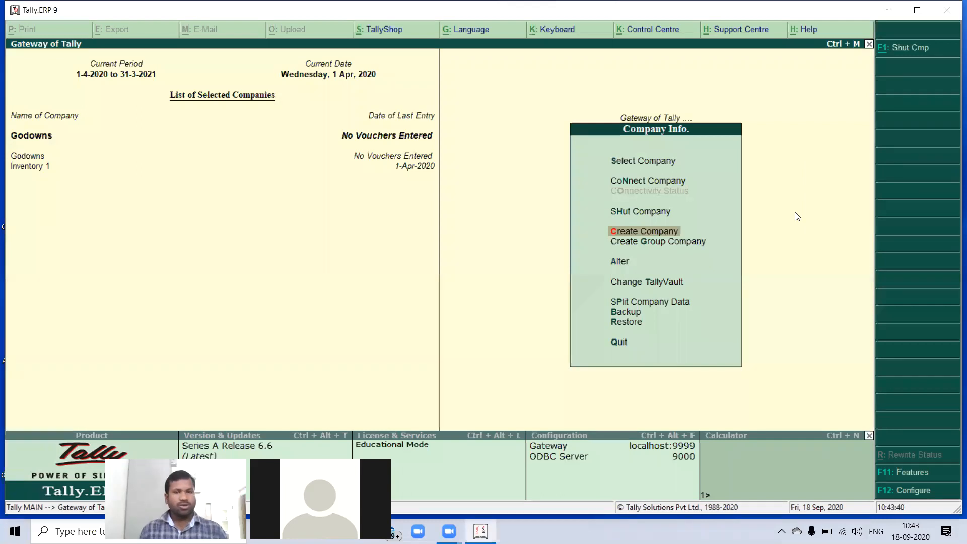
{"action": "key", "text": "Escape"}
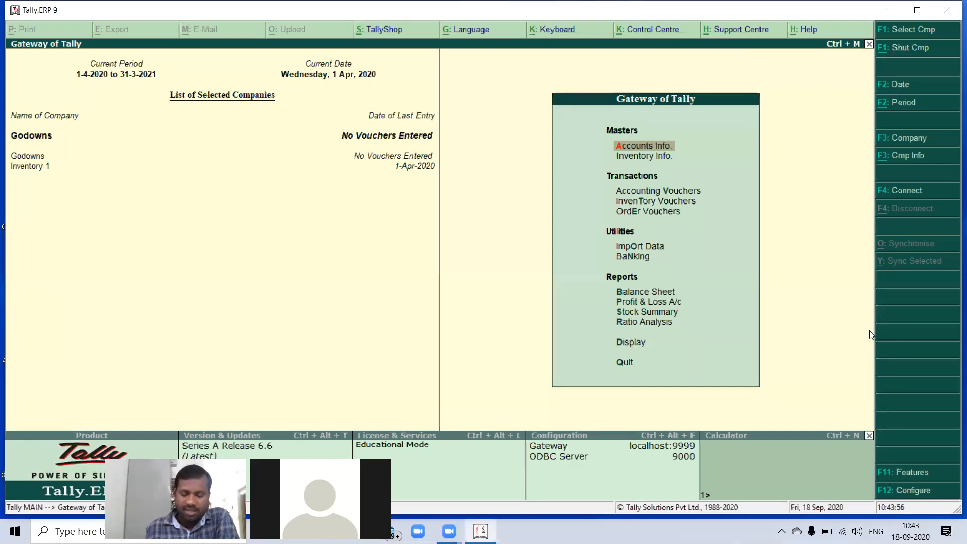
- Open the inventory features of the Godowns company and set Maintain multiple Godowns to Yes
{"action": "key", "text": "F11"}
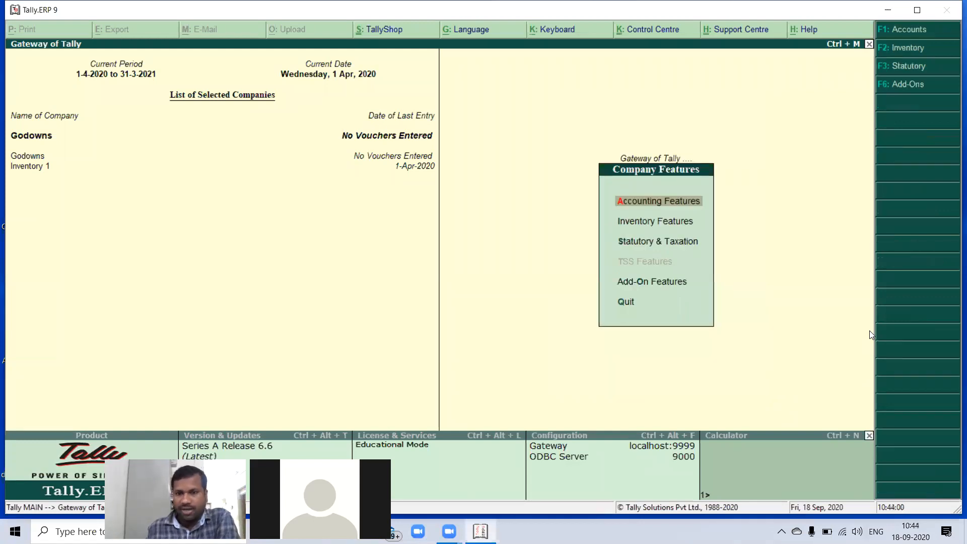
{"action": "key", "text": "Down"}
{"action": "key", "text": "Return"}
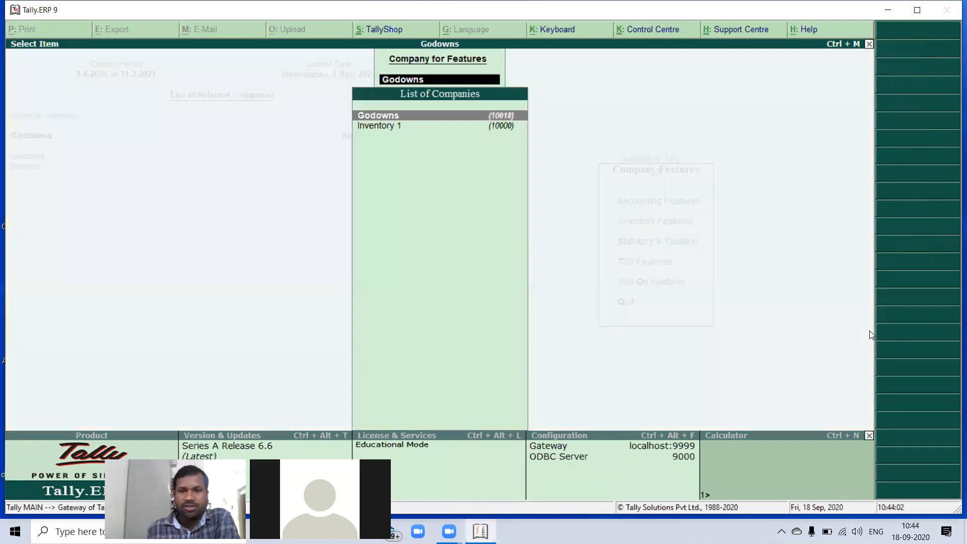
{"action": "key", "text": "Return"}
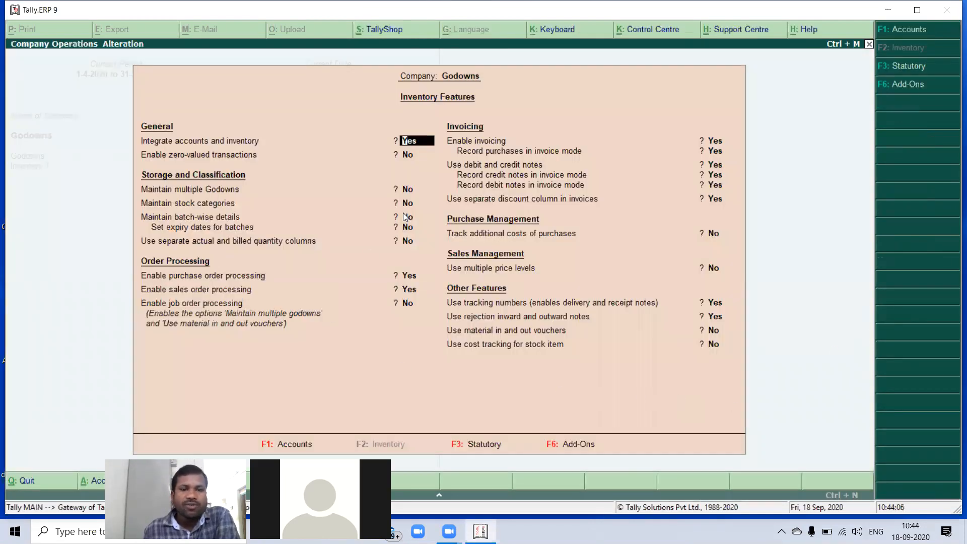
{"action": "left_click", "coordinate": [408, 190]}
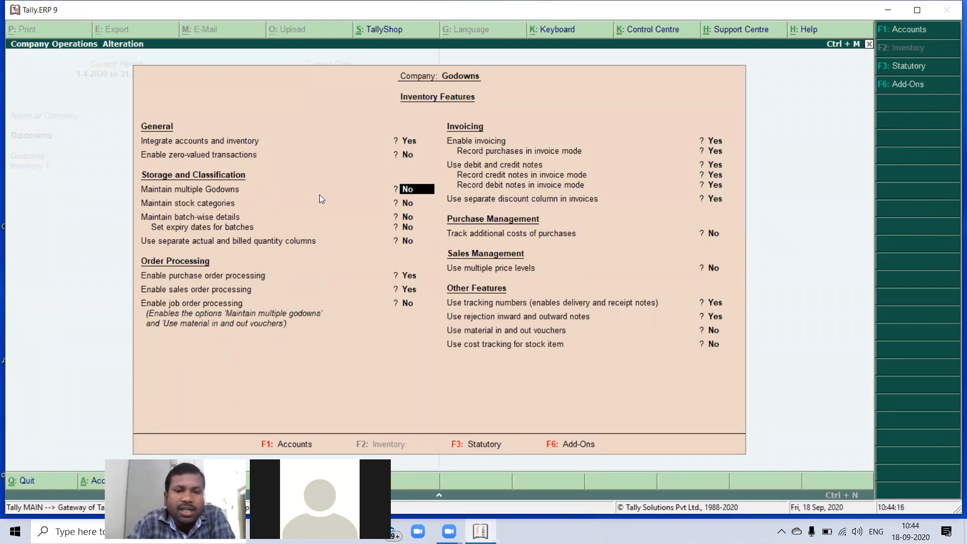
{"action": "type", "text": "y"}
{"action": "key", "text": "Return"}
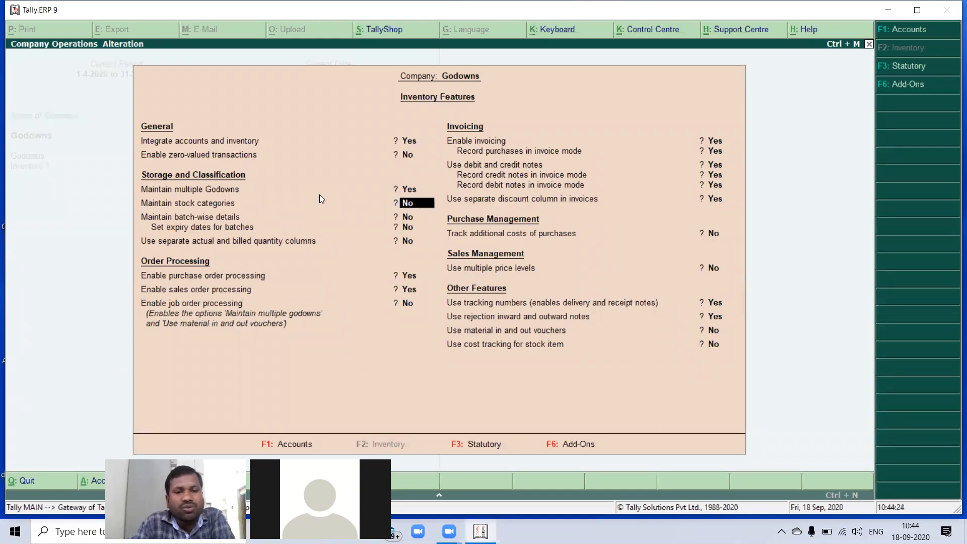
- Set Maintain stock categories to Yes and leave the company features for the Gateway of Tally
{"action": "type", "text": "y"}
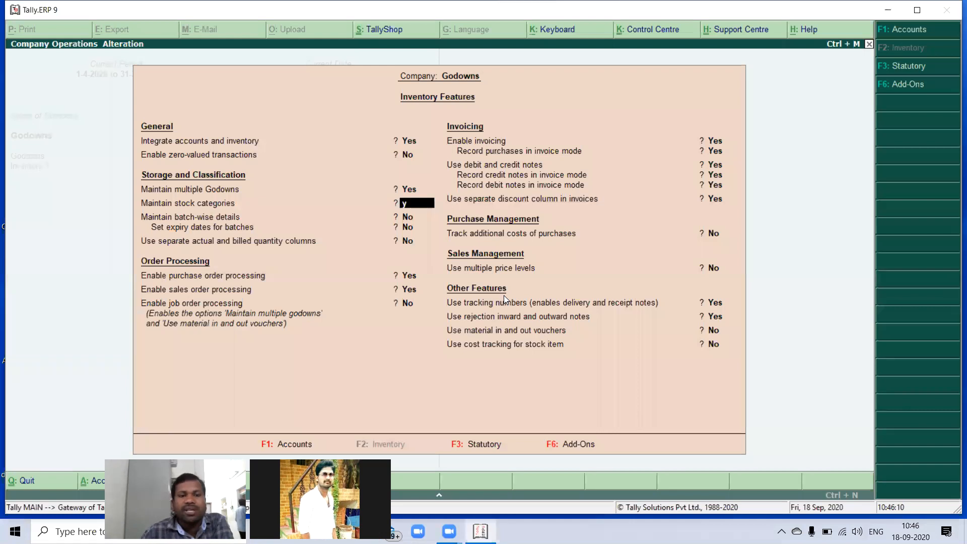
{"action": "key", "text": "Return"}
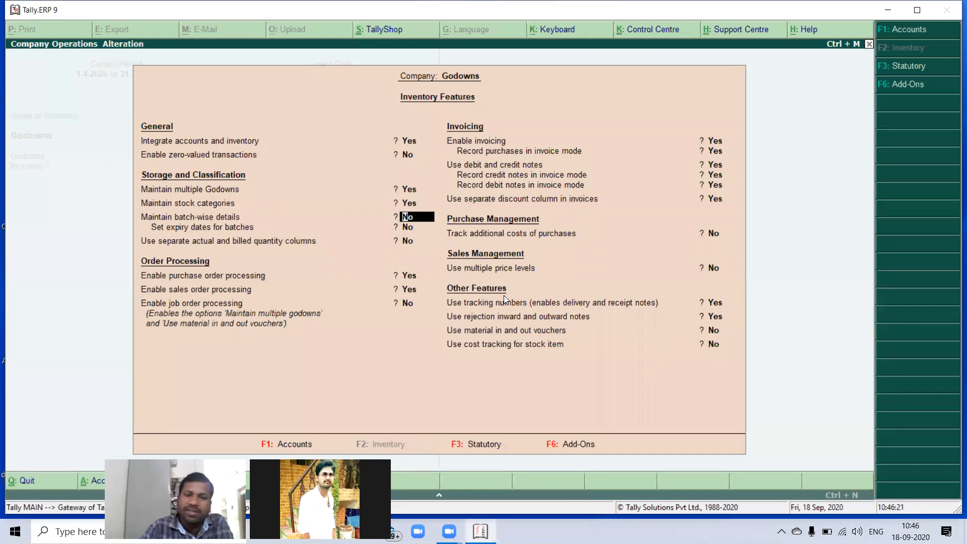
{"action": "key", "text": "Escape"}
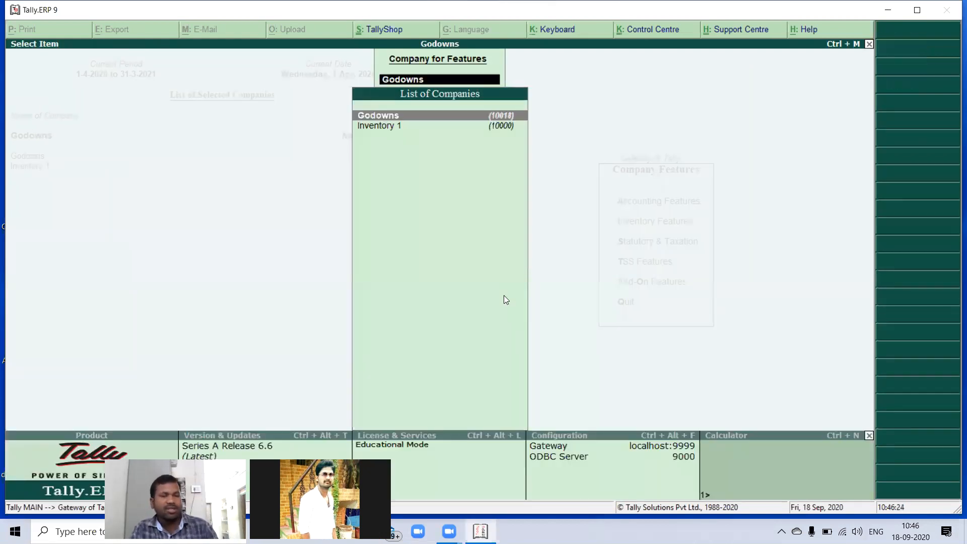
{"action": "key", "text": "Escape"}
{"action": "key", "text": "Escape"}
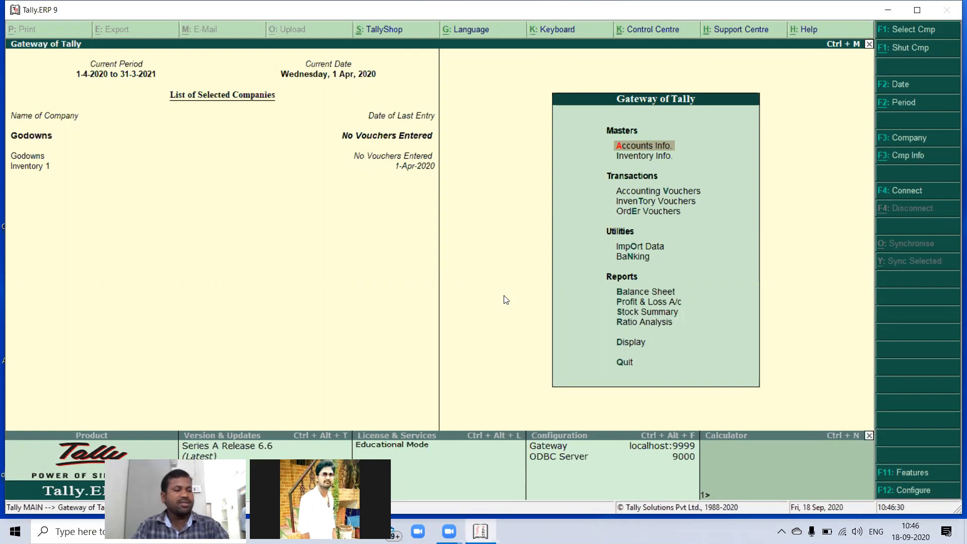
- Start a new single ledger named Ajay &Co
{"action": "key", "text": "Return"}
{"action": "key", "text": "Down"}
{"action": "key", "text": "Return"}
{"action": "key", "text": "Return"}
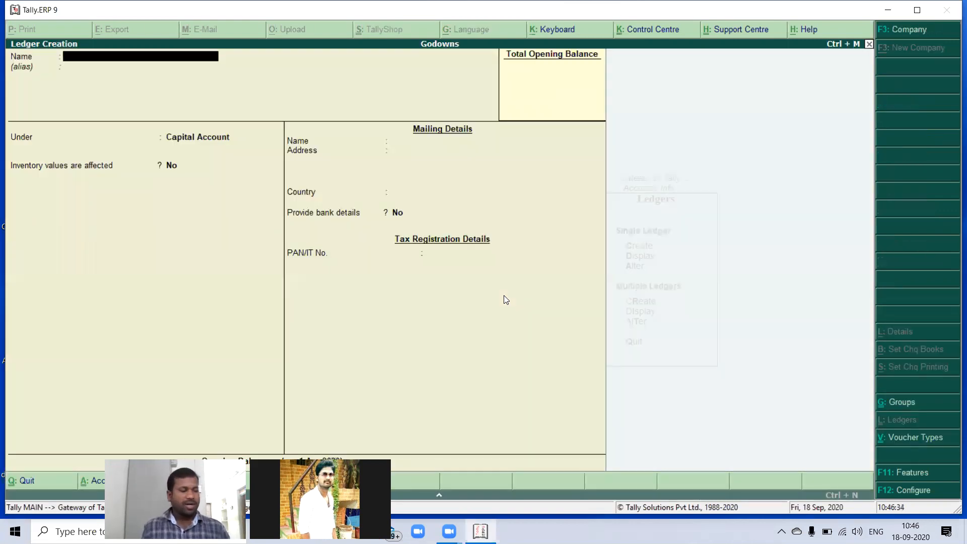
{"action": "type", "text": "Ajay   7"}
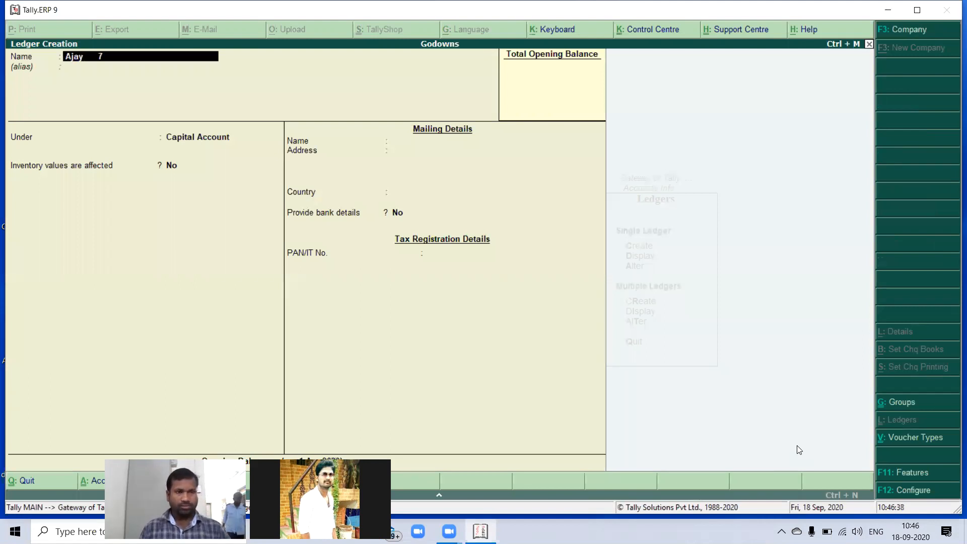
{"action": "key", "text": "BackSpace"}
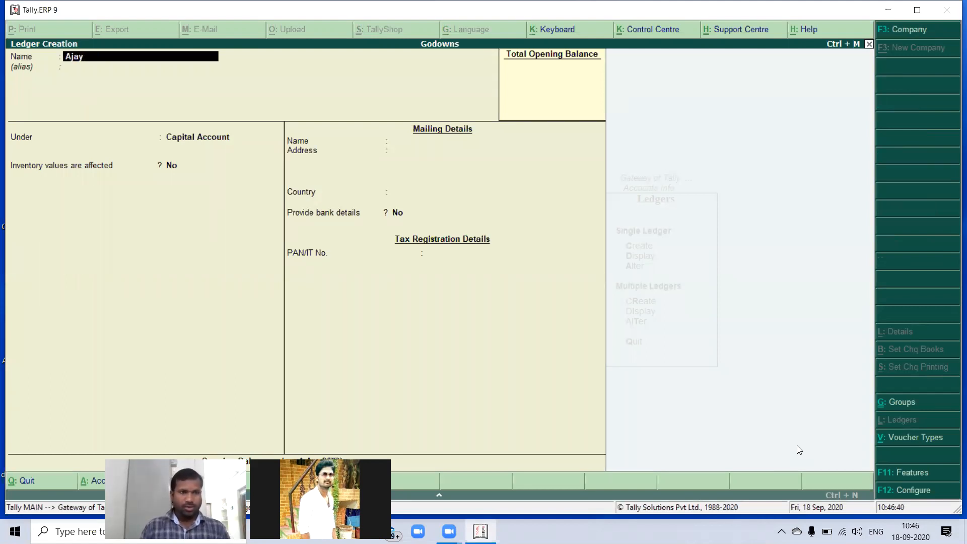
{"action": "type", "text": "&Co"}
{"action": "key", "text": "Return"}
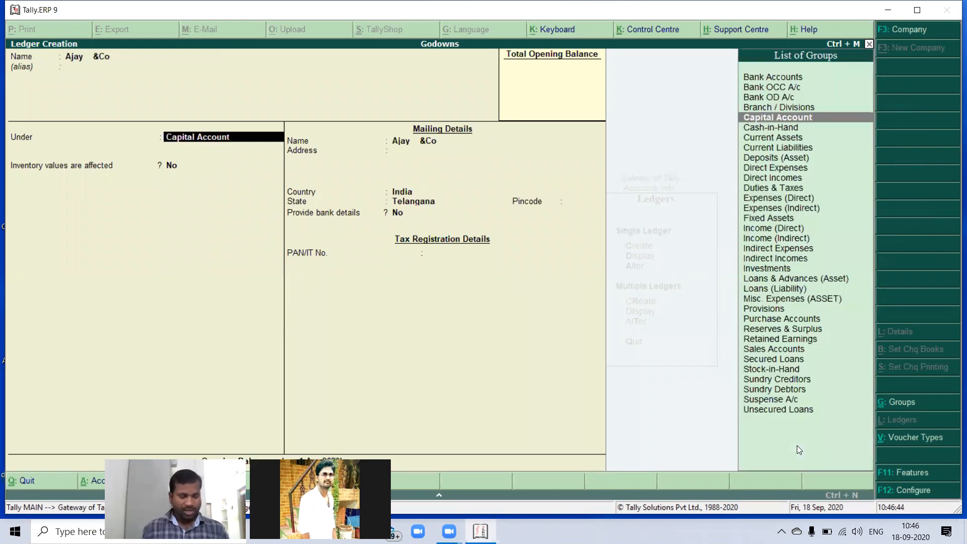
- Keep the ledger under Capital Account, accept the default mailing details and save it
{"action": "key", "text": "Return"}
{"action": "key", "text": "Return"}
{"action": "key", "text": "Return"}
{"action": "key", "text": "Return"}
{"action": "key", "text": "Return"}
{"action": "key", "text": "Return"}
{"action": "key", "text": "Return"}
{"action": "key", "text": "Return"}
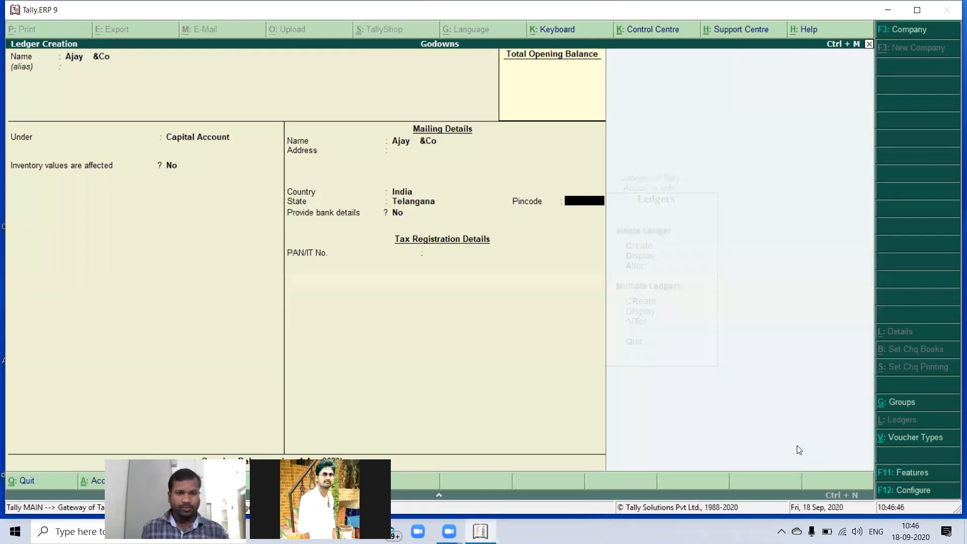
{"action": "key", "text": "Return"}
{"action": "key", "text": "Return"}
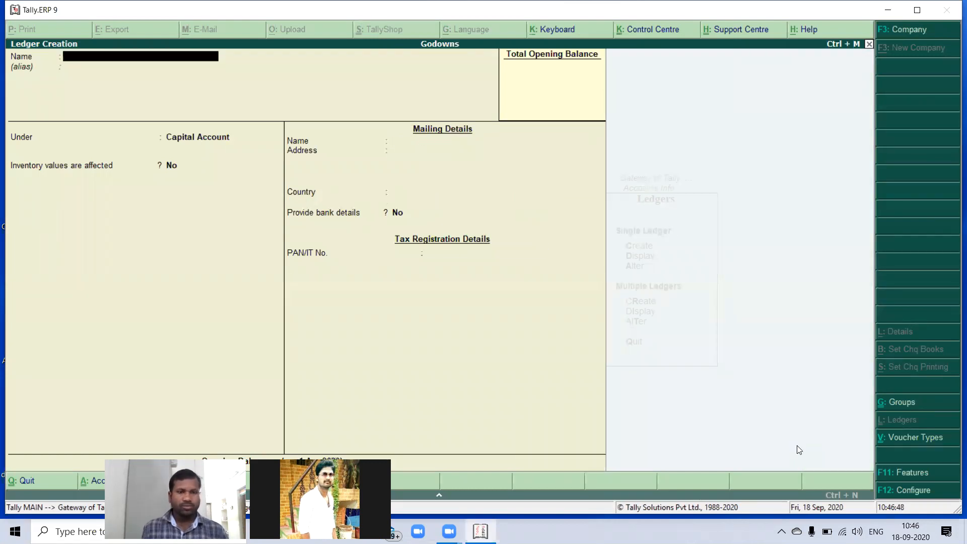
- Create a Machinery ledger under Fixed Assets with the default details and save it
{"action": "type", "text": "Machinery"}
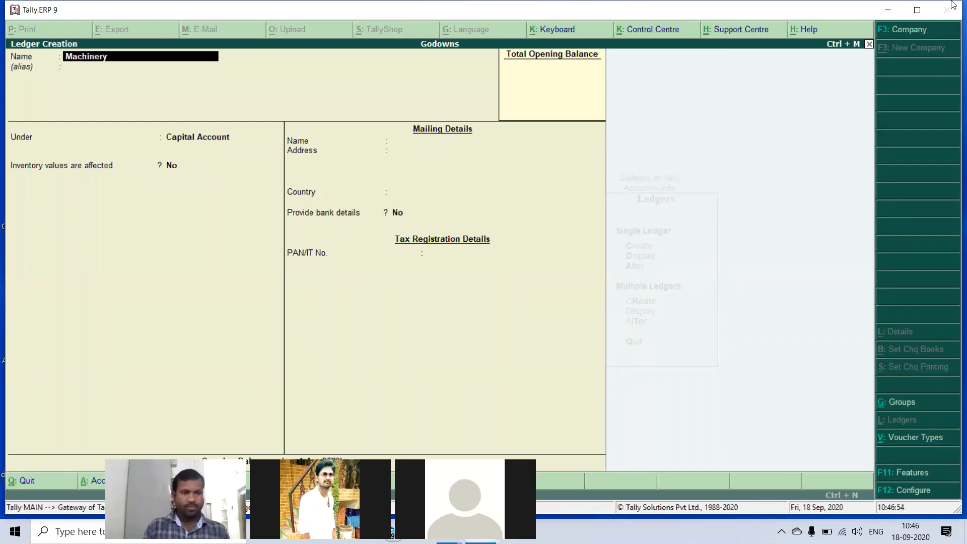
{"action": "key", "text": "Return"}
{"action": "type", "text": "f"}
{"action": "key", "text": "Return"}
{"action": "key", "text": "Return"}
{"action": "key", "text": "Return"}
{"action": "key", "text": "Return"}
{"action": "key", "text": "Return"}
{"action": "key", "text": "Return"}
{"action": "key", "text": "Return"}
{"action": "key", "text": "Return"}
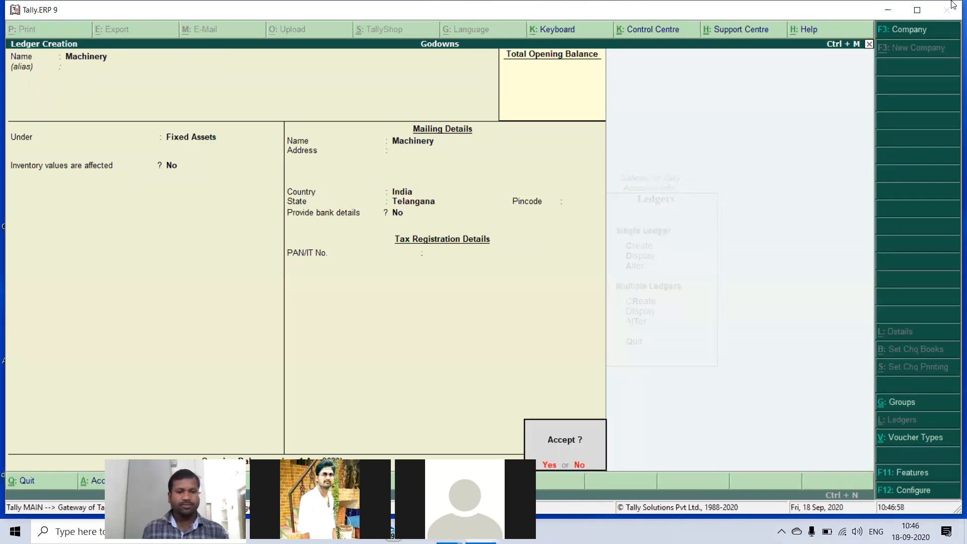
{"action": "key", "text": "Return"}
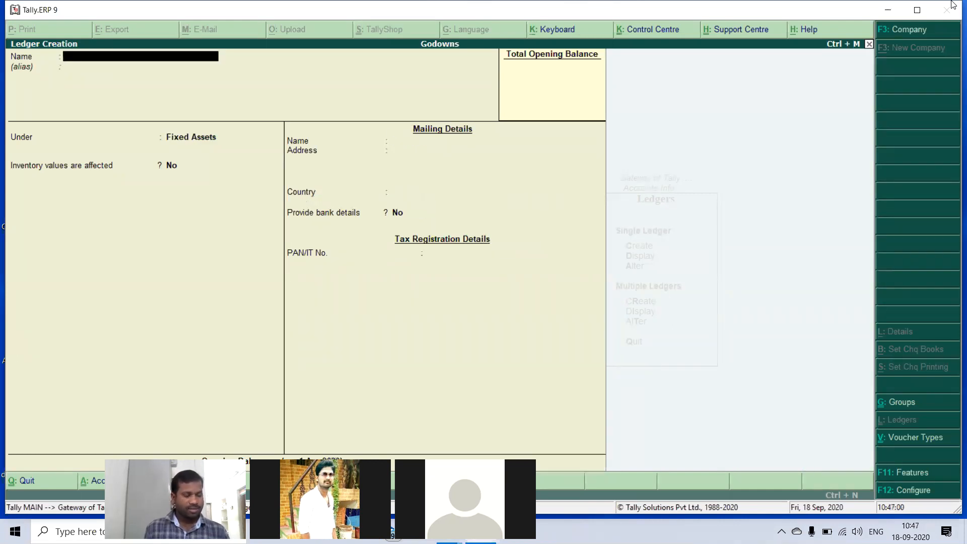
- Create a Purchase ledger under Purchase Accounts with the default details and save it
{"action": "type", "text": "Purc"}
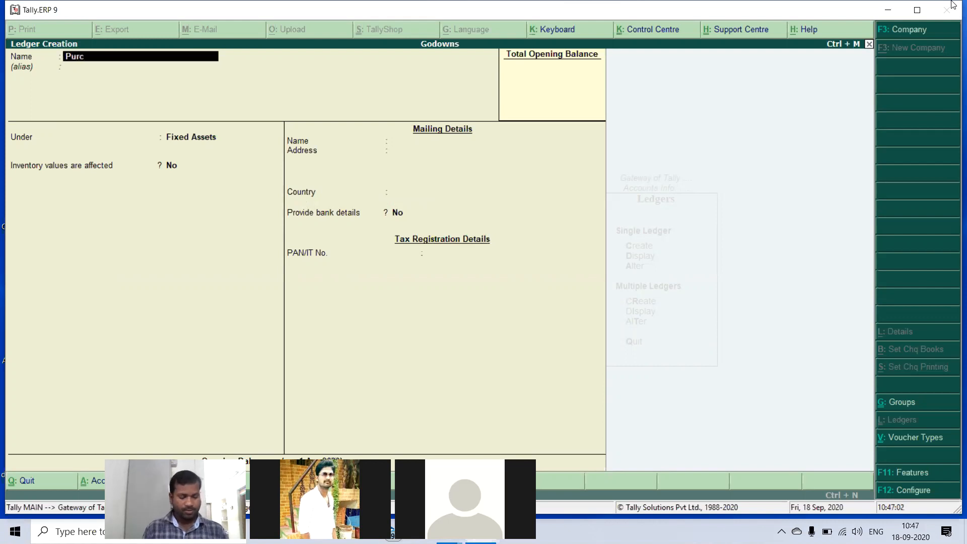
{"action": "type", "text": "hase"}
{"action": "key", "text": "Return"}
{"action": "key", "text": "Return"}
{"action": "type", "text": "Pu"}
{"action": "key", "text": "Return"}
{"action": "key", "text": "Return"}
{"action": "key", "text": "Return"}
{"action": "key", "text": "Return"}
{"action": "key", "text": "Return"}
{"action": "key", "text": "Return"}
- Create a Sales ledger under Sales Accounts with the default details and save it
{"action": "type", "text": "Sales"}
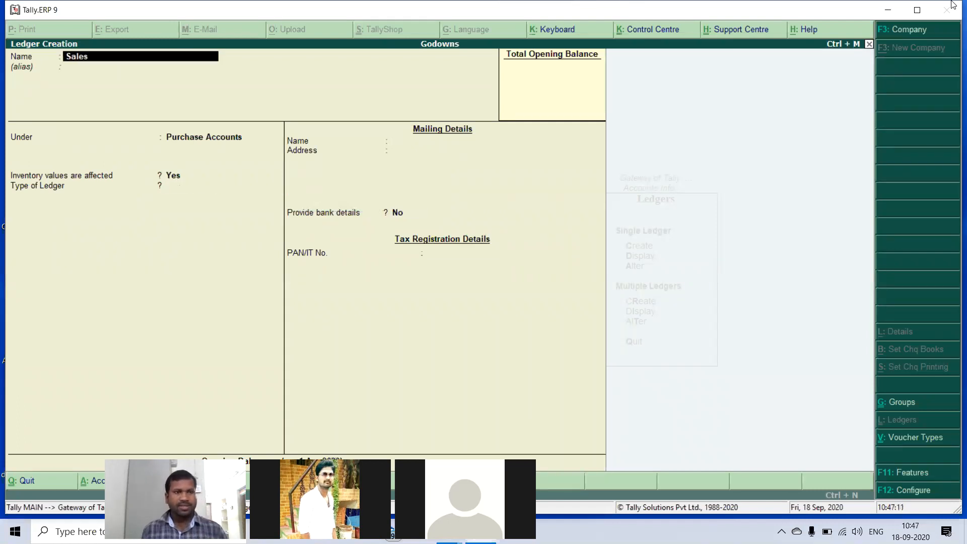
{"action": "key", "text": "Return"}
{"action": "type", "text": "Sa"}
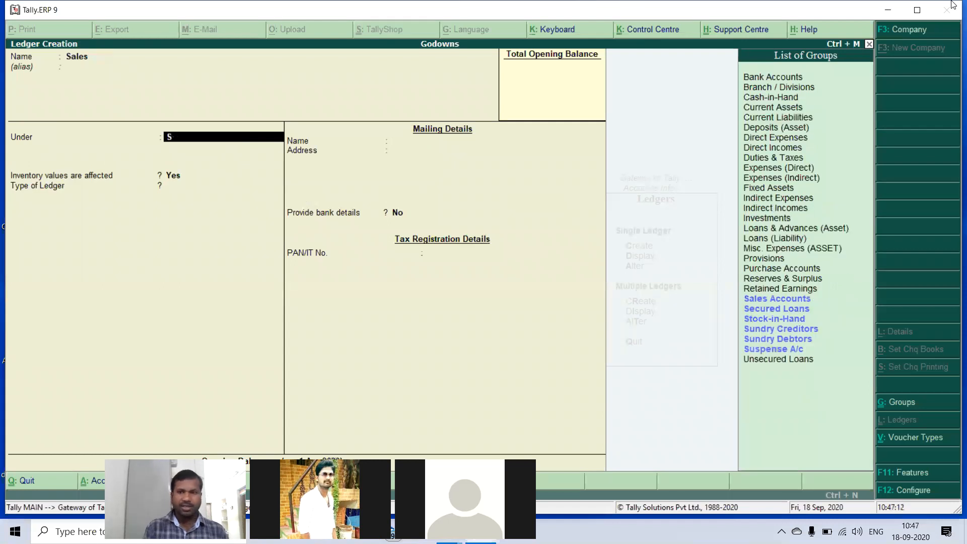
{"action": "key", "text": "Return"}
{"action": "key", "text": "Return"}
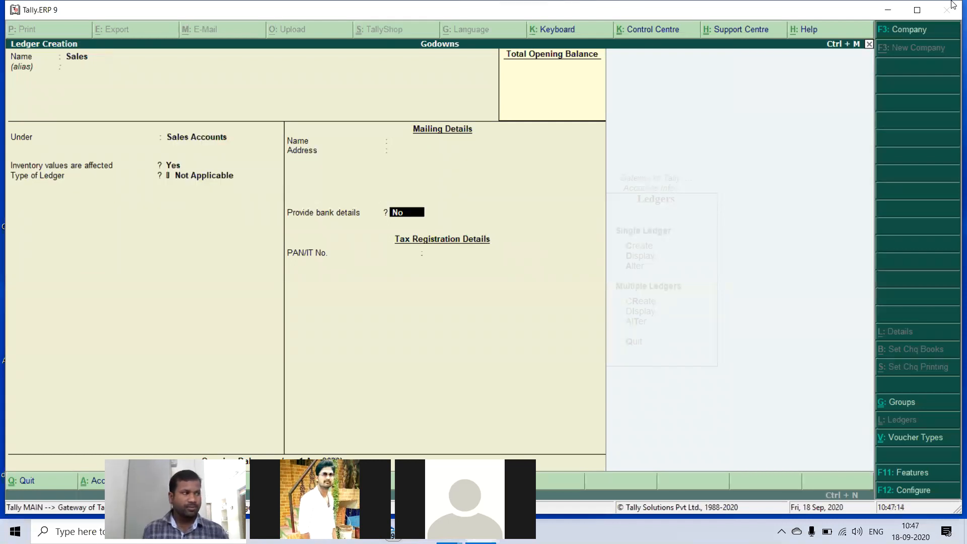
{"action": "key", "text": "Return"}
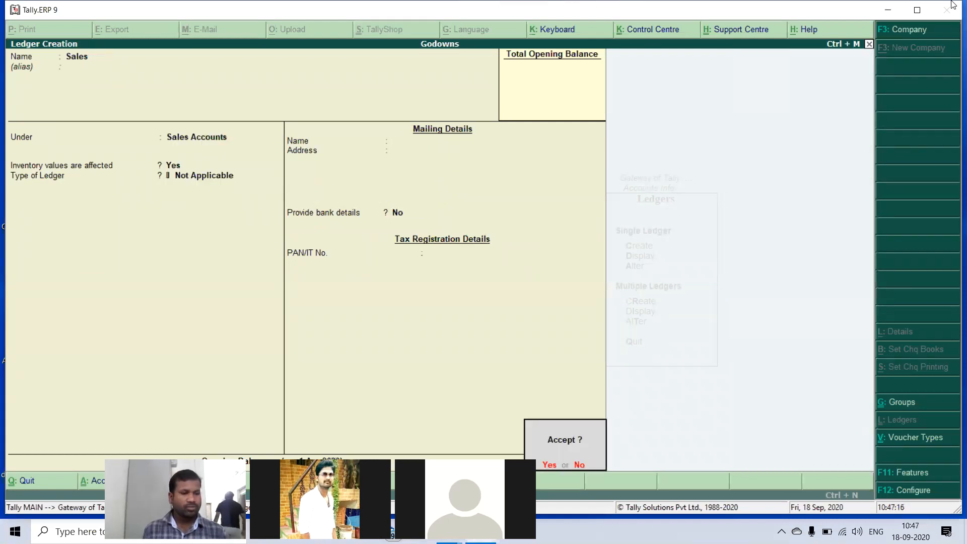
{"action": "key", "text": "Return"}
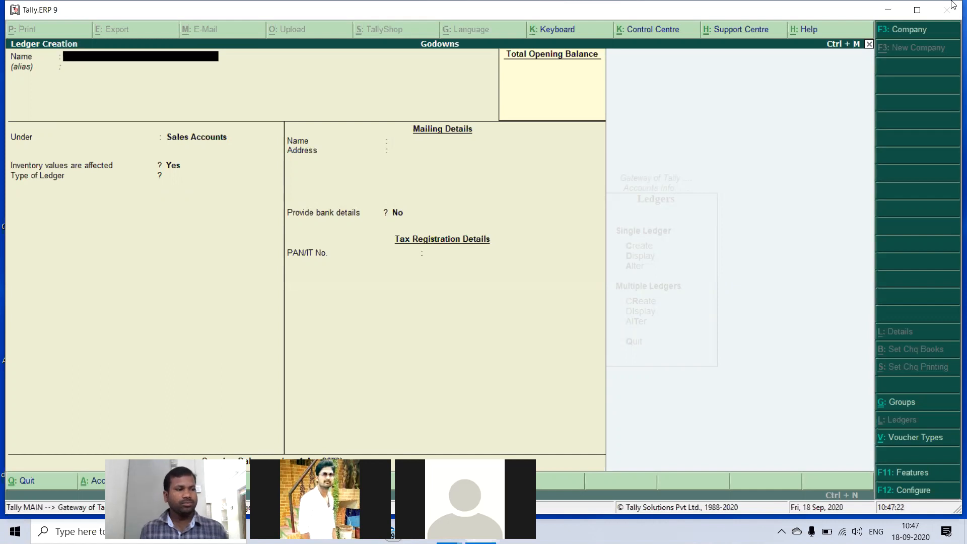
- Create a Rent Paid ledger under Indirect Expenses with the default details and save it
{"action": "type", "text": "Rent Paid"}
{"action": "key", "text": "Return"}
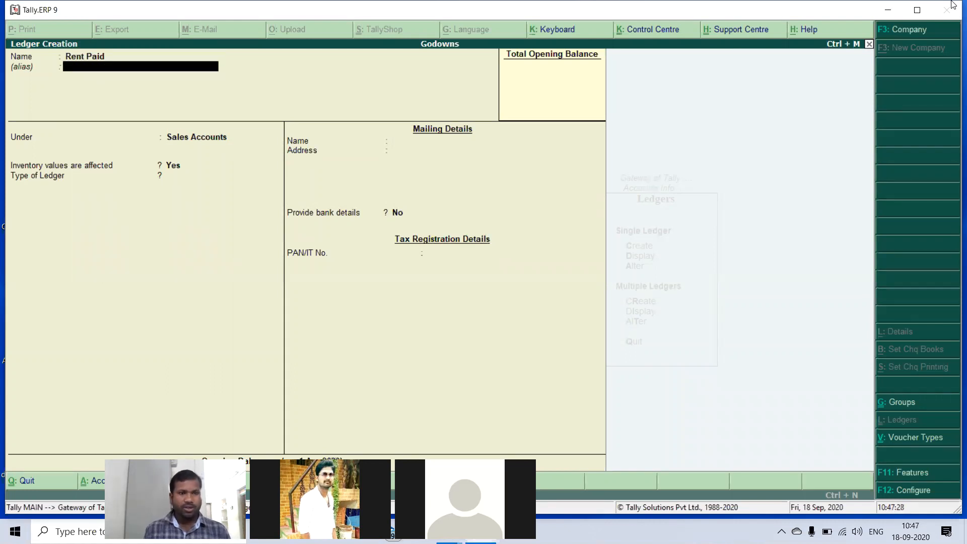
{"action": "key", "text": "Return"}
{"action": "type", "text": "In"}
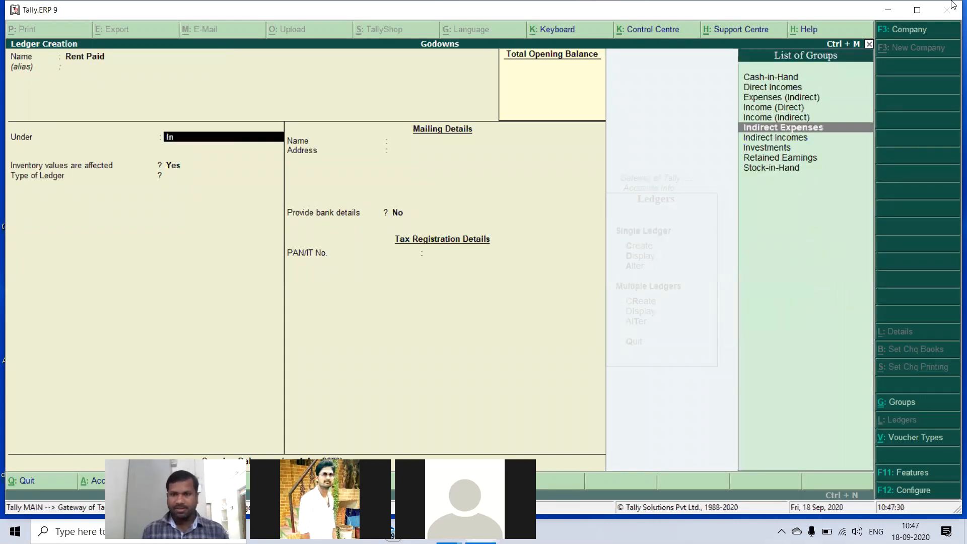
{"action": "key", "text": "Return"}
{"action": "key", "text": "Return"}
{"action": "key", "text": "Return"}
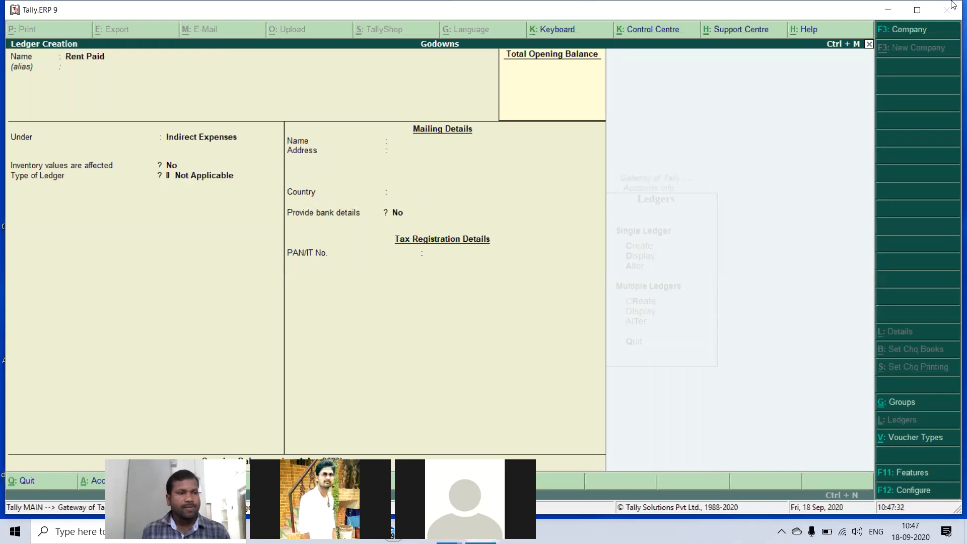
{"action": "key", "text": "Return"}
- Create a Salaries ledger, keeping it under Indirect Expenses with the default details, and save it
{"action": "type", "text": "S"}
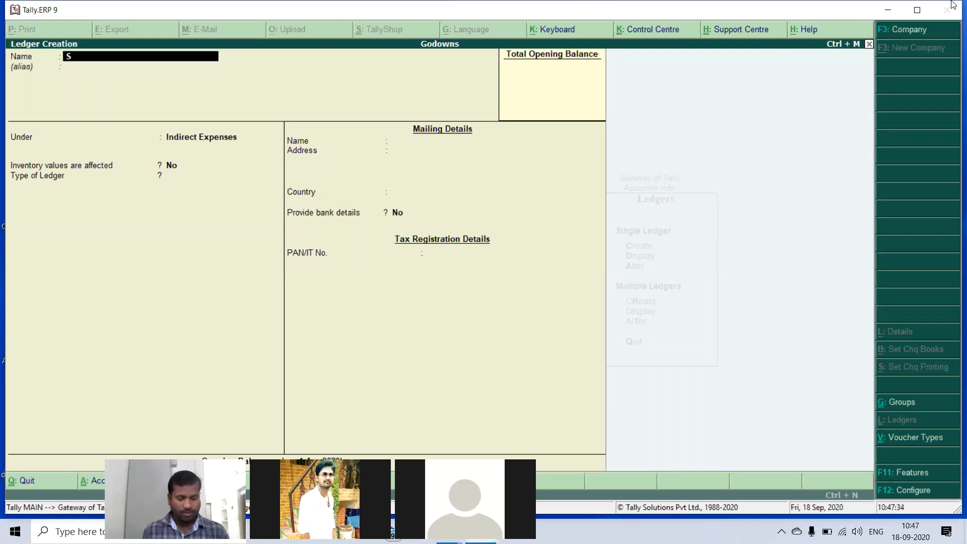
{"action": "type", "text": "alaries"}
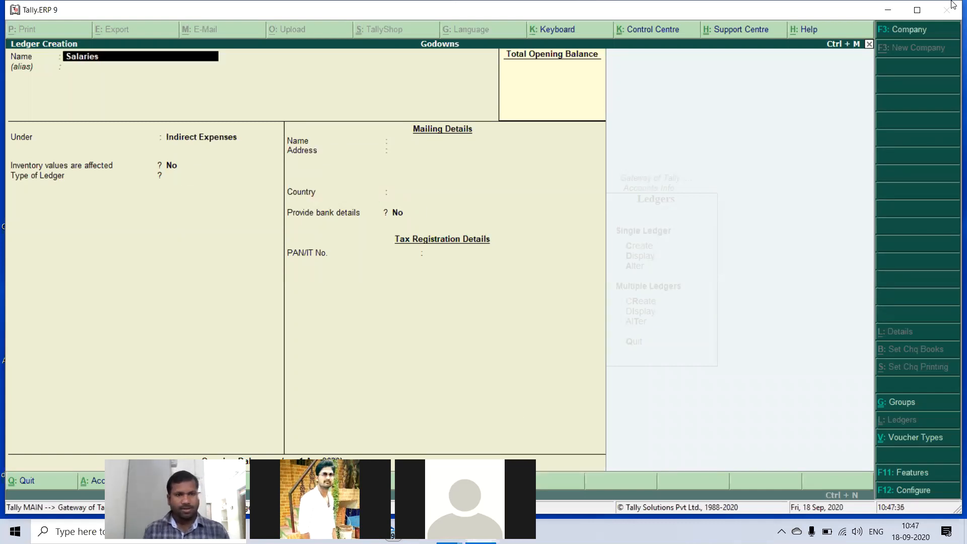
{"action": "key", "text": "Return"}
{"action": "key", "text": "Return"}
{"action": "key", "text": "Return"}
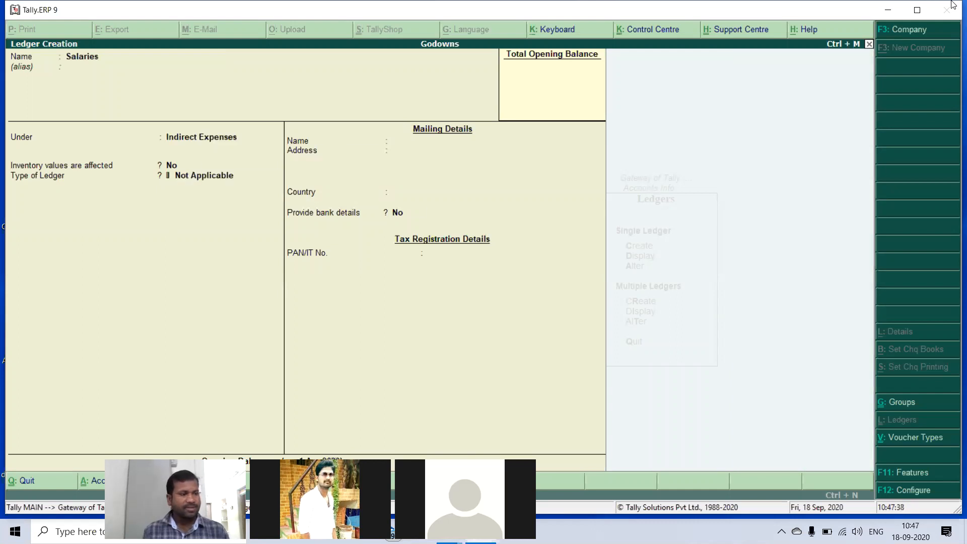
{"action": "key", "text": "Return"}
{"action": "key", "text": "Return"}
- Create a Wages ledger under Direct Expenses with the default details and save it
{"action": "type", "text": "Wages"}
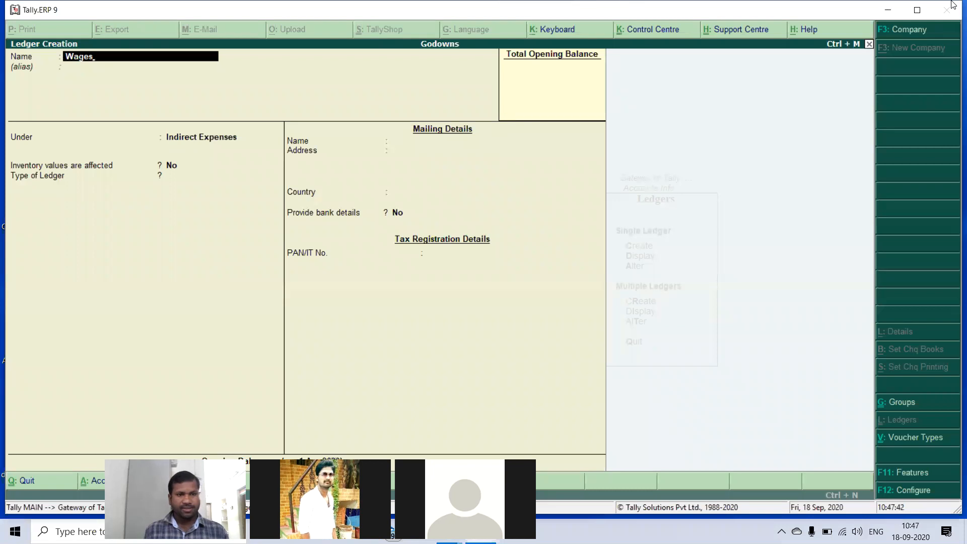
{"action": "key", "text": "Return"}
{"action": "type", "text": "Di"}
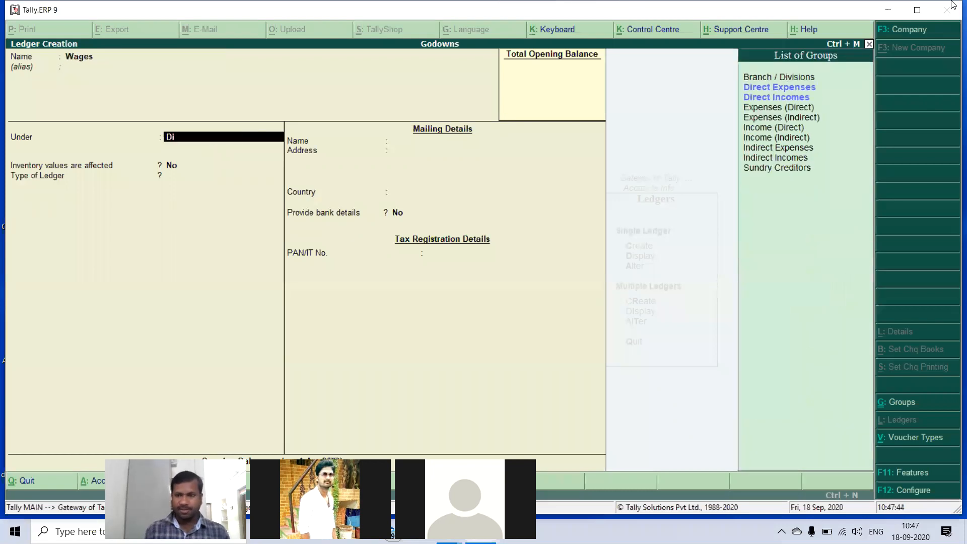
{"action": "key", "text": "Down"}
{"action": "key", "text": "Up"}
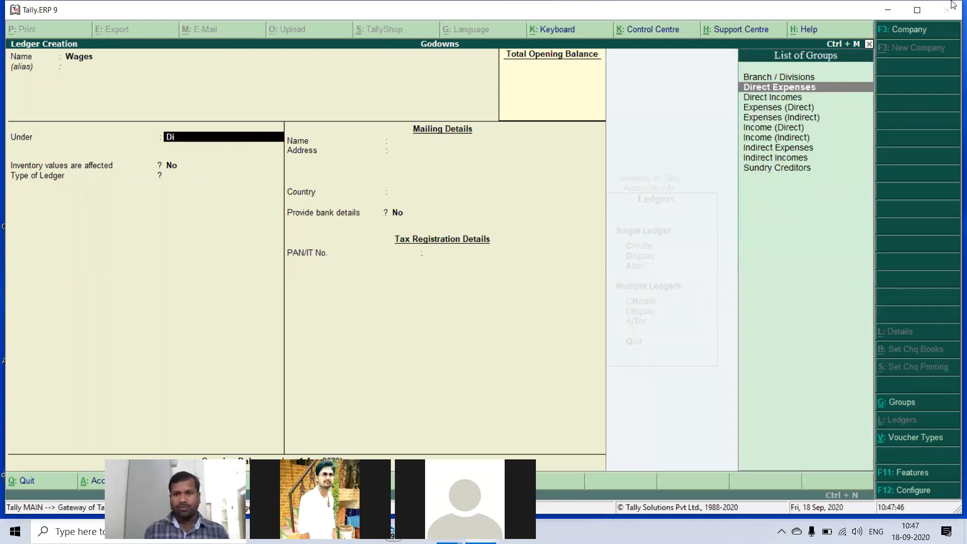
{"action": "key", "text": "Return"}
{"action": "key", "text": "Return"}
{"action": "key", "text": "Return"}
{"action": "key", "text": "Return"}
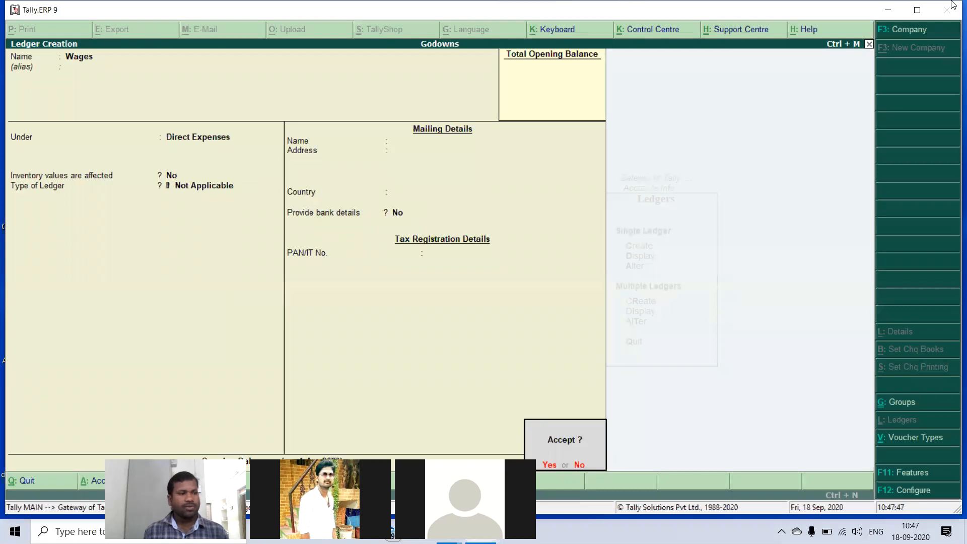
{"action": "key", "text": "Return"}
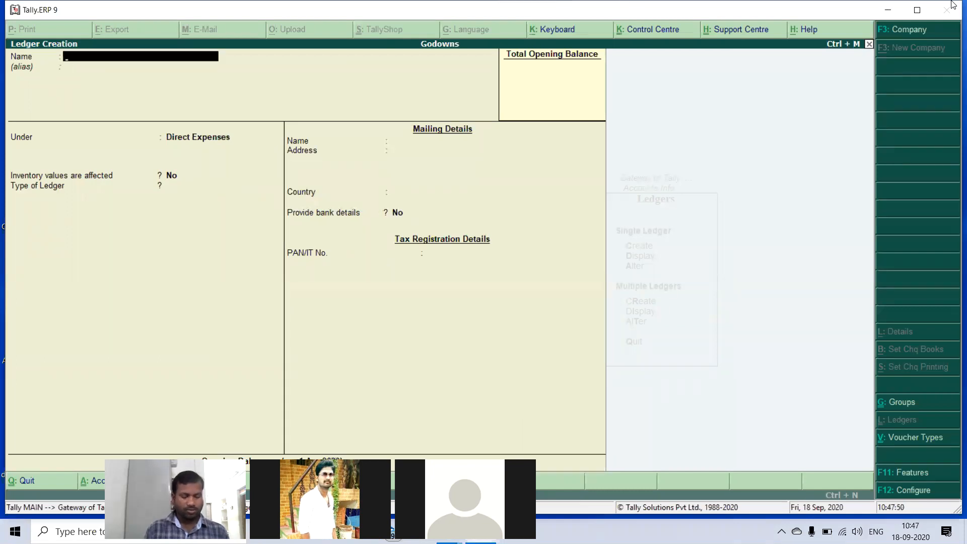
- Name the next new ledger Godown Rent and leave its alias blank
{"action": "type", "text": "Godoe"}
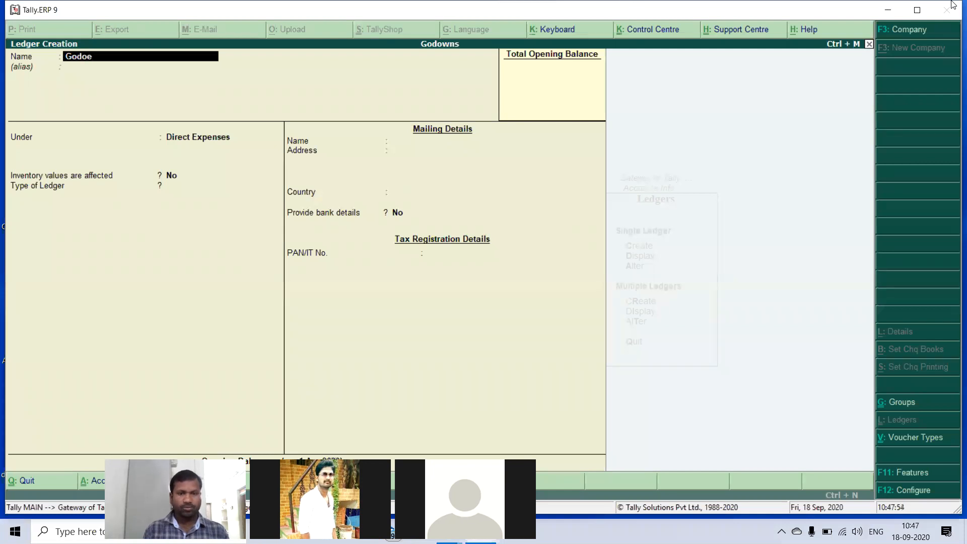
{"action": "type", "text": "="}
{"action": "key", "text": "BackSpace"}
{"action": "key", "text": "BackSpace"}
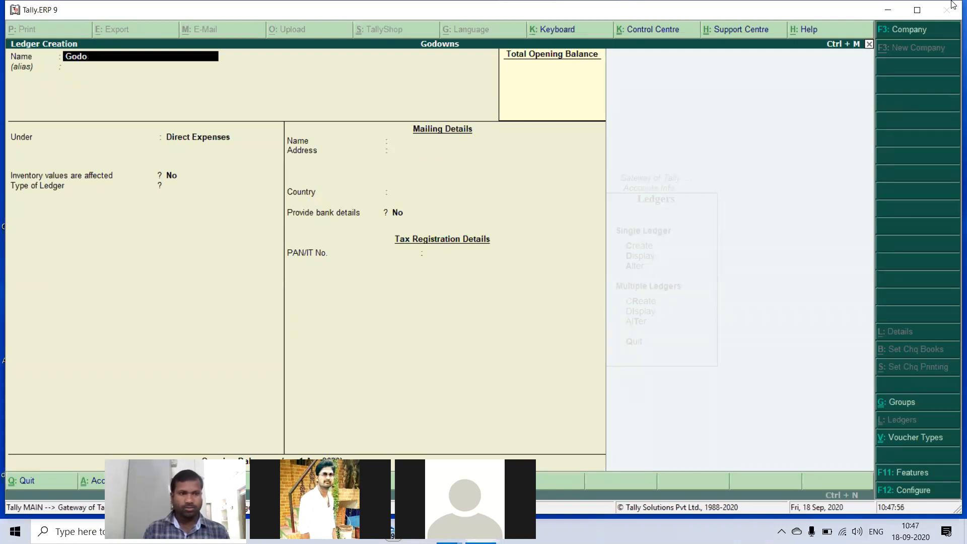
{"action": "key", "text": "BackSpace"}
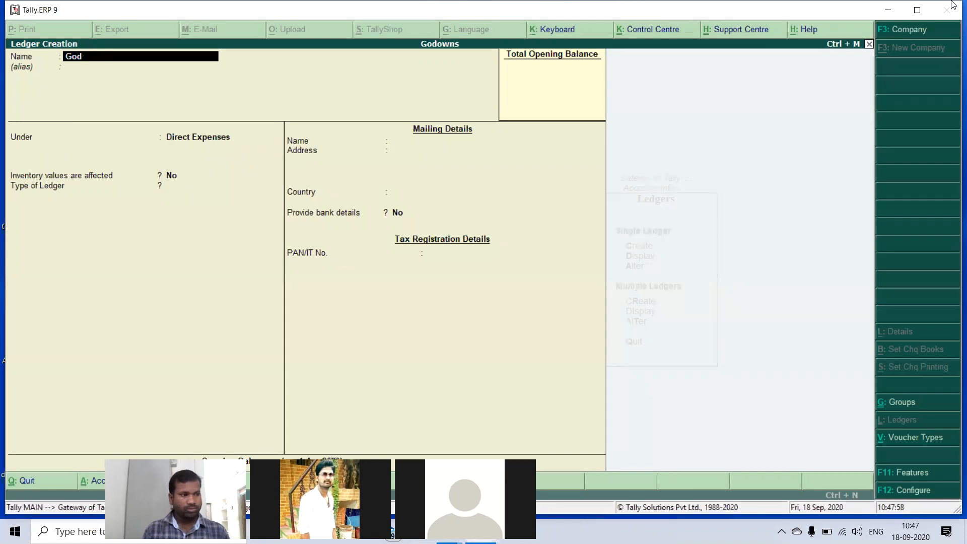
{"action": "type", "text": "o"}
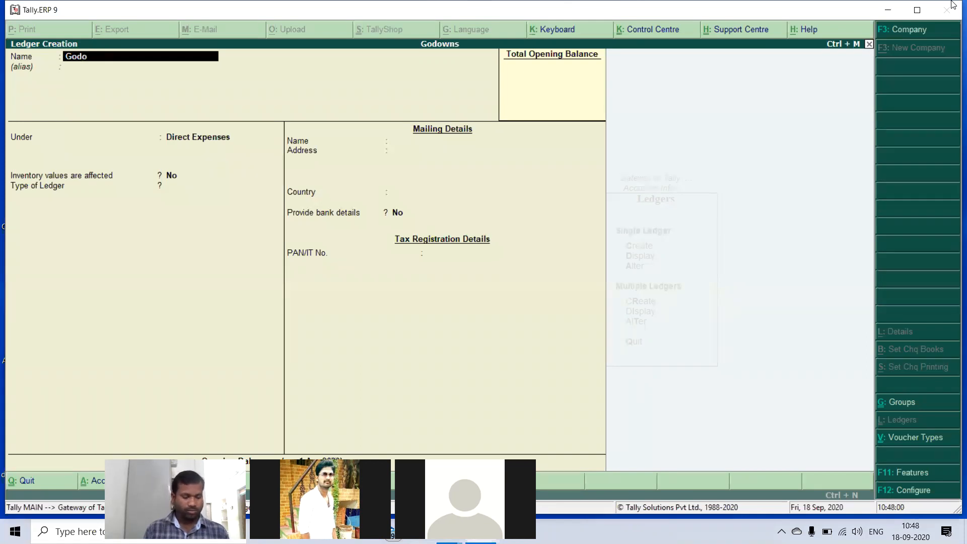
{"action": "type", "text": "wn Rent"}
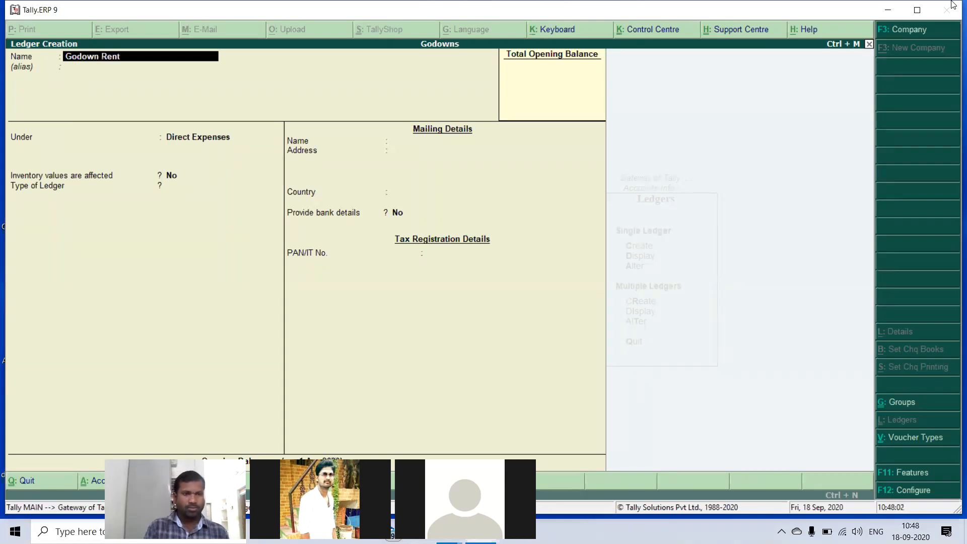
{"action": "key", "text": "Return"}
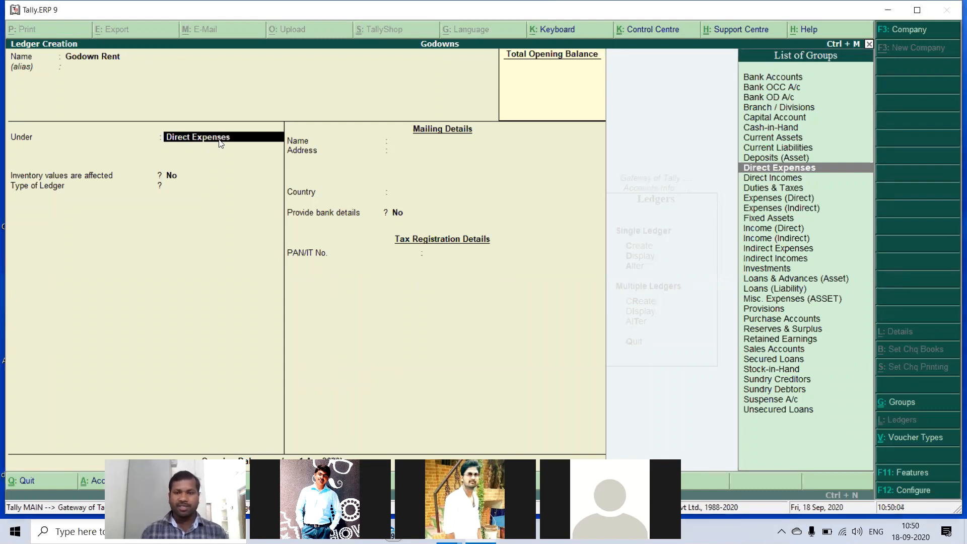
- Place the Godown Rent ledger under Indirect Expenses, save it with the default details and return to the Gateway of Tally
{"action": "type", "text": "I"}
{"action": "key", "text": "Down"}
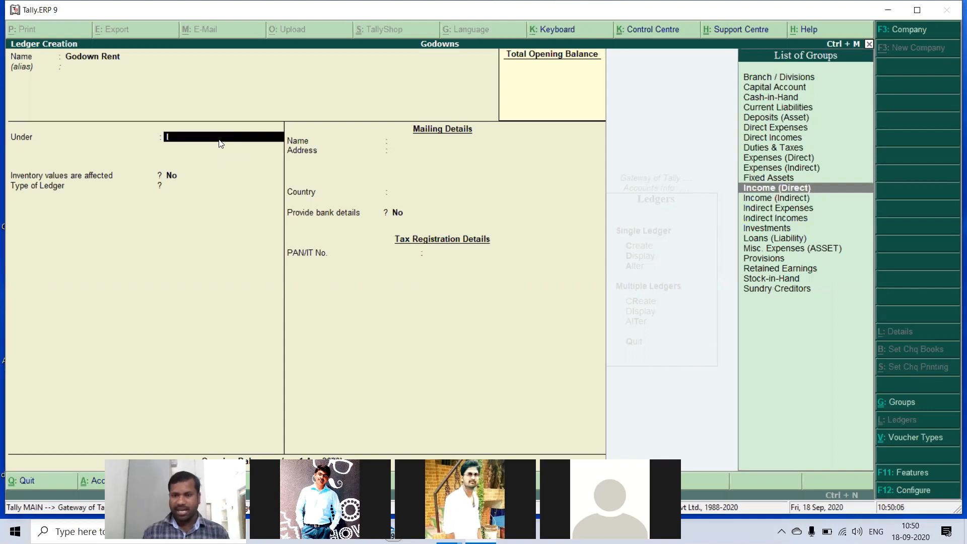
{"action": "key", "text": "Down"}
{"action": "key", "text": "Down"}
{"action": "key", "text": "Down"}
{"action": "key", "text": "Up"}
{"action": "key", "text": "Return"}
{"action": "key", "text": "Return"}
{"action": "key", "text": "Return"}
{"action": "key", "text": "Return"}
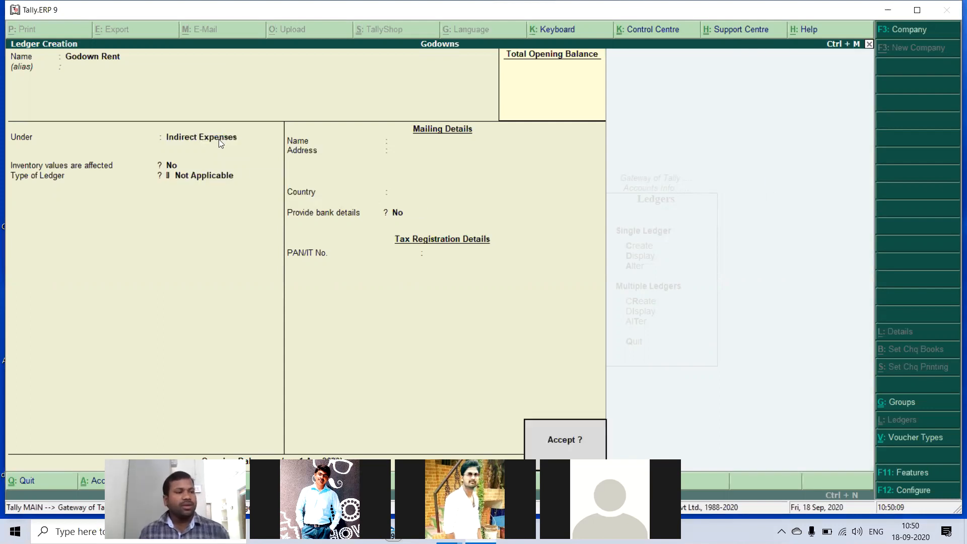
{"action": "key", "text": "Return"}
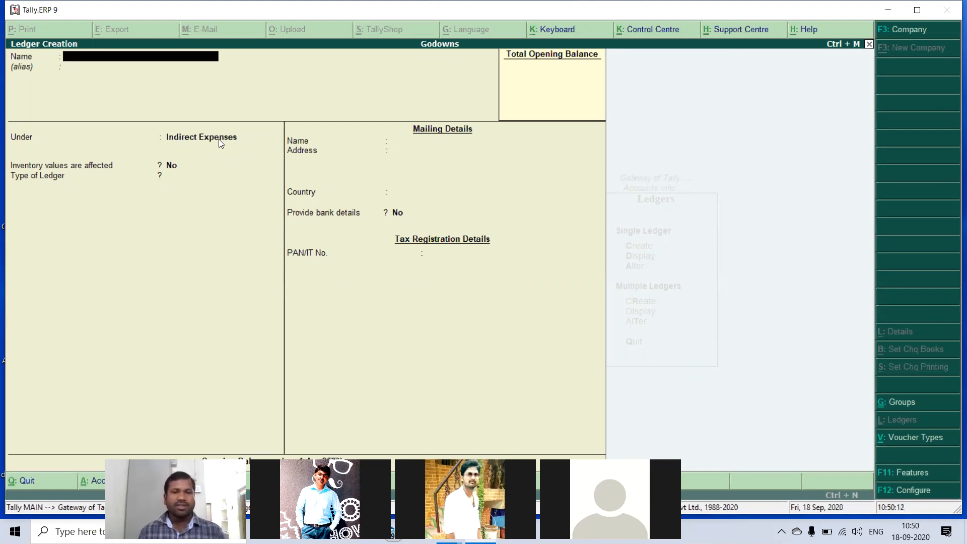
{"action": "key", "text": "Escape"}
{"action": "key", "text": "Escape"}
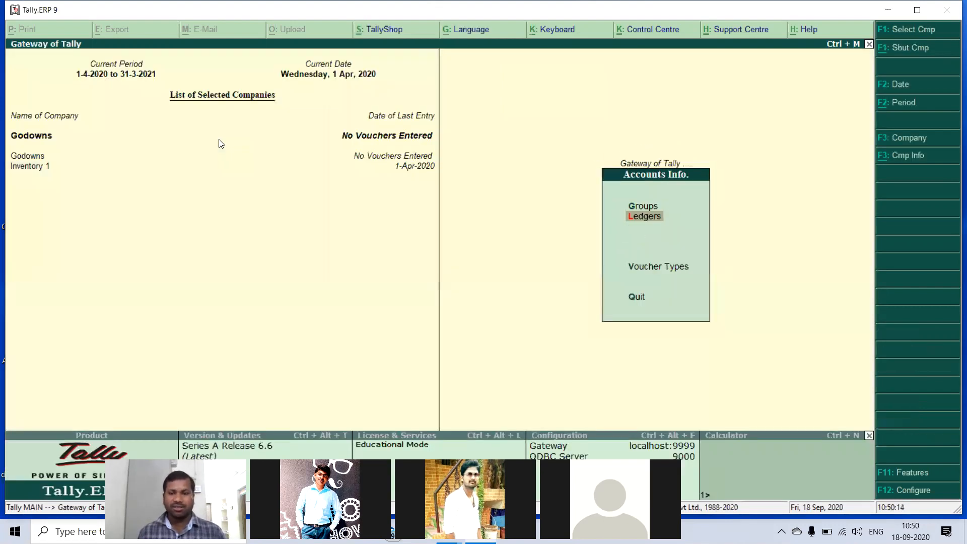
{"action": "key", "text": "Escape"}
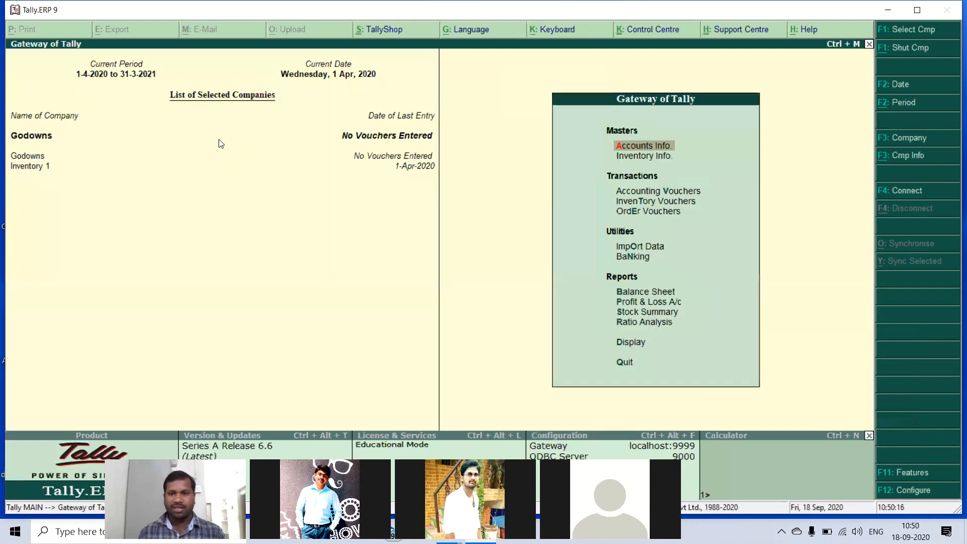
- Create a single stock group named Computers under Primary without adding item quantities, save it and return to Inventory Info
{"action": "key", "text": "Down"}
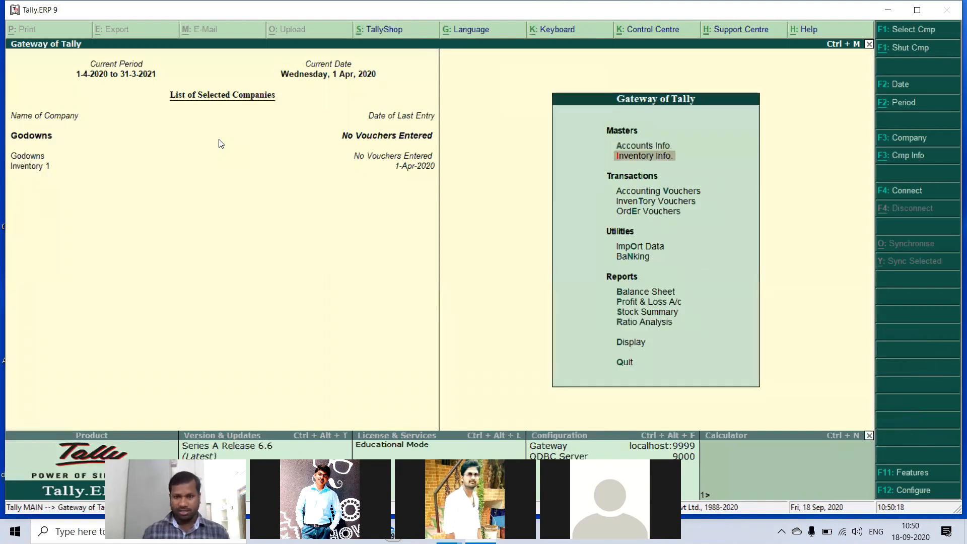
{"action": "key", "text": "Return"}
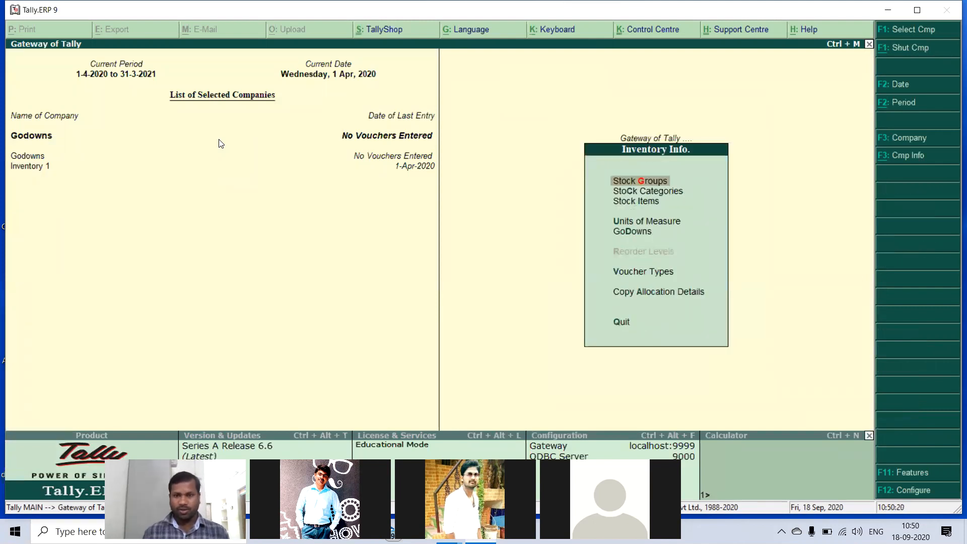
{"action": "key", "text": "Return"}
{"action": "key", "text": "Return"}
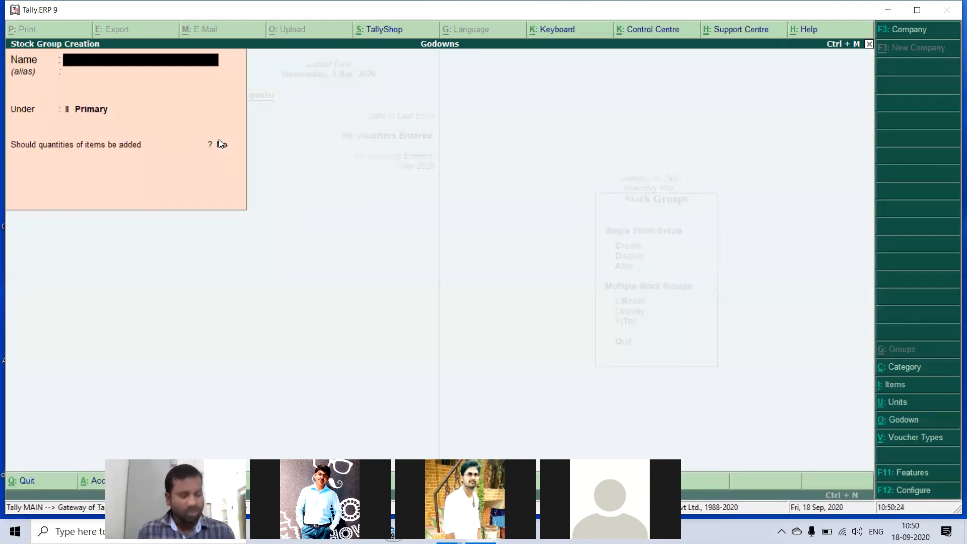
{"action": "type", "text": "Compu"}
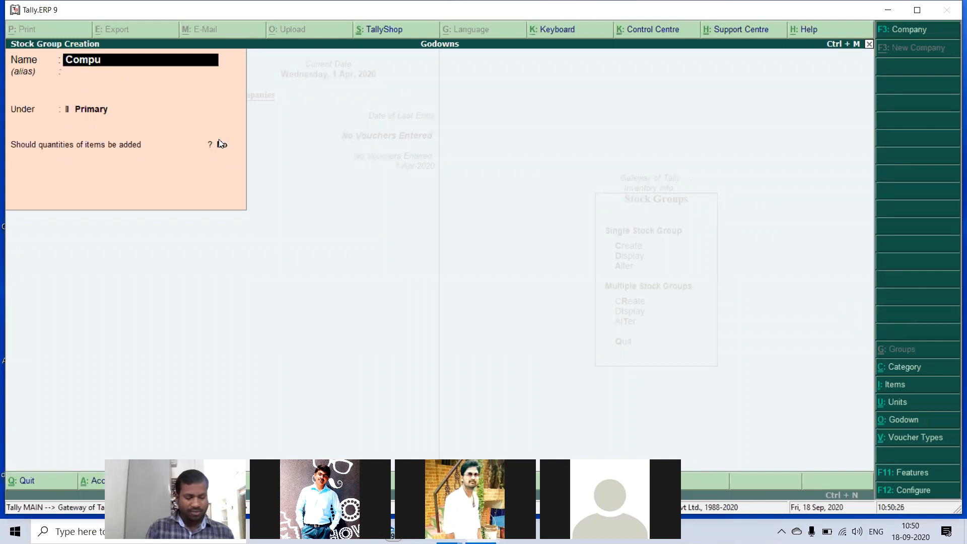
{"action": "type", "text": "ters"}
{"action": "key", "text": "Return"}
{"action": "key", "text": "Return"}
{"action": "key", "text": "Return"}
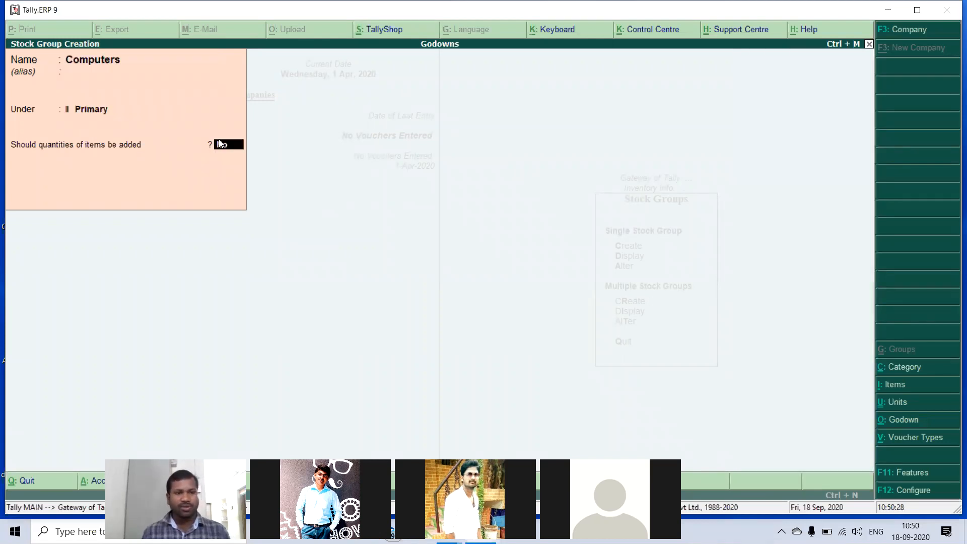
{"action": "key", "text": "Return"}
{"action": "key", "text": "Return"}
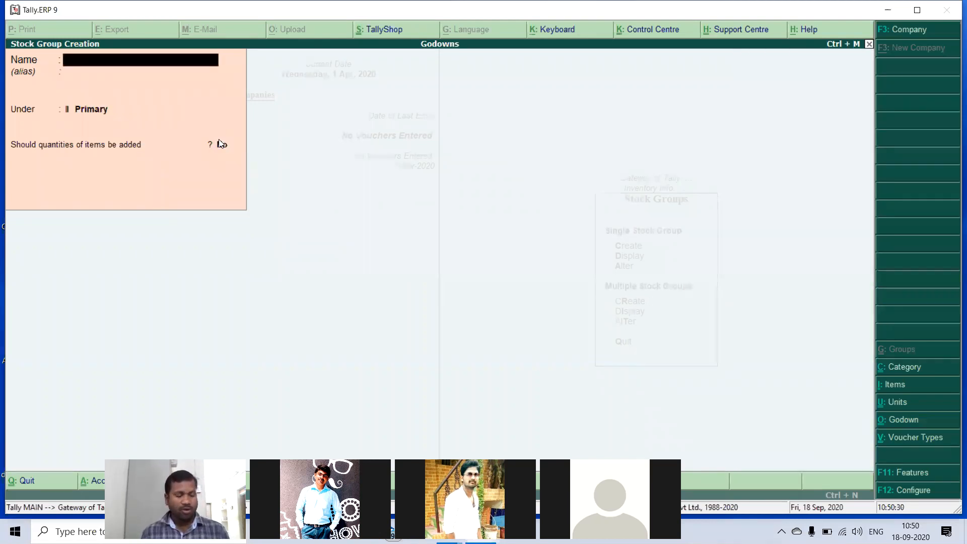
{"action": "key", "text": "Escape"}
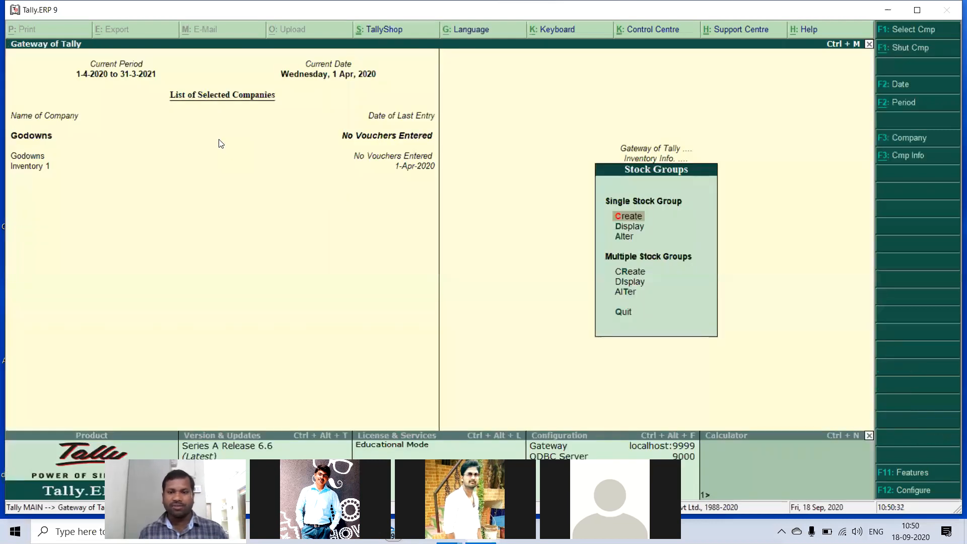
{"action": "key", "text": "Escape"}
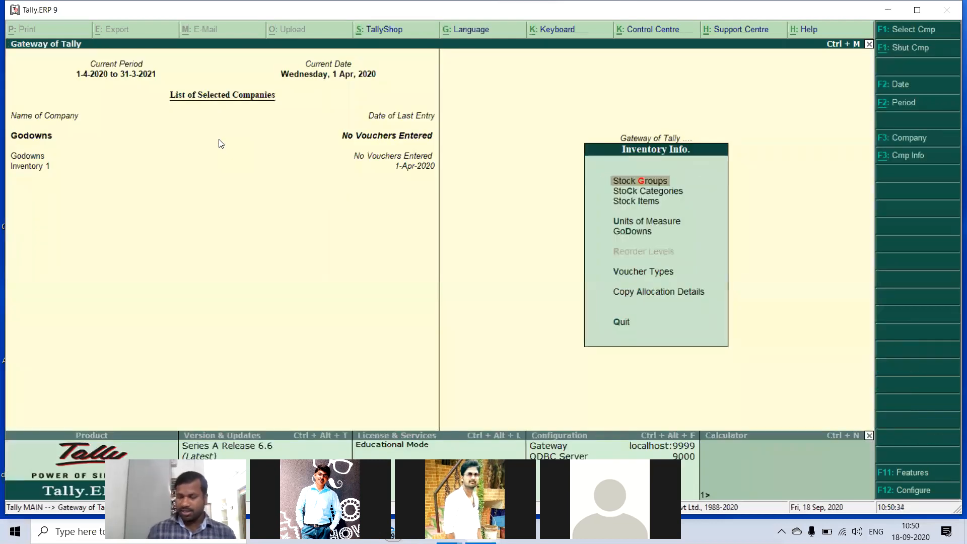
- Create a single stock category named Core I 3 under Primary with no alias and save it
{"action": "key", "text": "Down"}
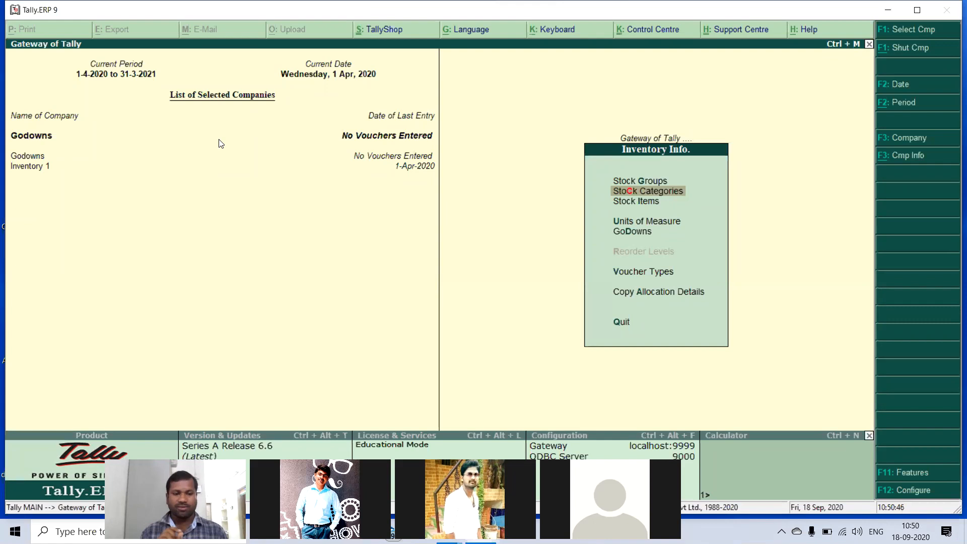
{"action": "key", "text": "Return"}
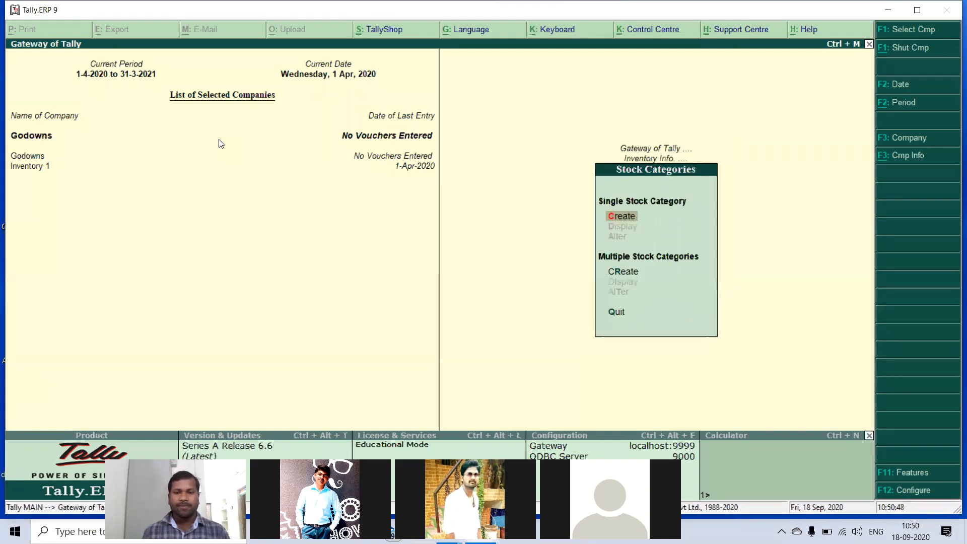
{"action": "key", "text": "Return"}
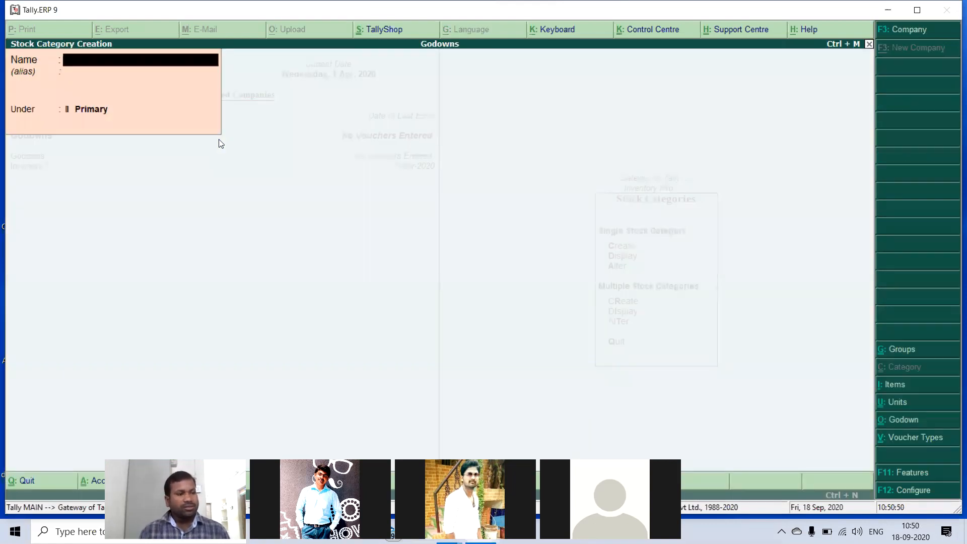
{"action": "type", "text": "Core i 3"}
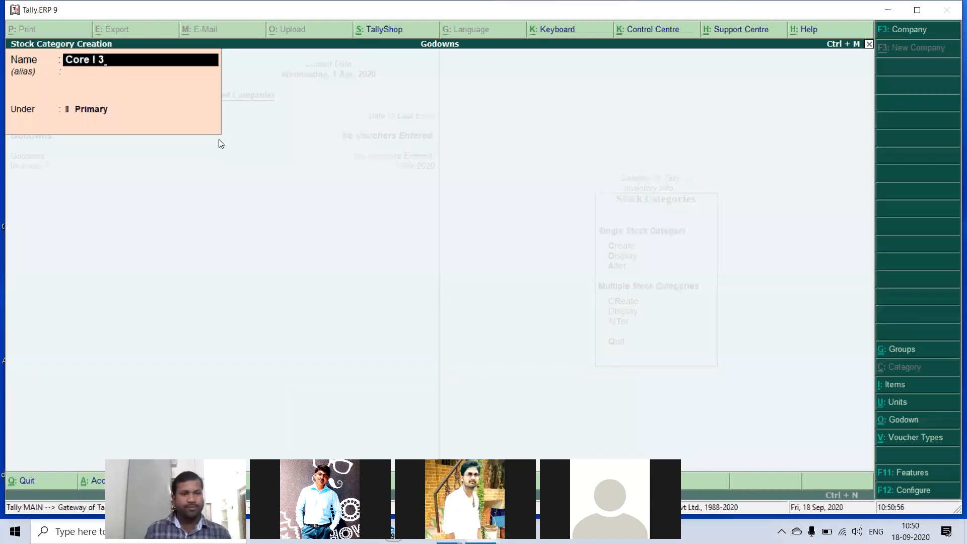
{"action": "key", "text": "Return"}
{"action": "key", "text": "Return"}
{"action": "key", "text": "Return"}
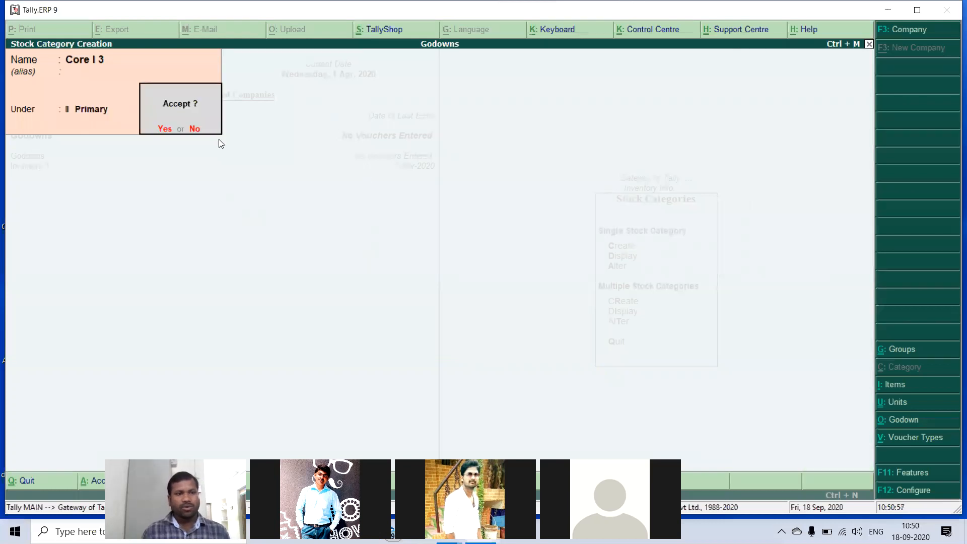
{"action": "key", "text": "y"}
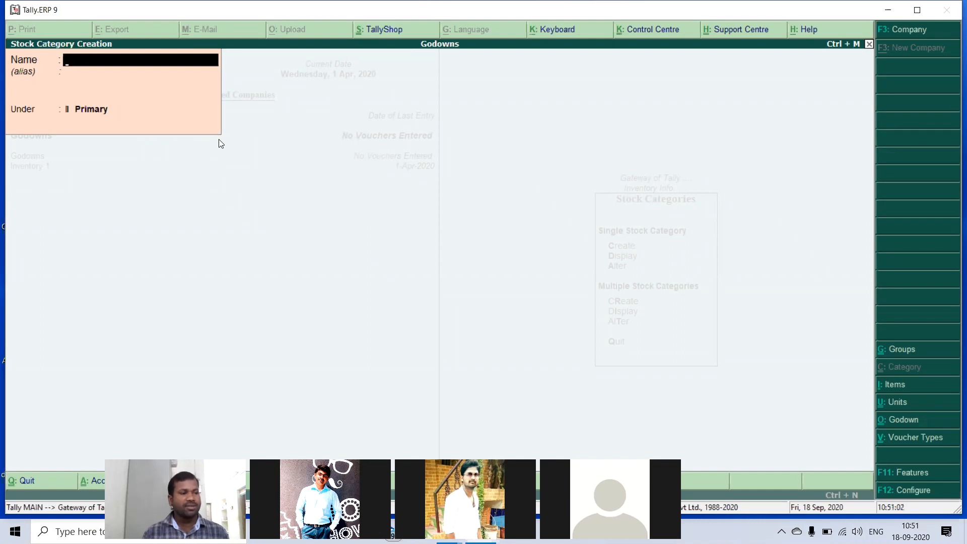
- Create a second stock category named Core 2 Dual under Primary, save it and return to Inventory Info
{"action": "type", "text": "Cor"}
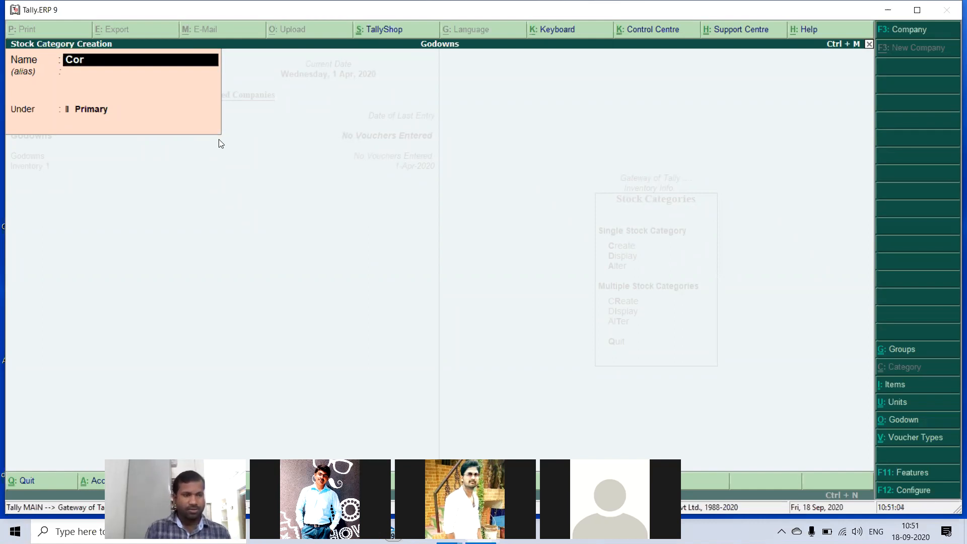
{"action": "type", "text": "e 2"}
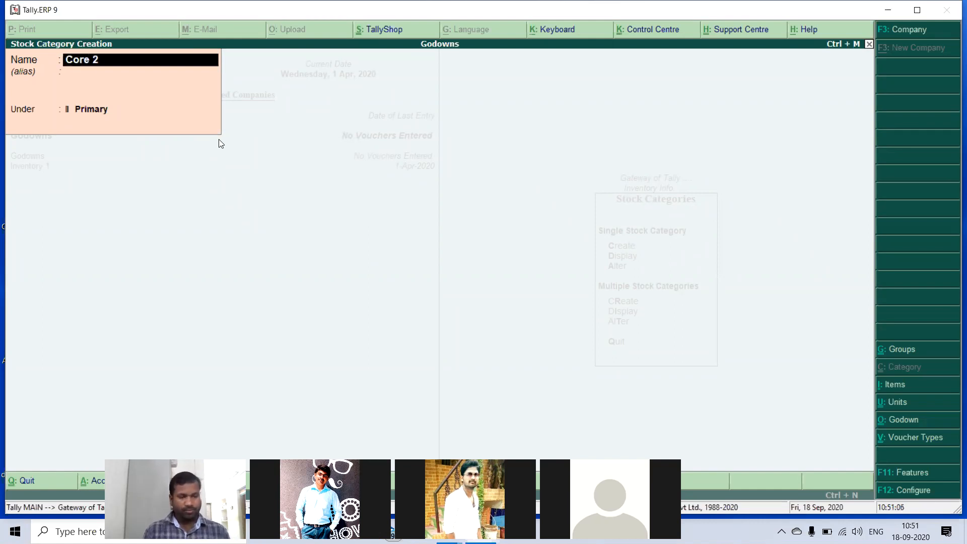
{"action": "type", "text": " Dua"}
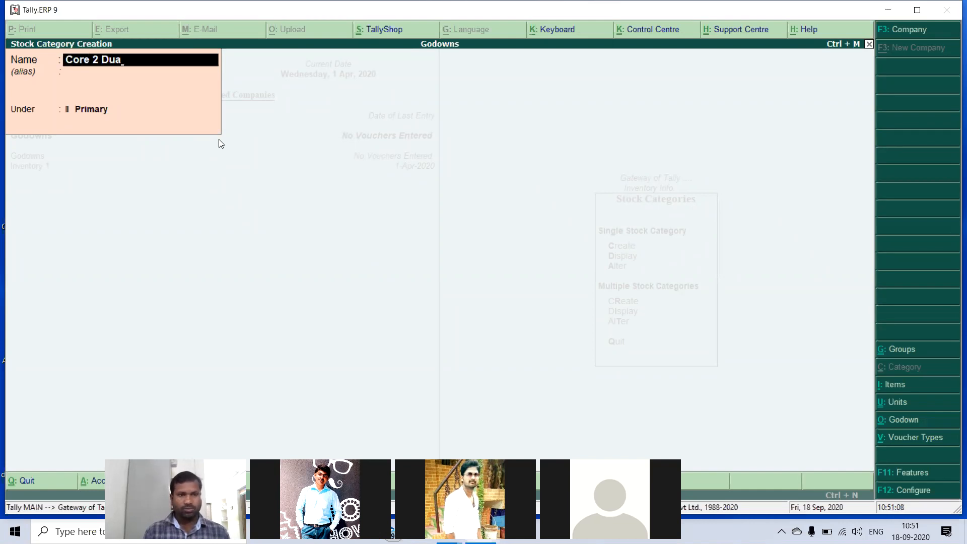
{"action": "key", "text": "Return"}
{"action": "key", "text": "Return"}
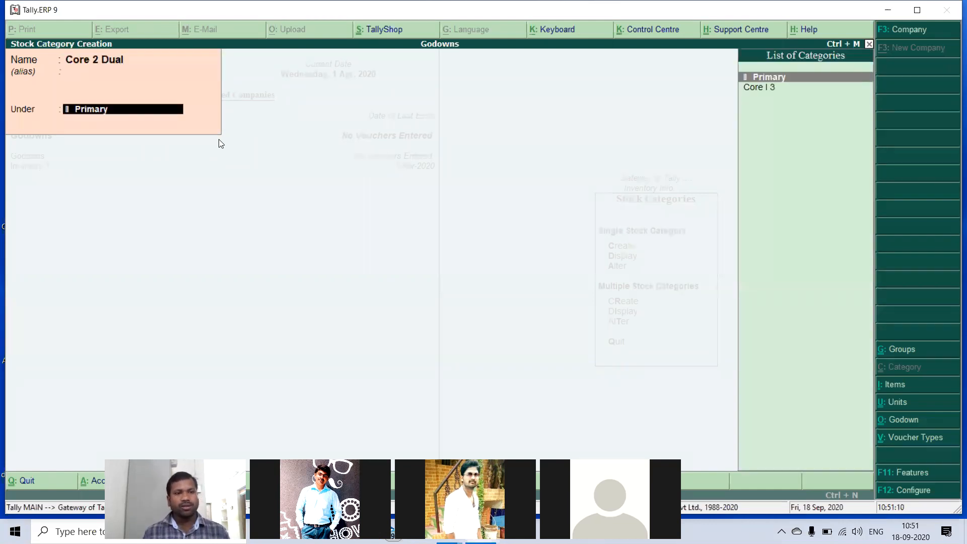
{"action": "key", "text": "Return"}
{"action": "key", "text": "Escape"}
{"action": "key", "text": "Return"}
{"action": "key", "text": "Escape"}
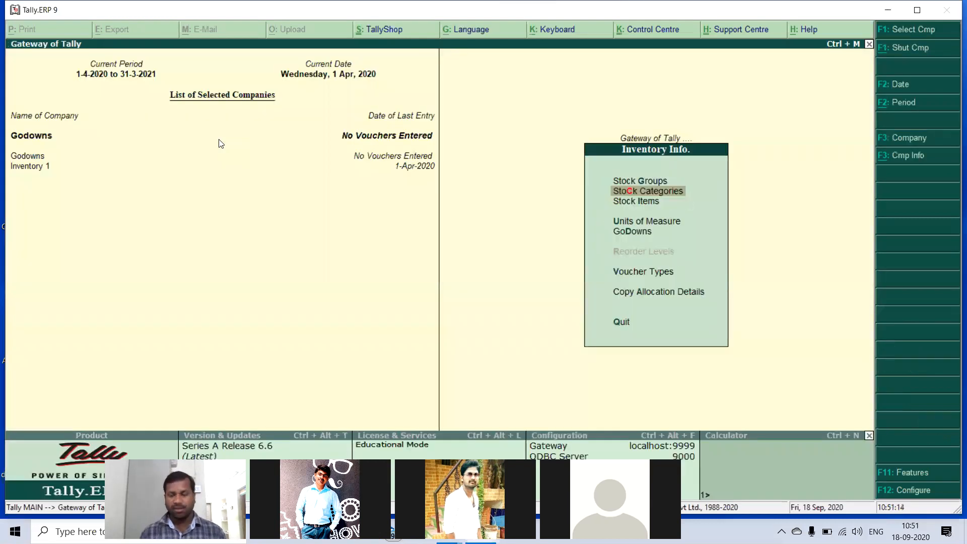
{"action": "key", "text": "Down"}
{"action": "key", "text": "Down"}
{"action": "key", "text": "Return"}
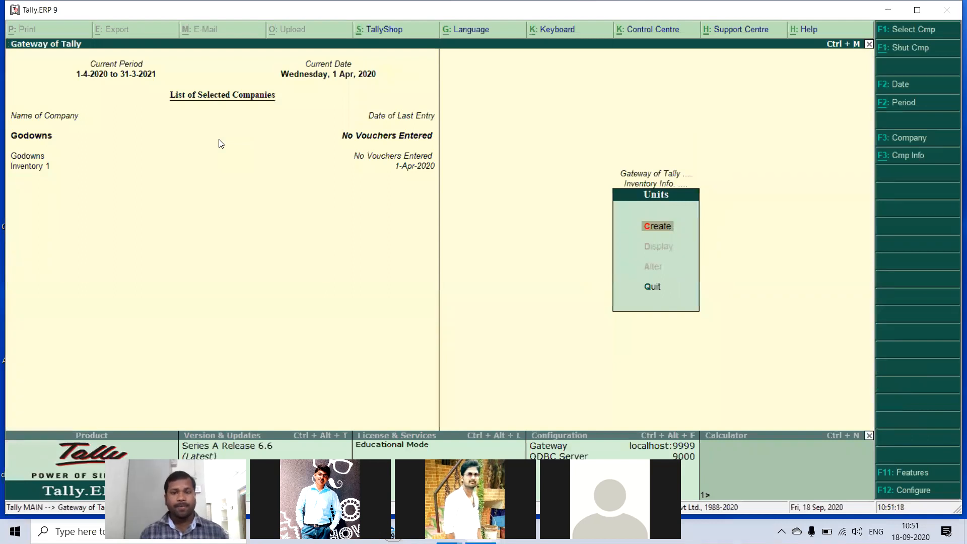
{"action": "key", "text": "Escape"}
{"action": "key", "text": "Escape"}
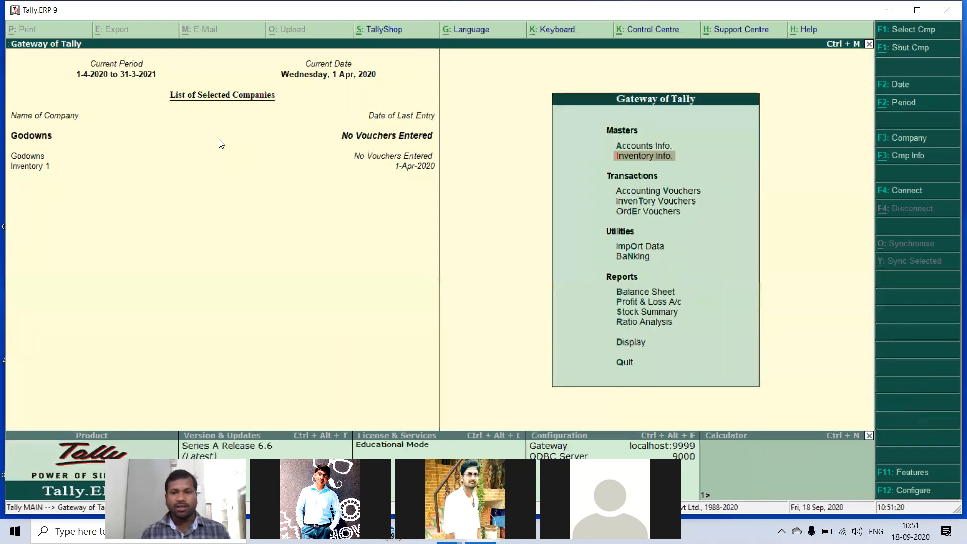
{"action": "key", "text": "Return"}
{"action": "key", "text": "Down"}
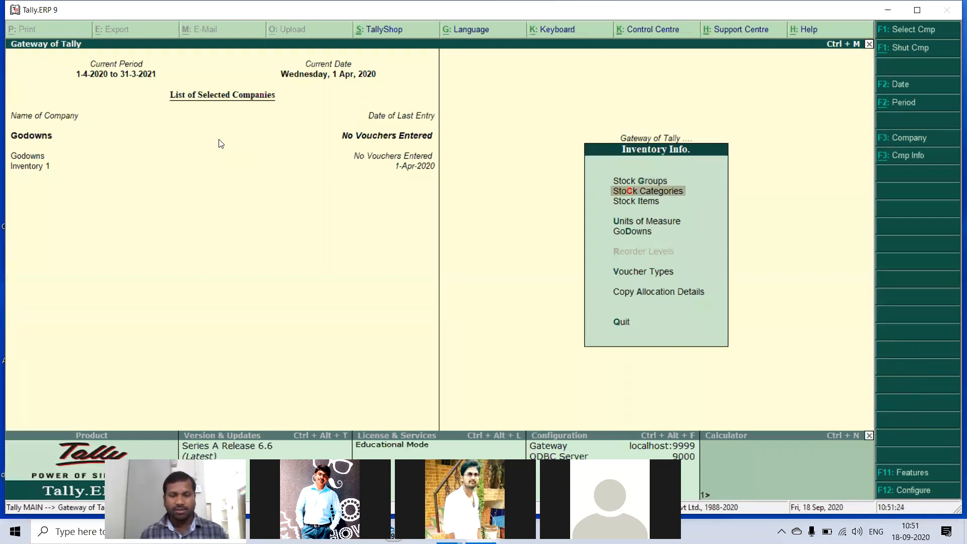
{"action": "key", "text": "Return"}
{"action": "key", "text": "Return"}
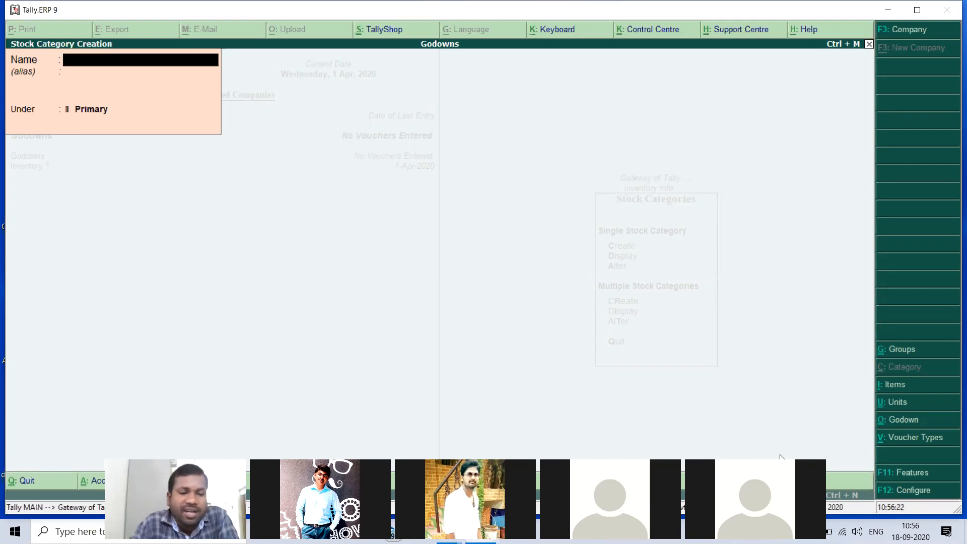
{"action": "key", "text": "Escape"}
{"action": "key", "text": "y"}
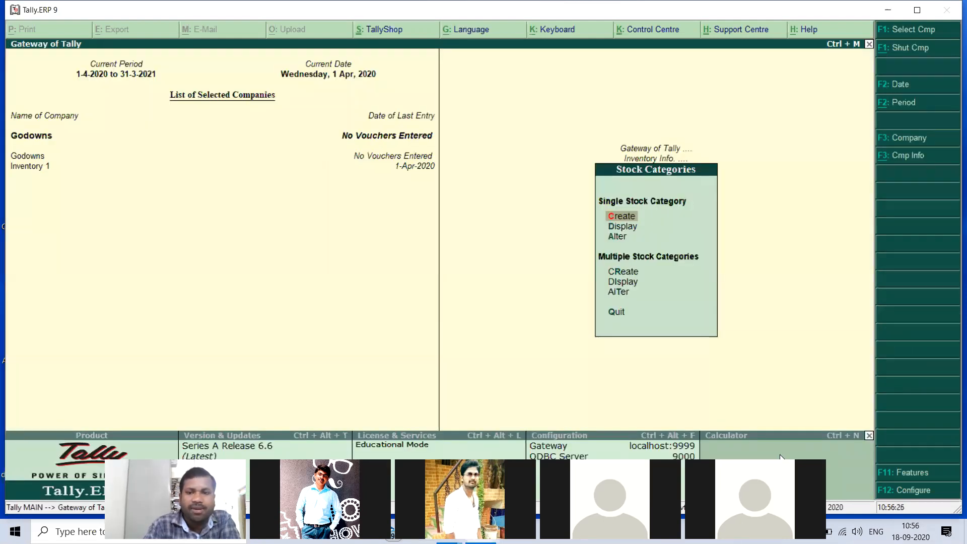
{"action": "key", "text": "Escape"}
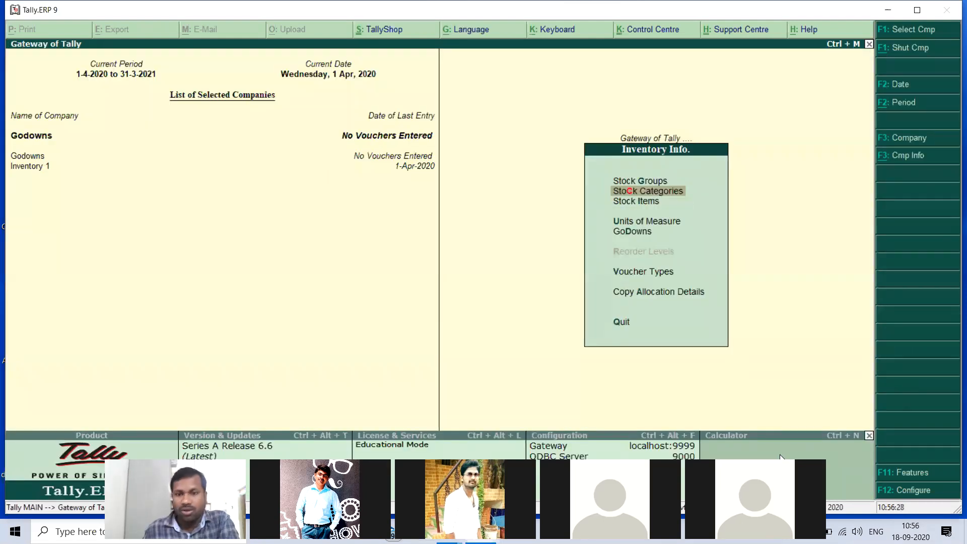
- Start a new single stock item named HCL Computers and leave its alias blank
{"action": "key", "text": "Down"}
{"action": "key", "text": "Down"}
{"action": "key", "text": "Down"}
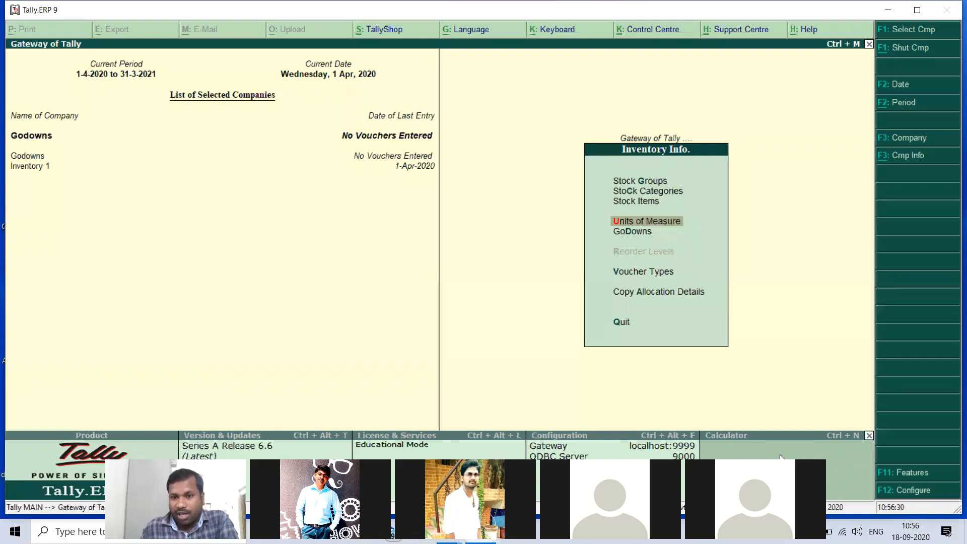
{"action": "key", "text": "Up"}
{"action": "key", "text": "Up"}
{"action": "key", "text": "Return"}
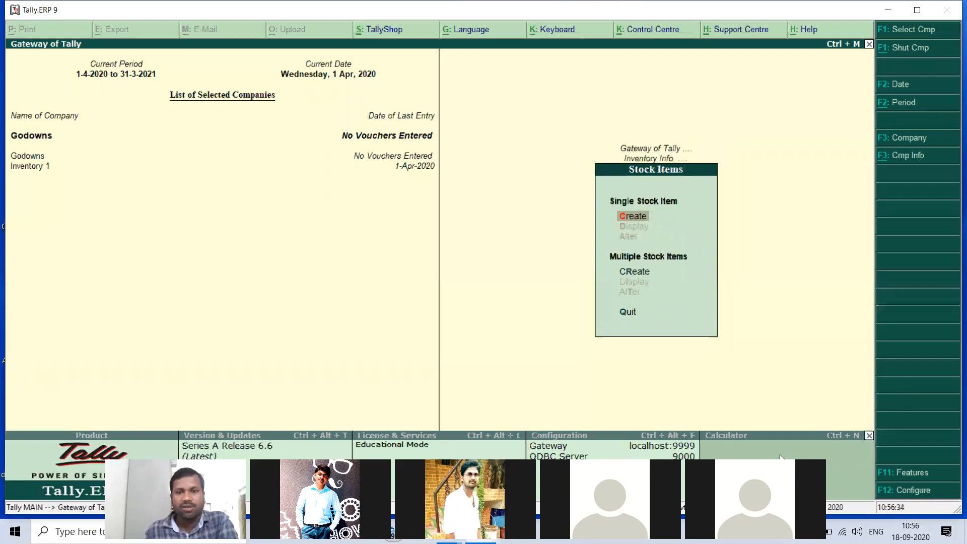
{"action": "key", "text": "Return"}
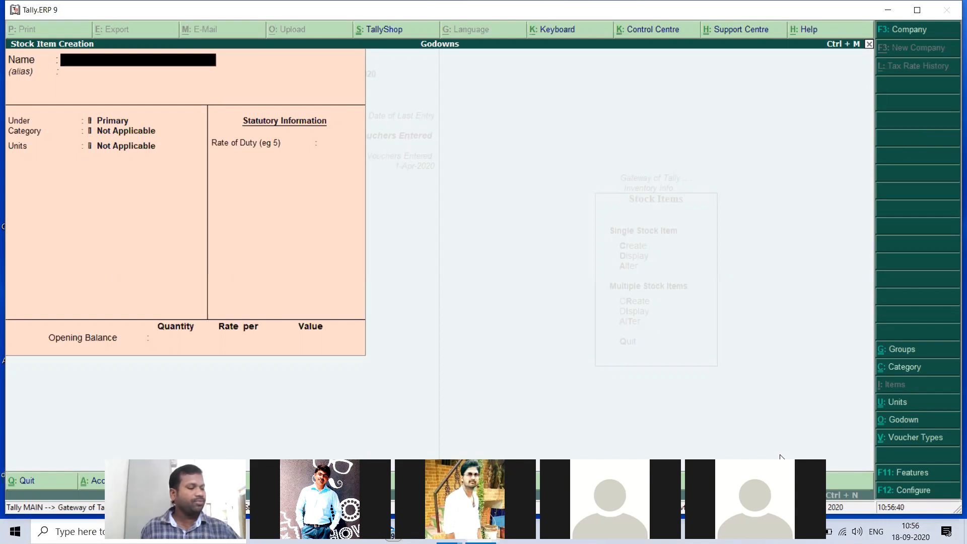
{"action": "type", "text": "H"}
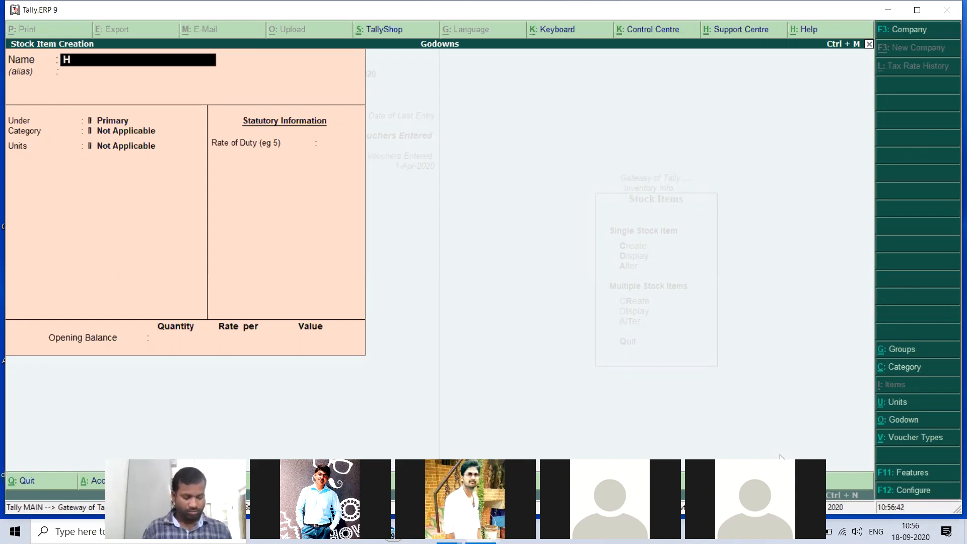
{"action": "type", "text": "CL com"}
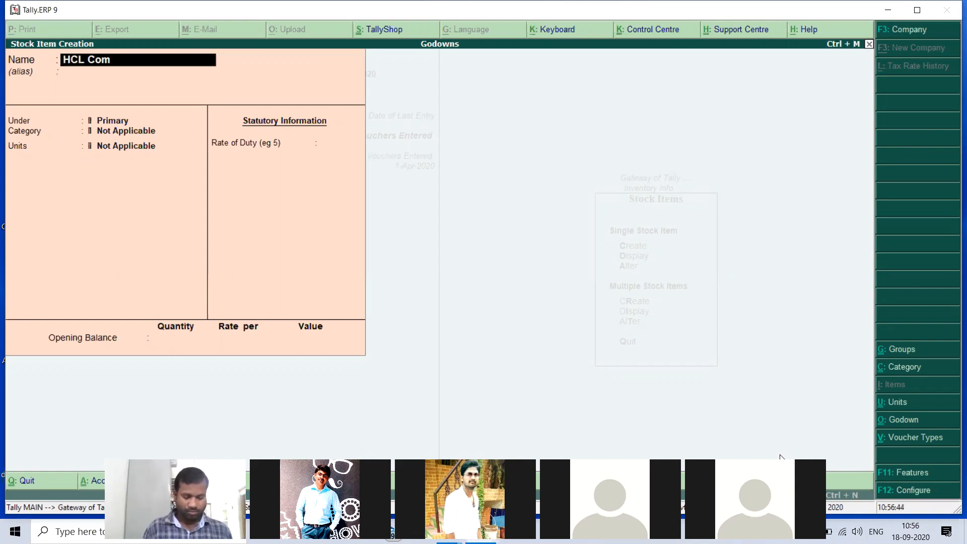
{"action": "type", "text": "puters"}
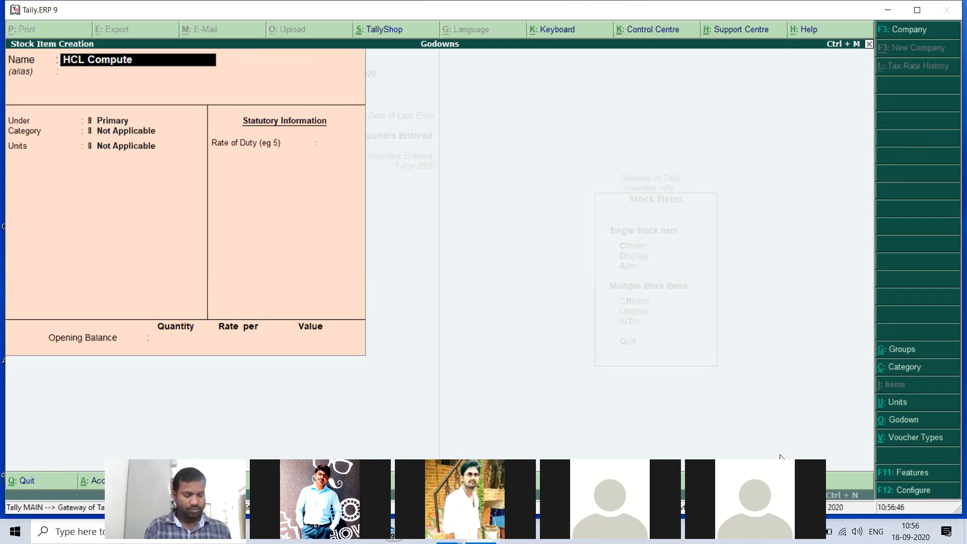
{"action": "key", "text": "Return"}
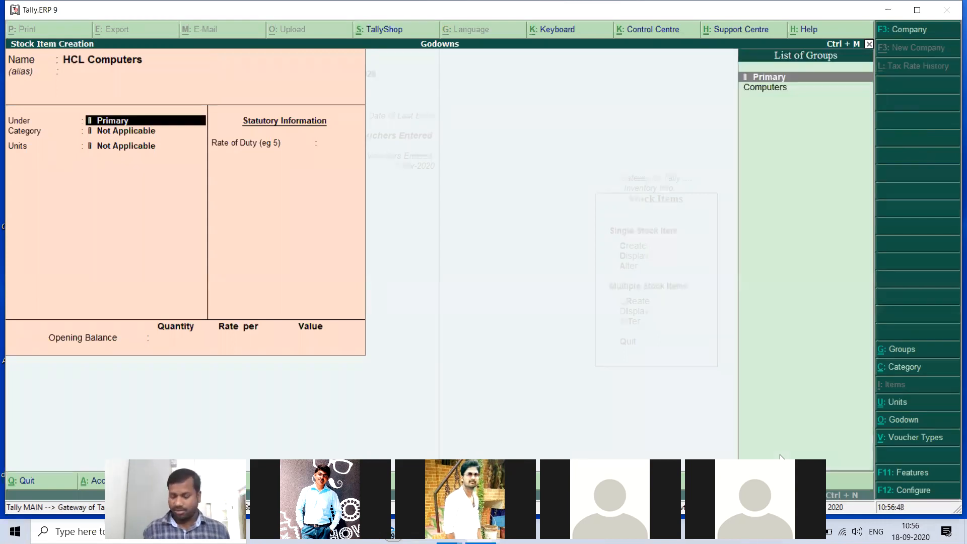
- Place the HCL Computers item under the Computers group and assign it the Core 2 Dual category
{"action": "key", "text": "Down"}
{"action": "key", "text": "Return"}
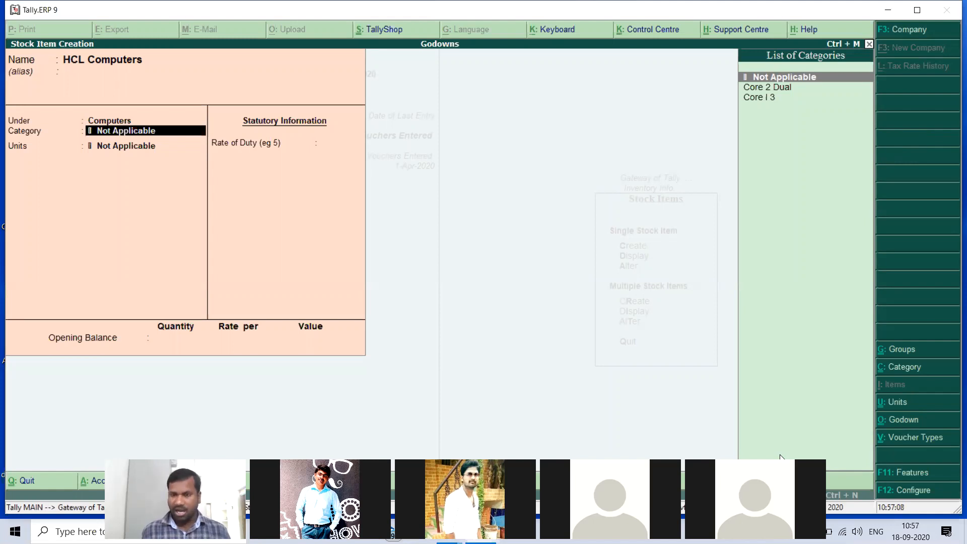
{"action": "key", "text": "Down"}
{"action": "key", "text": "Return"}
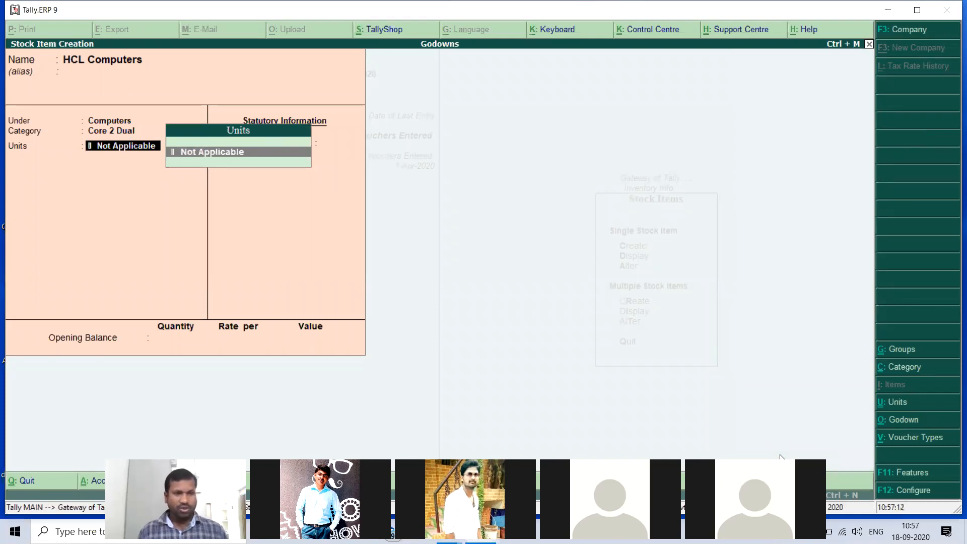
- Create a simple unit from the item's units field with symbol no's, formal name Numbers and 0 decimal places
{"action": "key", "text": "alt+c"}
{"action": "type", "text": "no's"}
{"action": "key", "text": "Return"}
{"action": "type", "text": "N"}
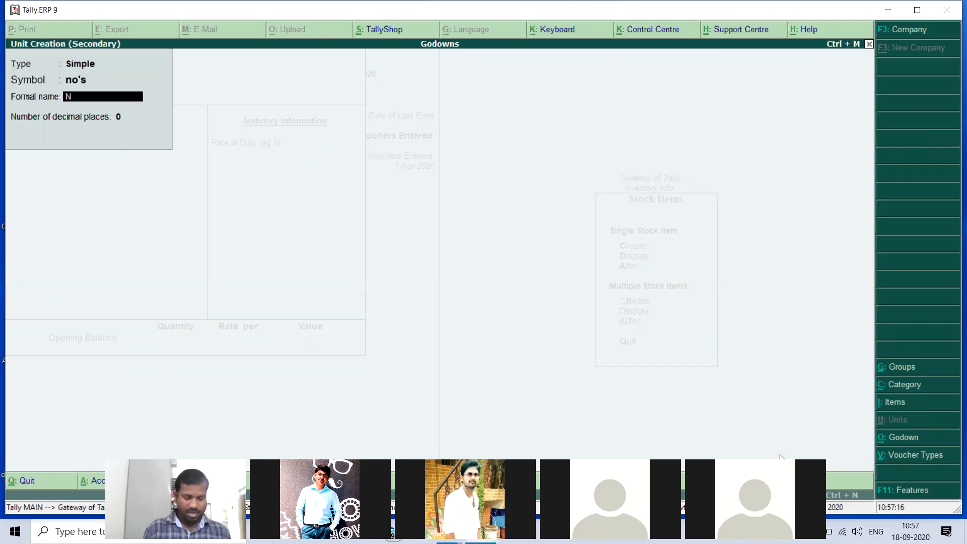
{"action": "type", "text": "umbers"}
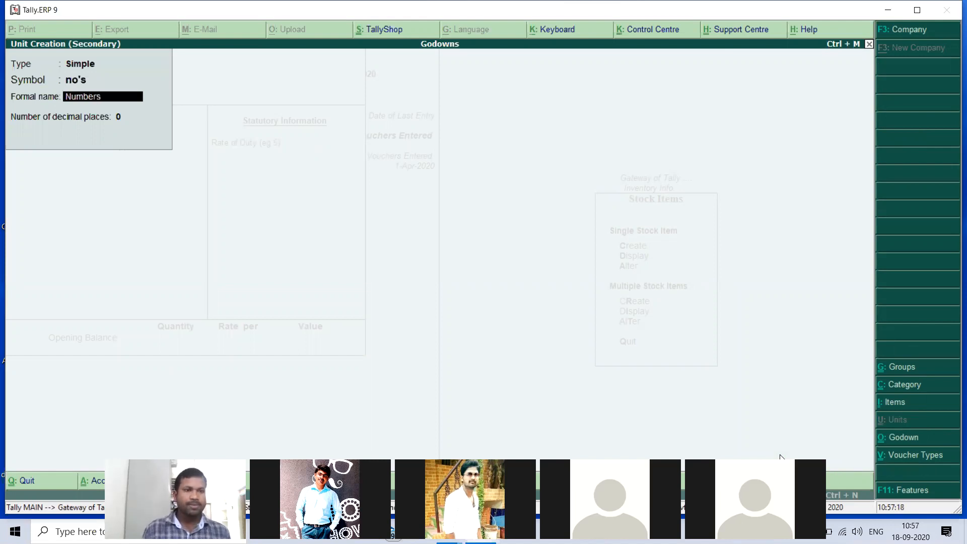
{"action": "key", "text": "Return"}
{"action": "key", "text": "Return"}
{"action": "key", "text": "Return"}
- Save the HCL Computers item in no's with a rate of duty of 0 and no opening balance
{"action": "key", "text": "Return"}
{"action": "key", "text": "Return"}
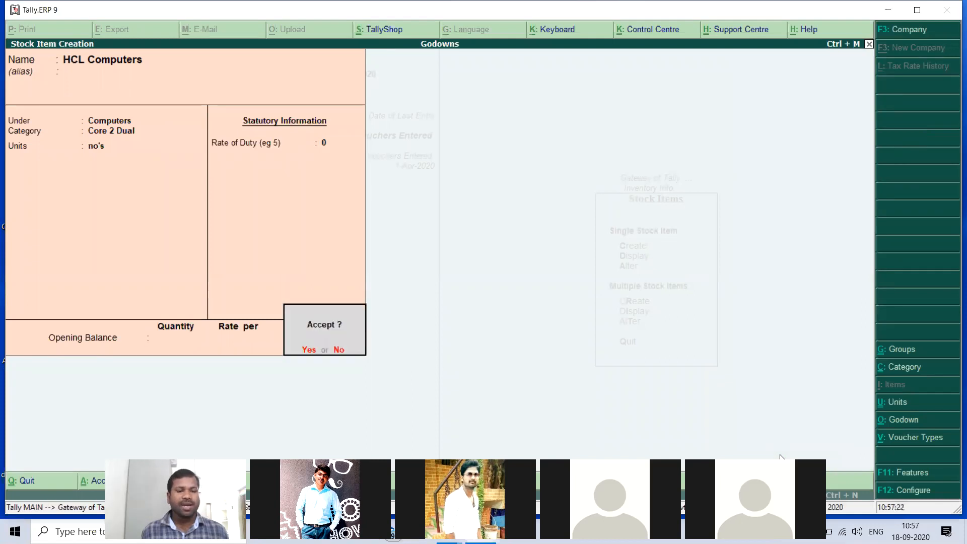
{"action": "key", "text": "Return"}
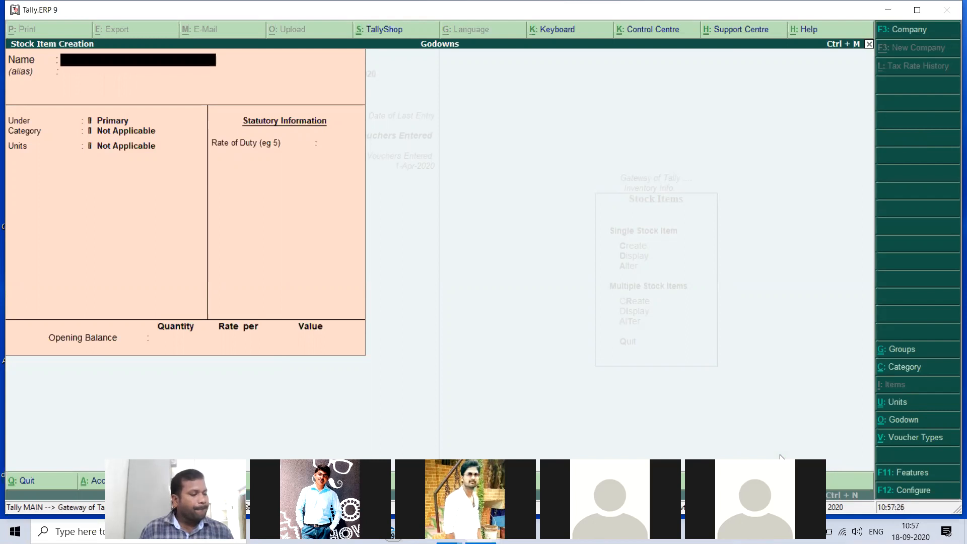
- Name the next new stock item LG Computers and leave its alias blank
{"action": "type", "text": "LG"}
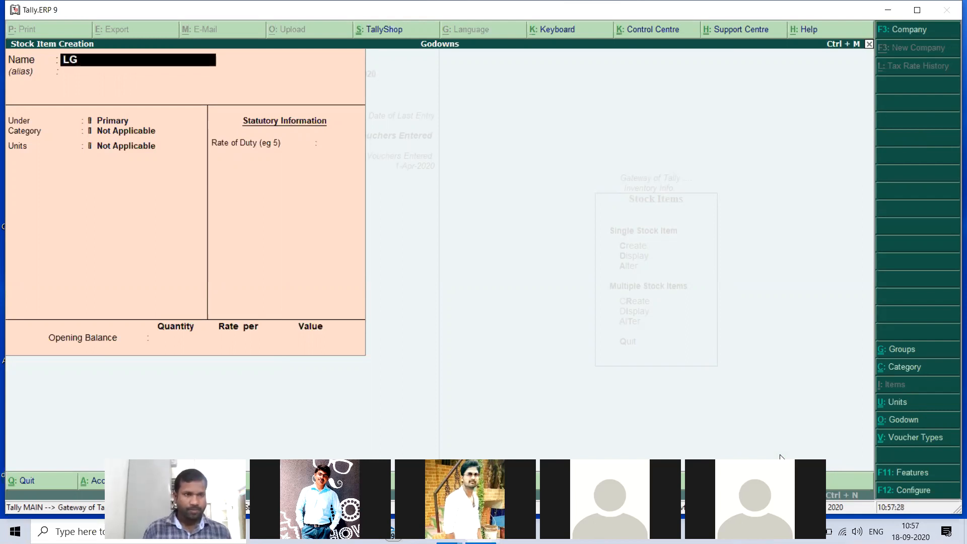
{"action": "type", "text": " Compu"}
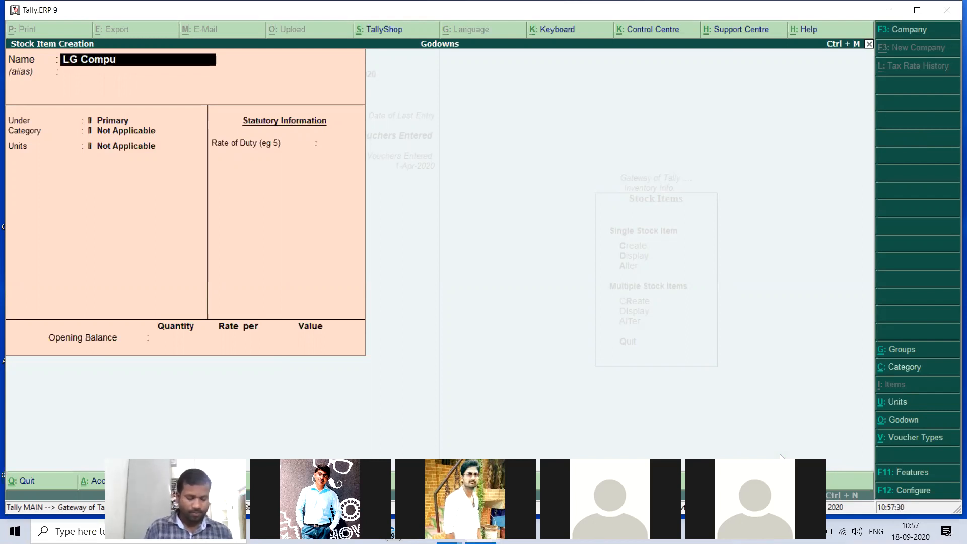
{"action": "type", "text": "ters"}
{"action": "key", "text": "Return"}
{"action": "key", "text": "Return"}
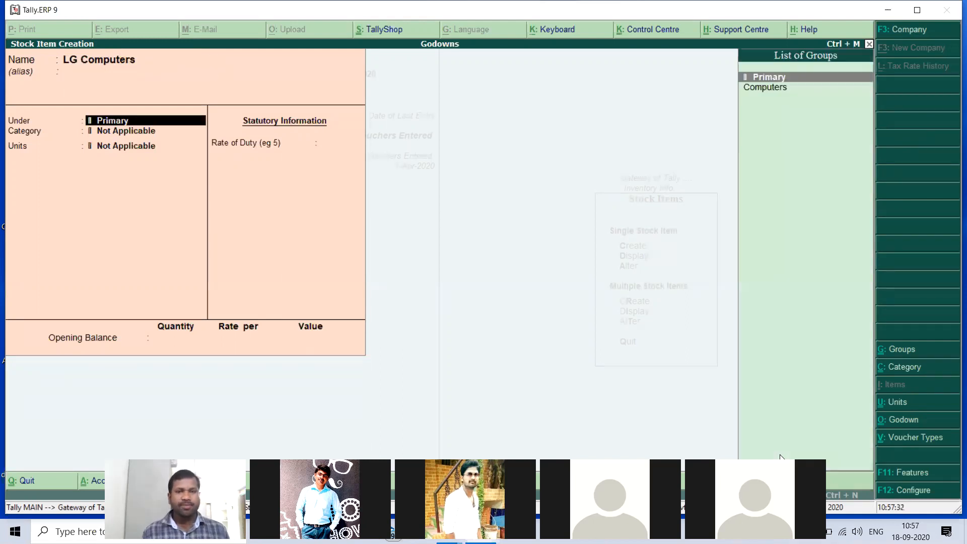
- Save LG Computers under the Computers group with category Core 2 Dual, units no's and no opening balance
{"action": "key", "text": "Down"}
{"action": "key", "text": "Return"}
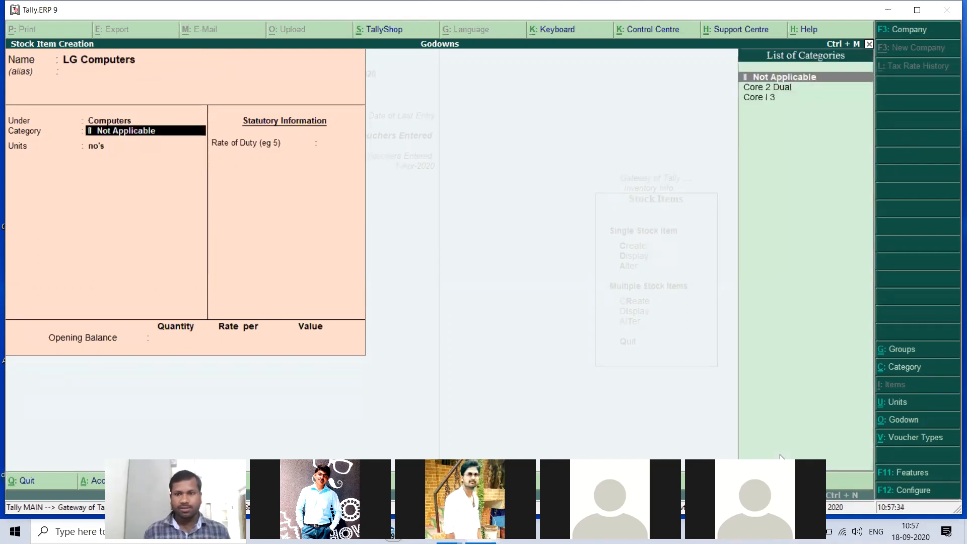
{"action": "key", "text": "Down"}
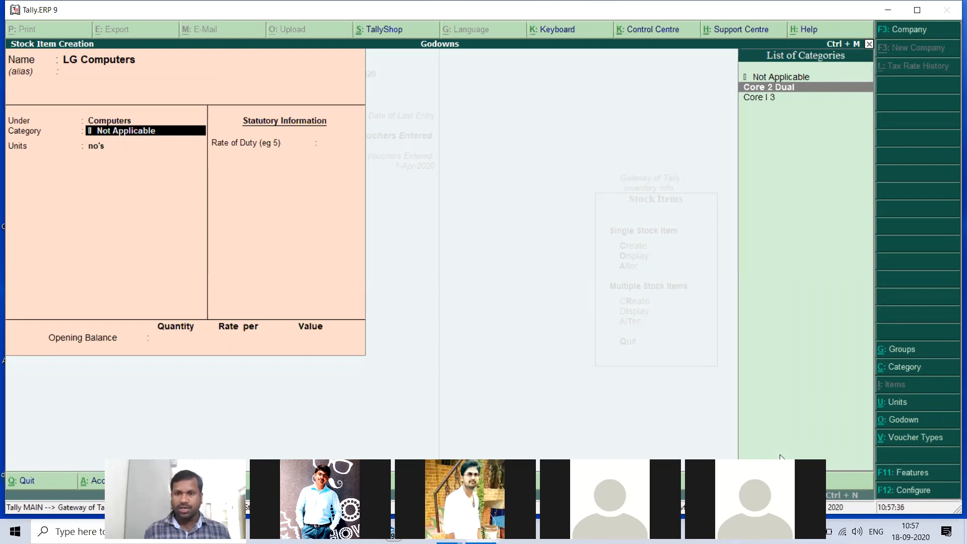
{"action": "key", "text": "Return"}
{"action": "key", "text": "Return"}
{"action": "key", "text": "Return"}
{"action": "key", "text": "Return"}
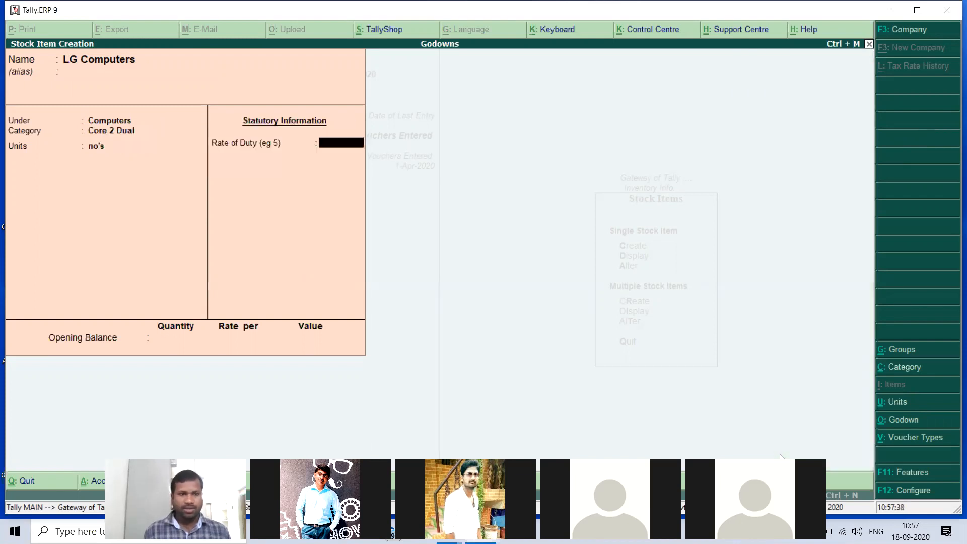
{"action": "key", "text": "Return"}
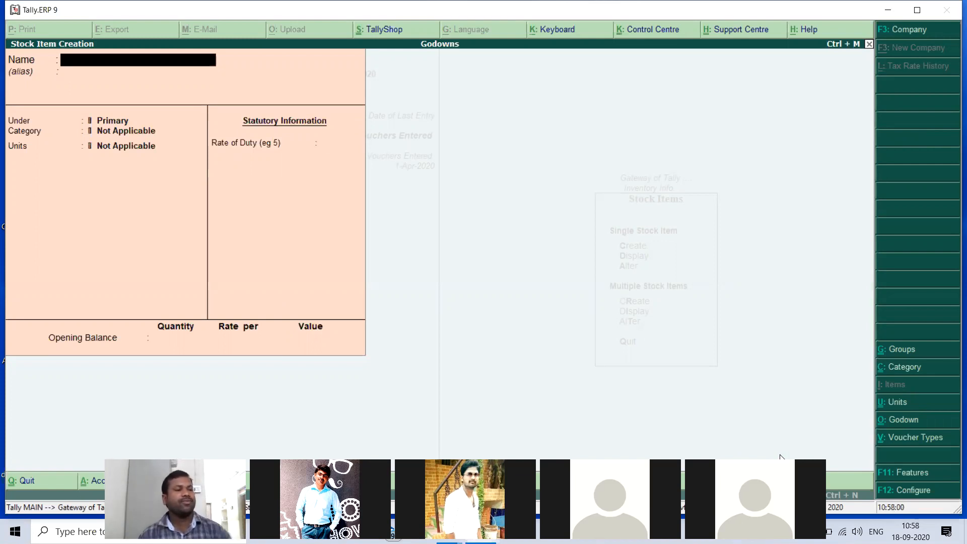
- Name a new stock item HP Computers, leave its alias blank and place it under the Computers group
{"action": "type", "text": "H"}
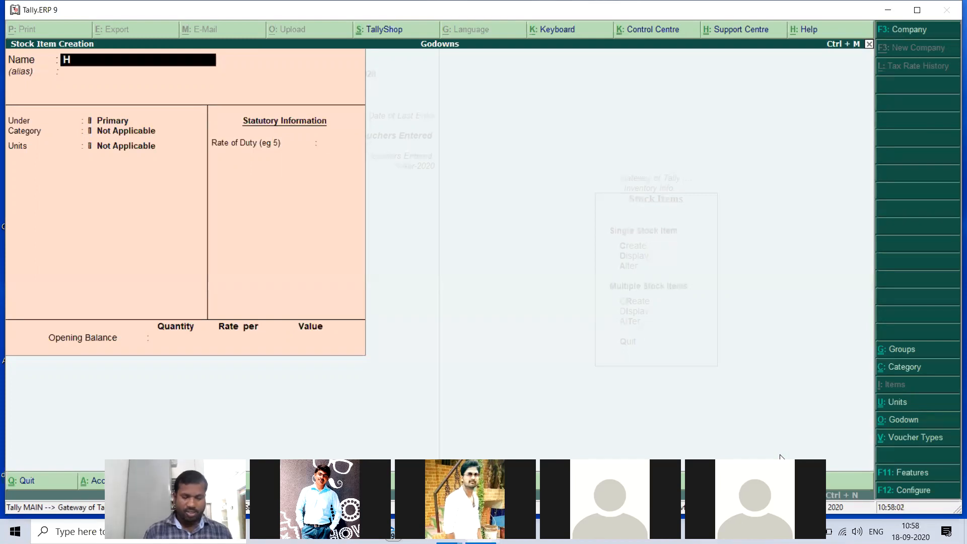
{"action": "type", "text": "P Comp"}
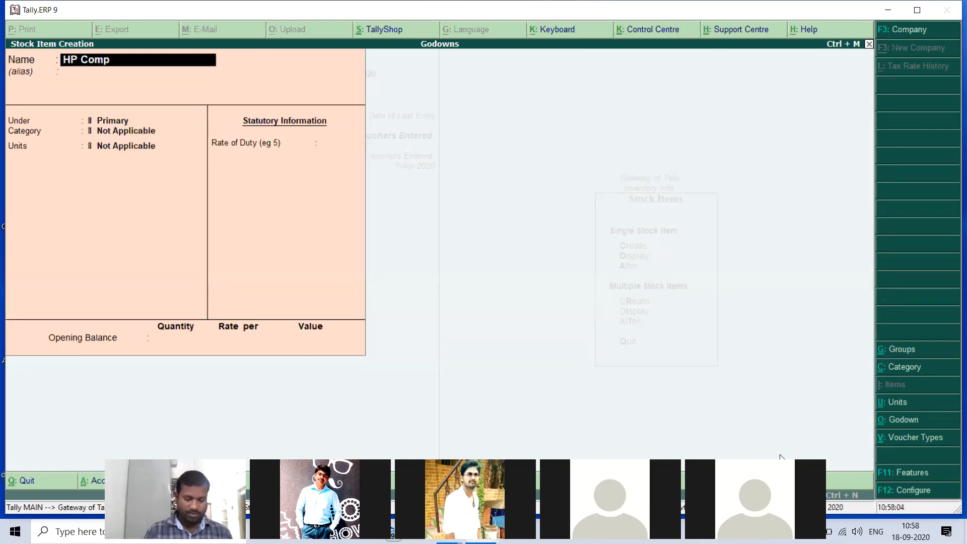
{"action": "type", "text": "uters"}
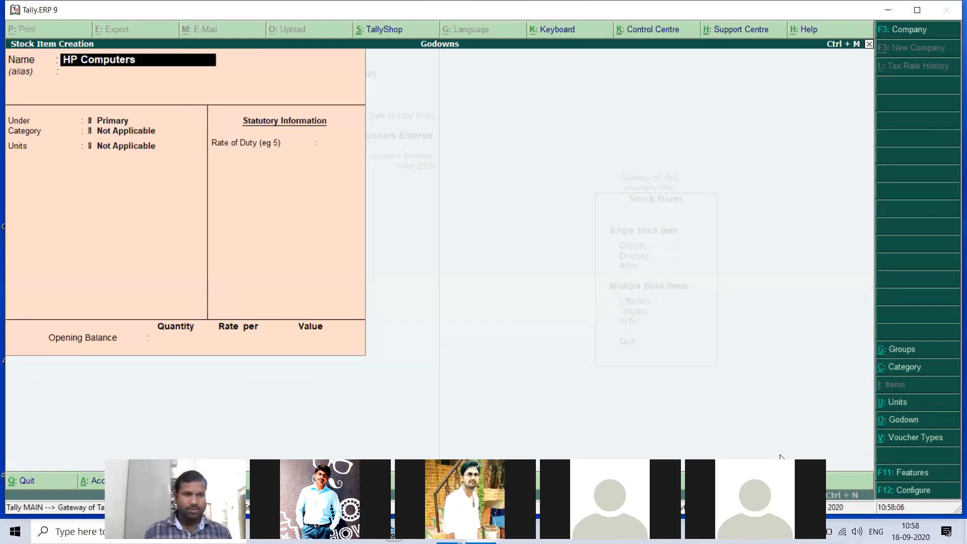
{"action": "key", "text": "Return"}
{"action": "key", "text": "Return"}
{"action": "key", "text": "Down"}
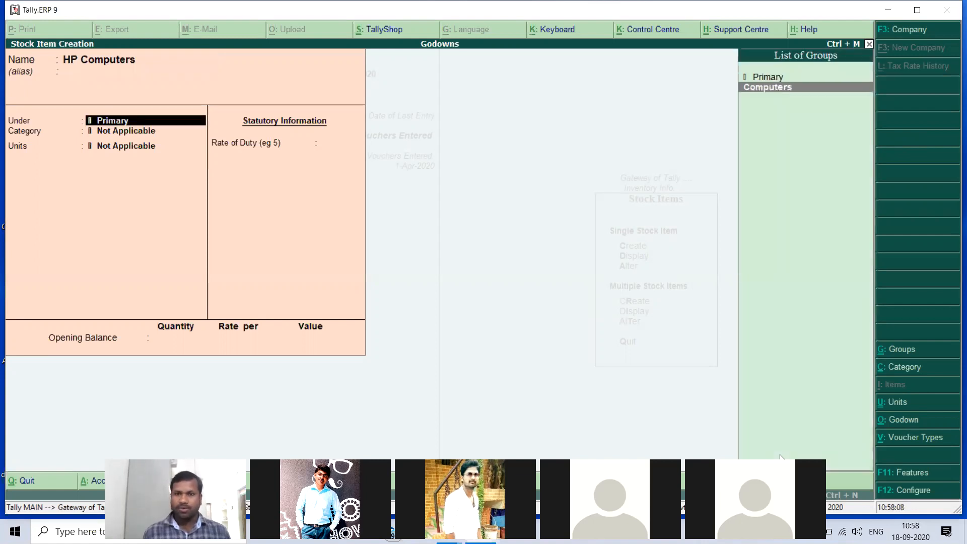
{"action": "key", "text": "Return"}
- Assign HP Computers the Core I 3 category and save it in no's with a rate of duty of 0 and no opening balance
{"action": "key", "text": "Down"}
{"action": "key", "text": "Down"}
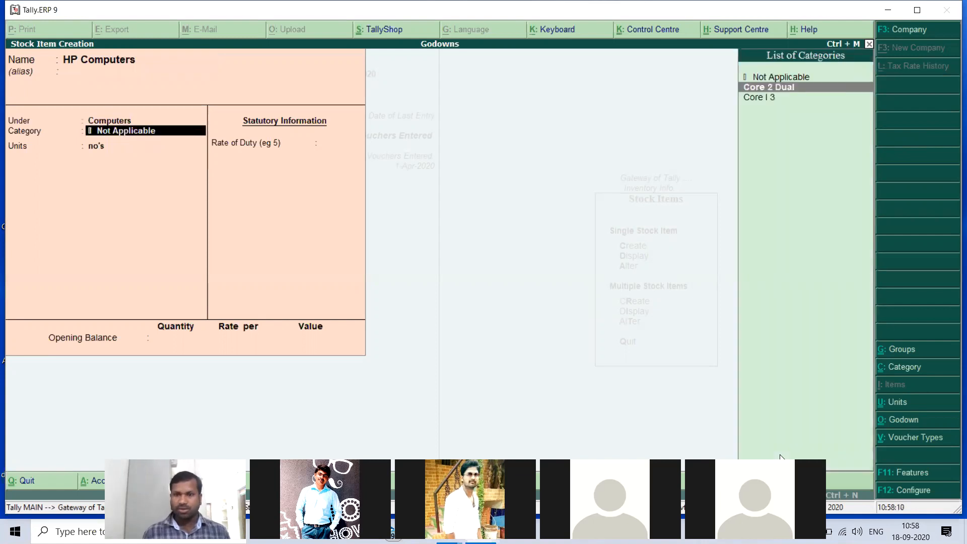
{"action": "key", "text": "Return"}
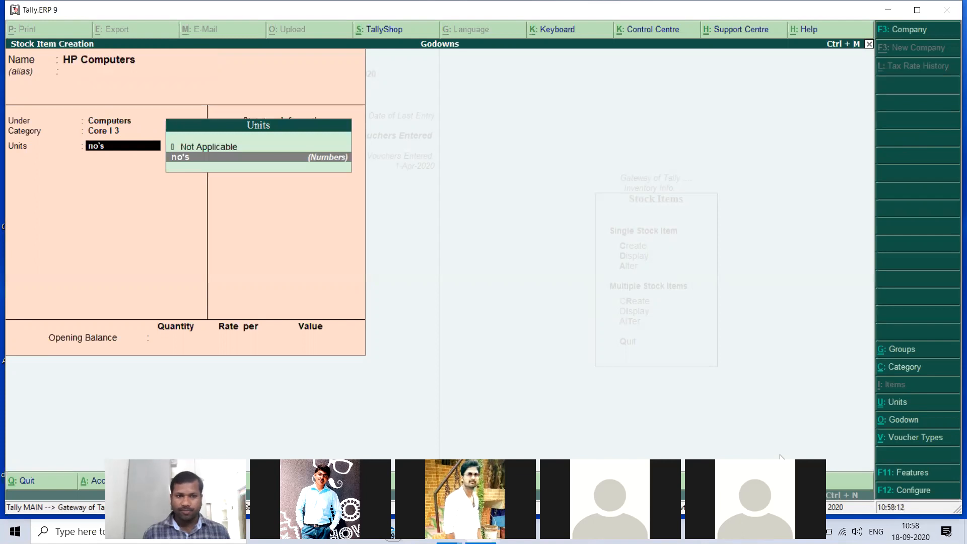
{"action": "key", "text": "Return"}
{"action": "key", "text": "Return"}
{"action": "key", "text": "Return"}
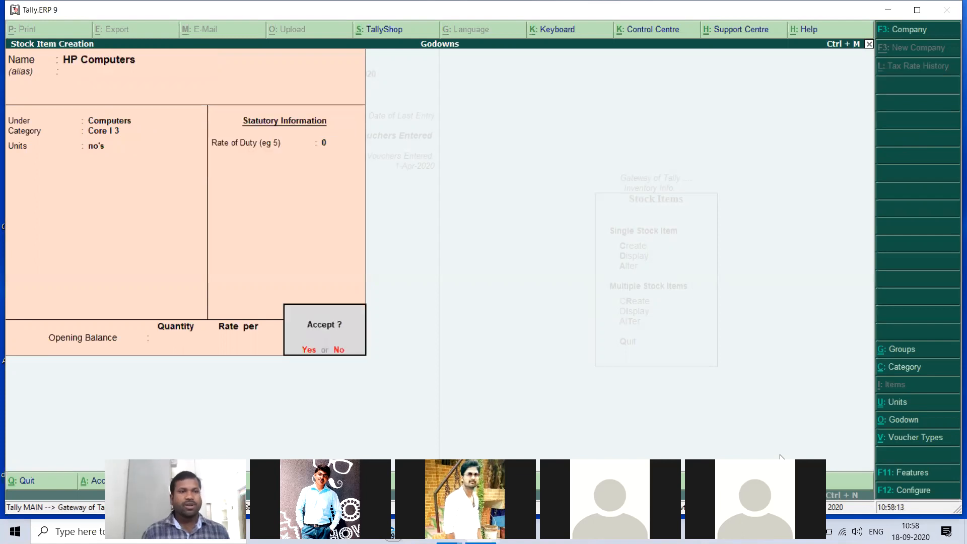
{"action": "key", "text": "Return"}
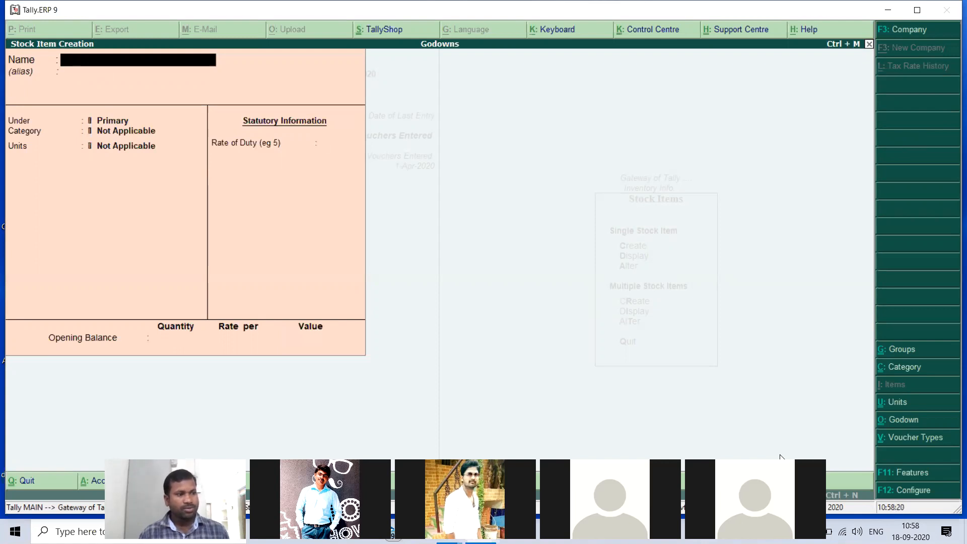
- Name a new stock item Sony Computers, leave its alias blank and place it under the Computers group
{"action": "type", "text": "Son"}
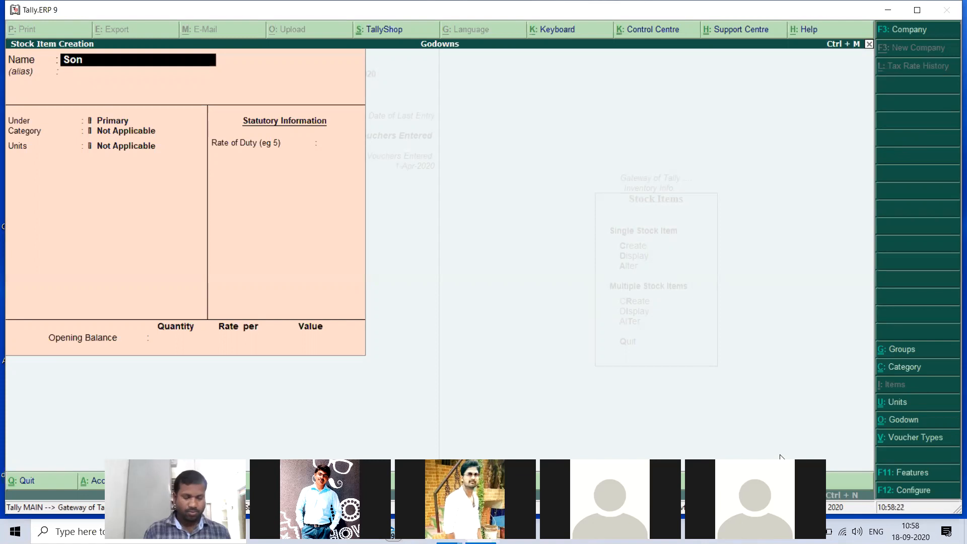
{"action": "type", "text": "y Co"}
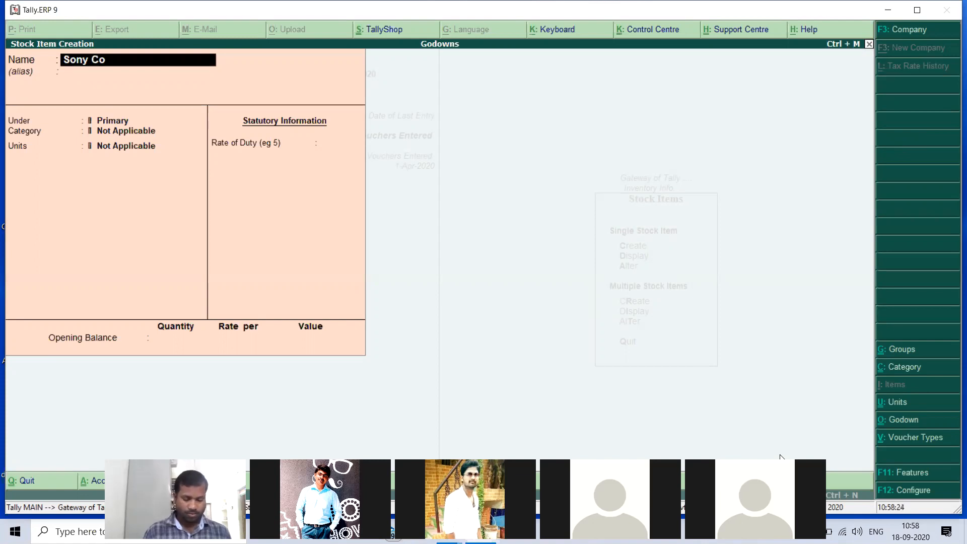
{"action": "type", "text": "mputers"}
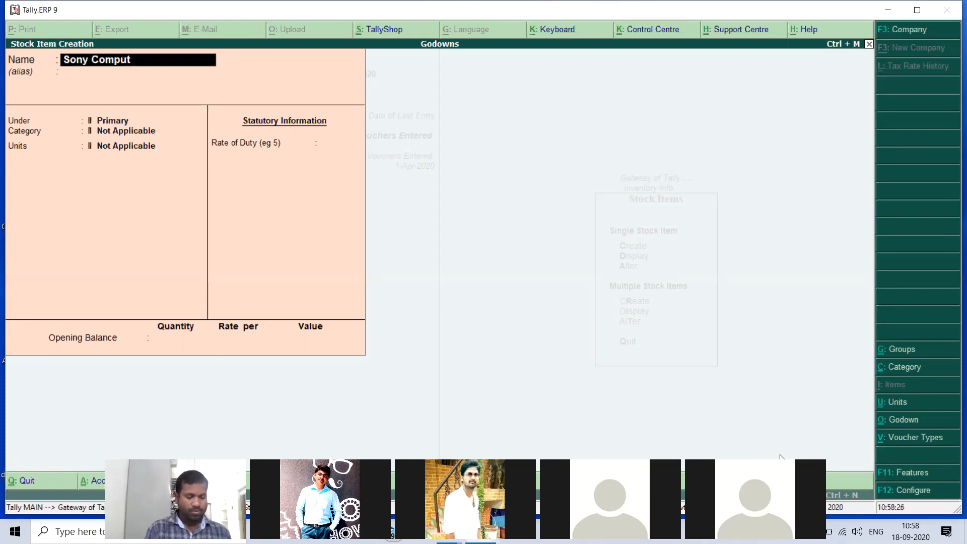
{"action": "key", "text": "Return"}
{"action": "key", "text": "Down"}
{"action": "key", "text": "Return"}
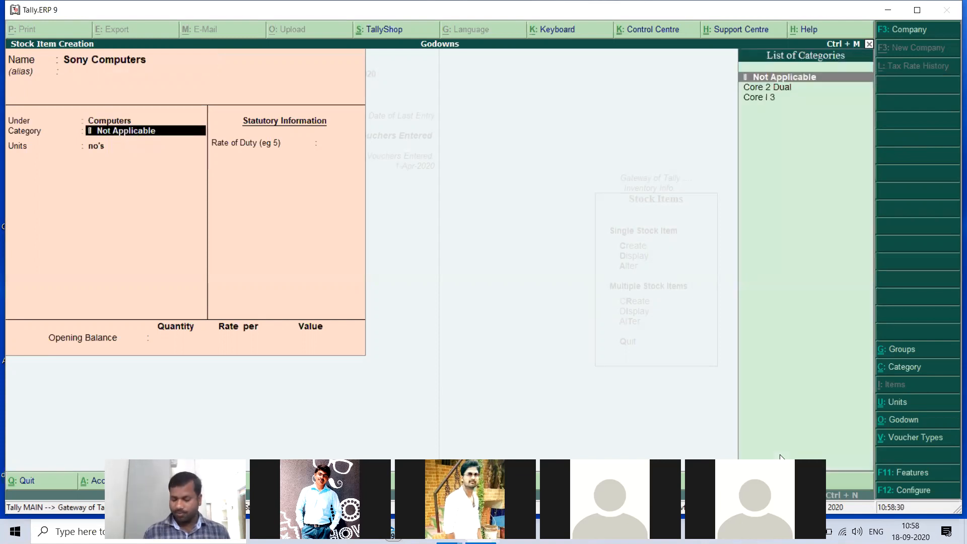
- Save Sony Computers with category Core I 3, units no's and a rate of duty of 0, and leave stock item creation
{"action": "key", "text": "Down"}
{"action": "key", "text": "Down"}
{"action": "key", "text": "Return"}
{"action": "key", "text": "Return"}
{"action": "key", "text": "Return"}
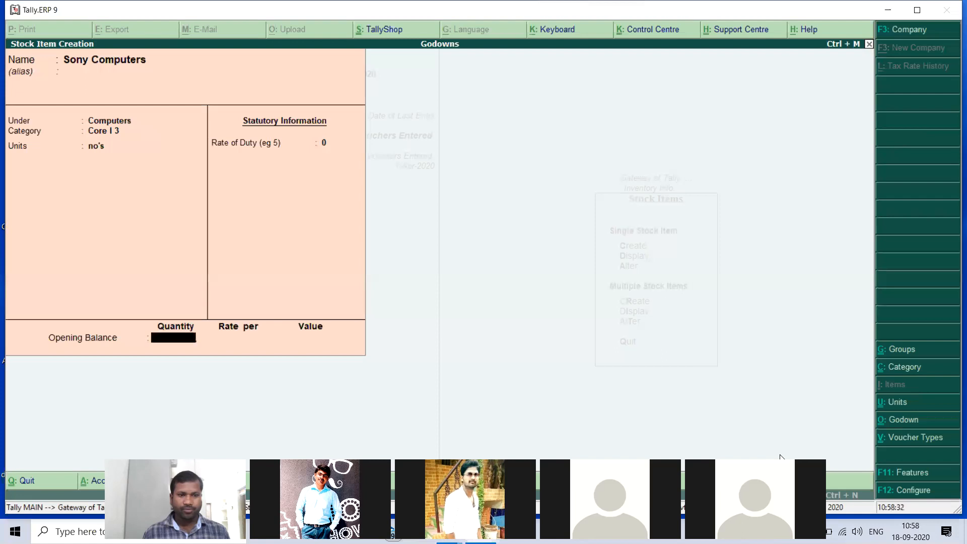
{"action": "key", "text": "Return"}
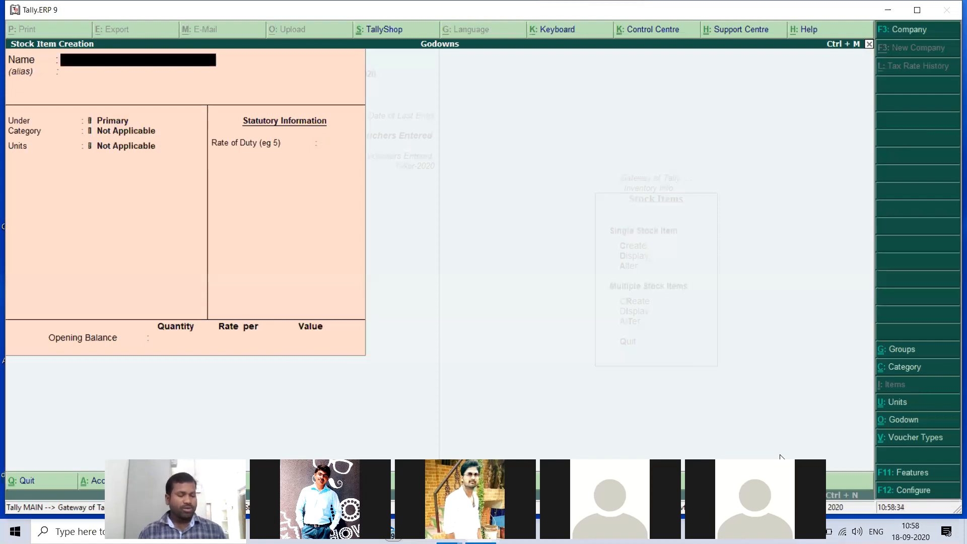
{"action": "key", "text": "Escape"}
{"action": "key", "text": "Escape"}
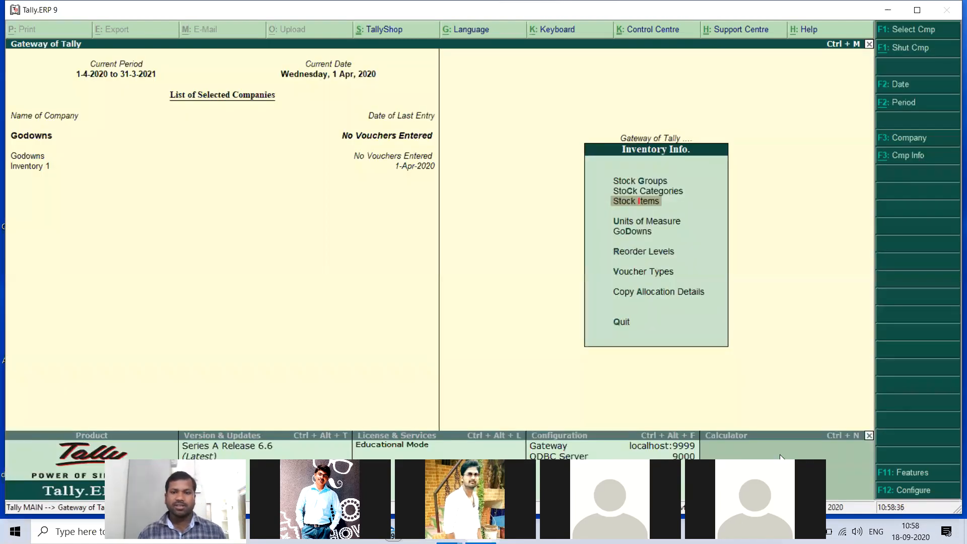
- Create a single godown named DSNR under Primary with both third-party stock options set to No
{"action": "key", "text": "Down"}
{"action": "key", "text": "Down"}
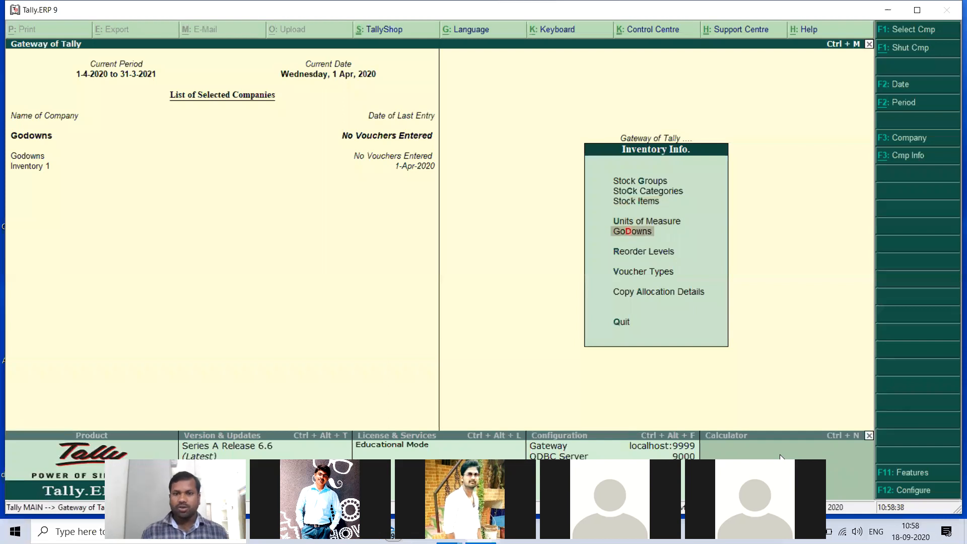
{"action": "key", "text": "Return"}
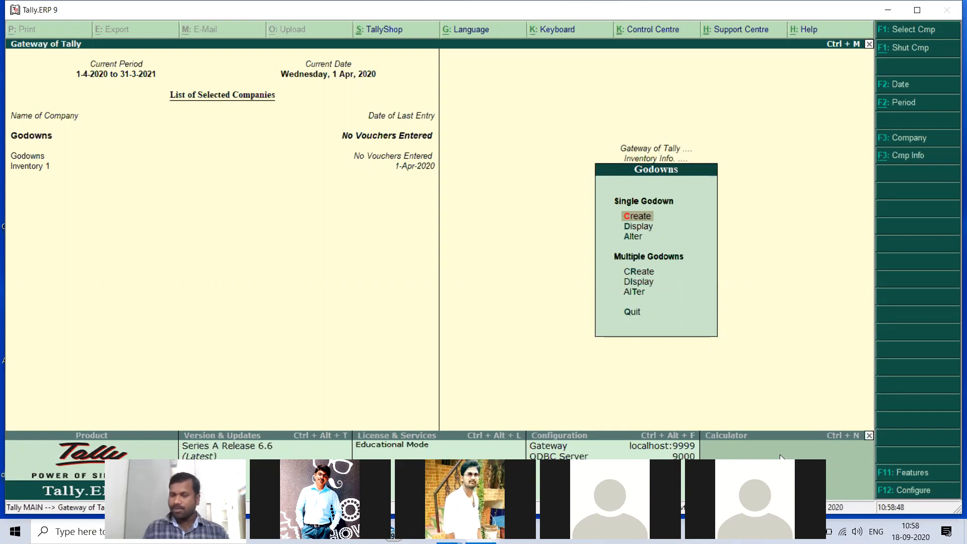
{"action": "key", "text": "Return"}
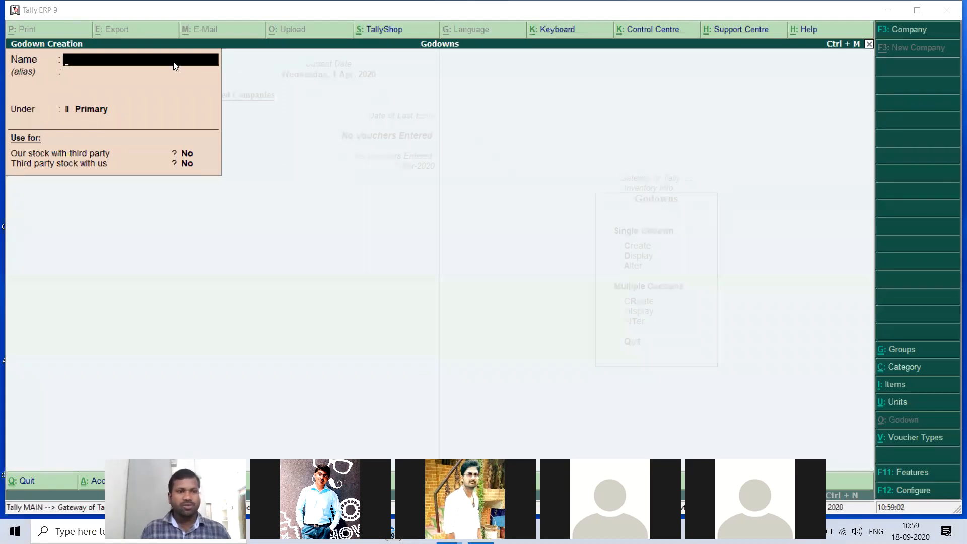
{"action": "type", "text": "DSN"}
{"action": "key", "text": "BackSpace"}
{"action": "type", "text": "SNR"}
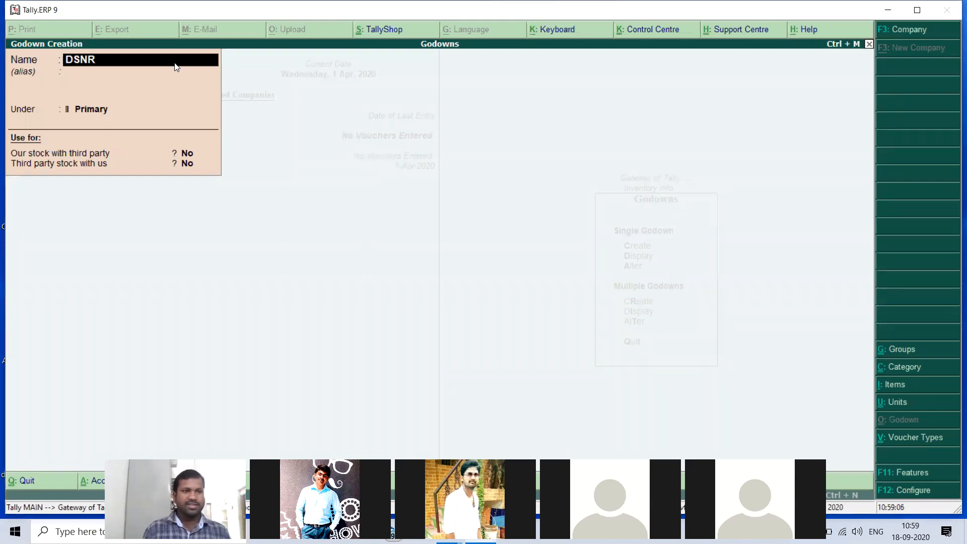
{"action": "key", "text": "Return"}
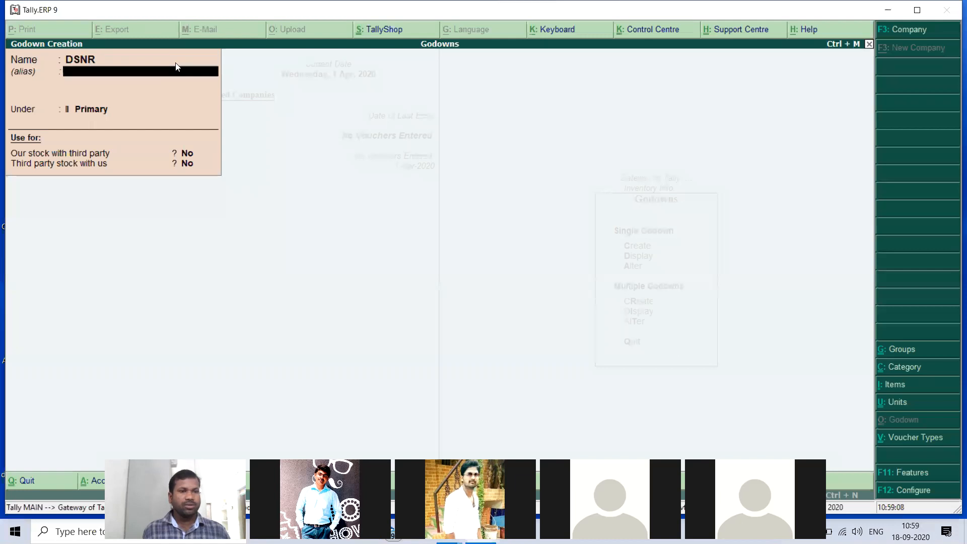
{"action": "key", "text": "Return"}
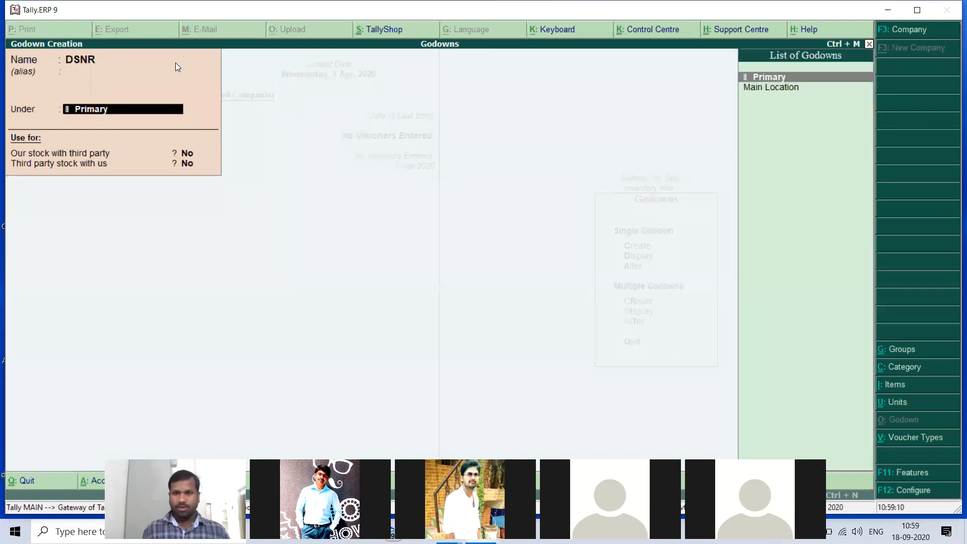
{"action": "key", "text": "Return"}
{"action": "key", "text": "Return"}
{"action": "key", "text": "Return"}
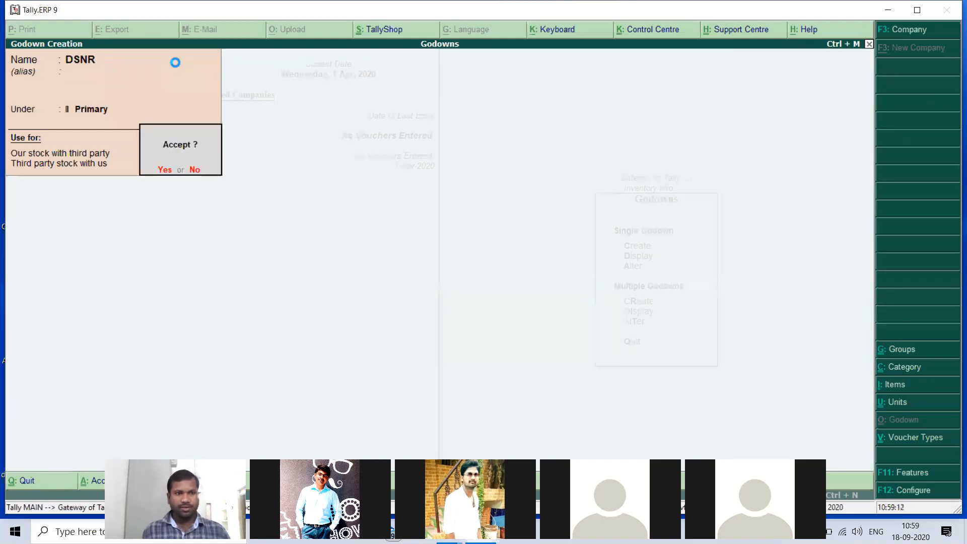
{"action": "key", "text": "Return"}
- Create a godown named AMPT under Primary with both third-party stock options set to No
{"action": "type", "text": "AMPT"}
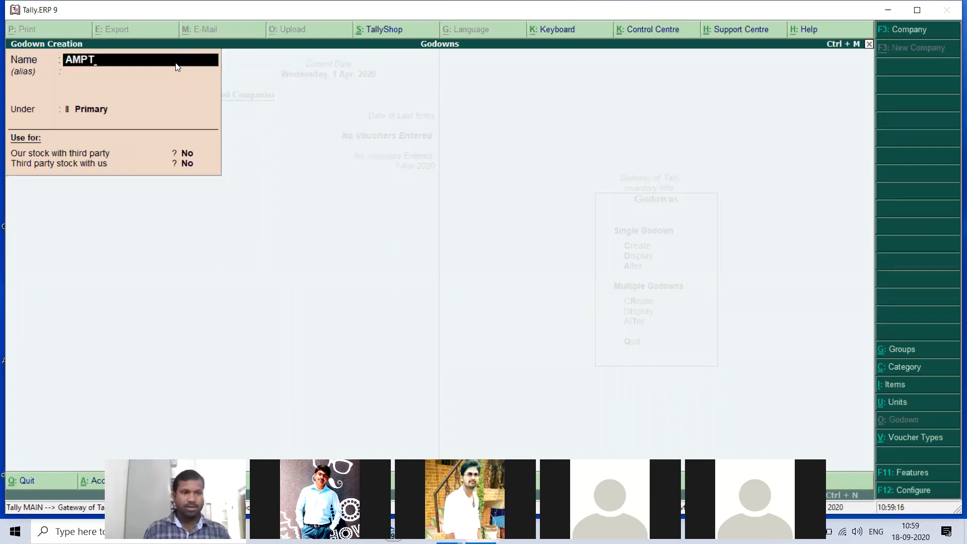
{"action": "key", "text": "Return"}
{"action": "key", "text": "Return"}
{"action": "key", "text": "Return"}
{"action": "key", "text": "Return"}
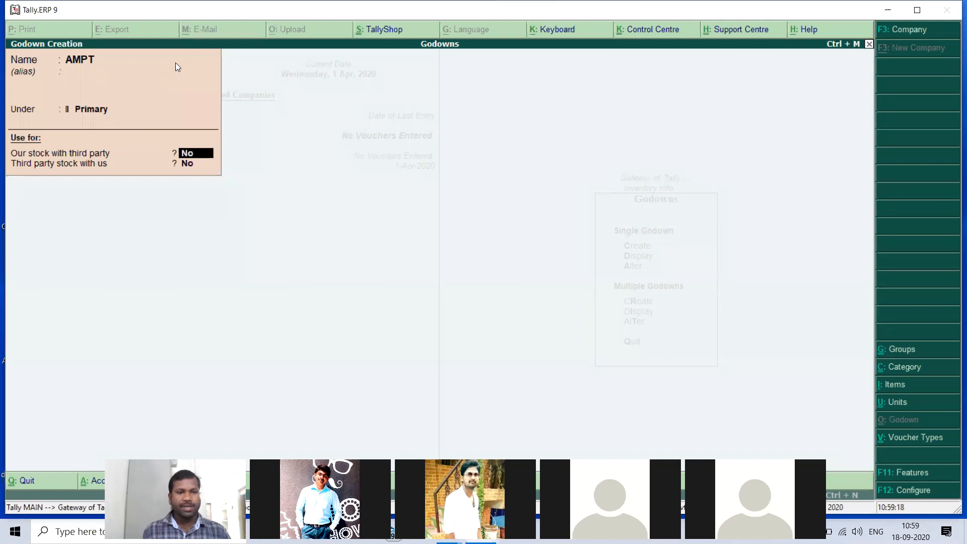
{"action": "key", "text": "Return"}
{"action": "key", "text": "Return"}
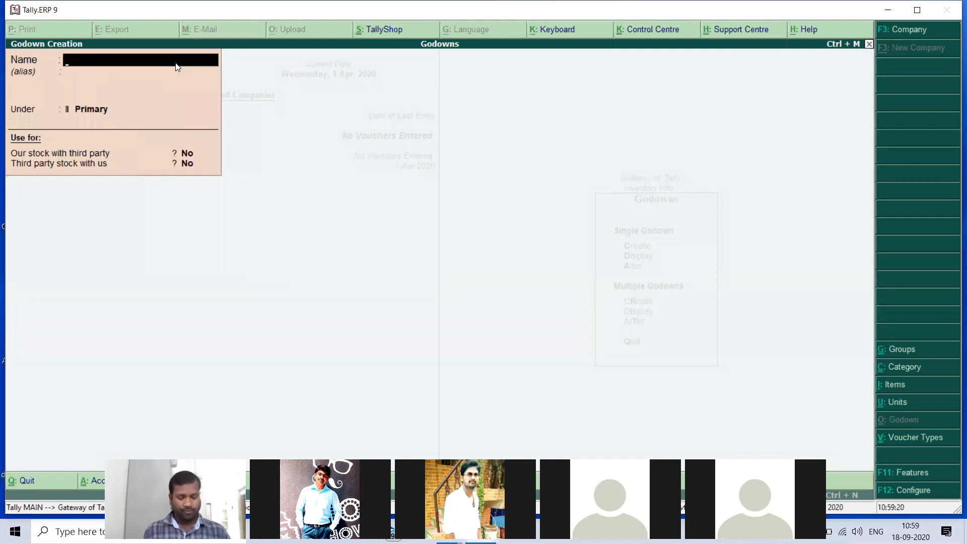
- Create a godown named KKP under Primary with both third-party stock options set to No
{"action": "type", "text": "KKP"}
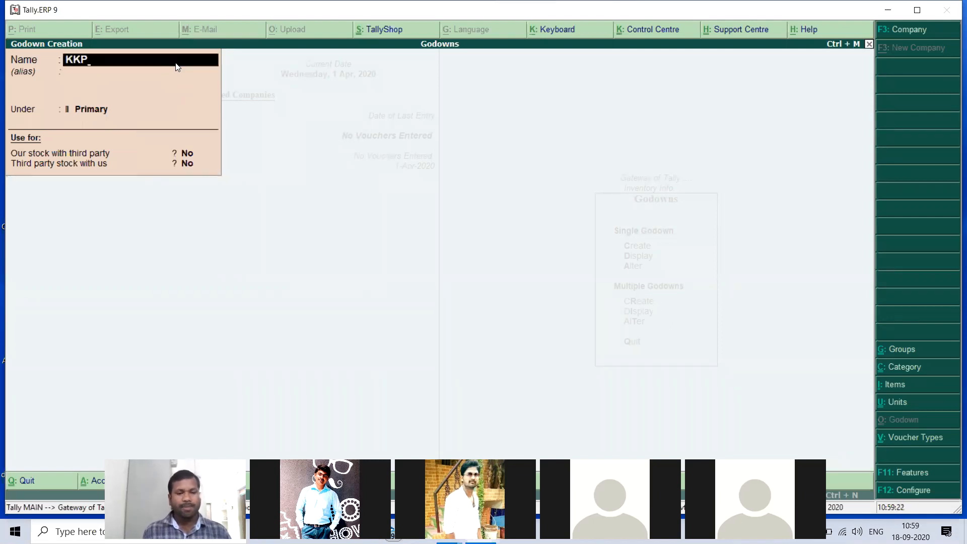
{"action": "key", "text": "Return"}
{"action": "key", "text": "Return"}
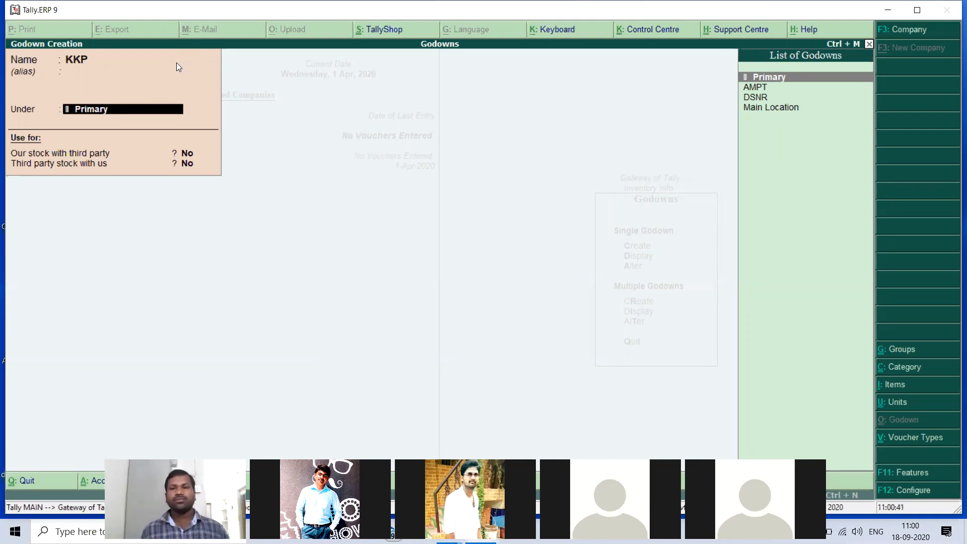
{"action": "key", "text": "Return"}
{"action": "key", "text": "Return"}
{"action": "key", "text": "Return"}
{"action": "key", "text": "Return"}
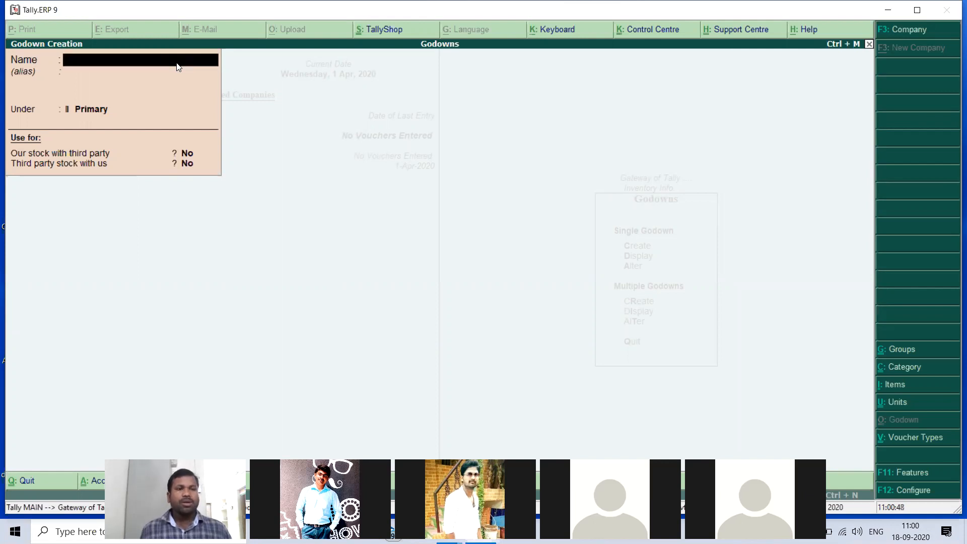
- Create a godown named KOTI under Primary with both third-party stock options set to No, and leave godown creation
{"action": "type", "text": "KOTI"}
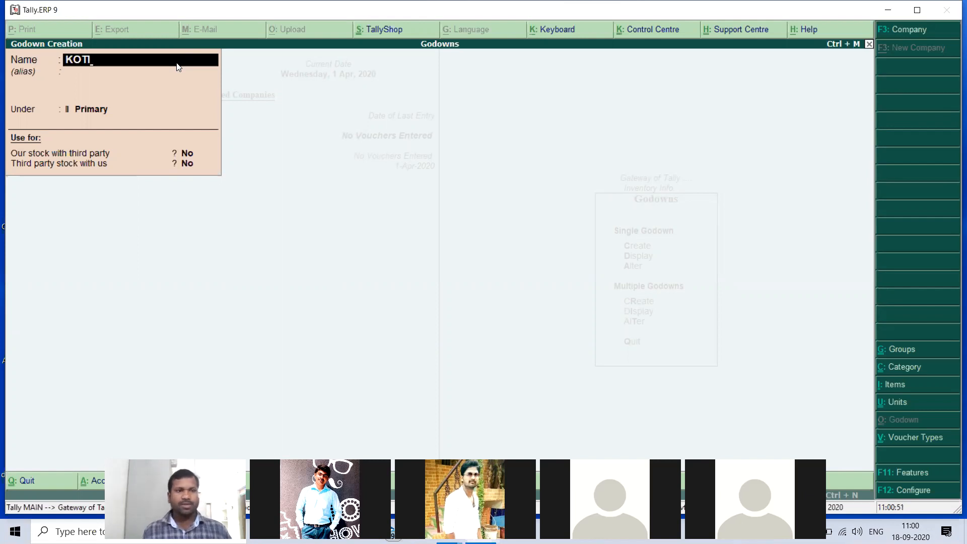
{"action": "key", "text": "Return"}
{"action": "key", "text": "Return"}
{"action": "key", "text": "Return"}
{"action": "key", "text": "Return"}
{"action": "key", "text": "Return"}
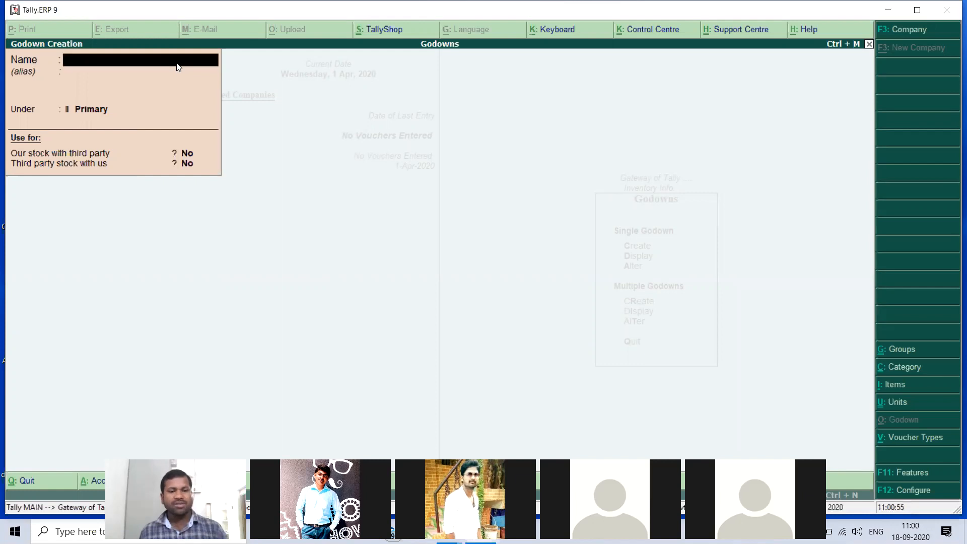
{"action": "key", "text": "Escape"}
{"action": "key", "text": "Return"}
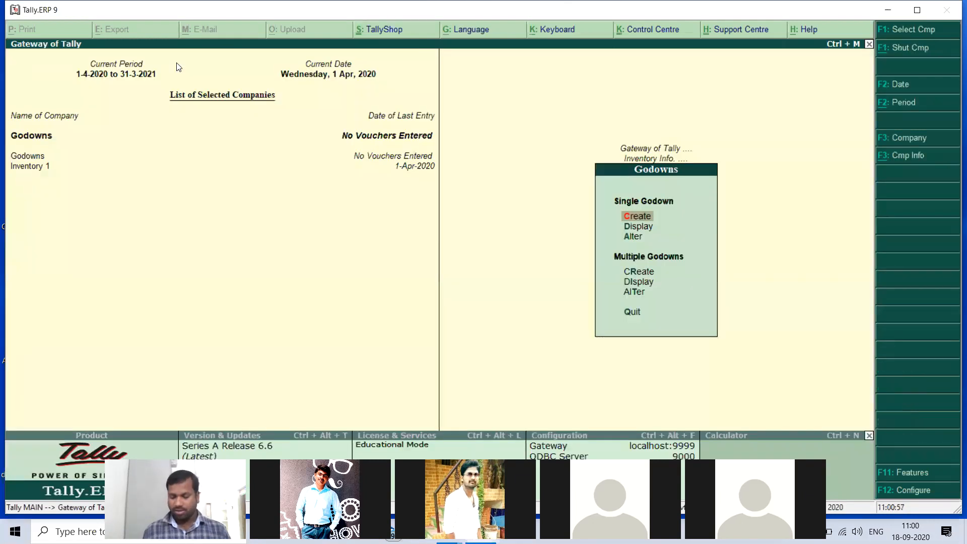
- Open the list of godowns available for alteration to review it, and return to the main menu without altering any
{"action": "key", "text": "Down"}
{"action": "key", "text": "Down"}
{"action": "key", "text": "Return"}
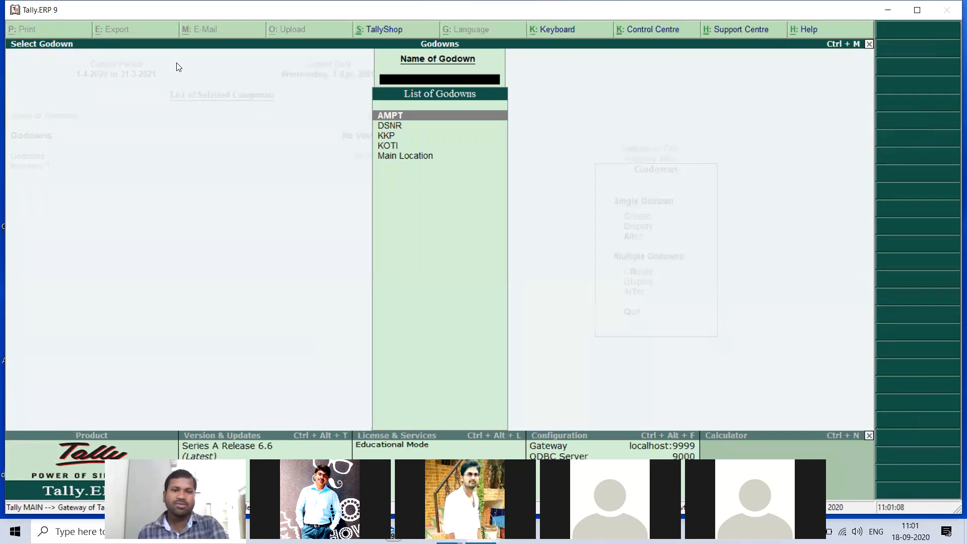
{"action": "key", "text": "Escape"}
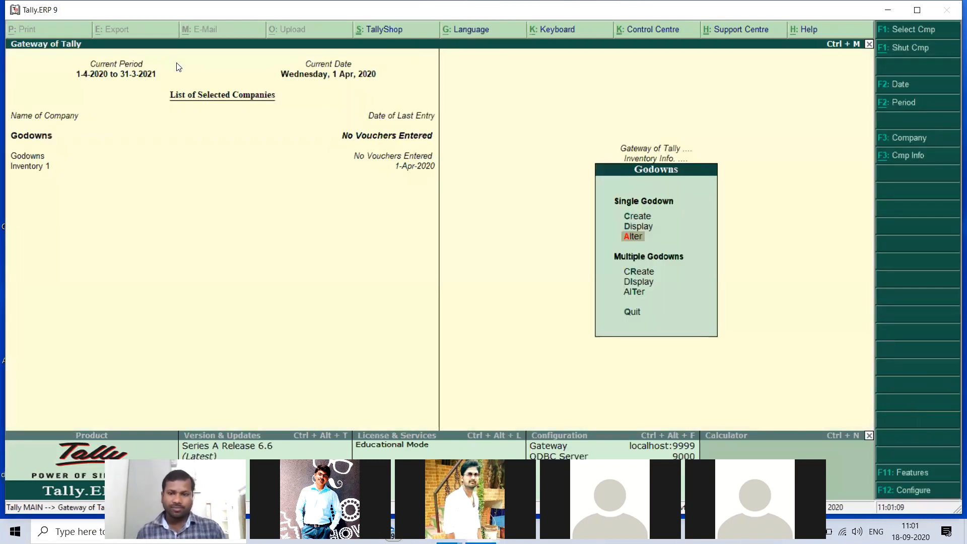
{"action": "key", "text": "Escape"}
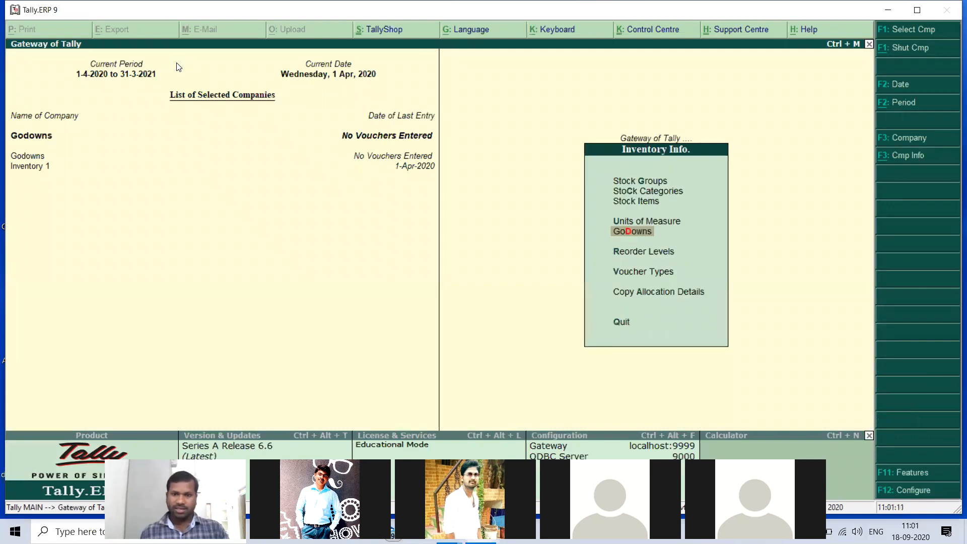
{"action": "key", "text": "Escape"}
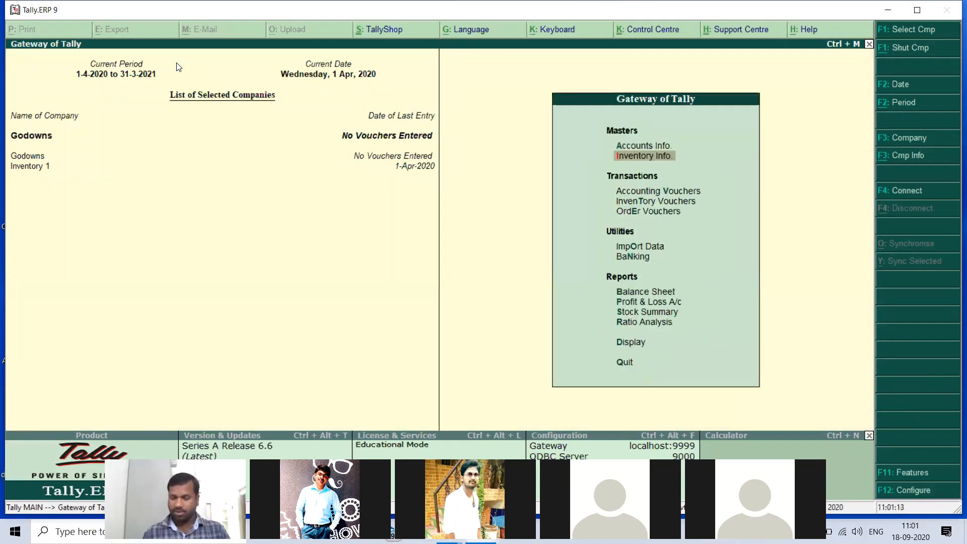
- Record a receipt voucher crediting Ajay &Co with 2500000 and debiting Cash, and accept it
{"action": "key", "text": "Down"}
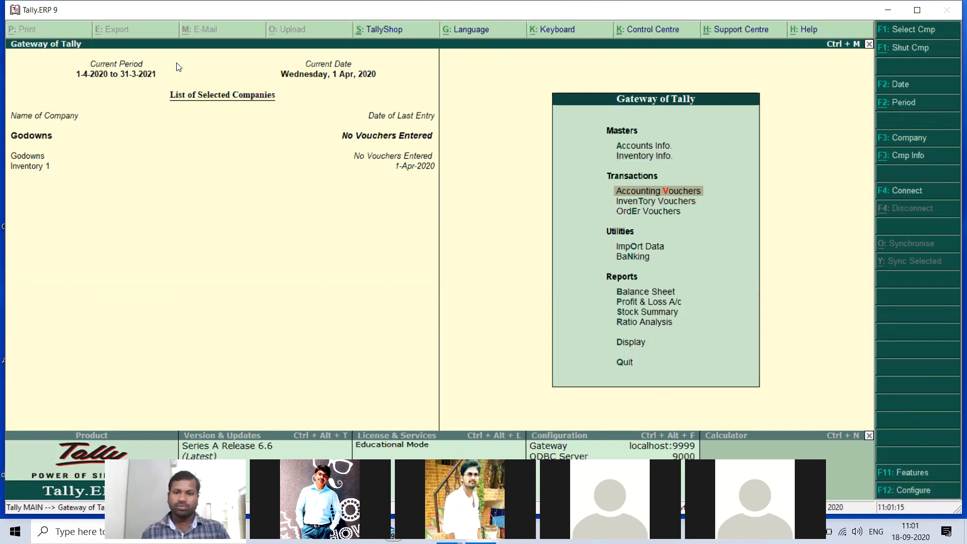
{"action": "key", "text": "Return"}
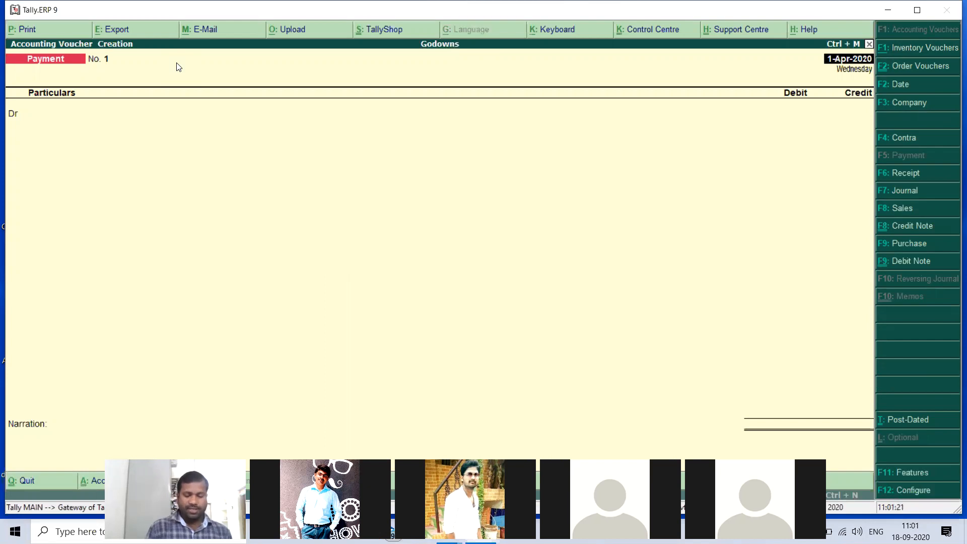
{"action": "key", "text": "F6"}
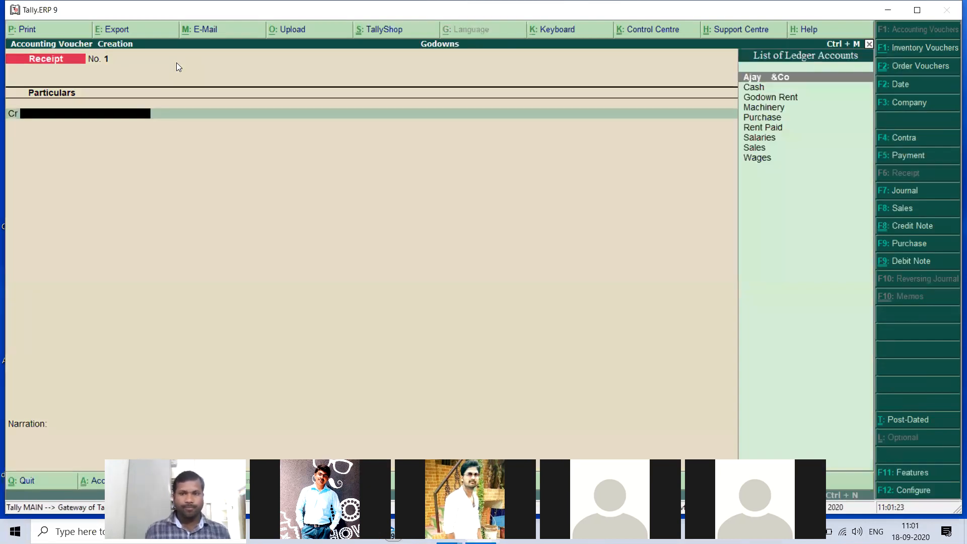
{"action": "key", "text": "Return"}
{"action": "type", "text": "2500000"}
{"action": "key", "text": "Return"}
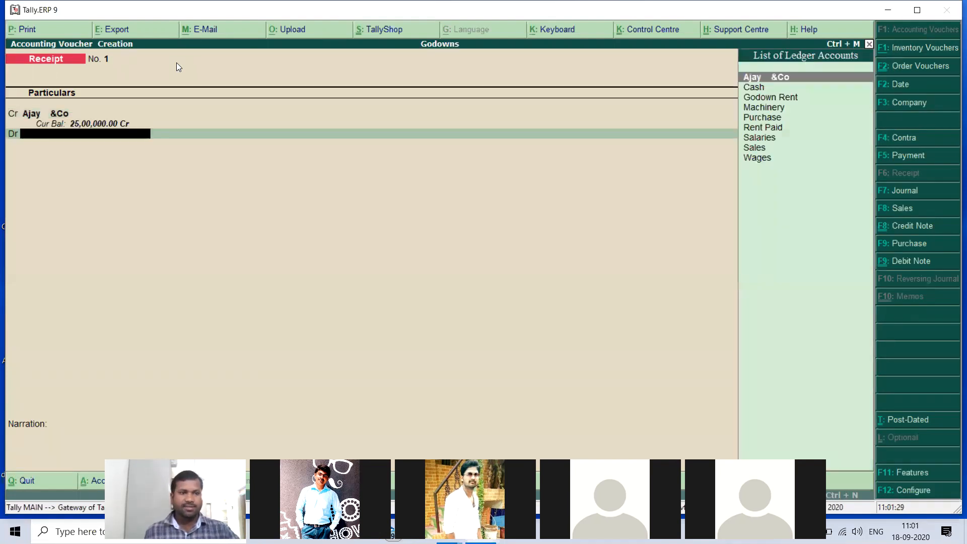
{"action": "key", "text": "Down"}
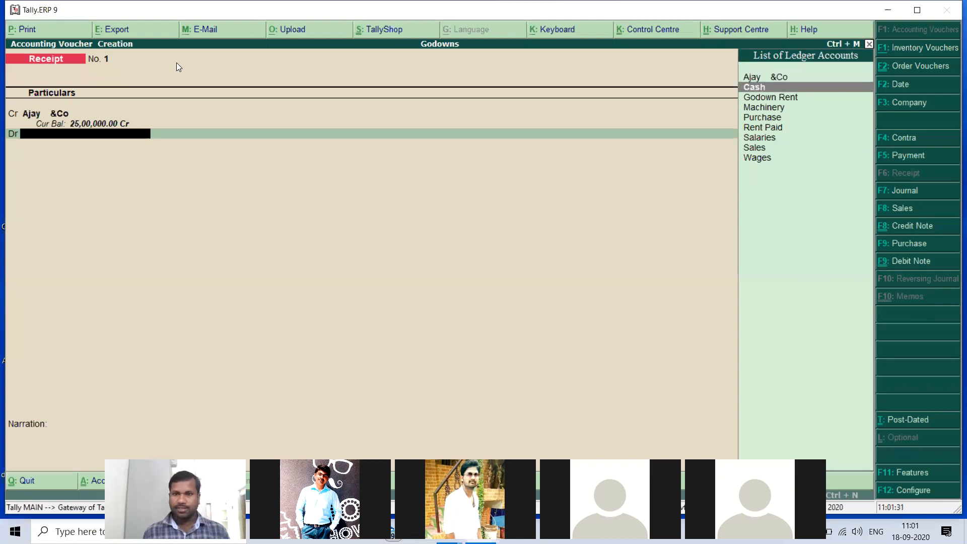
{"action": "key", "text": "Return"}
{"action": "key", "text": "Return"}
{"action": "key", "text": "Return"}
{"action": "key", "text": "Return"}
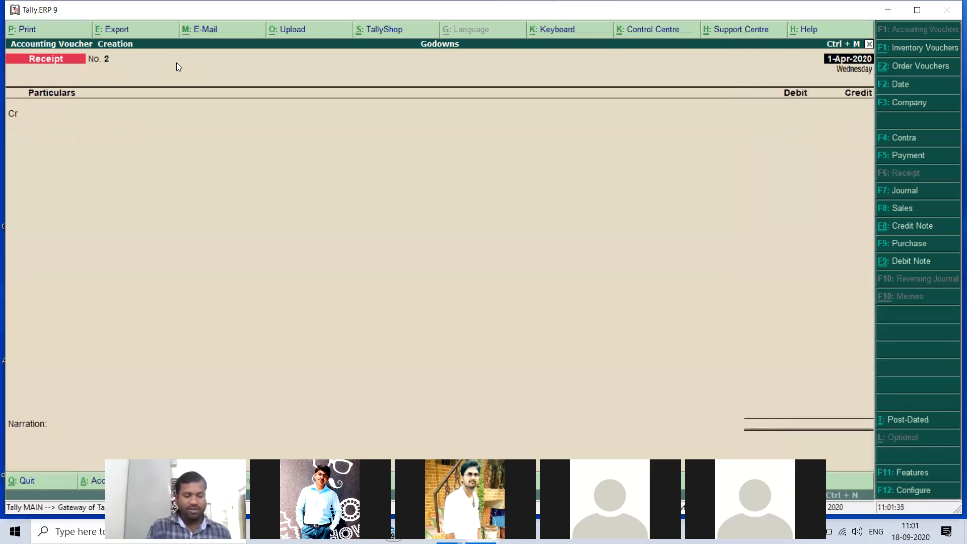
- Record a payment voucher debiting Machinery with 200000 and crediting Cash, and accept it
{"action": "key", "text": "F5"}
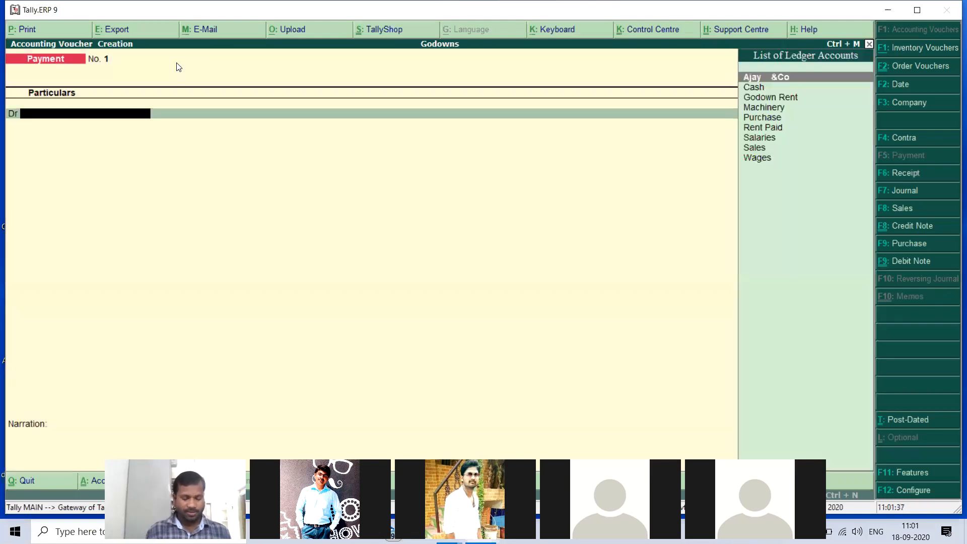
{"action": "type", "text": "M"}
{"action": "key", "text": "Return"}
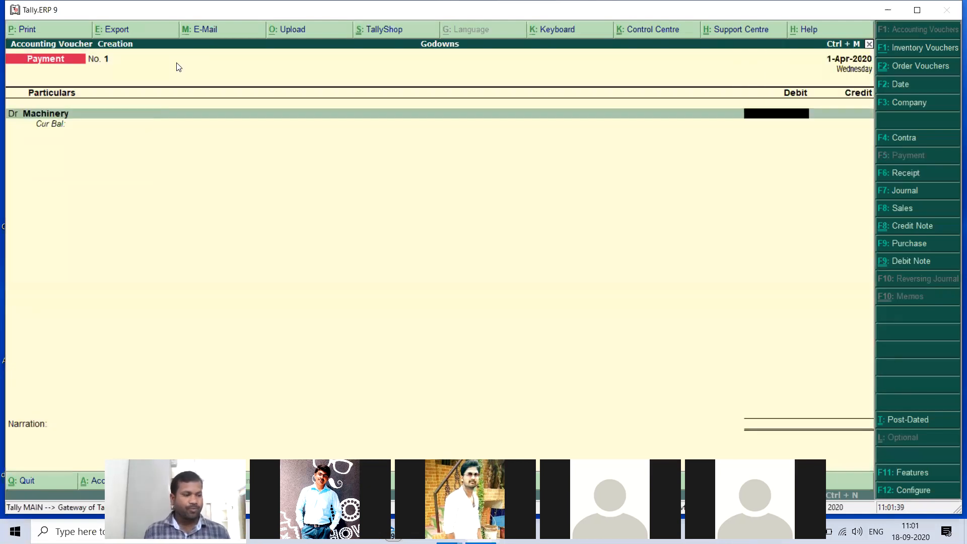
{"action": "type", "text": "200000"}
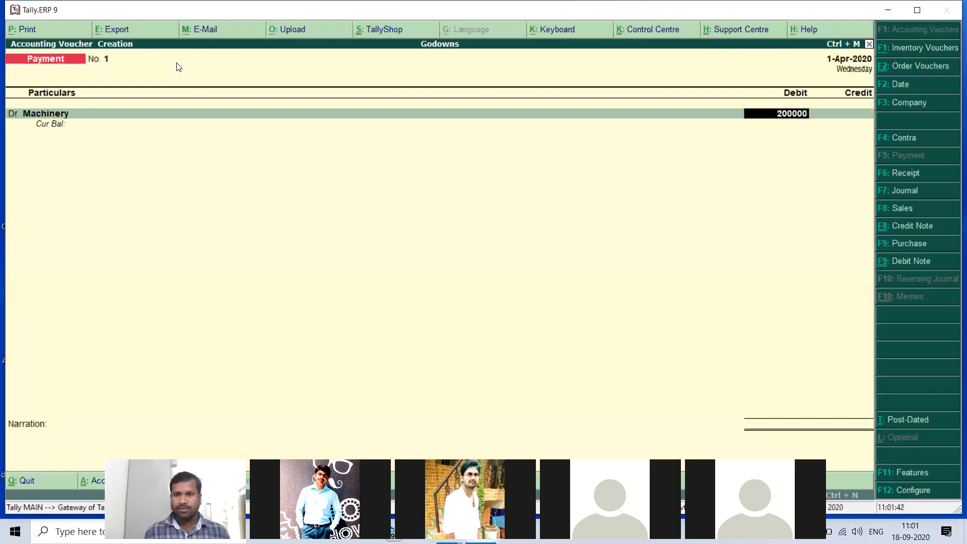
{"action": "key", "text": "Return"}
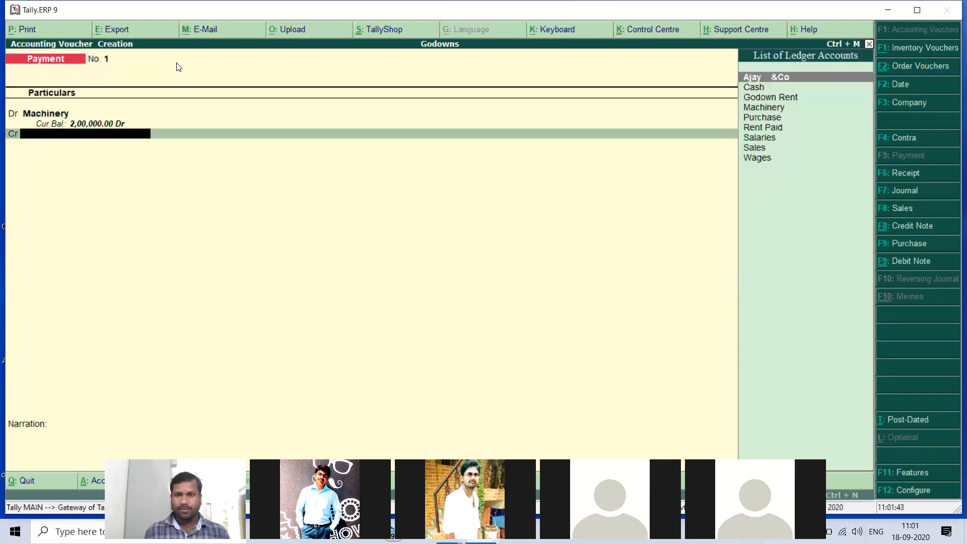
{"action": "key", "text": "Down"}
{"action": "key", "text": "Return"}
{"action": "key", "text": "Return"}
{"action": "key", "text": "Return"}
{"action": "key", "text": "Return"}
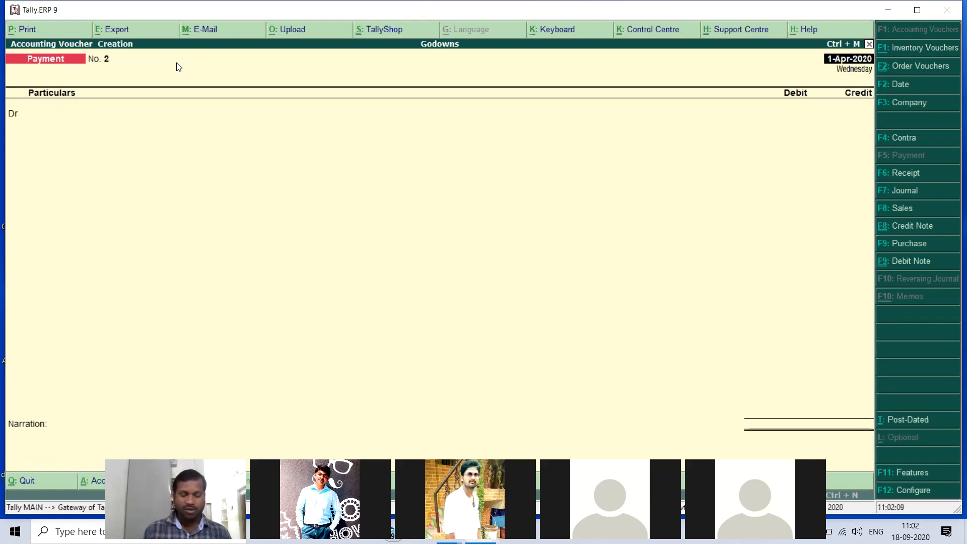
- Start a purchase voucher with supplier invoice no. 05 dated 1-Apr-2020, Cash as the party account and Purchase as the purchase ledger
{"action": "key", "text": "F9"}
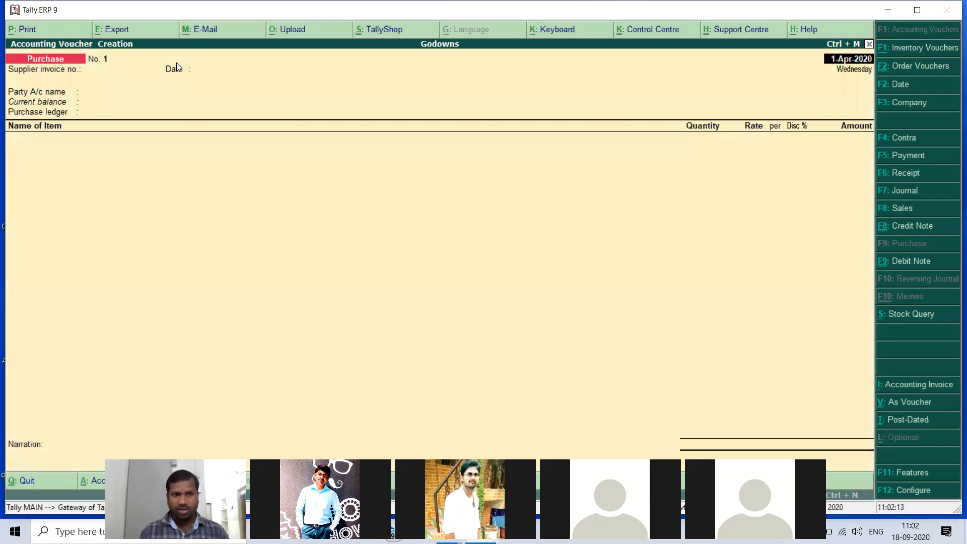
{"action": "key", "text": "Return"}
{"action": "type", "text": "05"}
{"action": "key", "text": "Return"}
{"action": "key", "text": "Return"}
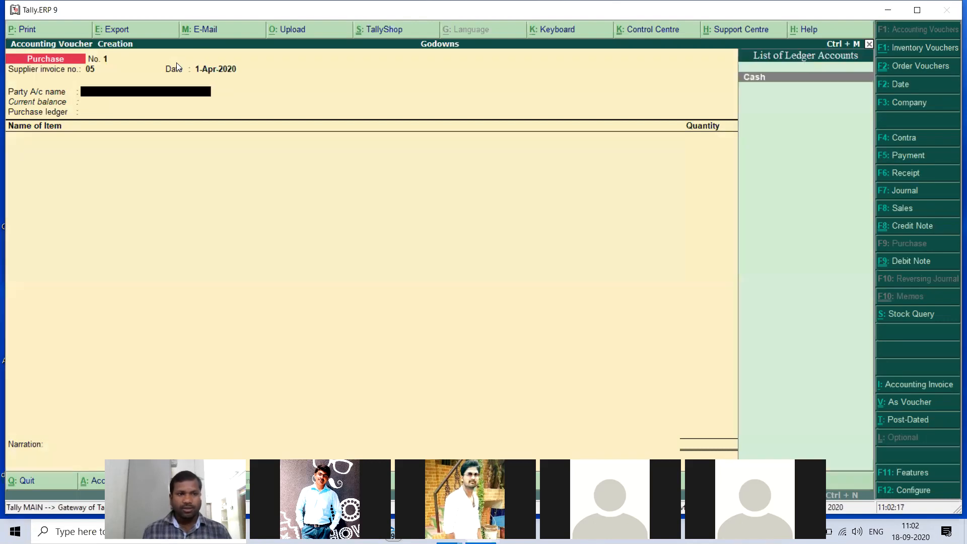
{"action": "key", "text": "Return"}
{"action": "key", "text": "Return"}
{"action": "key", "text": "Return"}
{"action": "key", "text": "Return"}
{"action": "key", "text": "Return"}
{"action": "key", "text": "Return"}
{"action": "key", "text": "Return"}
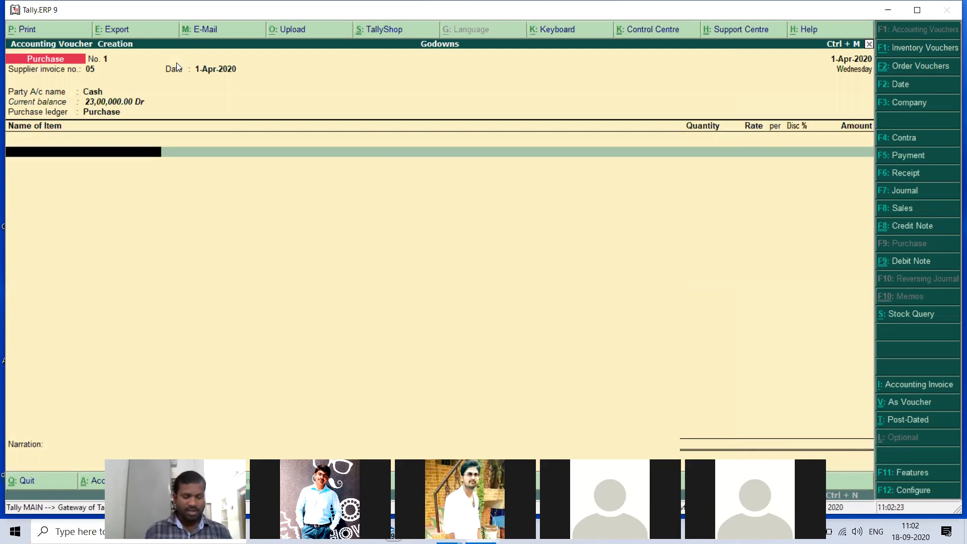
- Add the HCL Computers item to the purchase voucher with tracking number and order number set to Not Applicable
{"action": "type", "text": "H"}
{"action": "key", "text": "Return"}
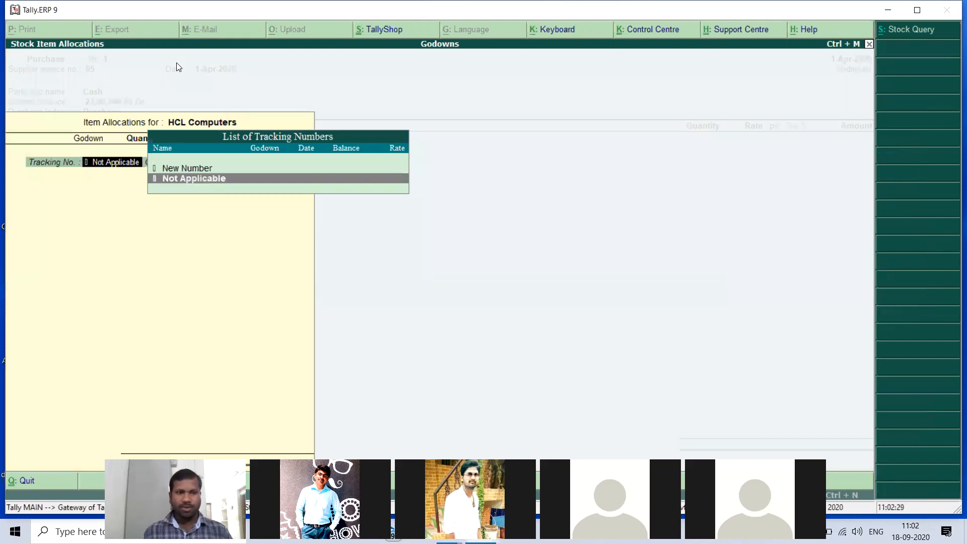
{"action": "key", "text": "Return"}
{"action": "key", "text": "BackSpace"}
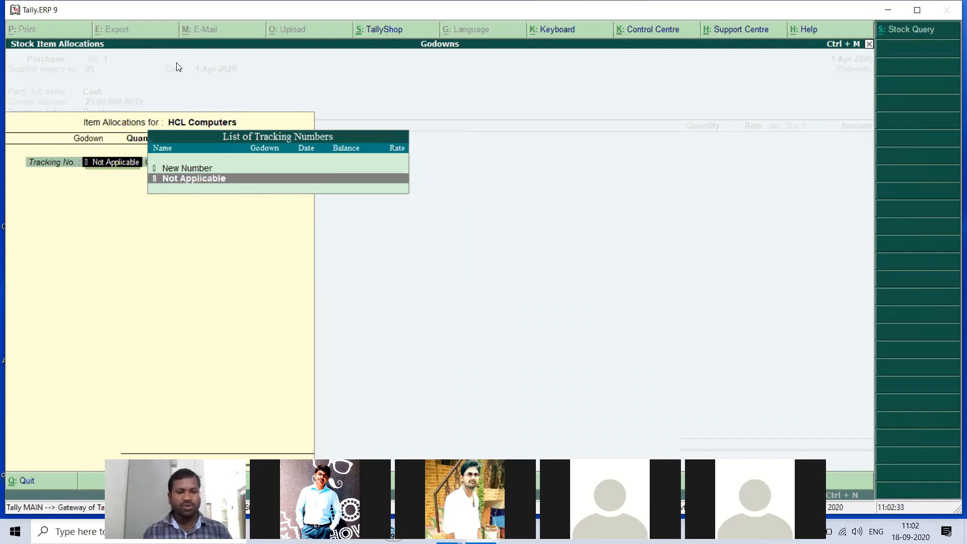
{"action": "key", "text": "Return"}
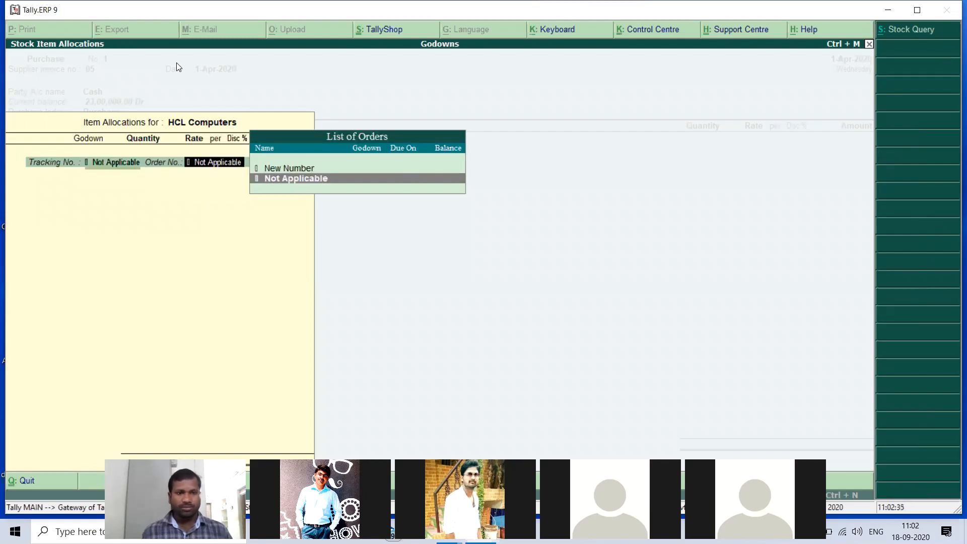
{"action": "key", "text": "Return"}
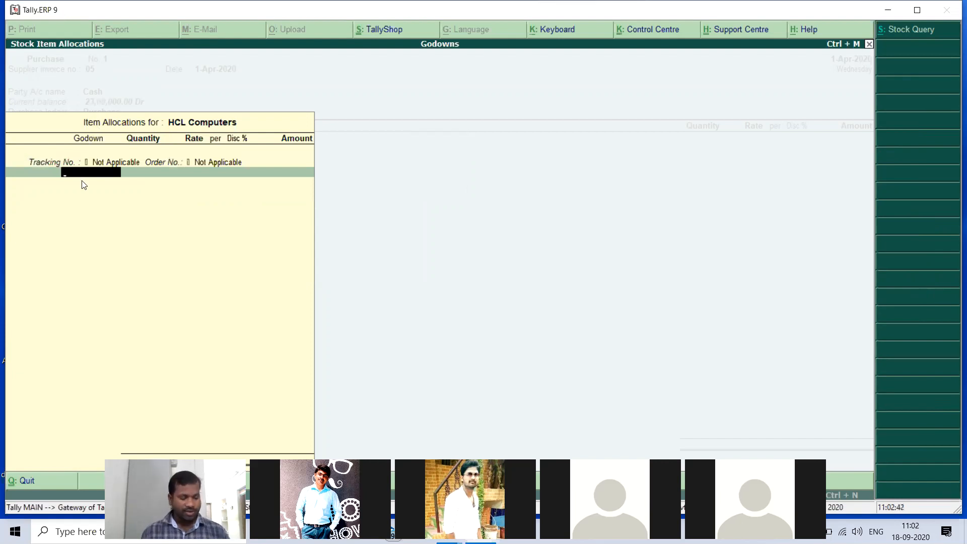
- Allocate 25 no's of HCL Computers to the DSNR godown at a rate of 25000 each
{"action": "type", "text": "D"}
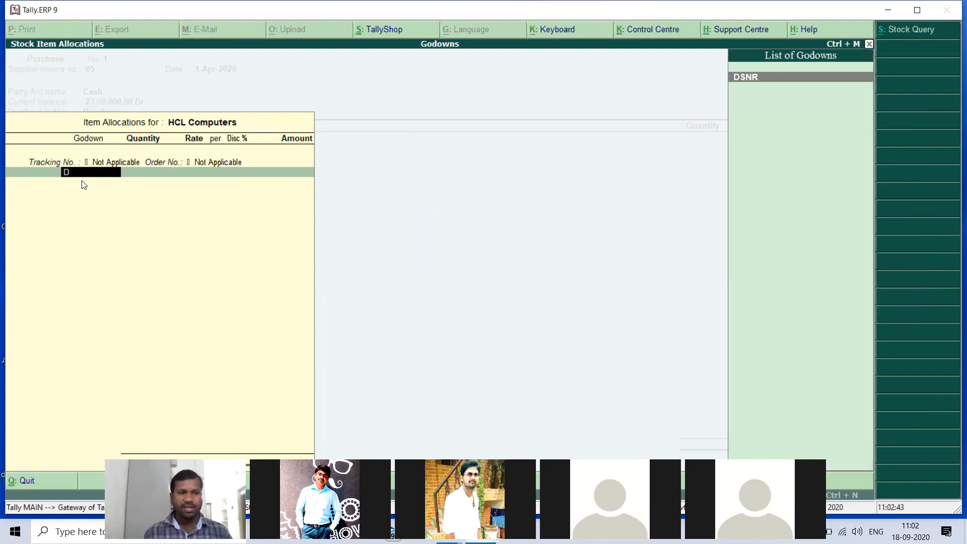
{"action": "key", "text": "Return"}
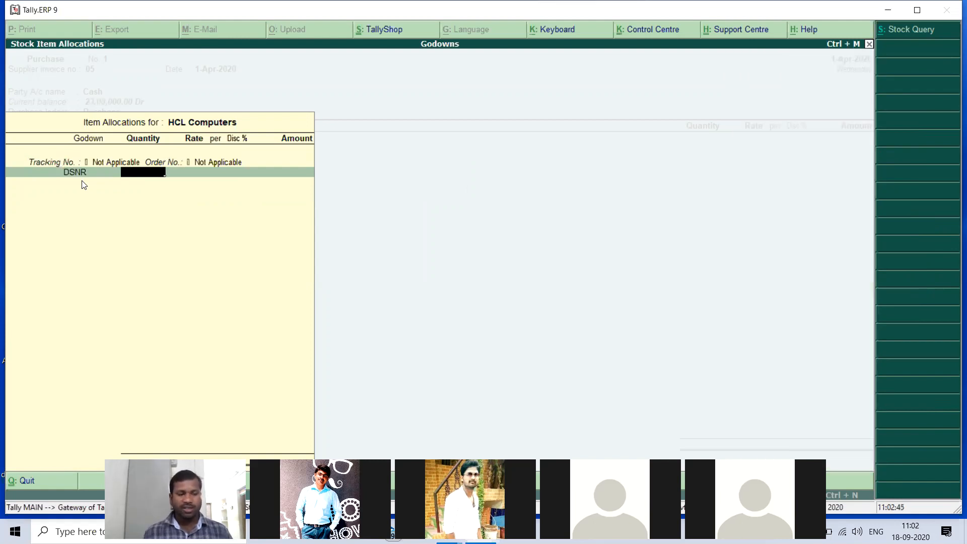
{"action": "type", "text": "25"}
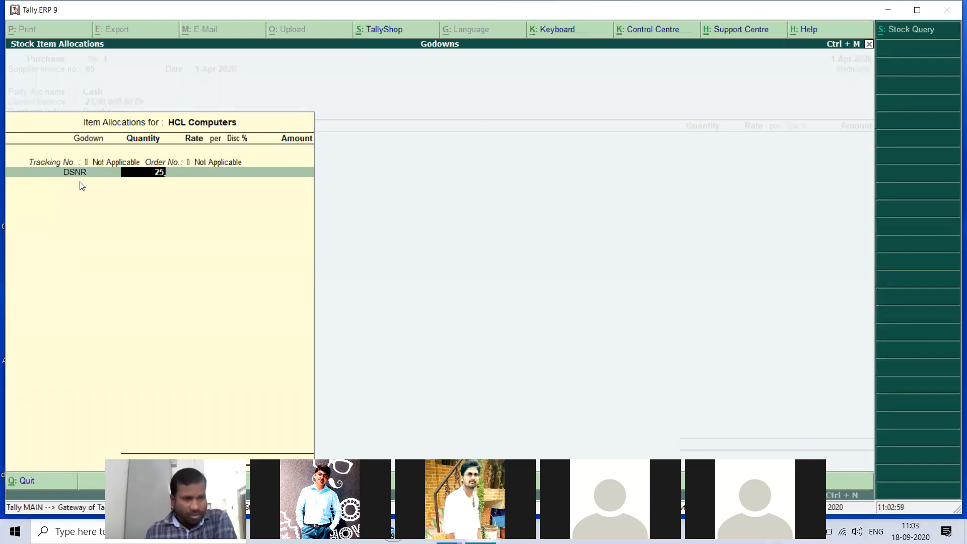
{"action": "key", "text": "Return"}
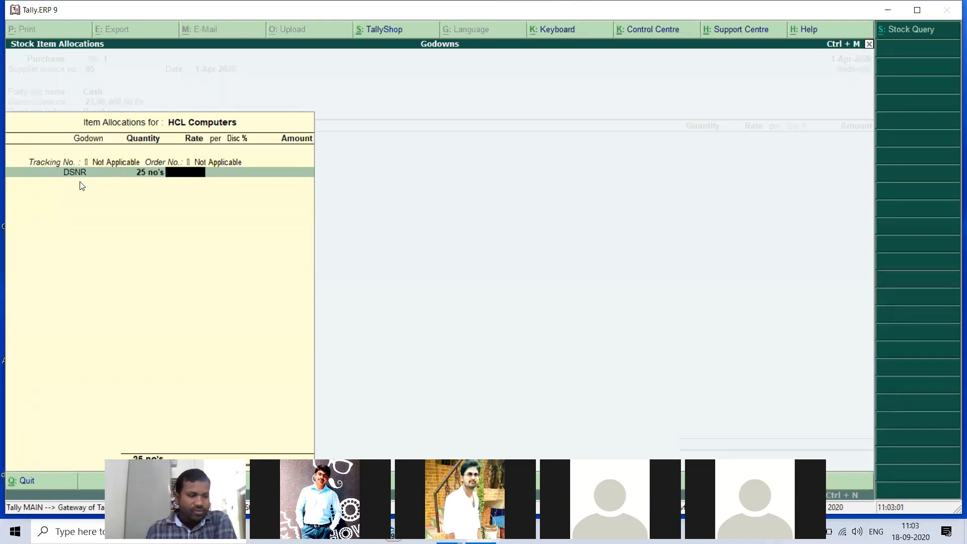
{"action": "type", "text": "25000"}
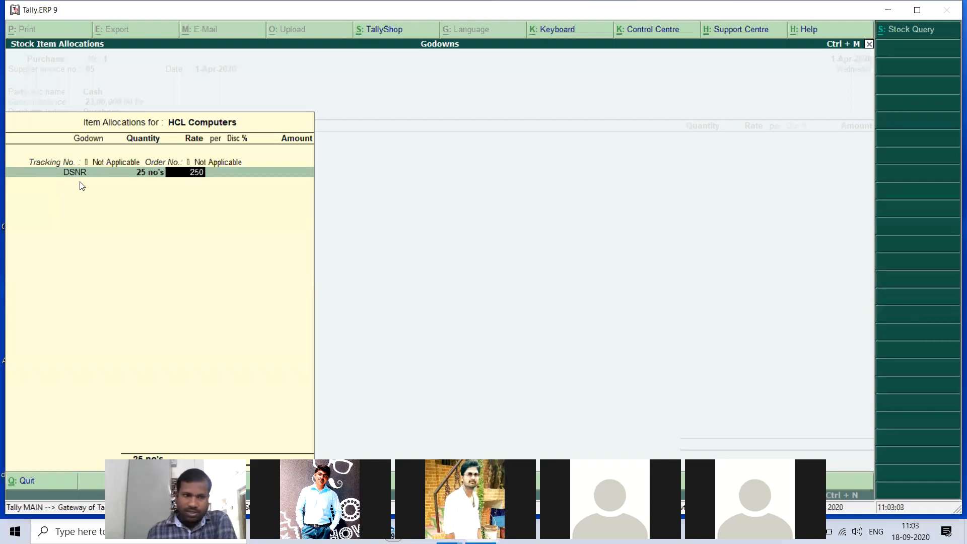
{"action": "key", "text": "Return"}
{"action": "key", "text": "Return"}
{"action": "key", "text": "Return"}
{"action": "key", "text": "Return"}
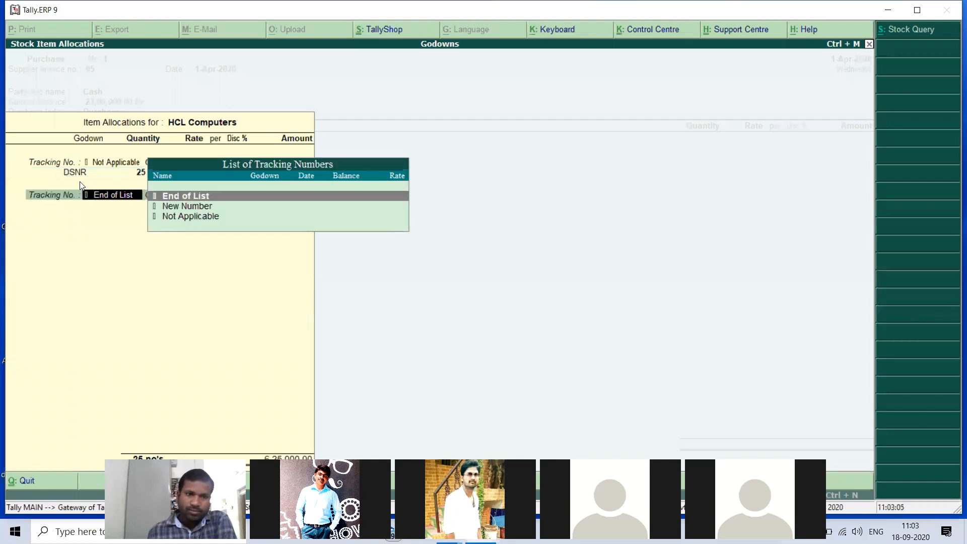
- End the HCL Computers allocation and the item list, and accept the purchase voucher
{"action": "key", "text": "Return"}
{"action": "key", "text": "Return"}
{"action": "key", "text": "Return"}
{"action": "key", "text": "Return"}
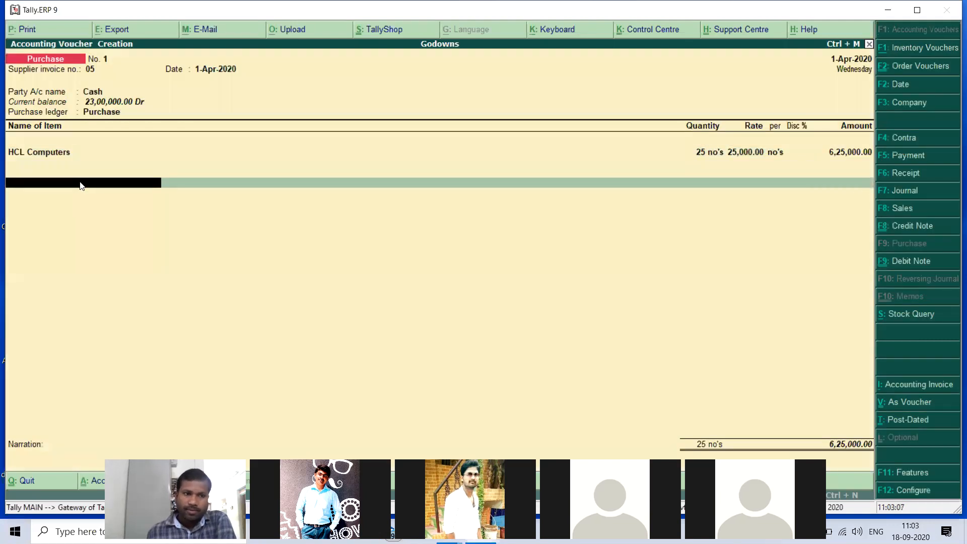
{"action": "key", "text": "Return"}
{"action": "key", "text": "Return"}
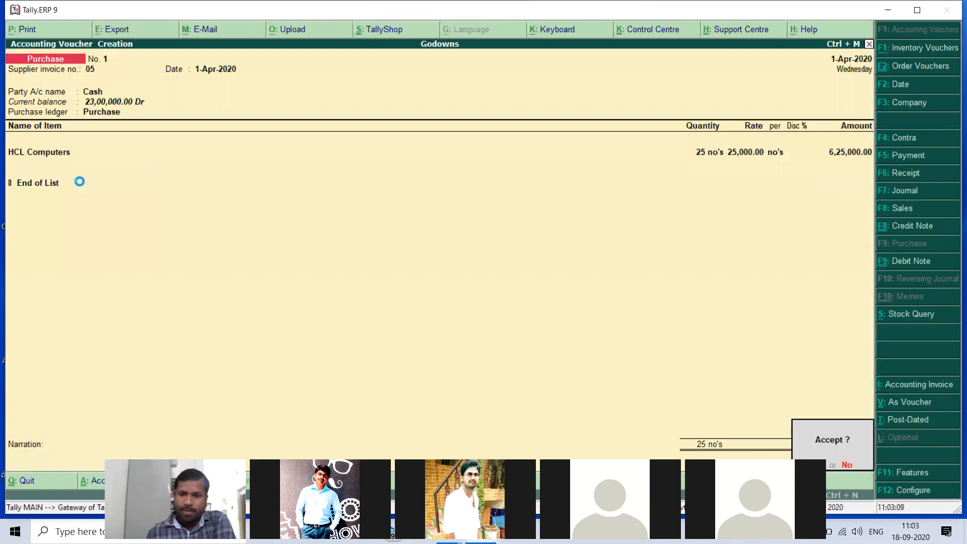
{"action": "key", "text": "Return"}
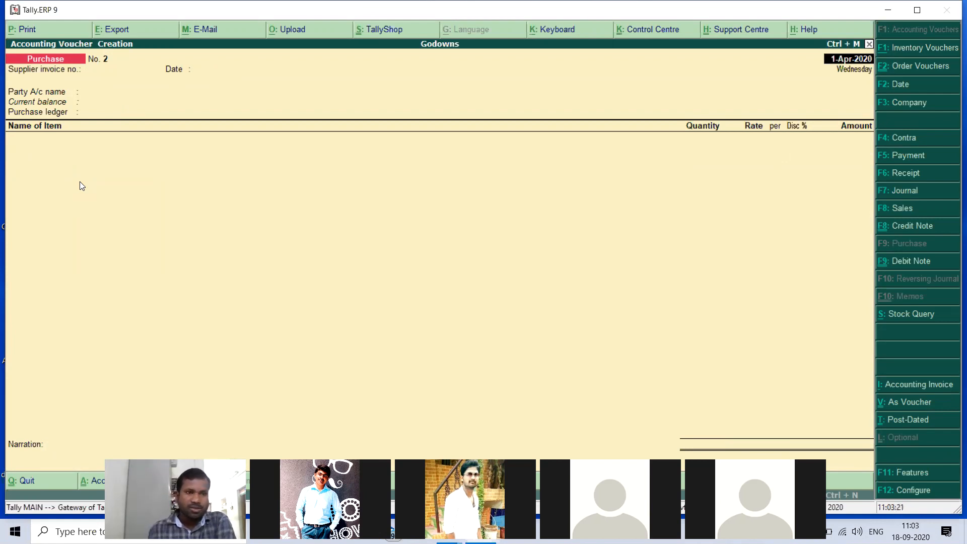
- Start a second purchase voucher with supplier invoice no. 06 dated 1-Apr-2020, Cash as the party account and Purchase as the purchase ledger
{"action": "key", "text": "Return"}
{"action": "type", "text": "0"}
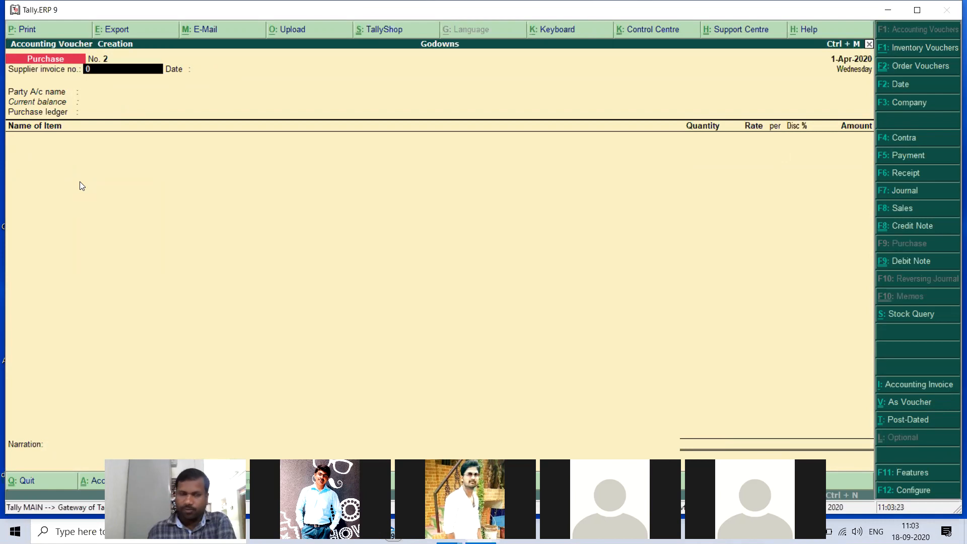
{"action": "type", "text": "5"}
{"action": "key", "text": "Return"}
{"action": "key", "text": "Return"}
{"action": "key", "text": "Return"}
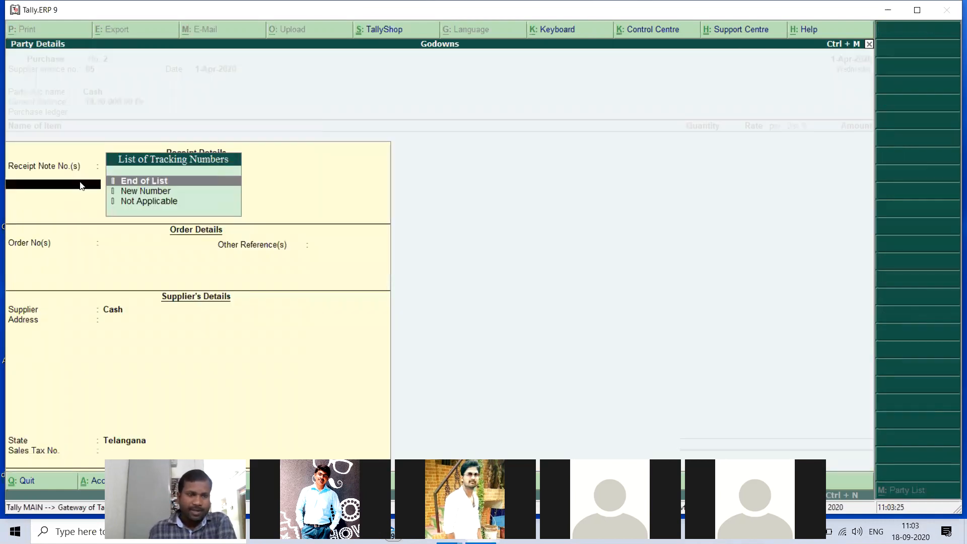
{"action": "key", "text": "ctrl+a"}
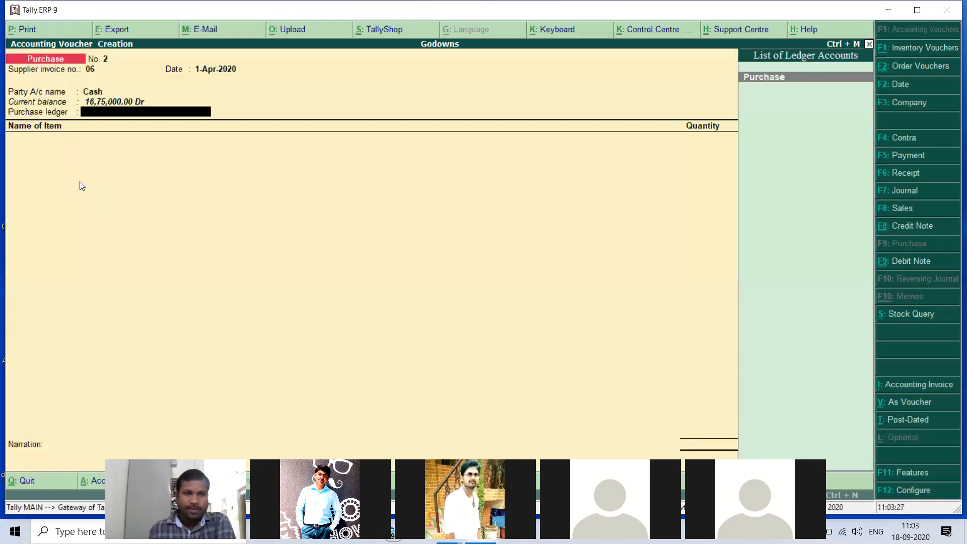
{"action": "key", "text": "Return"}
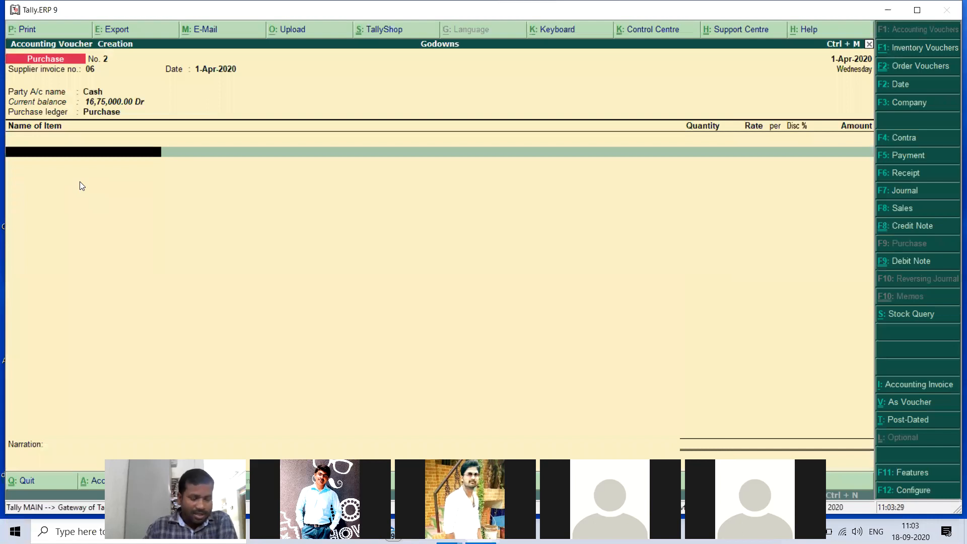
- Add the LG Computers item to the purchase voucher with tracking number and order number set to Not Applicable
{"action": "type", "text": "L"}
{"action": "key", "text": "Return"}
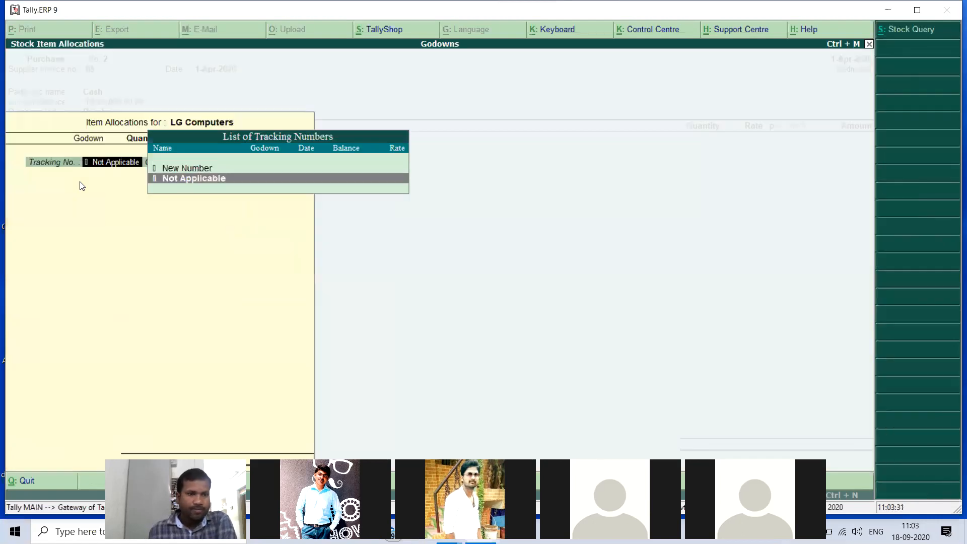
{"action": "key", "text": "Return"}
{"action": "key", "text": "Return"}
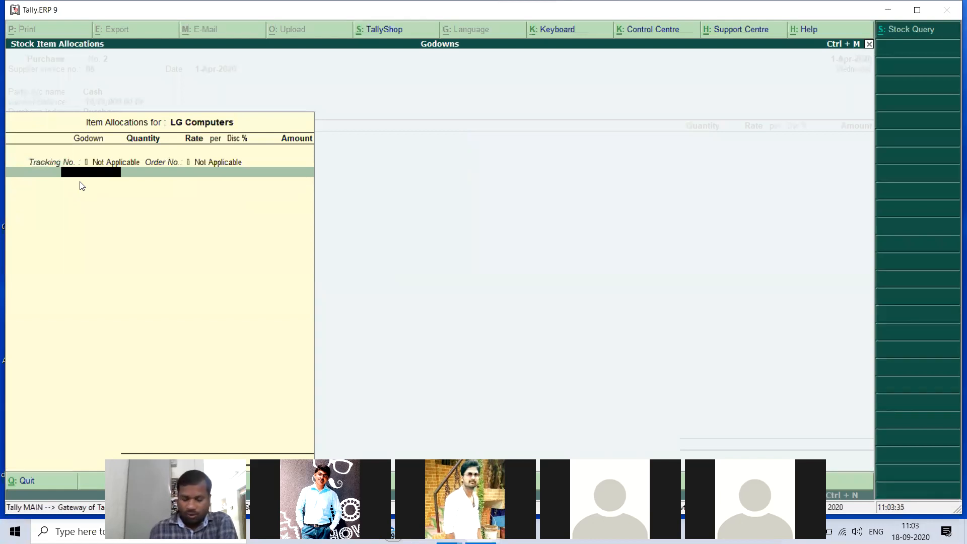
- Allocate 20 no's of LG Computers to the AMPT godown at a rate of 20000 each and end the allocation
{"action": "type", "text": "A"}
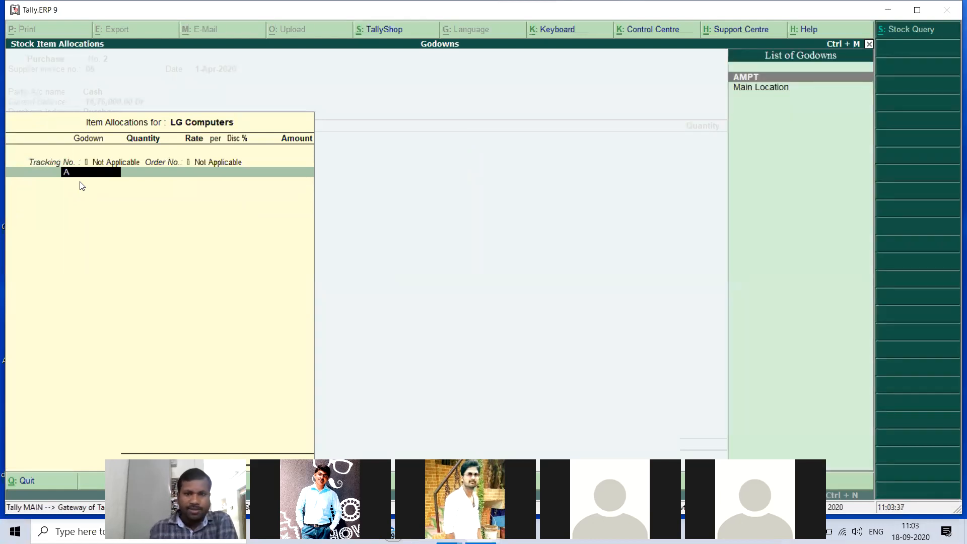
{"action": "key", "text": "Return"}
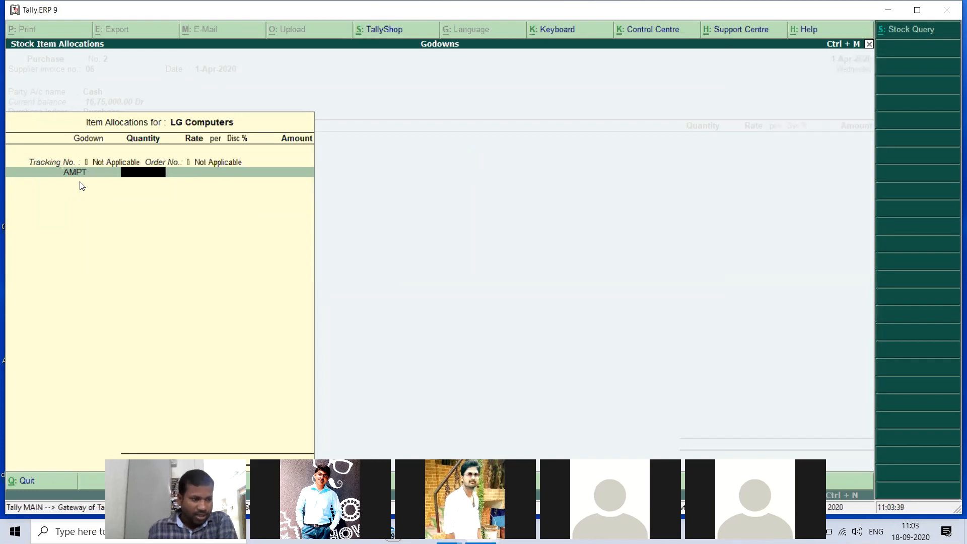
{"action": "type", "text": "20"}
{"action": "key", "text": "Return"}
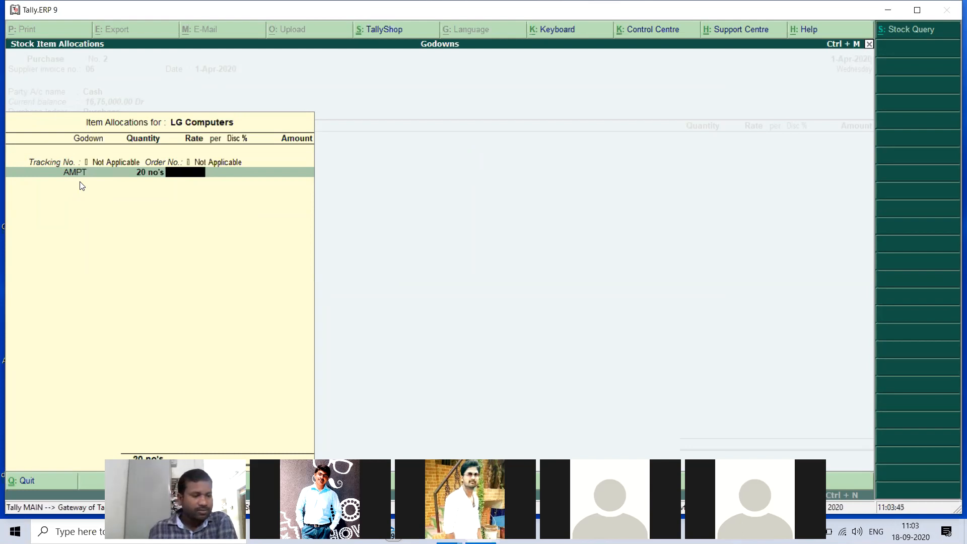
{"action": "type", "text": "20000"}
{"action": "key", "text": "Return"}
{"action": "key", "text": "Return"}
{"action": "key", "text": "Return"}
{"action": "key", "text": "Return"}
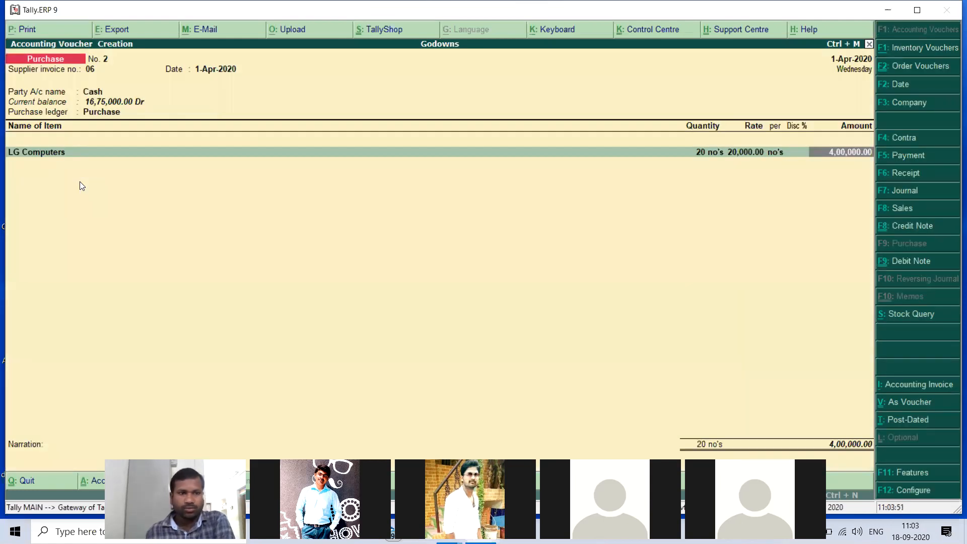
- End the item list after LG Computers and accept the second purchase voucher
{"action": "key", "text": "Return"}
{"action": "key", "text": "Return"}
{"action": "key", "text": "Return"}
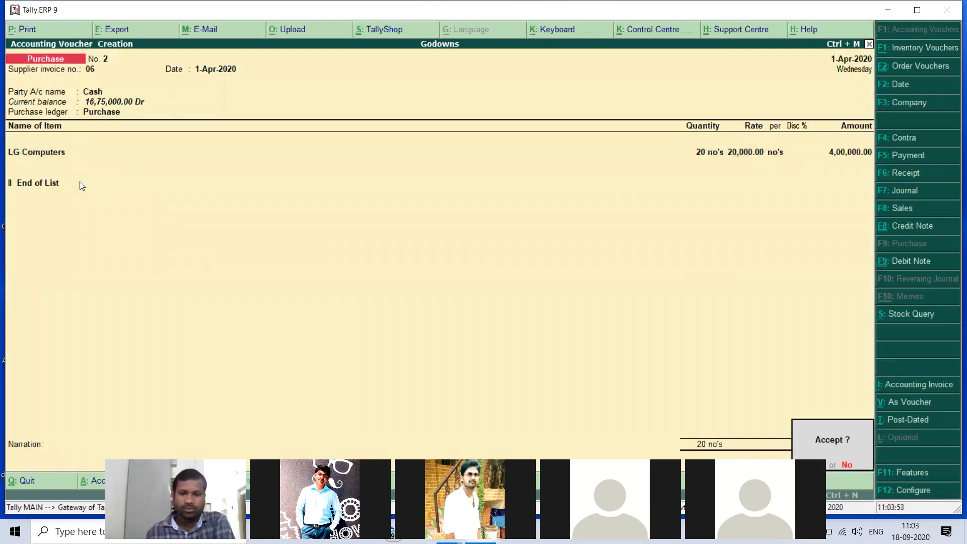
{"action": "key", "text": "Return"}
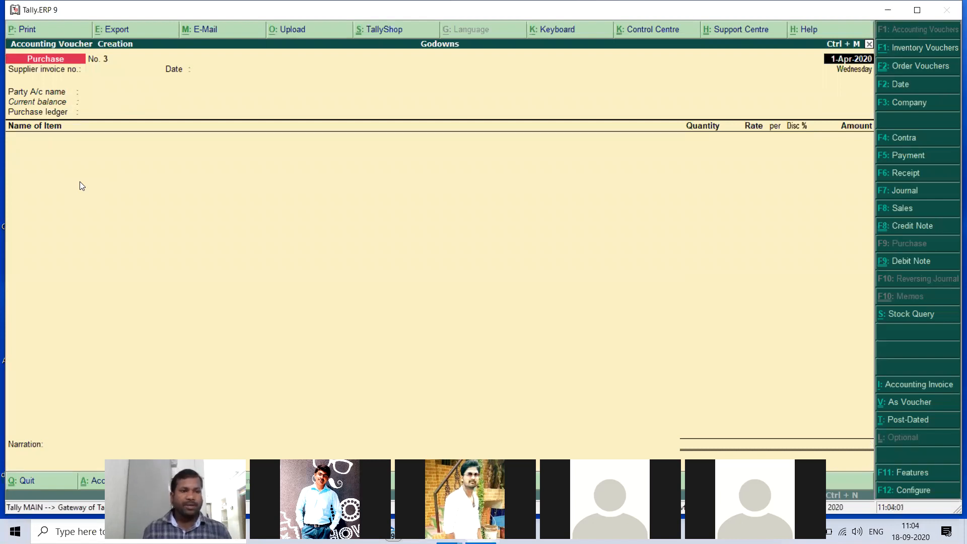
- Start a third purchase voucher with supplier invoice no. 09 dated 1-Apr-2020, Cash as the party account and Purchase as the purchase ledger
{"action": "key", "text": "Return"}
{"action": "key", "text": "BackSpace"}
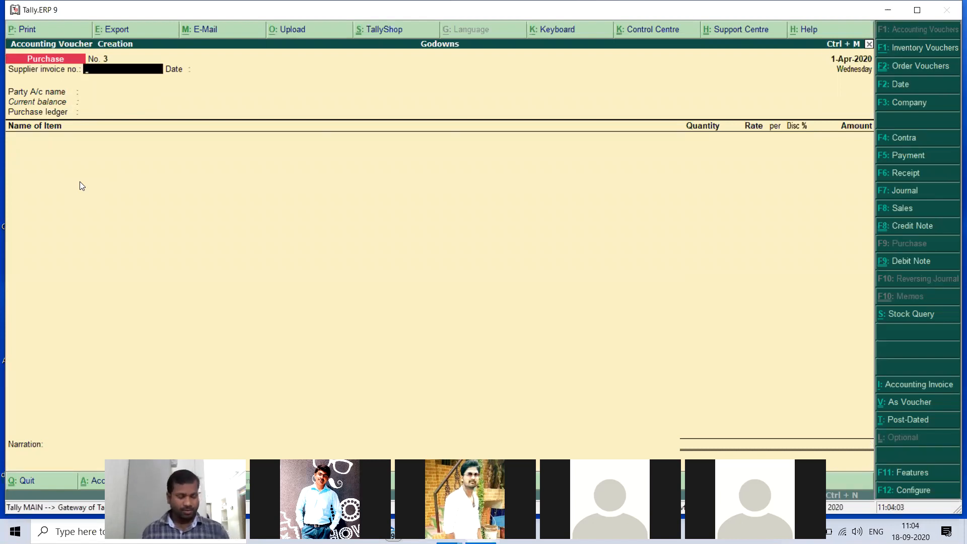
{"action": "type", "text": "09"}
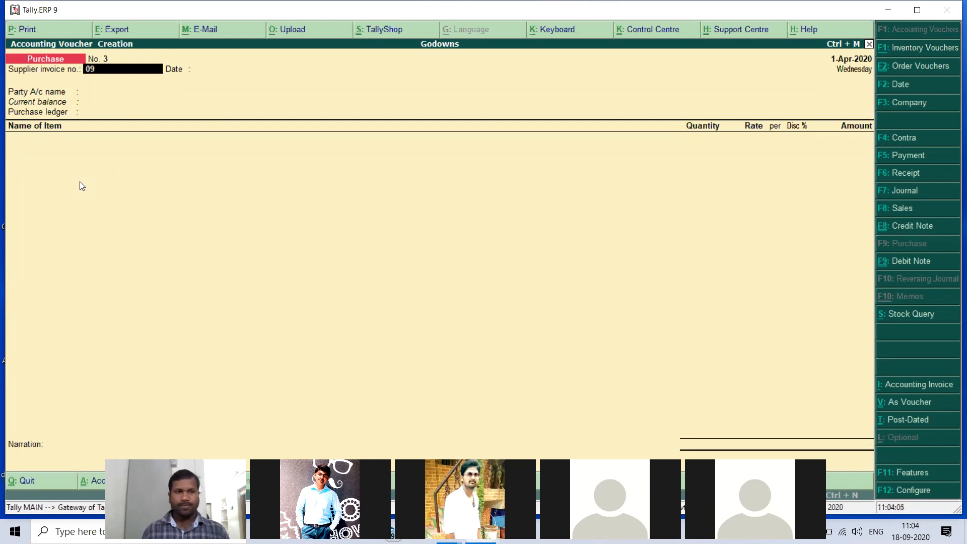
{"action": "key", "text": "Return"}
{"action": "key", "text": "Return"}
{"action": "key", "text": "Return"}
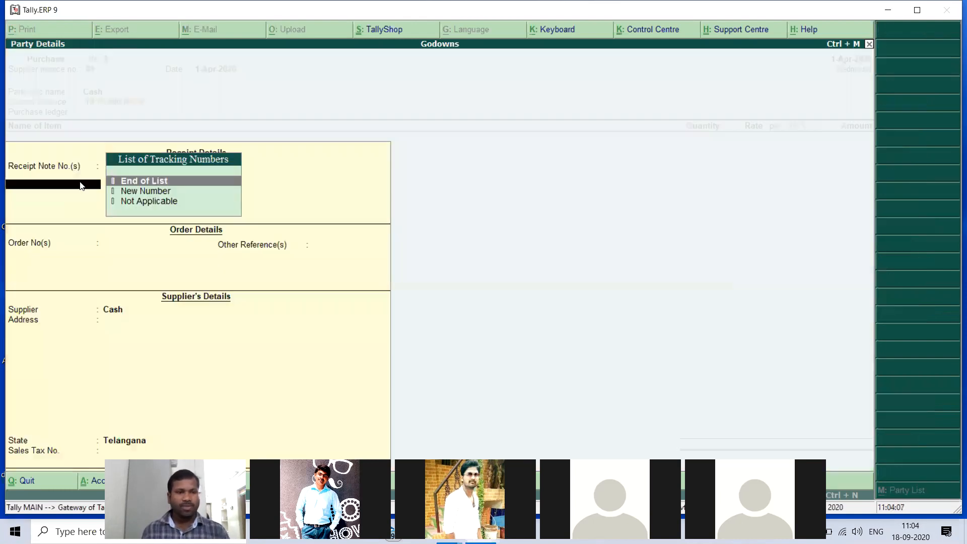
{"action": "key", "text": "ctrl+a"}
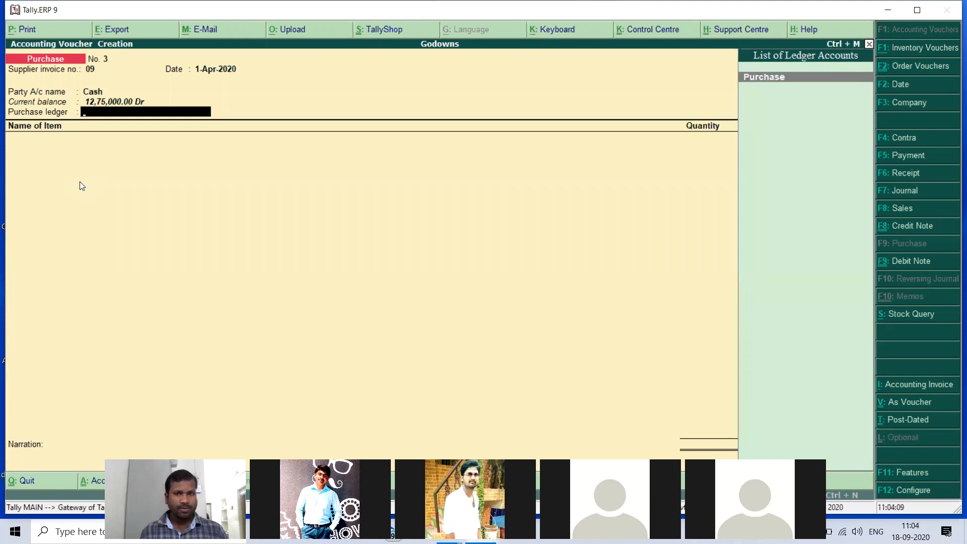
{"action": "key", "text": "Return"}
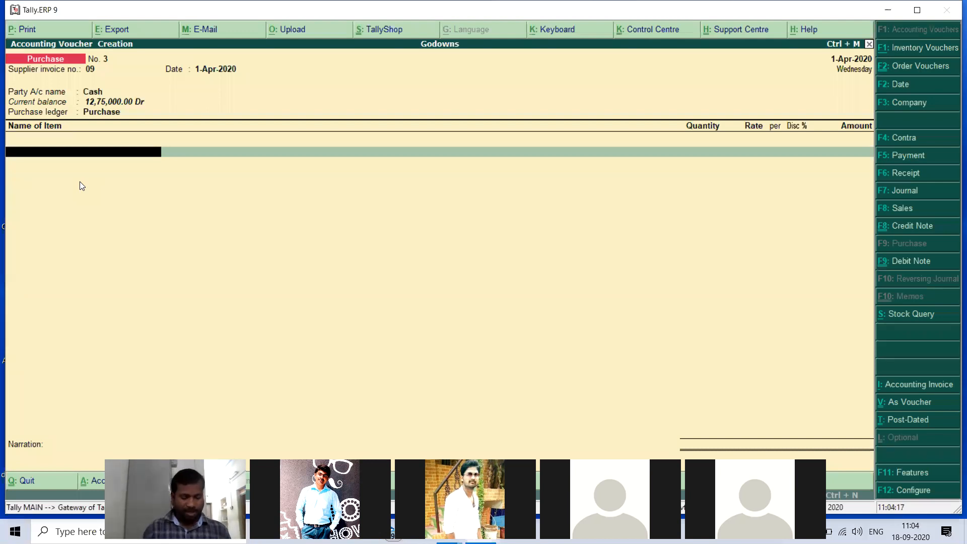
- Add the HP Computers item to the purchase voucher with tracking number and order number set to Not Applicable
{"action": "type", "text": "Hp"}
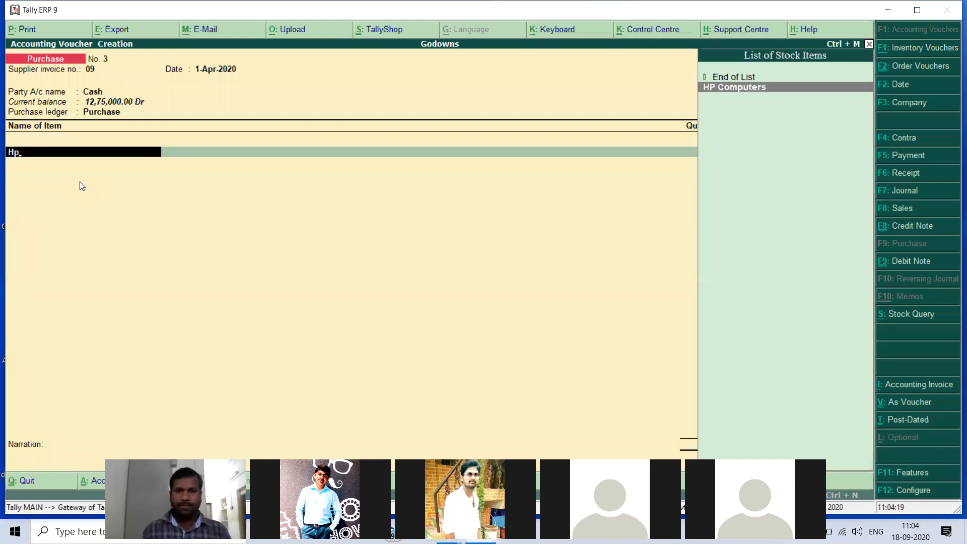
{"action": "key", "text": "Return"}
{"action": "key", "text": "Return"}
{"action": "key", "text": "Return"}
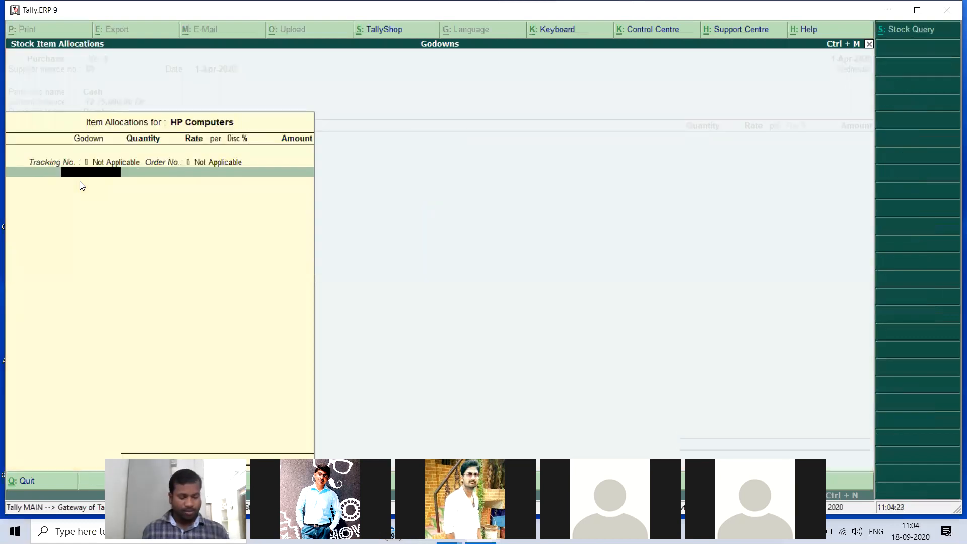
- Allocate 25 no's of HP Computers to the KKP godown at a rate of 18,500 each and end the allocation
{"action": "type", "text": "K"}
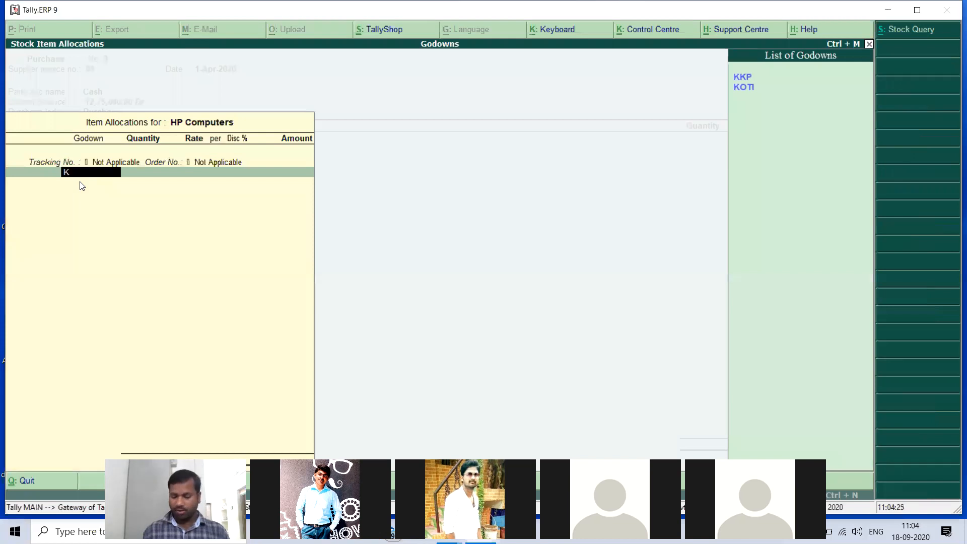
{"action": "key", "text": "Return"}
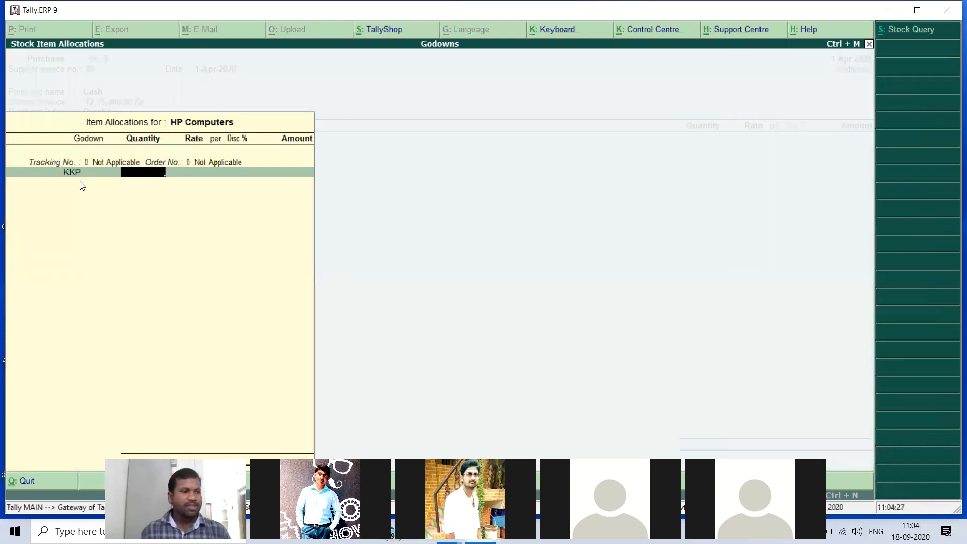
{"action": "type", "text": "25"}
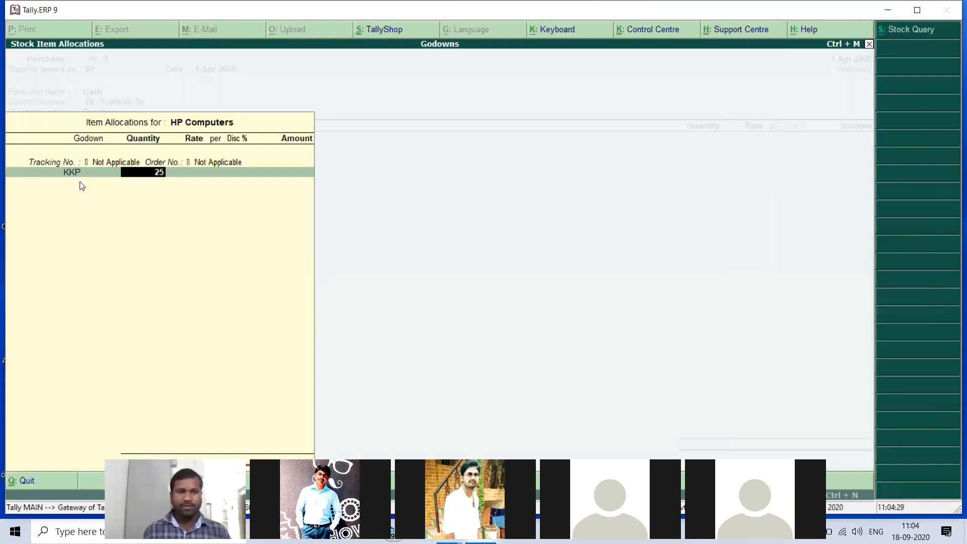
{"action": "key", "text": "Return"}
{"action": "type", "text": "18,500"}
{"action": "key", "text": "Return"}
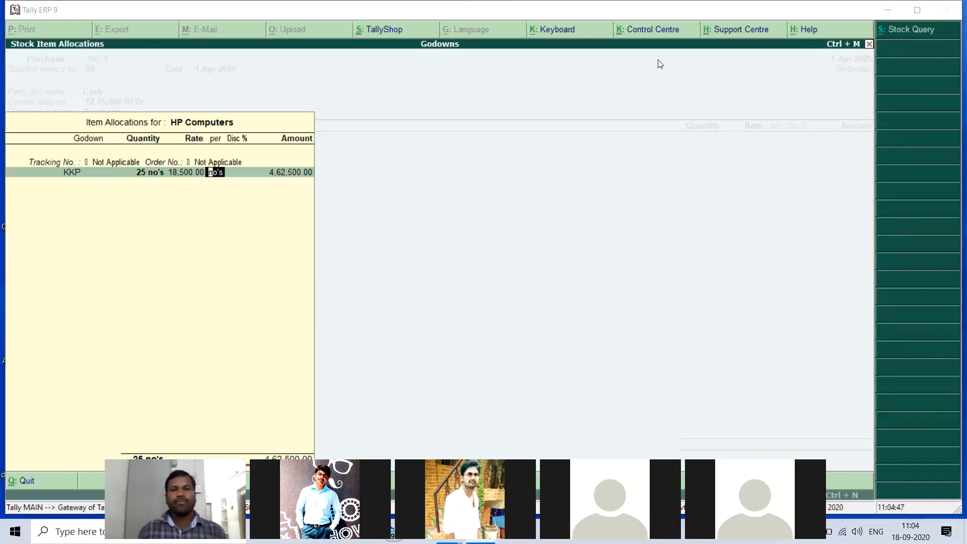
{"action": "key", "text": "Return"}
{"action": "key", "text": "Return"}
{"action": "key", "text": "Return"}
{"action": "key", "text": "Return"}
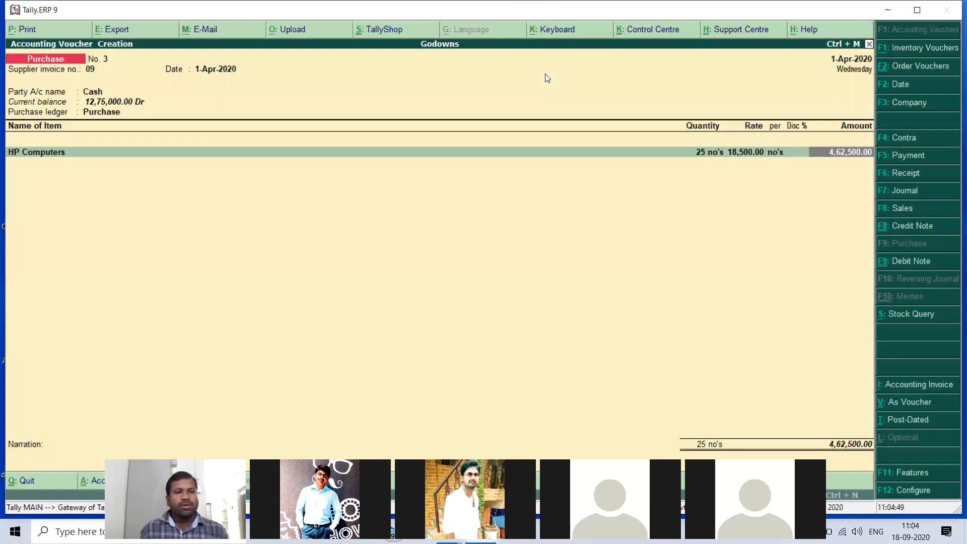
- End the item list after HP Computers and accept the third purchase voucher
{"action": "key", "text": "Return"}
{"action": "key", "text": "Return"}
{"action": "key", "text": "Return"}
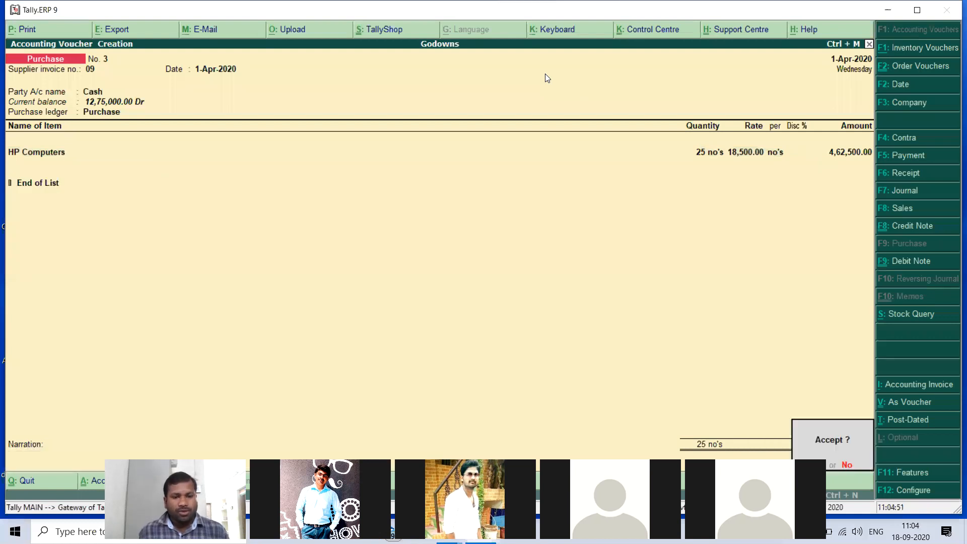
{"action": "key", "text": "Return"}
- Start a fourth purchase voucher with supplier invoice no. 10 dated 1-Apr-2020, Cash as the party account and Purchase as the purchase ledger
{"action": "key", "text": "Return"}
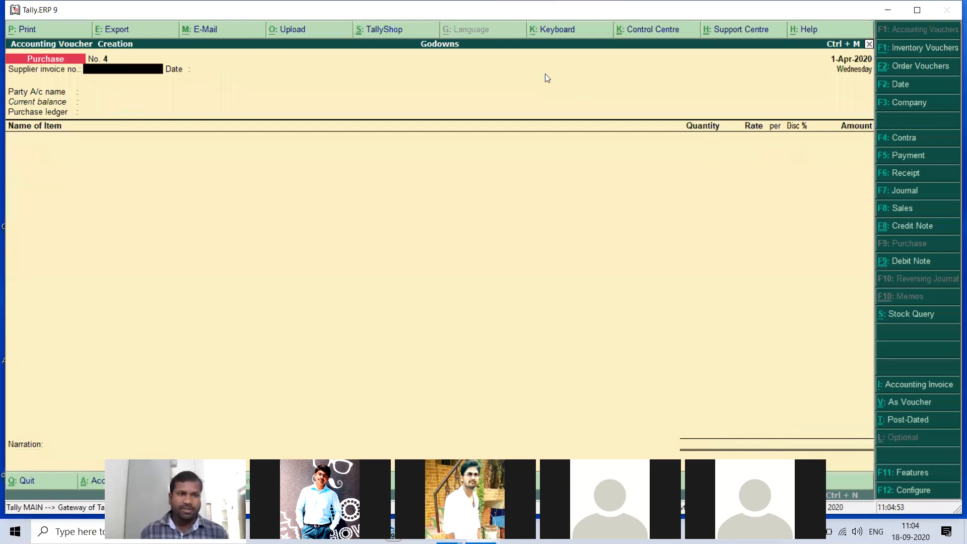
{"action": "type", "text": "10"}
{"action": "key", "text": "Return"}
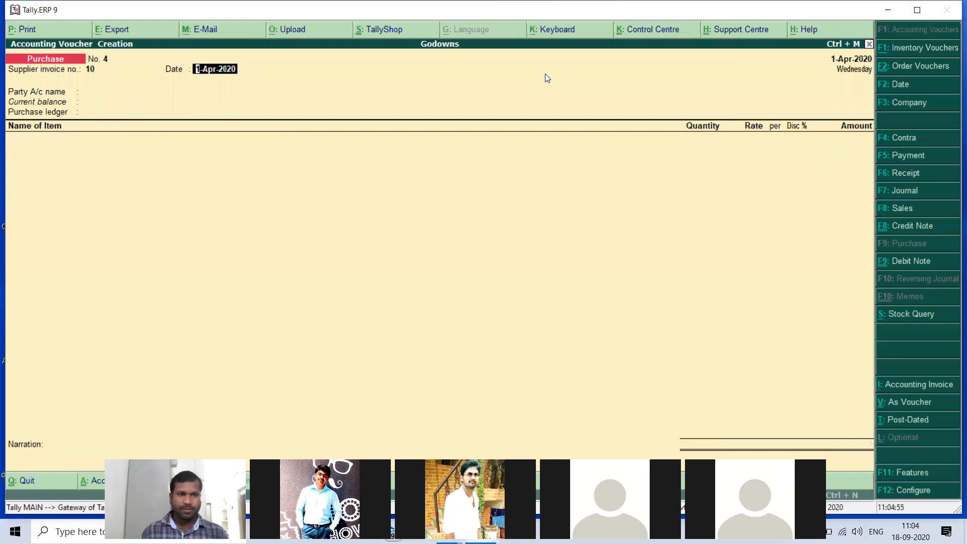
{"action": "key", "text": "Return"}
{"action": "key", "text": "Return"}
{"action": "key", "text": "Return"}
{"action": "key", "text": "Return"}
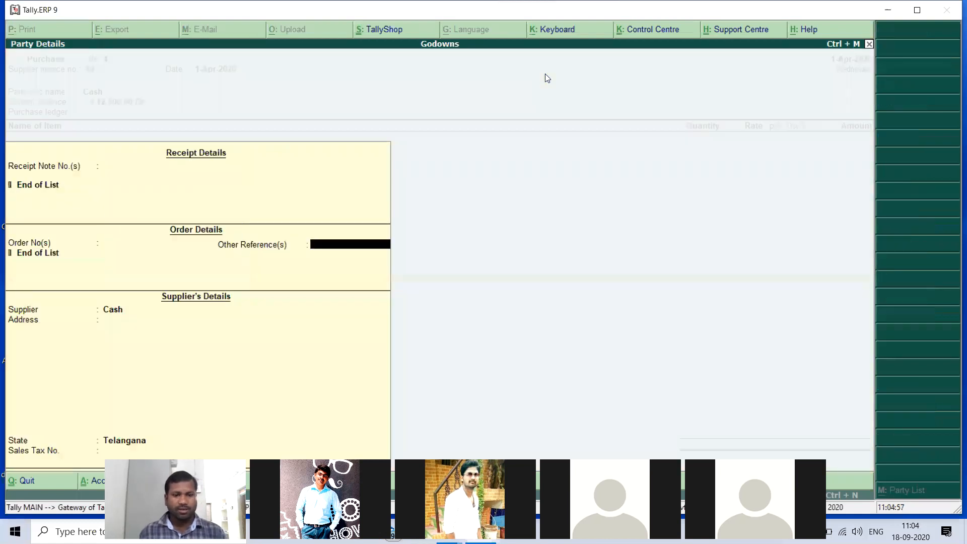
{"action": "key", "text": "Return"}
{"action": "key", "text": "Return"}
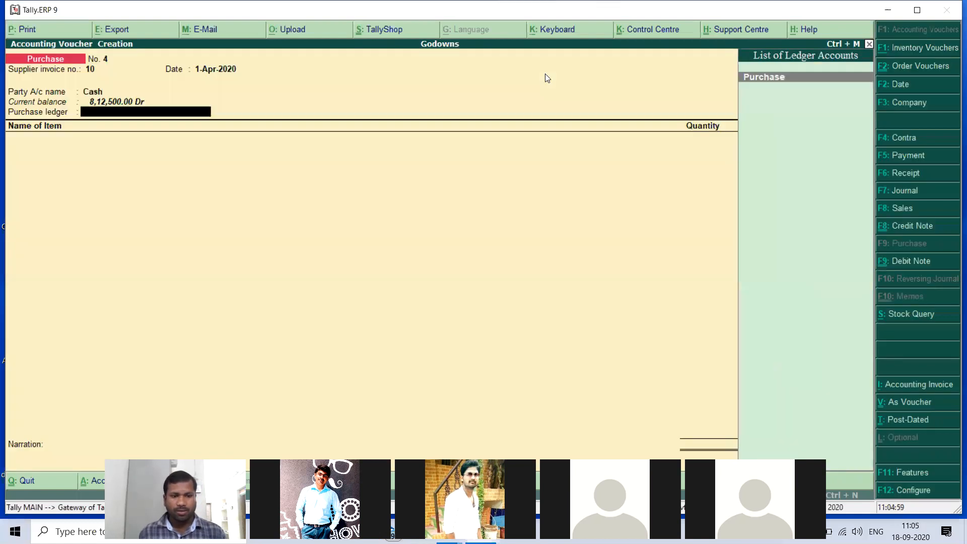
{"action": "key", "text": "Return"}
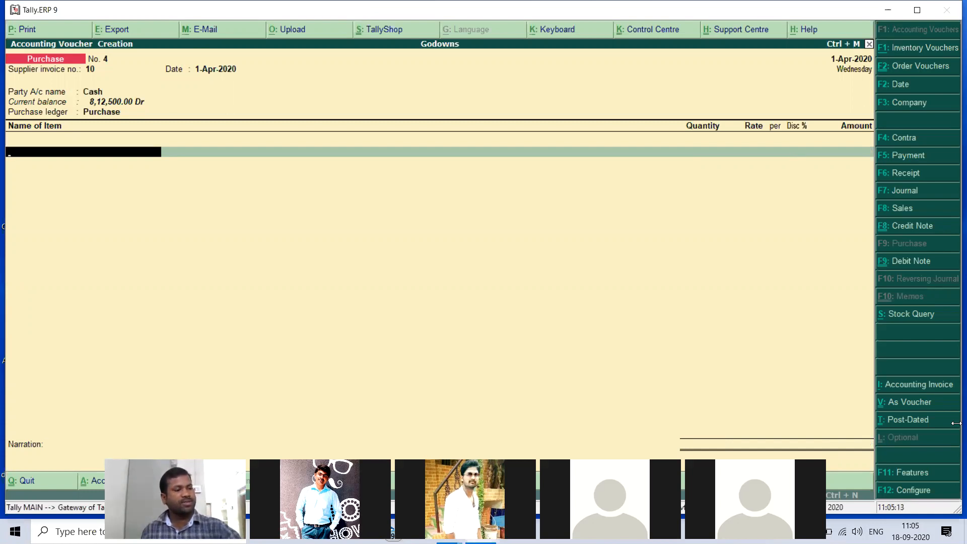
- Add the Sony Computers item to the purchase voucher with tracking number and order number set to Not Applicable
{"action": "type", "text": "So"}
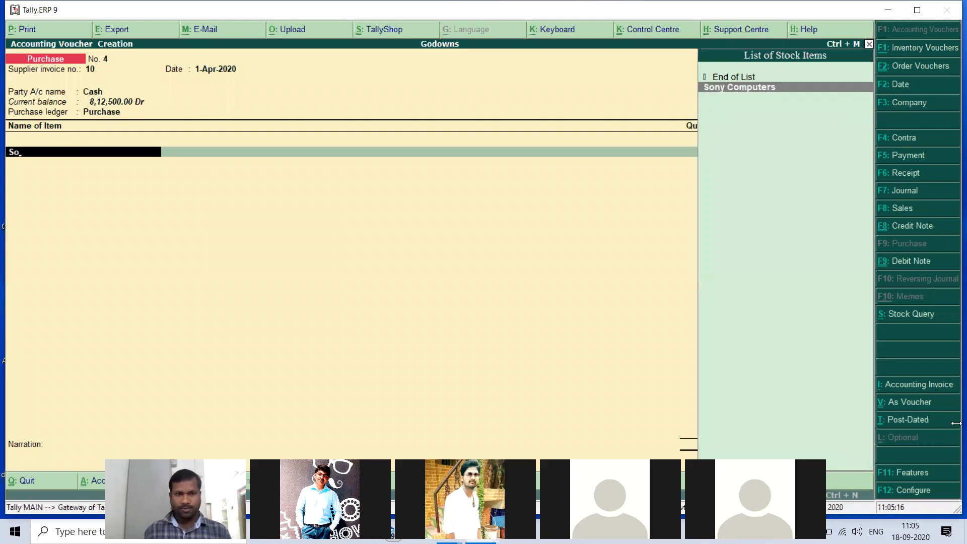
{"action": "key", "text": "Return"}
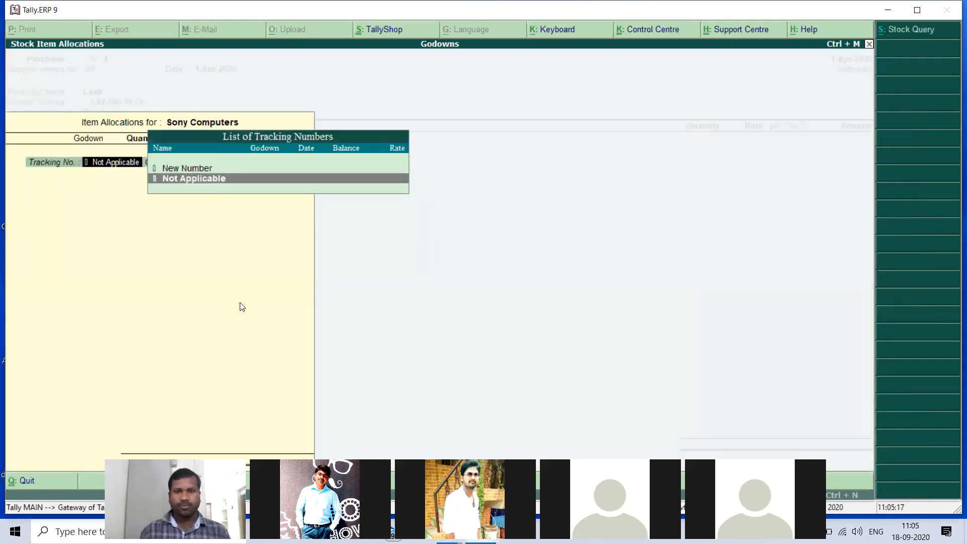
{"action": "key", "text": "Return"}
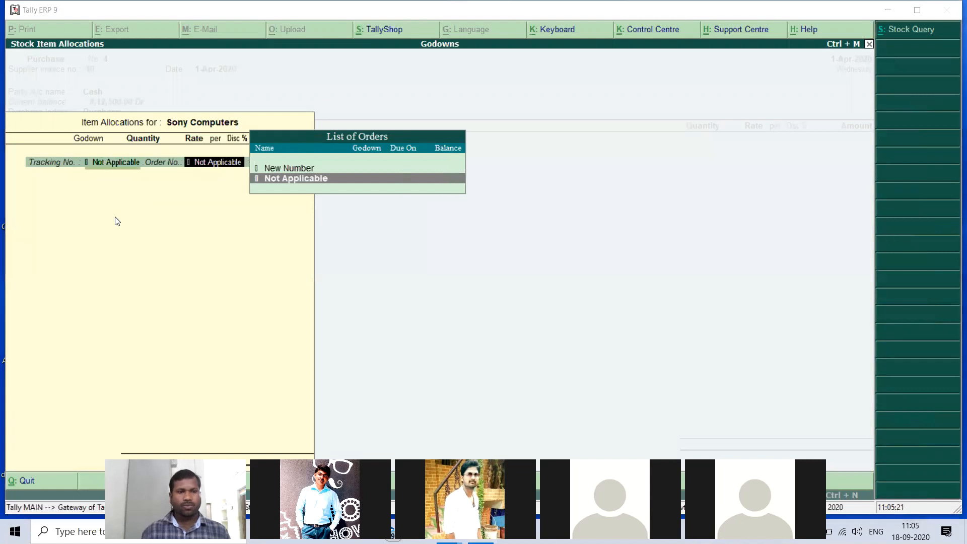
{"action": "key", "text": "Return"}
- Allocate 30 no's of Sony Computers to the KOTI godown at a rate of 19500 each
{"action": "key", "text": "Return"}
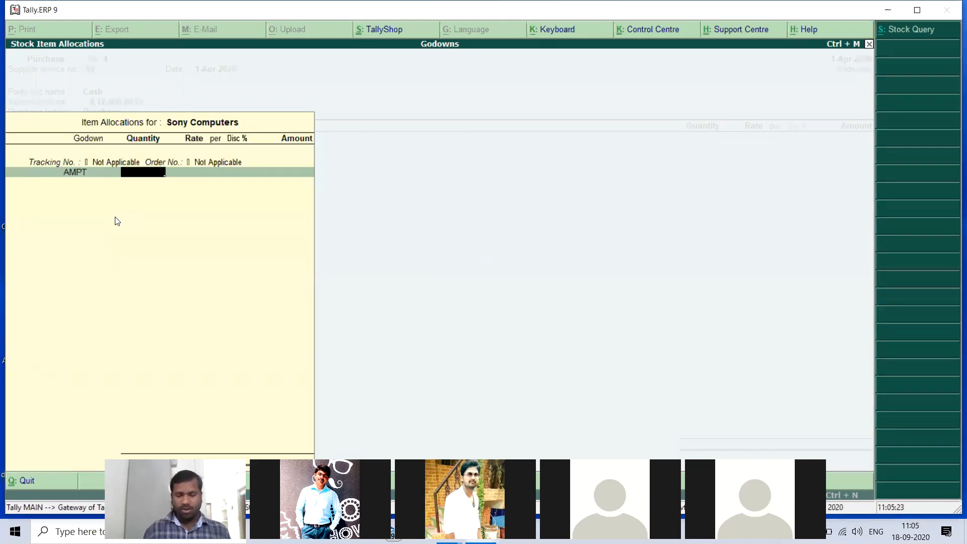
{"action": "key", "text": "BackSpace"}
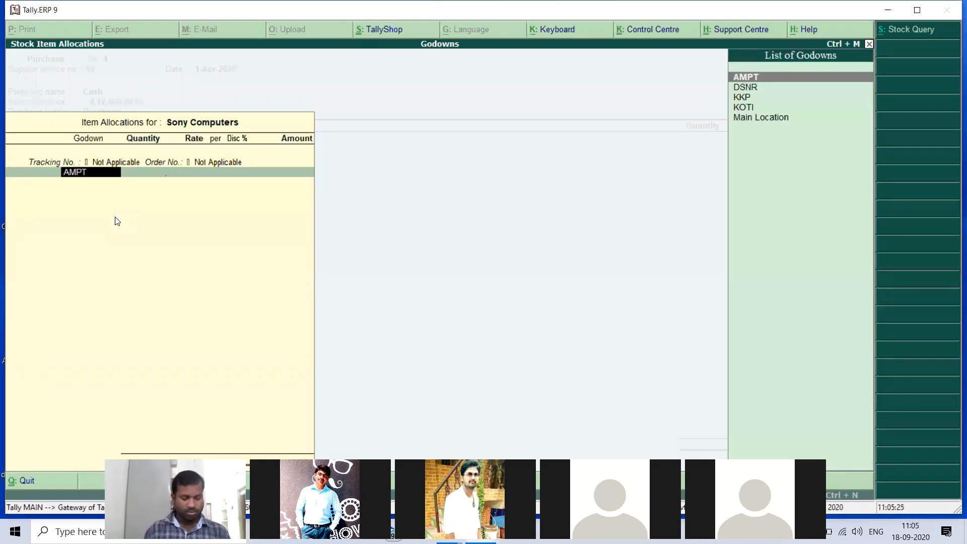
{"action": "type", "text": "Ko"}
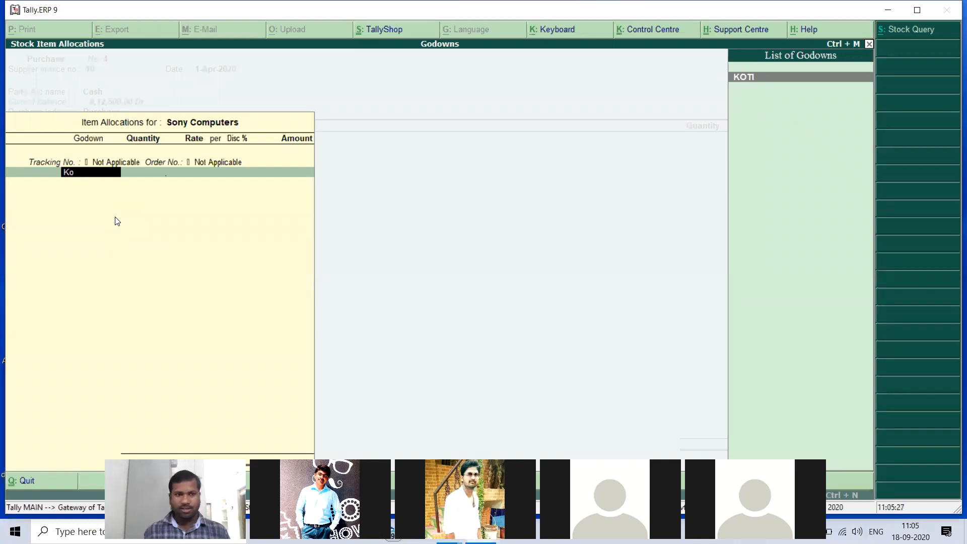
{"action": "key", "text": "Return"}
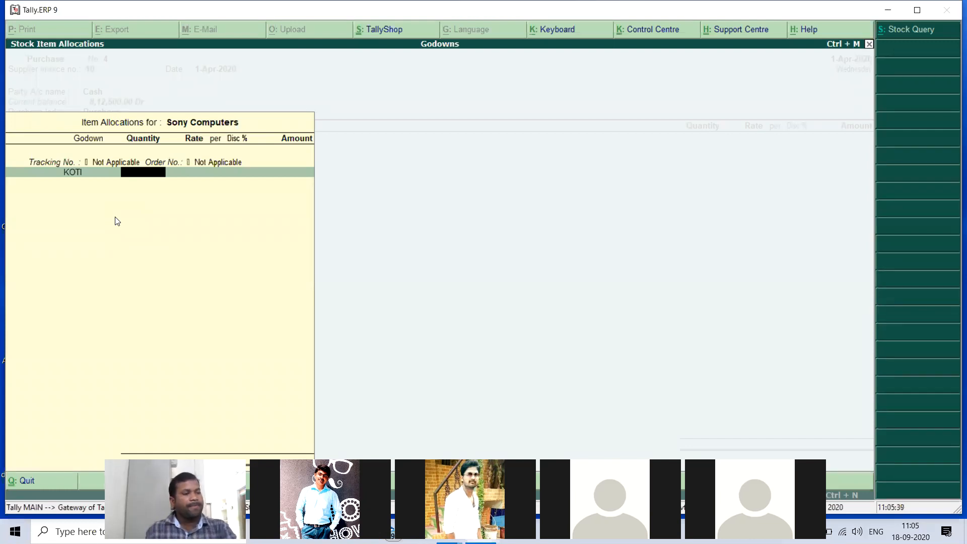
{"action": "type", "text": "30"}
{"action": "key", "text": "Return"}
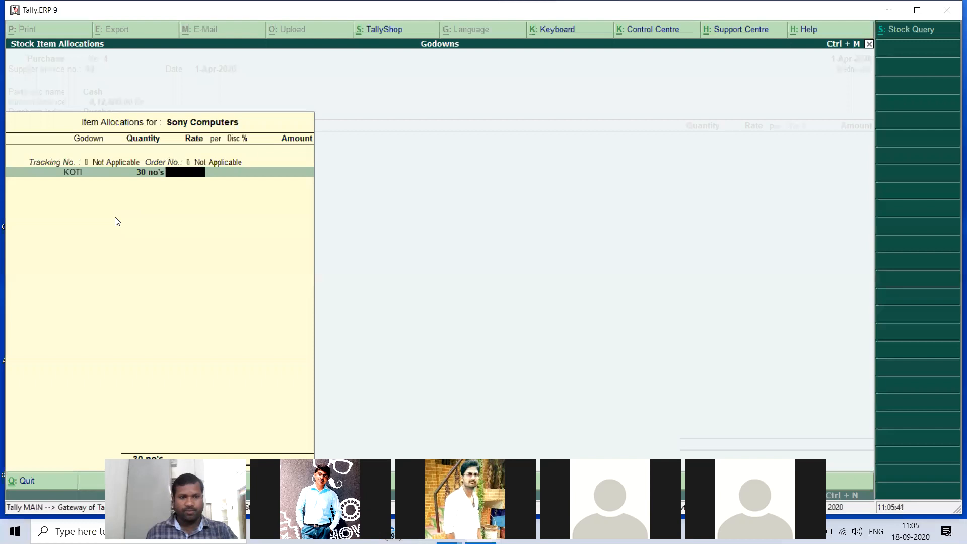
{"action": "type", "text": "19500"}
{"action": "key", "text": "Return"}
{"action": "key", "text": "Return"}
{"action": "key", "text": "Return"}
{"action": "key", "text": "Return"}
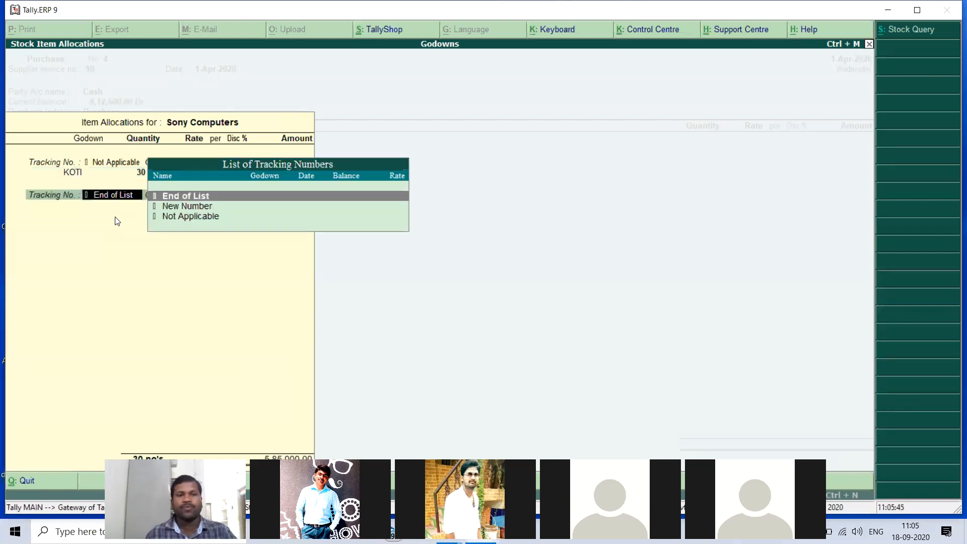
- End the godown allocations and the item list after Sony Computers, and accept the fourth purchase voucher
{"action": "key", "text": "Return"}
{"action": "key", "text": "Return"}
{"action": "key", "text": "Return"}
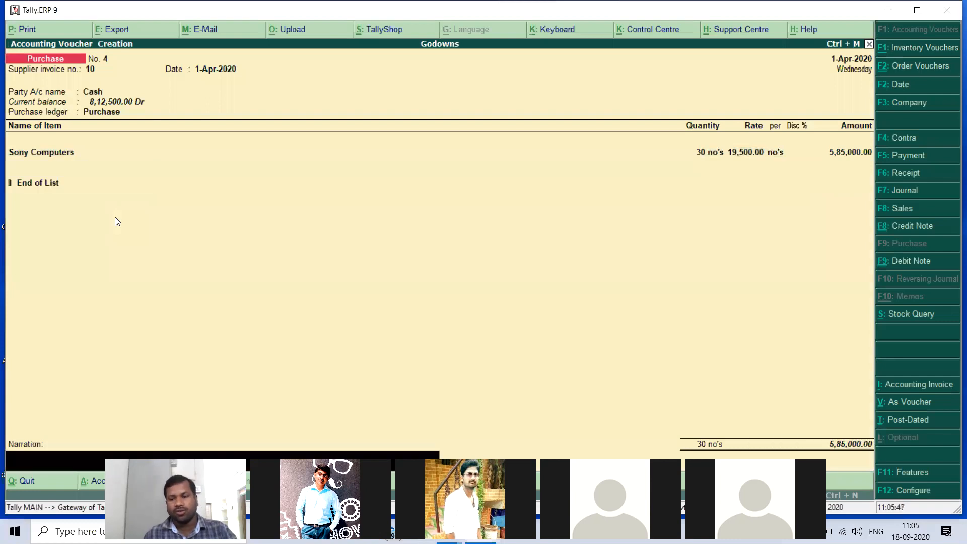
{"action": "key", "text": "Return"}
{"action": "key", "text": "Return"}
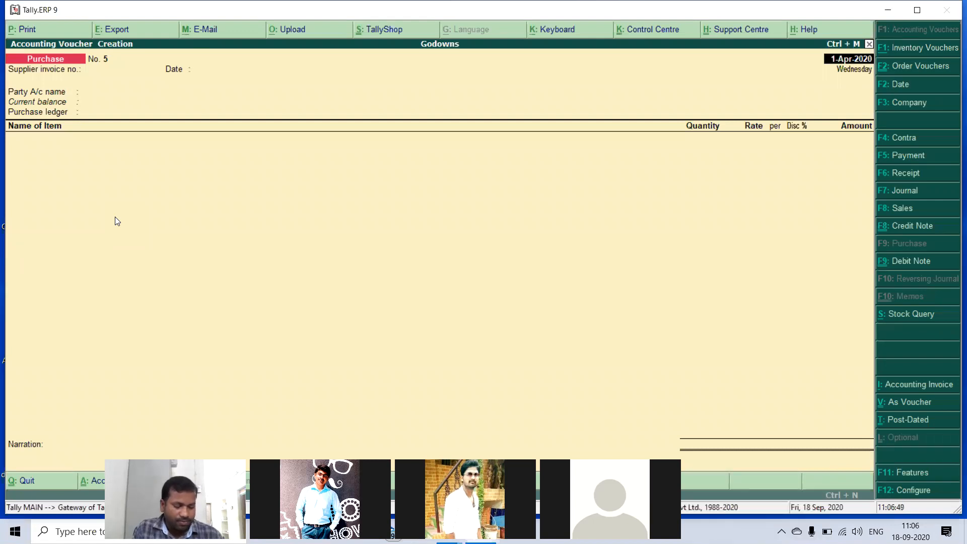
- Start a stock journal voucher dated 1-Apr-2020 with HCL Computers as the source item
{"action": "key", "text": "alt+F7"}
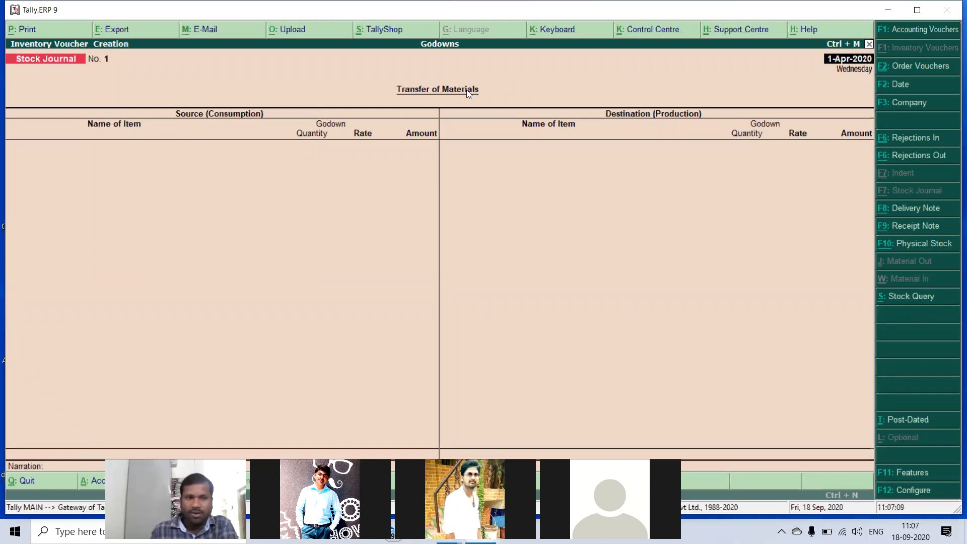
{"action": "key", "text": "Return"}
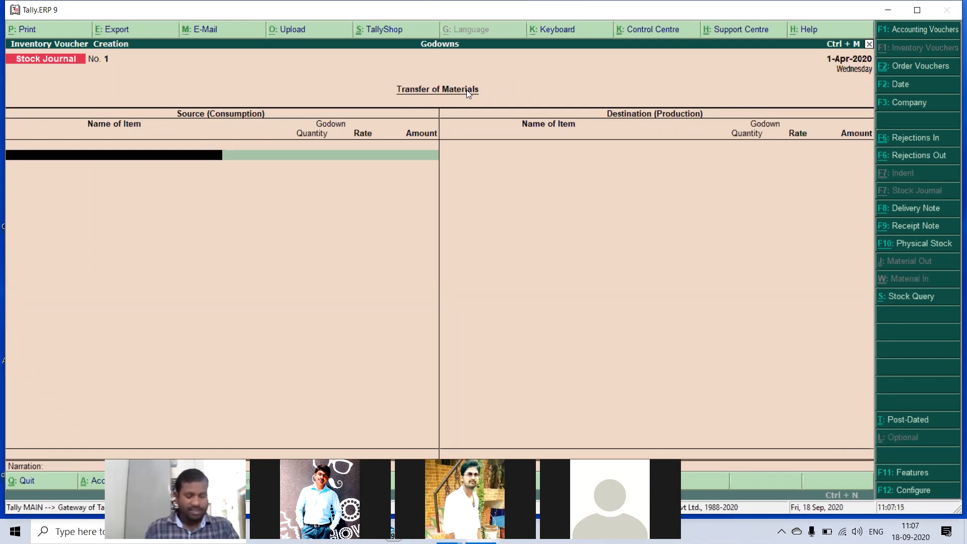
{"action": "type", "text": "H"}
{"action": "key", "text": "Down"}
{"action": "key", "text": "Return"}
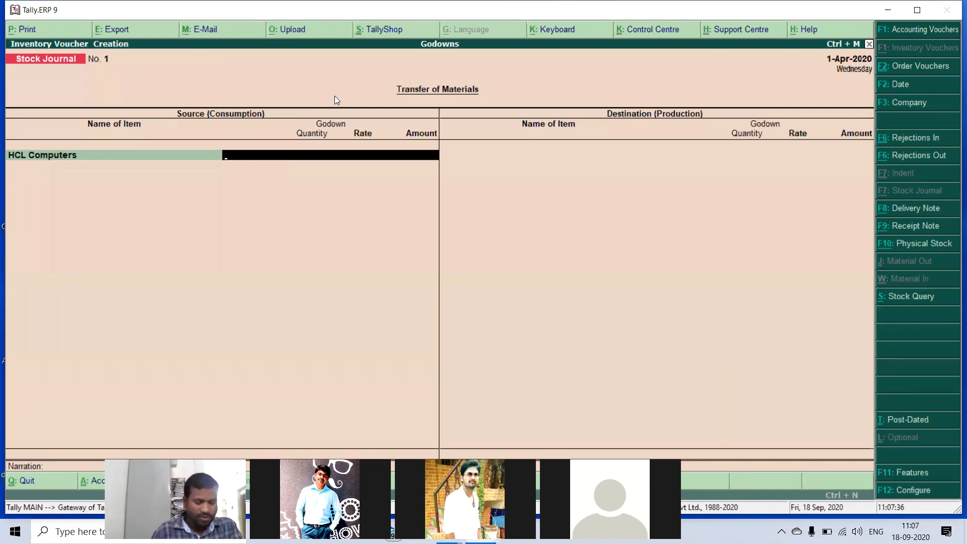
- Choose DSNR as the source godown for HCL Computers
{"action": "type", "text": "D"}
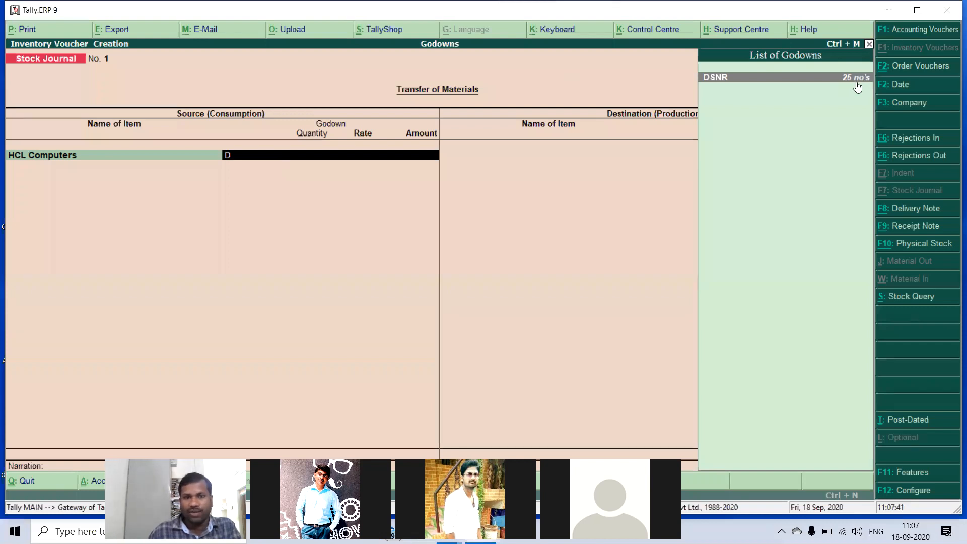
{"action": "key", "text": "BackSpace"}
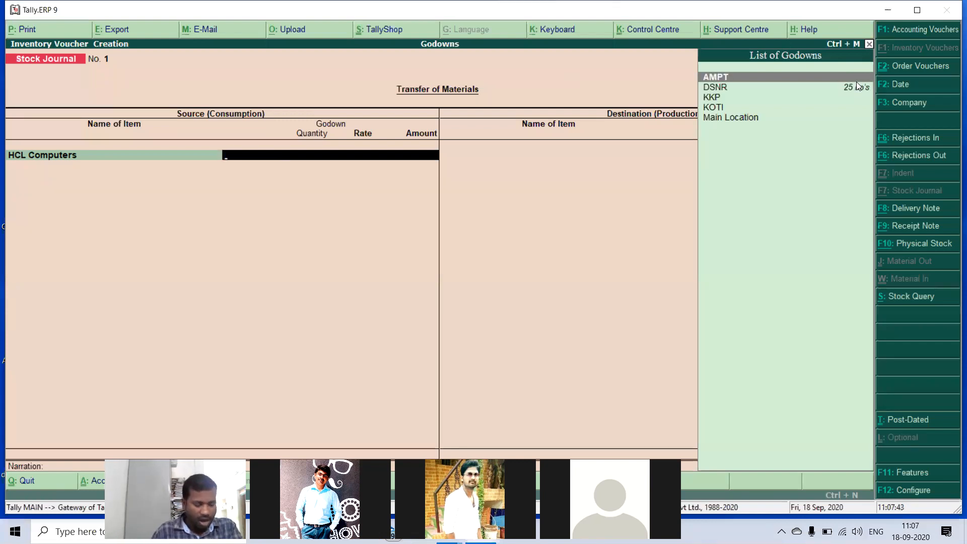
{"action": "type", "text": "A"}
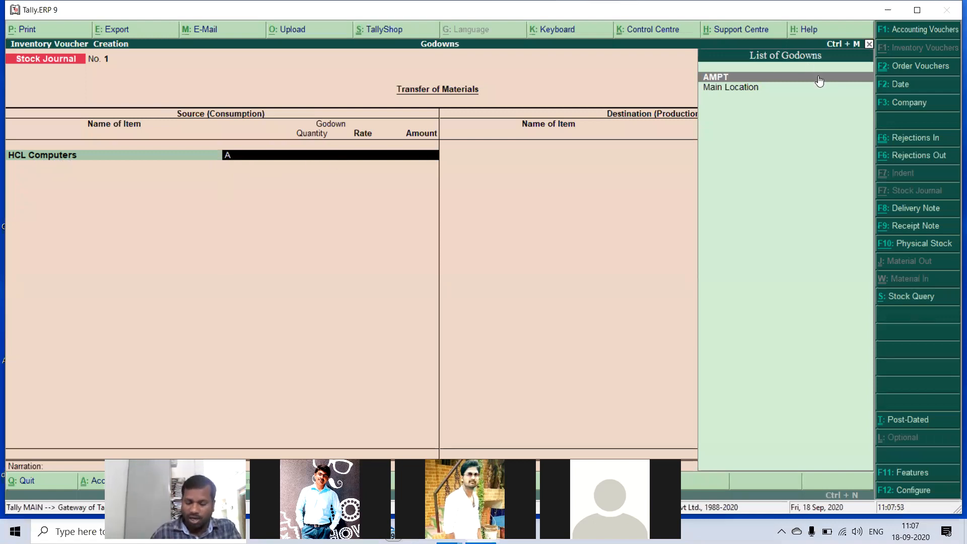
{"action": "key", "text": "BackSpace"}
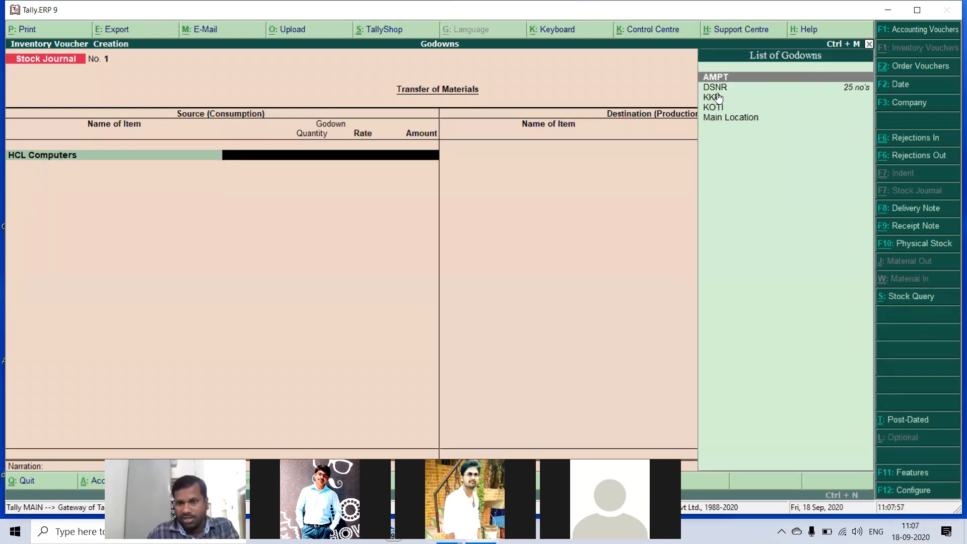
{"action": "left_click", "coordinate": [848, 90]}
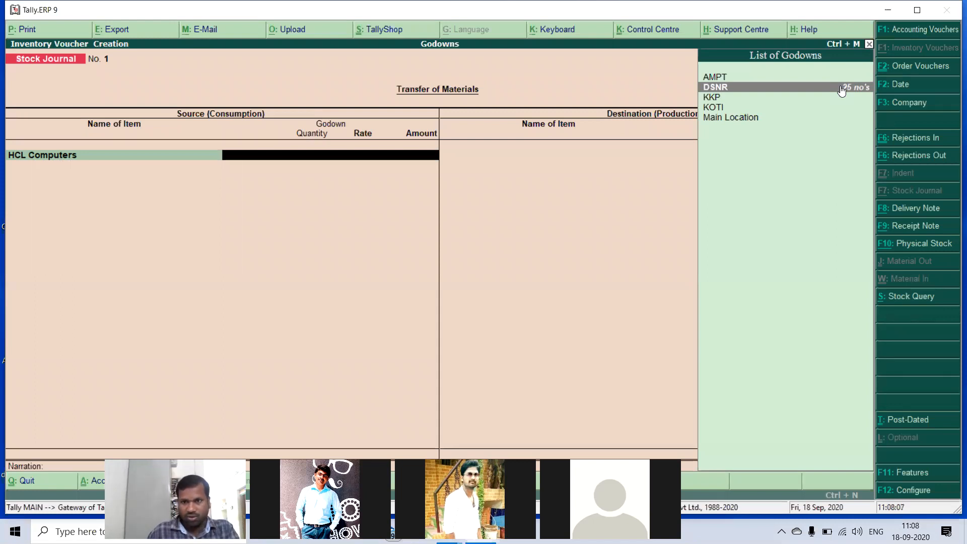
{"action": "type", "text": "D"}
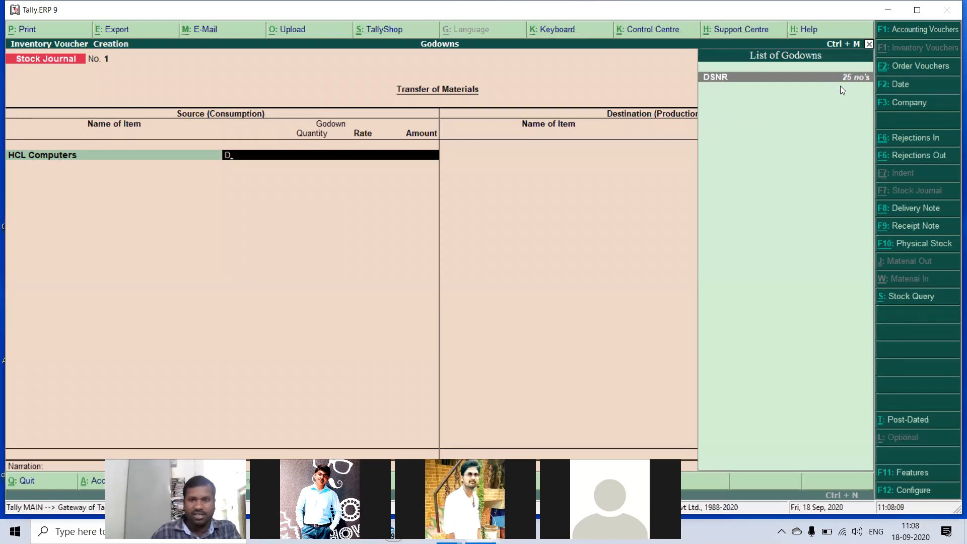
{"action": "key", "text": "Return"}
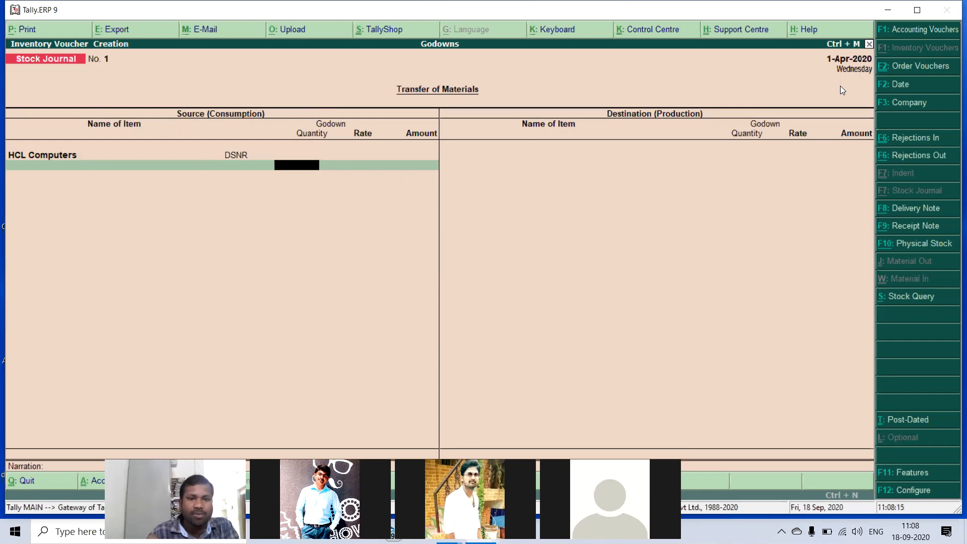
{"action": "key", "text": "BackSpace"}
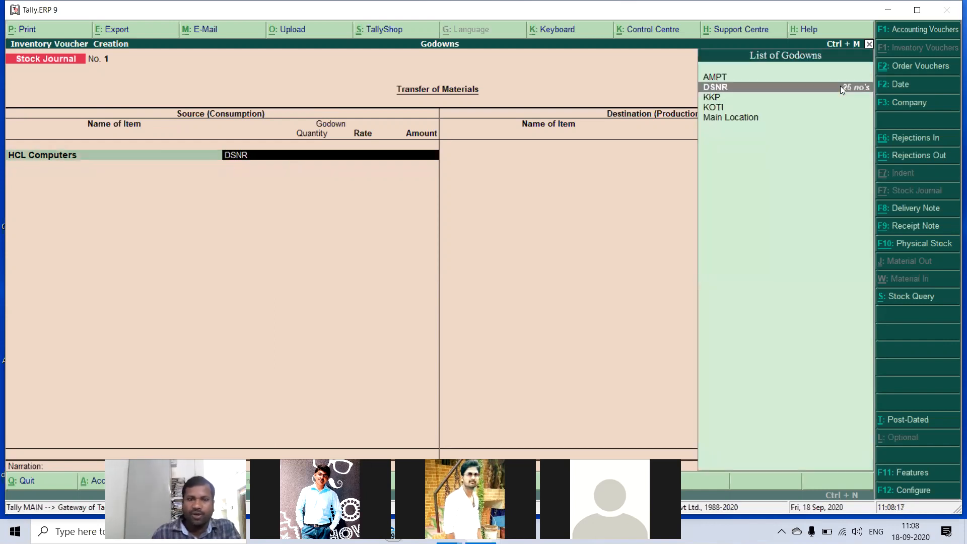
{"action": "key", "text": "Return"}
- Set the source quantity of HCL Computers to 20 no's, keep the suggested rate and amount, and end the source list
{"action": "type", "text": "20"}
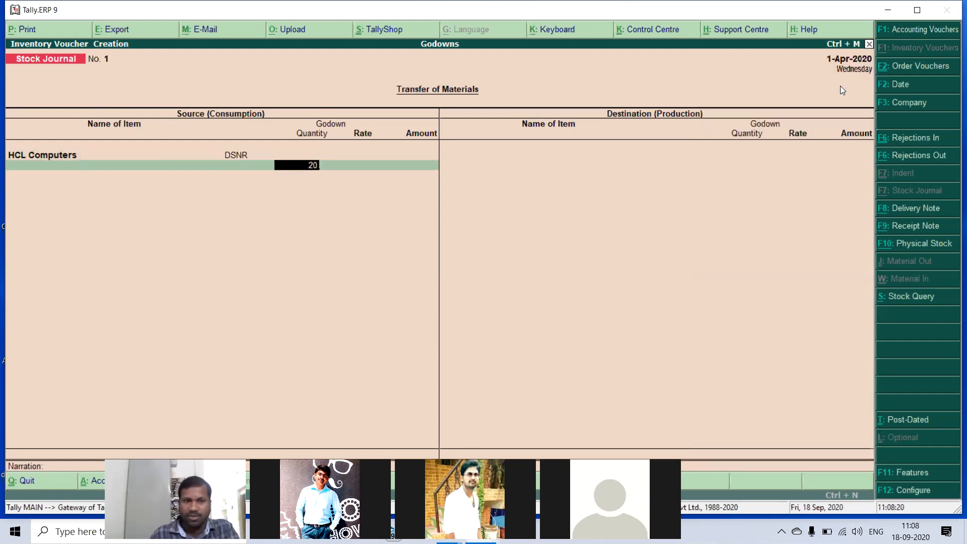
{"action": "key", "text": "Return"}
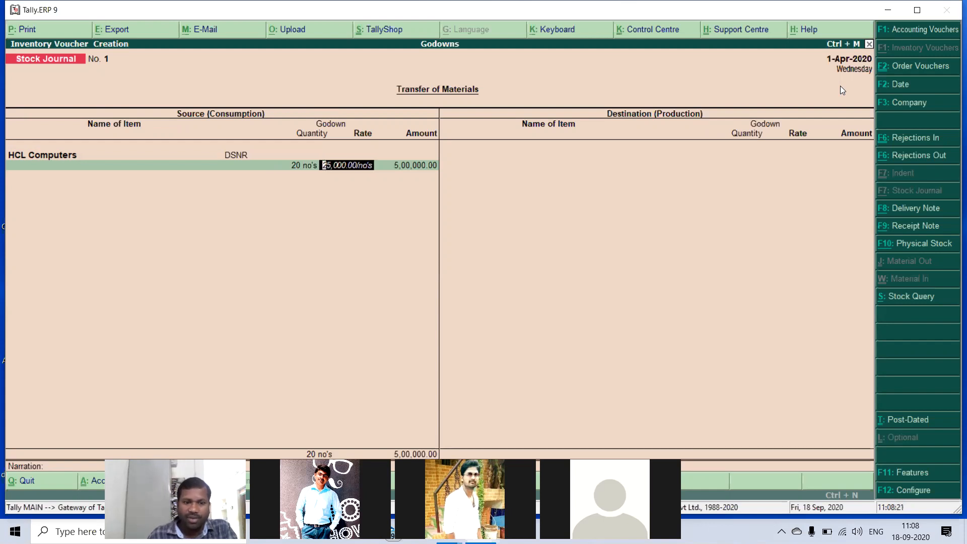
{"action": "key", "text": "Return"}
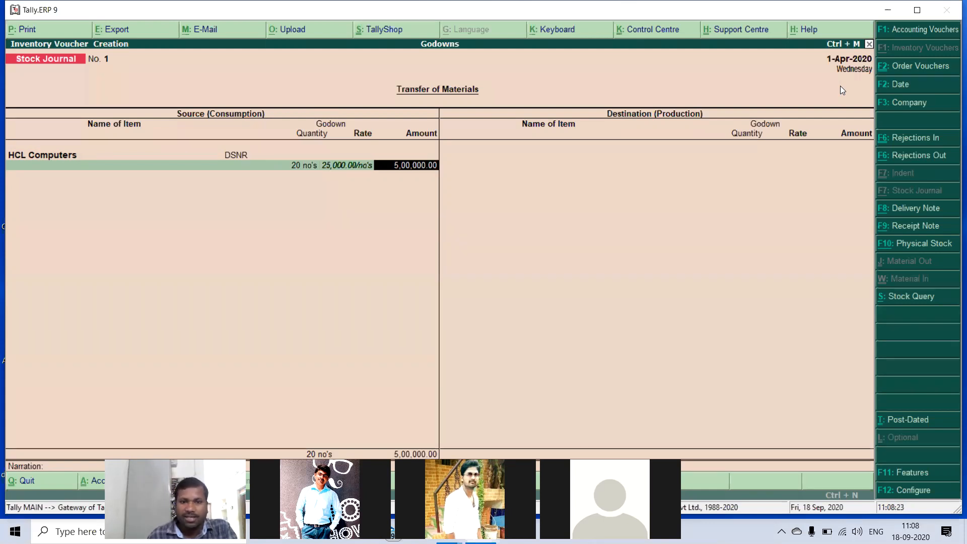
{"action": "key", "text": "Return"}
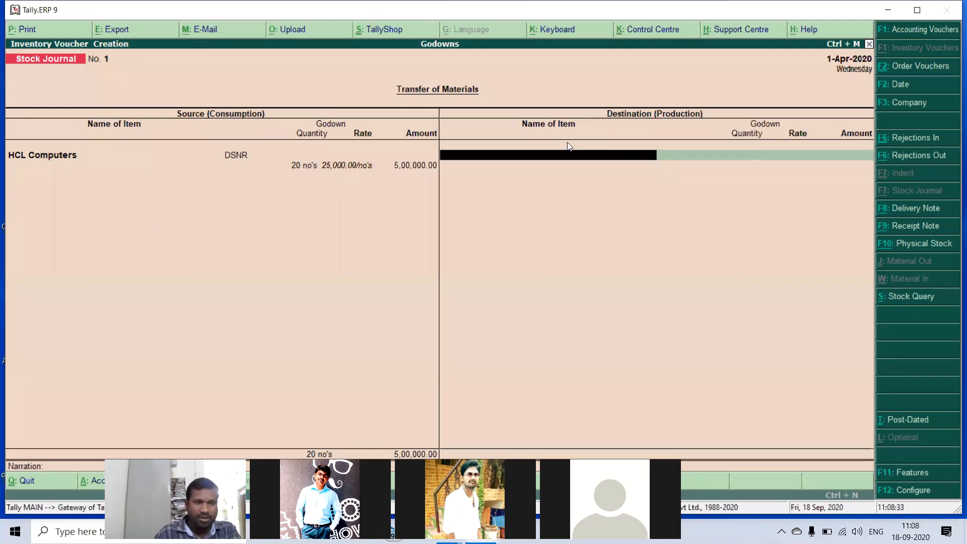
- Enter HCL Computers as the destination item in the Main Location godown with a quantity of 20 no's, keeping the suggested rate
{"action": "type", "text": "H"}
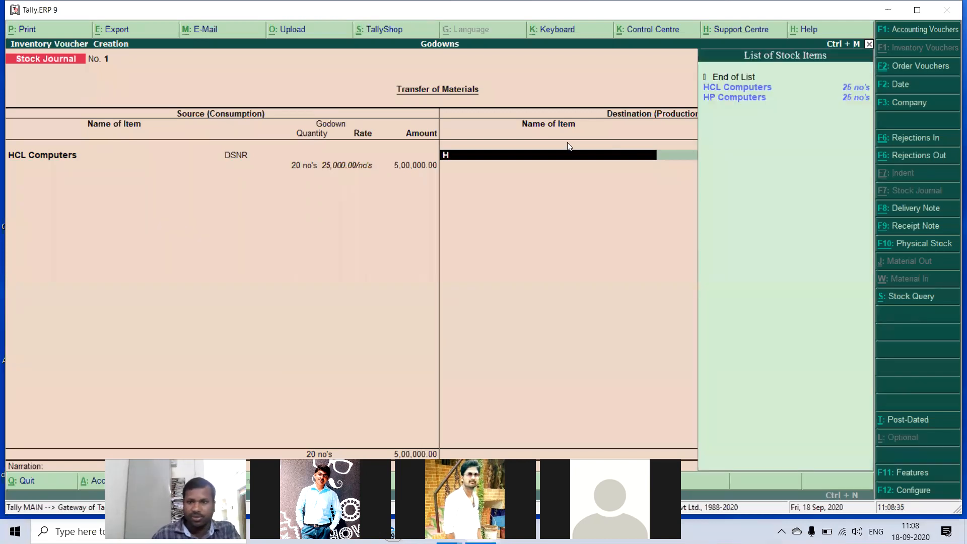
{"action": "key", "text": "Return"}
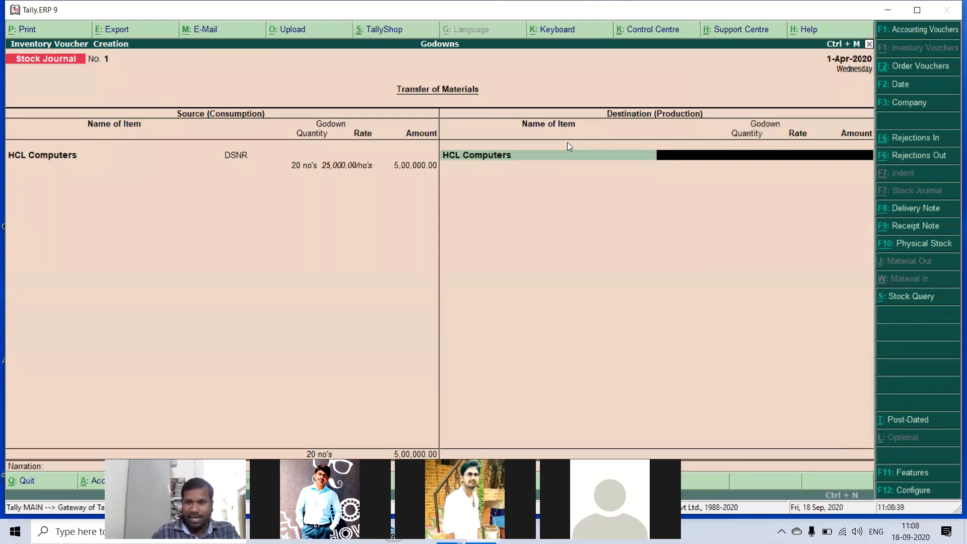
{"action": "type", "text": "M"}
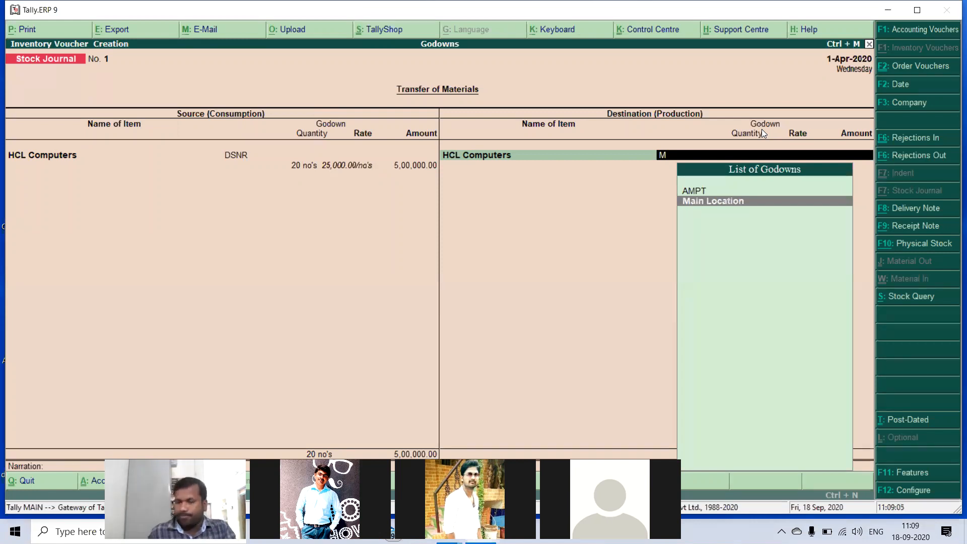
{"action": "key", "text": "Return"}
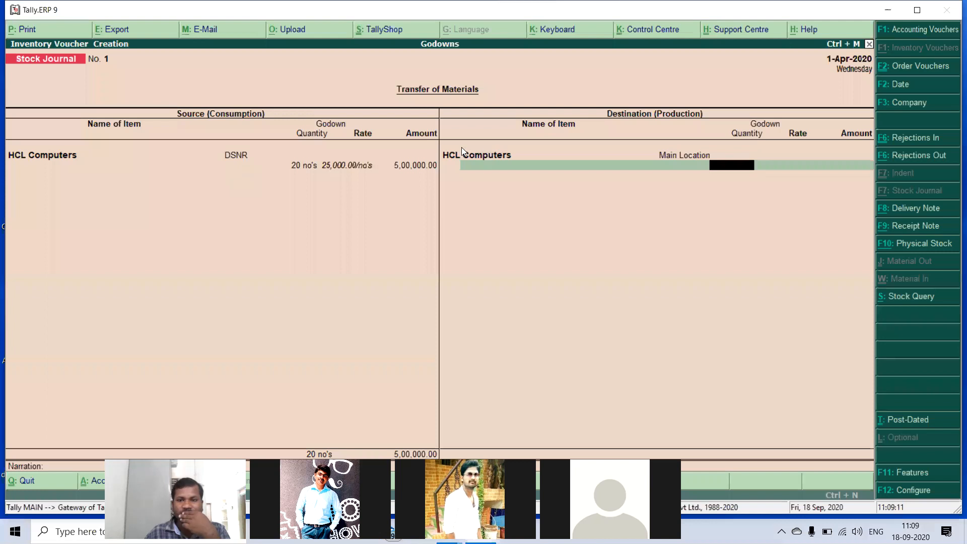
{"action": "type", "text": "20"}
{"action": "key", "text": "Return"}
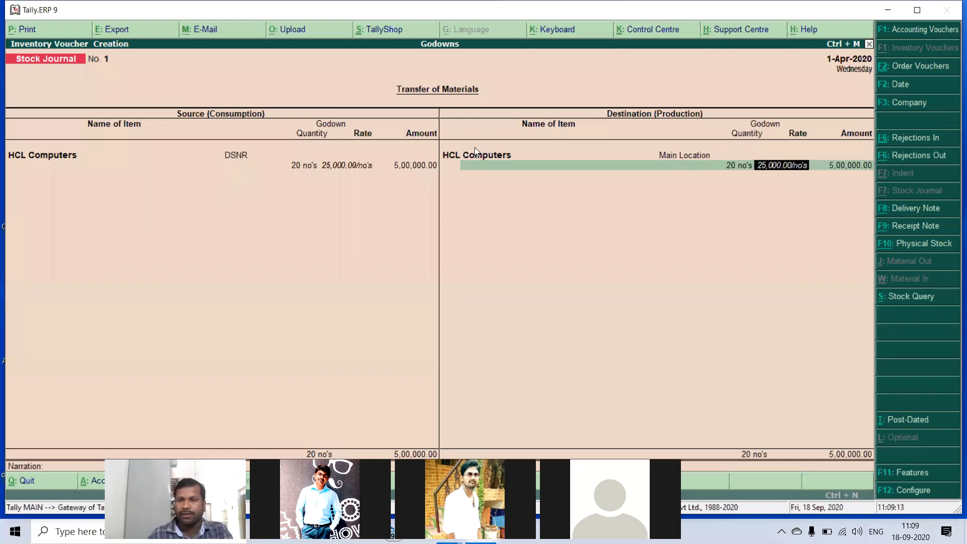
{"action": "key", "text": "Return"}
{"action": "key", "text": "Return"}
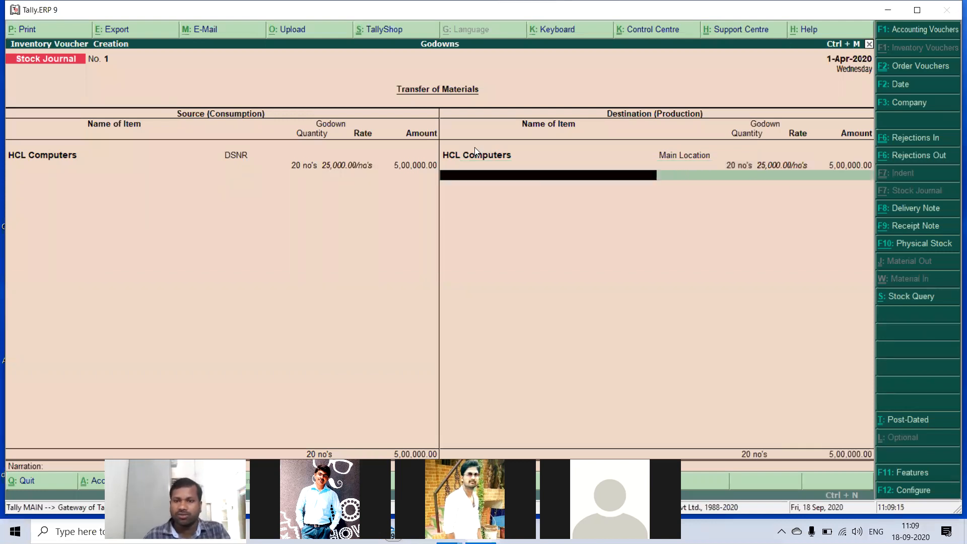
- End the destination item list, leave the narration empty and accept the first stock journal
{"action": "key", "text": "Return"}
{"action": "key", "text": "Return"}
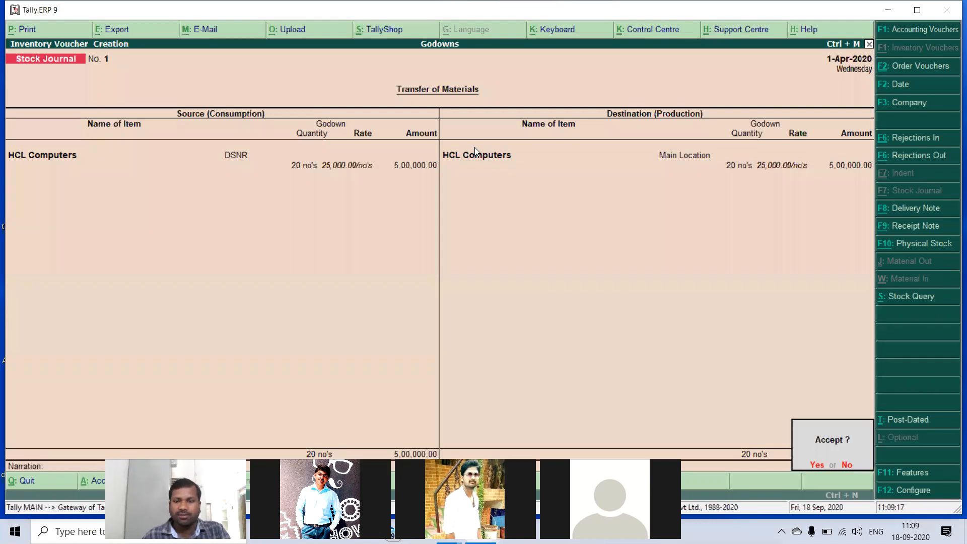
{"action": "key", "text": "Return"}
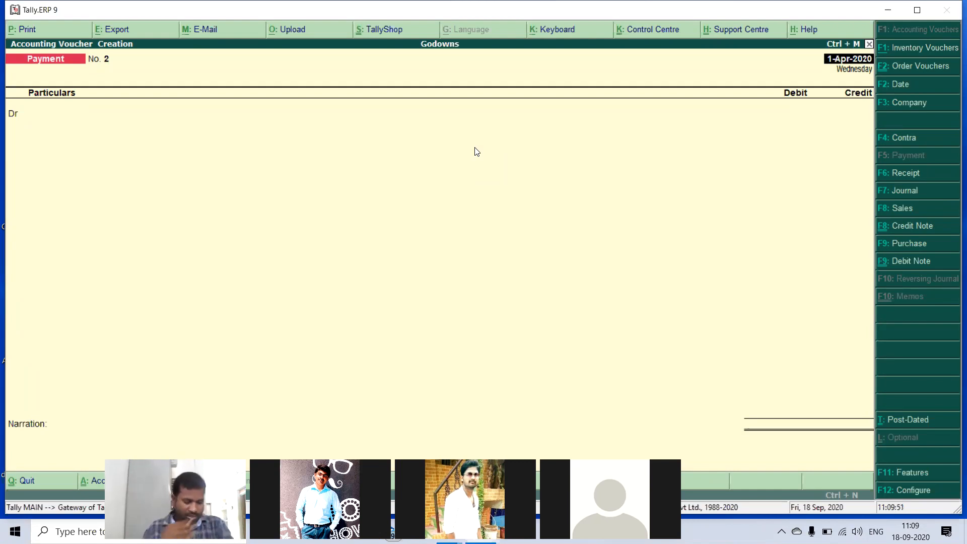
- Start a second stock journal voucher dated 1-Apr-2020 with LG Computers as the source item
{"action": "key", "text": "alt+F7"}
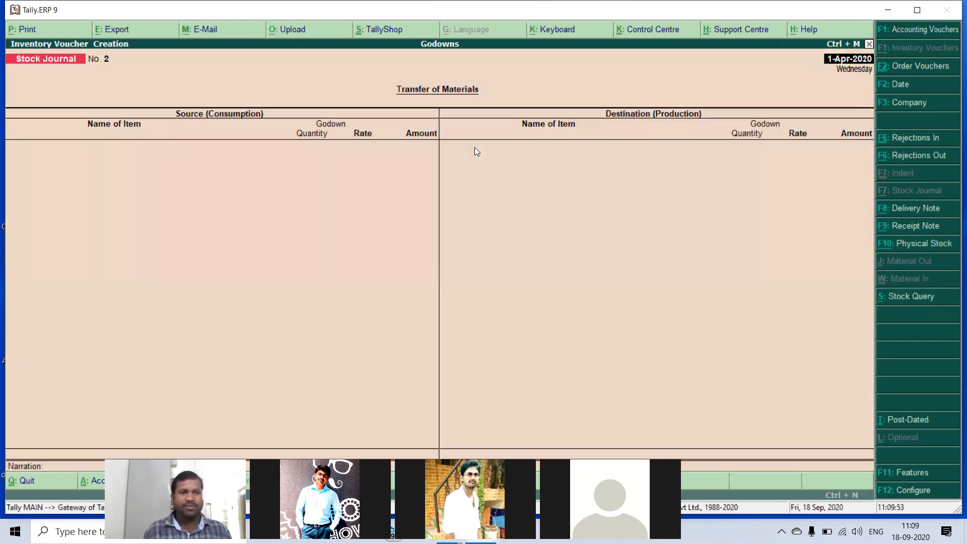
{"action": "key", "text": "Return"}
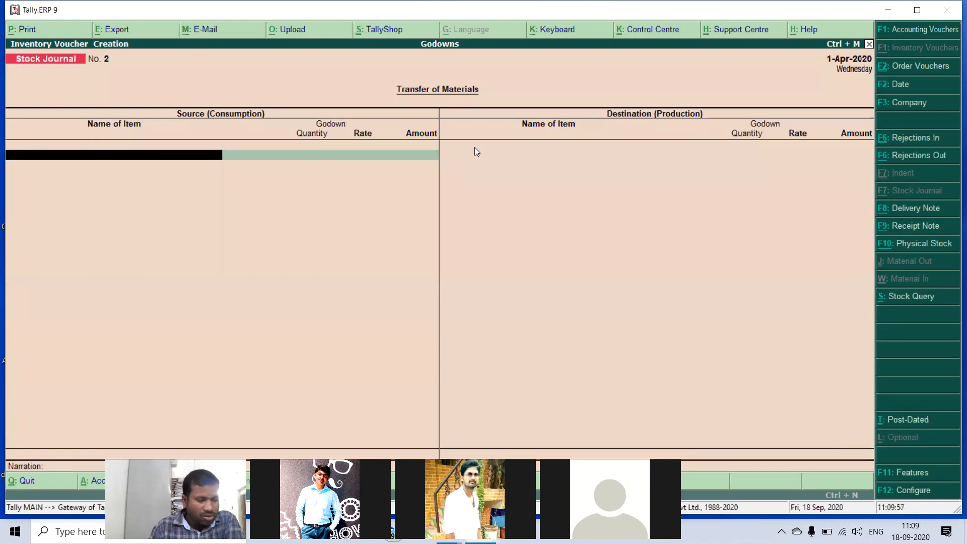
{"action": "type", "text": "l"}
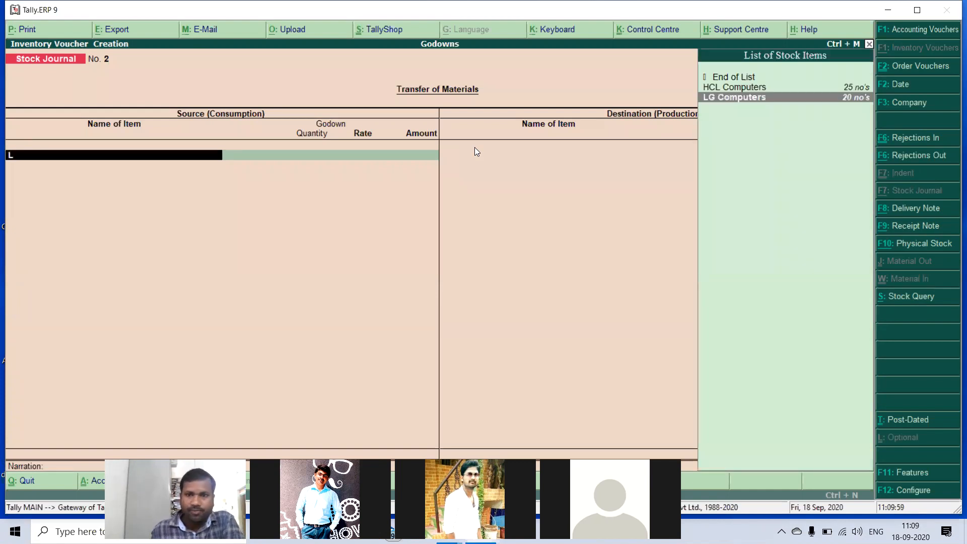
{"action": "key", "text": "Return"}
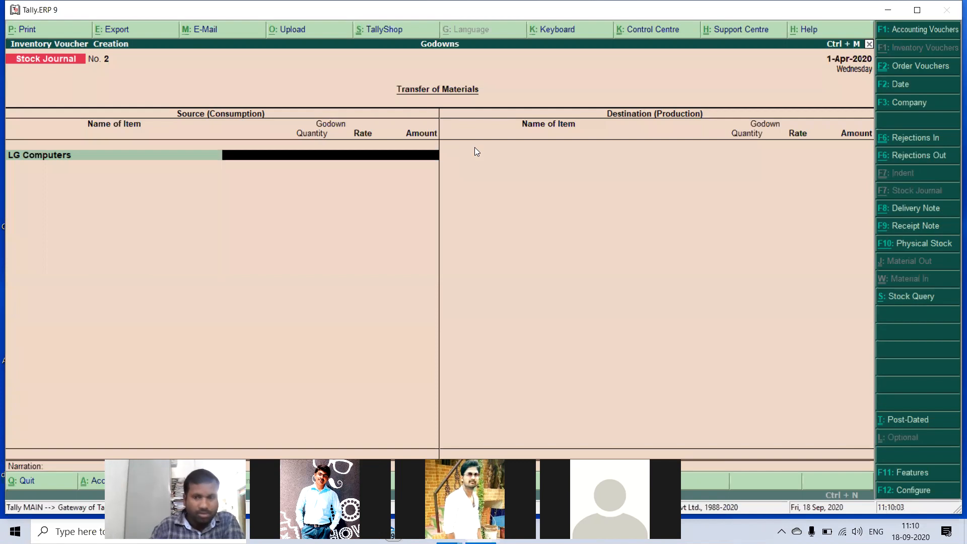
- Source 15 no's of LG Computers from the AMPT godown, keeping the suggested rate and amount
{"action": "type", "text": "A"}
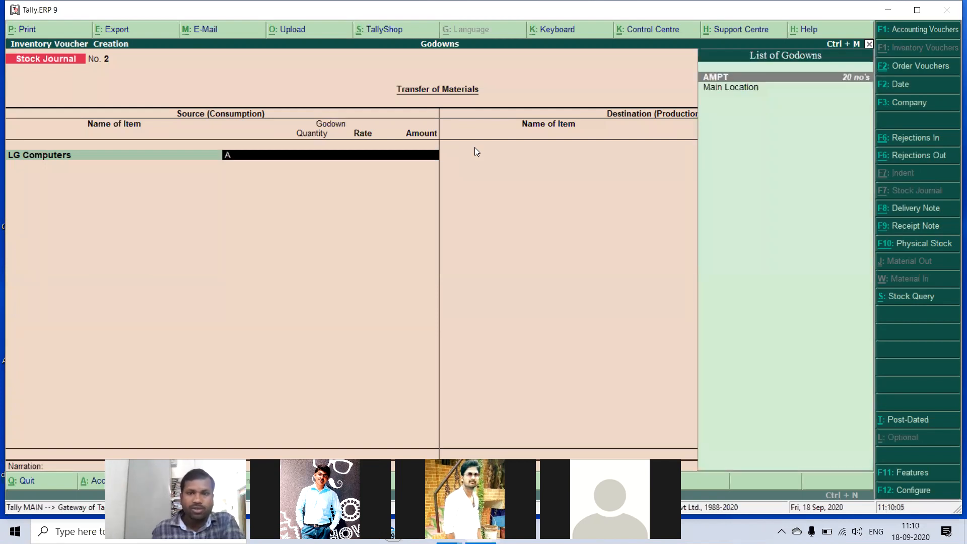
{"action": "key", "text": "Return"}
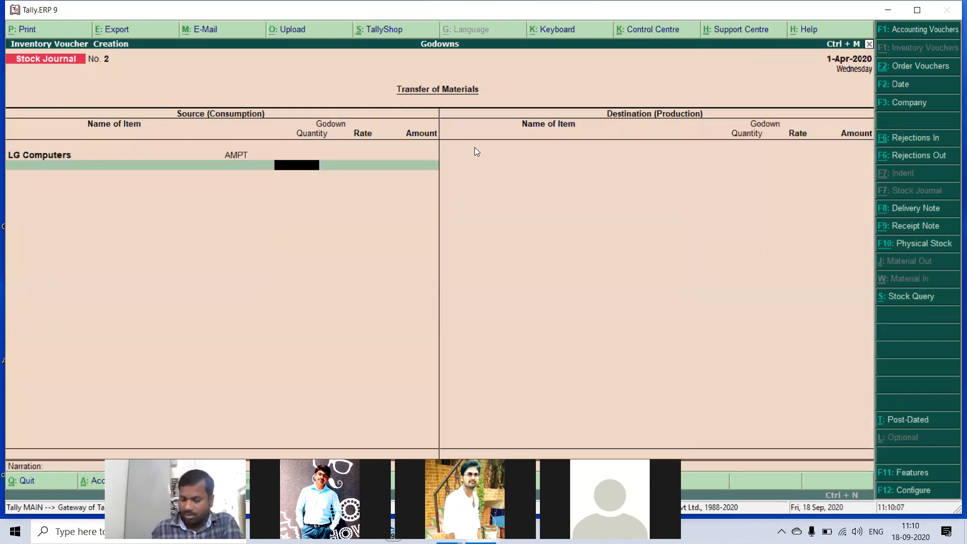
{"action": "type", "text": "15"}
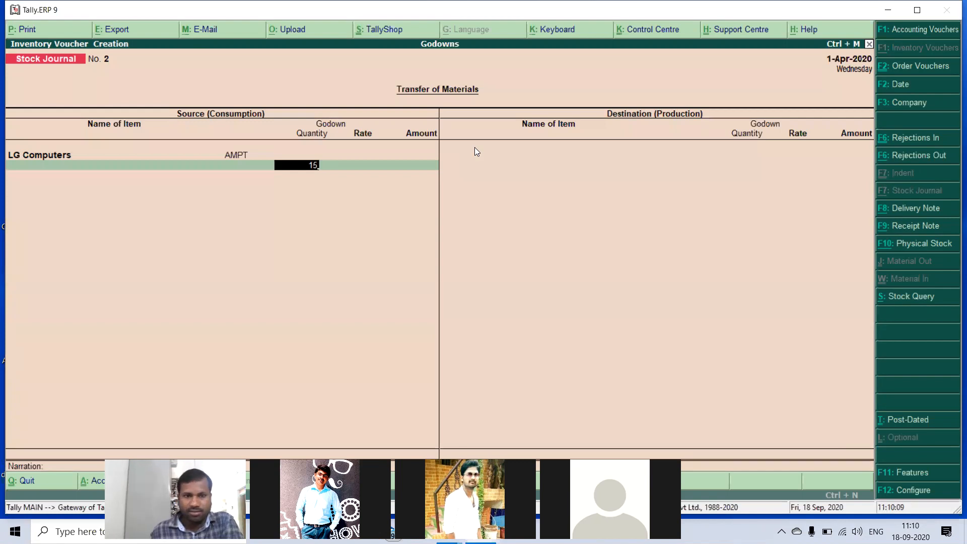
{"action": "key", "text": "Return"}
{"action": "key", "text": "Return"}
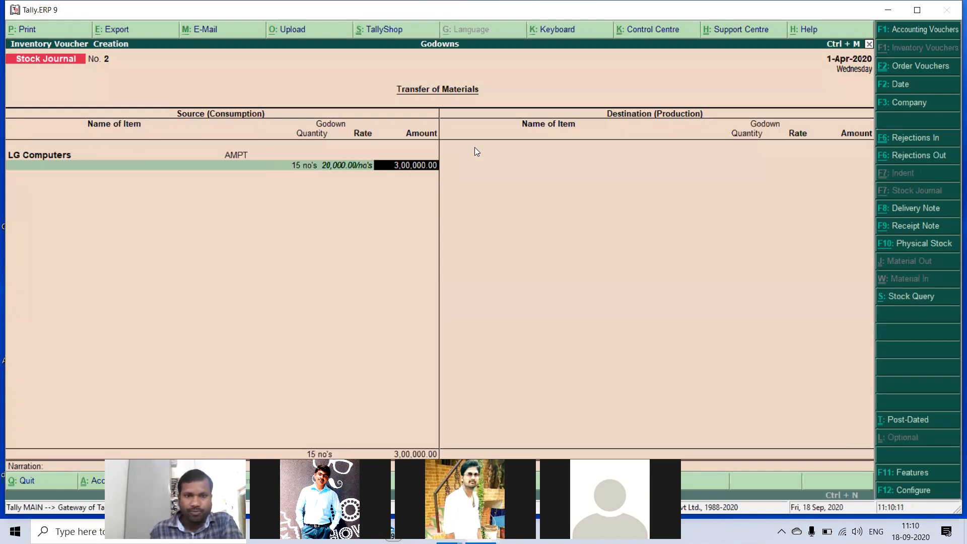
{"action": "key", "text": "Return"}
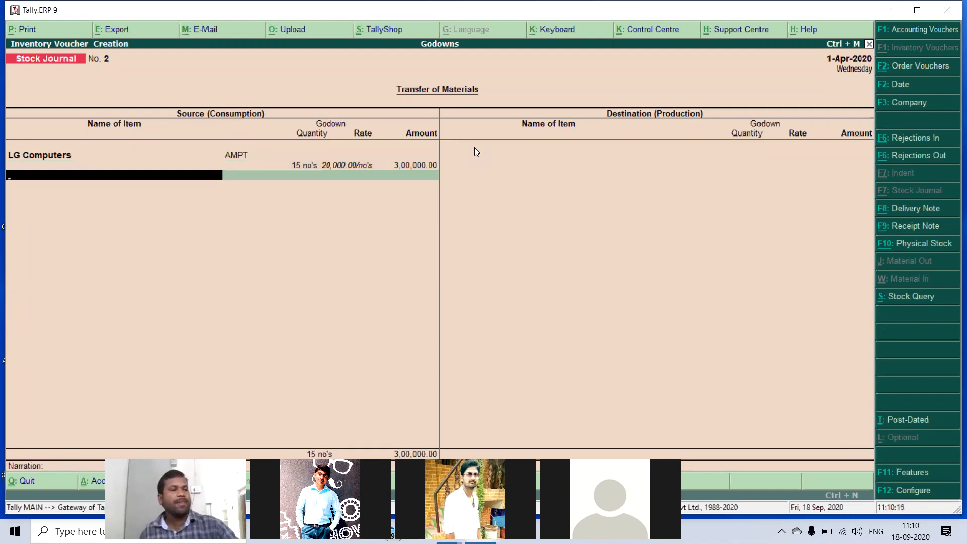
- Add HP Computers as a source item from the KKP godown with 23 no's, keeping the suggested rate and amount
{"action": "type", "text": "Hp"}
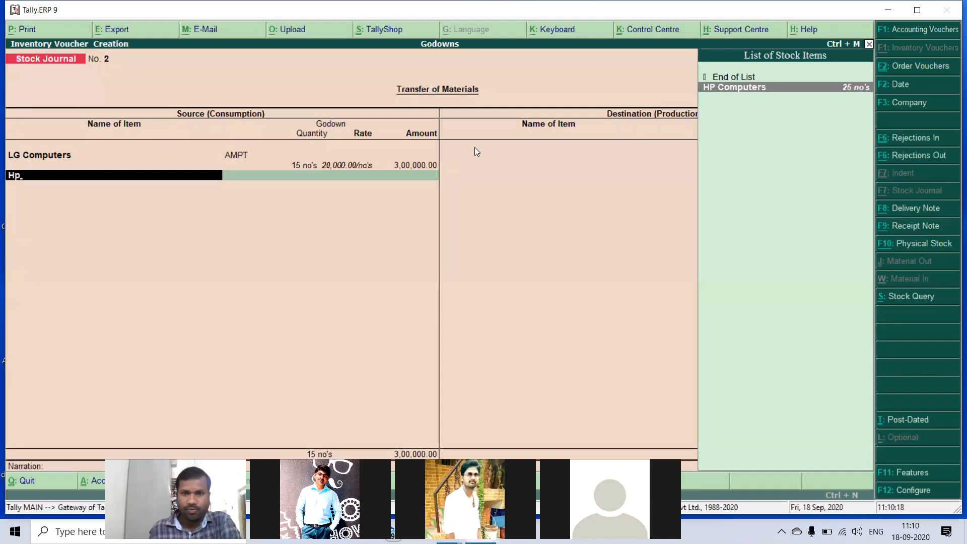
{"action": "key", "text": "Return"}
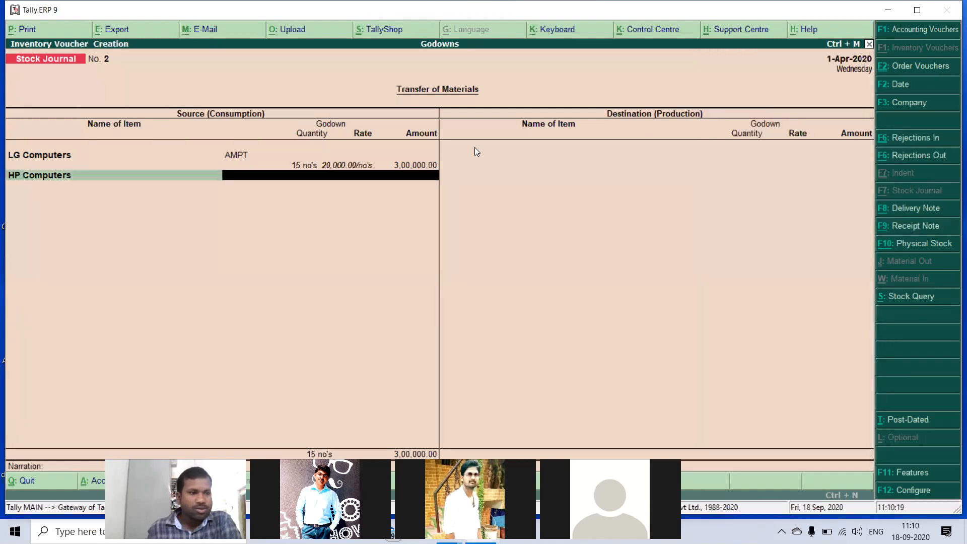
{"action": "type", "text": "Kk"}
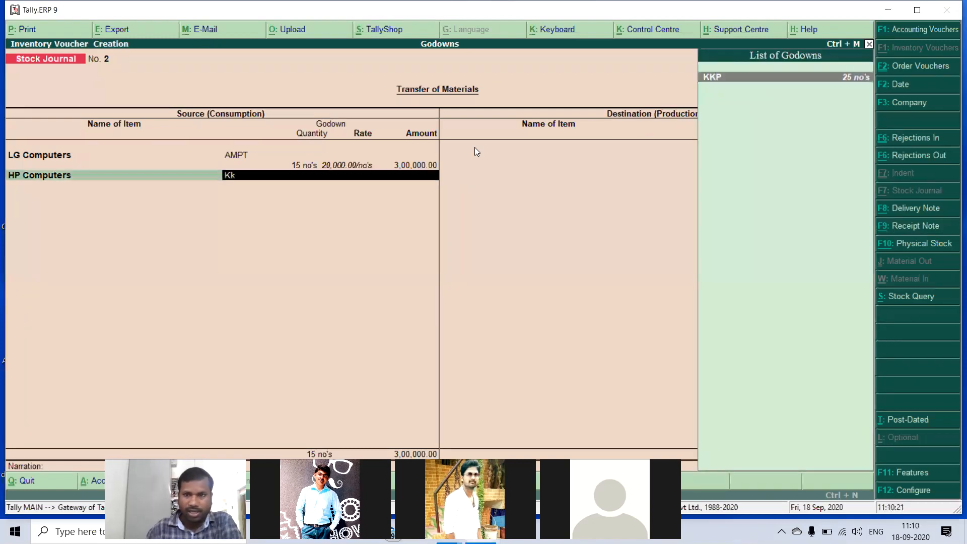
{"action": "key", "text": "Return"}
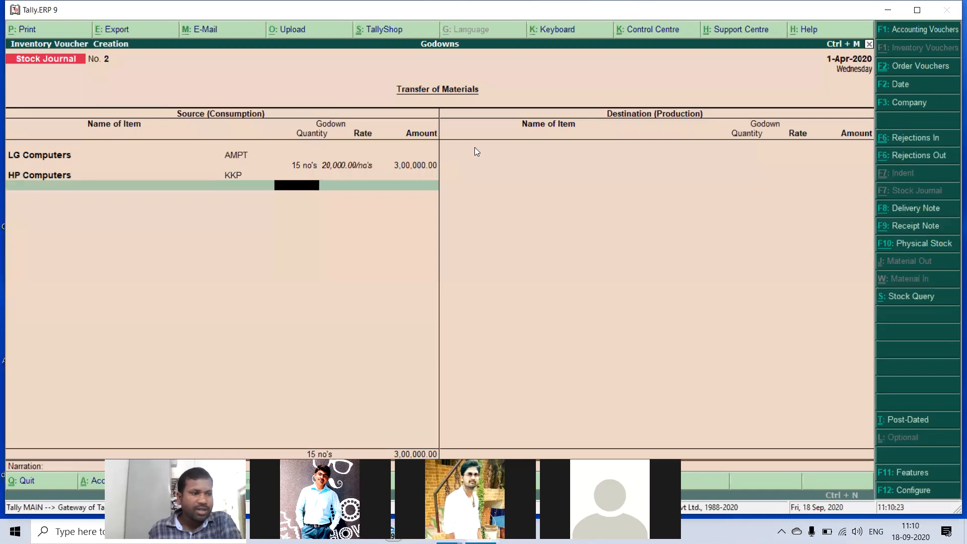
{"action": "key", "text": "BackSpace"}
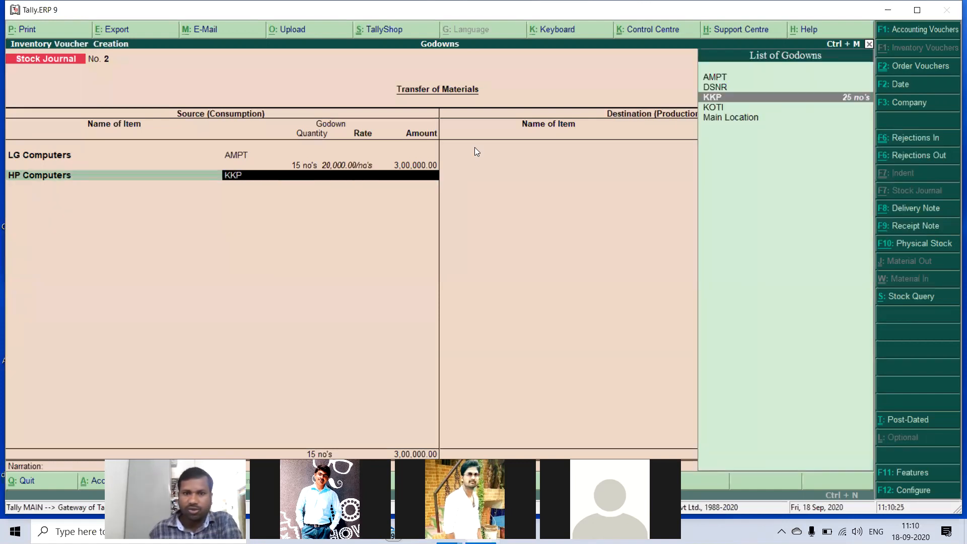
{"action": "key", "text": "Return"}
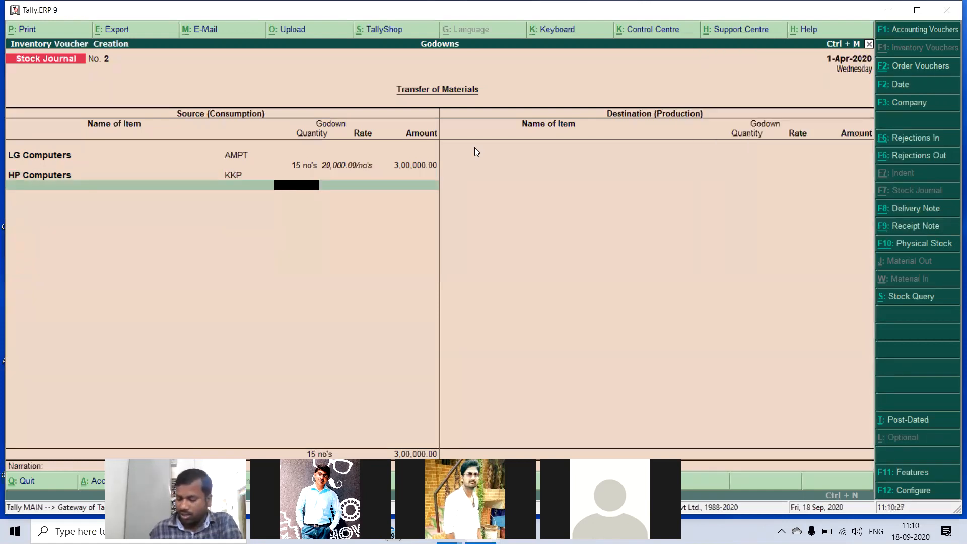
{"action": "type", "text": "23"}
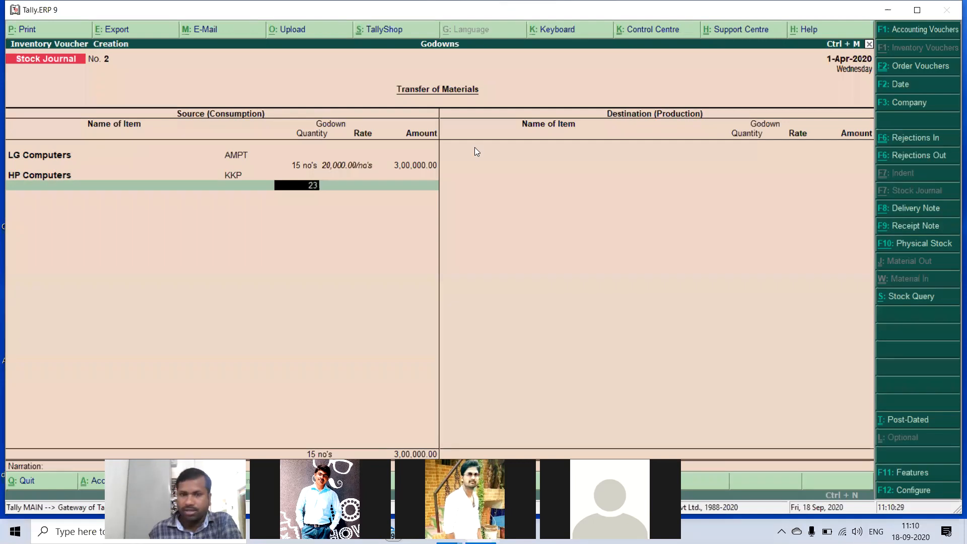
{"action": "key", "text": "Return"}
{"action": "key", "text": "Return"}
{"action": "key", "text": "Return"}
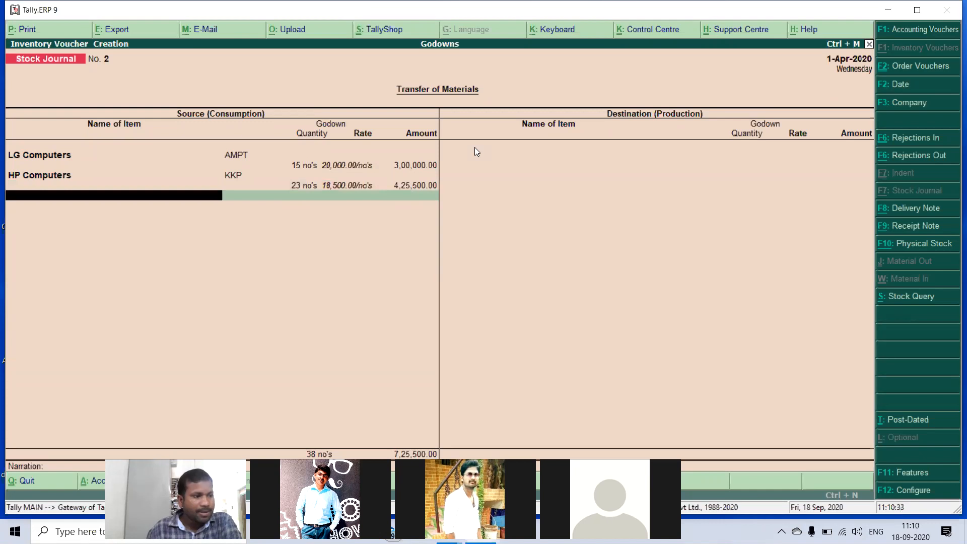
- Add Sony Computers as a source item from the KOTI godown with 22 no's at the suggested rate, and end the source list
{"action": "type", "text": "S"}
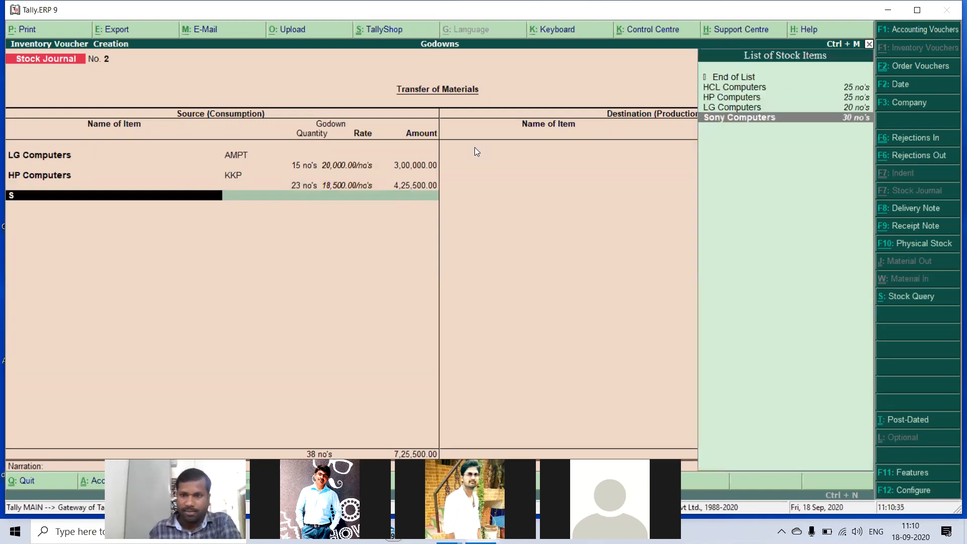
{"action": "key", "text": "Return"}
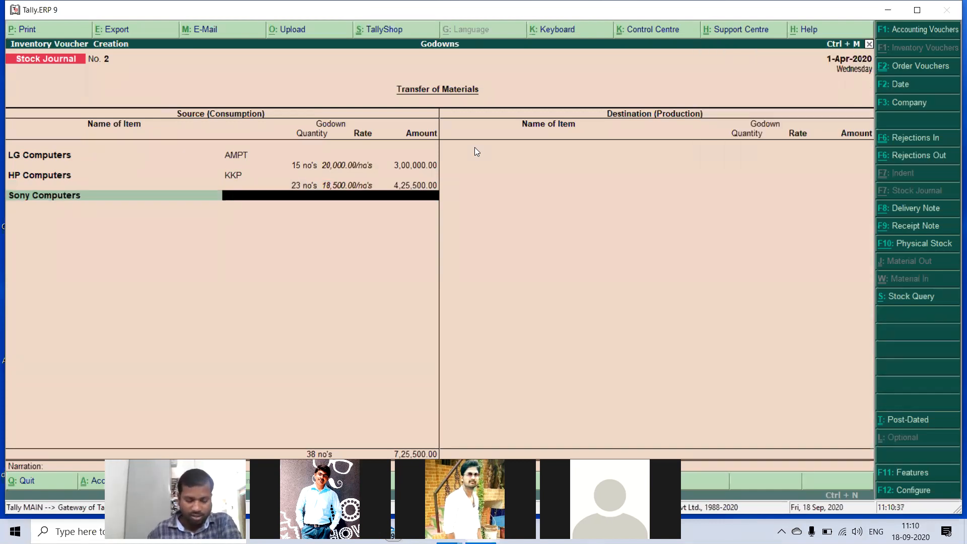
{"action": "type", "text": "Kot"}
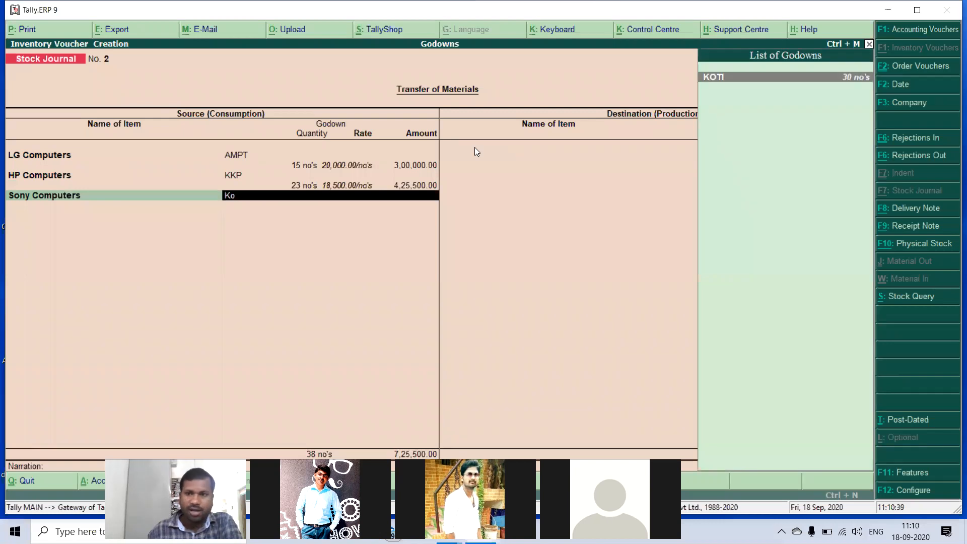
{"action": "key", "text": "Return"}
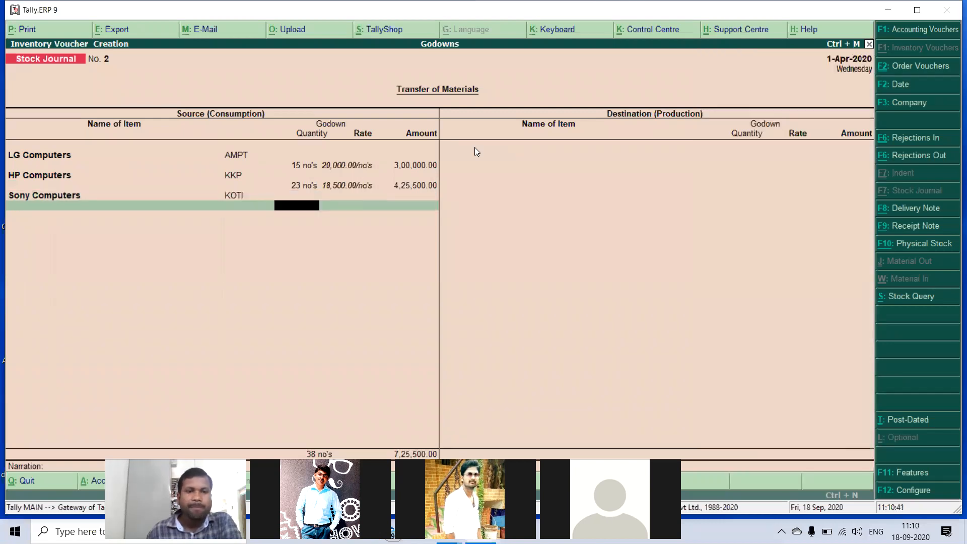
{"action": "key", "text": "BackSpace"}
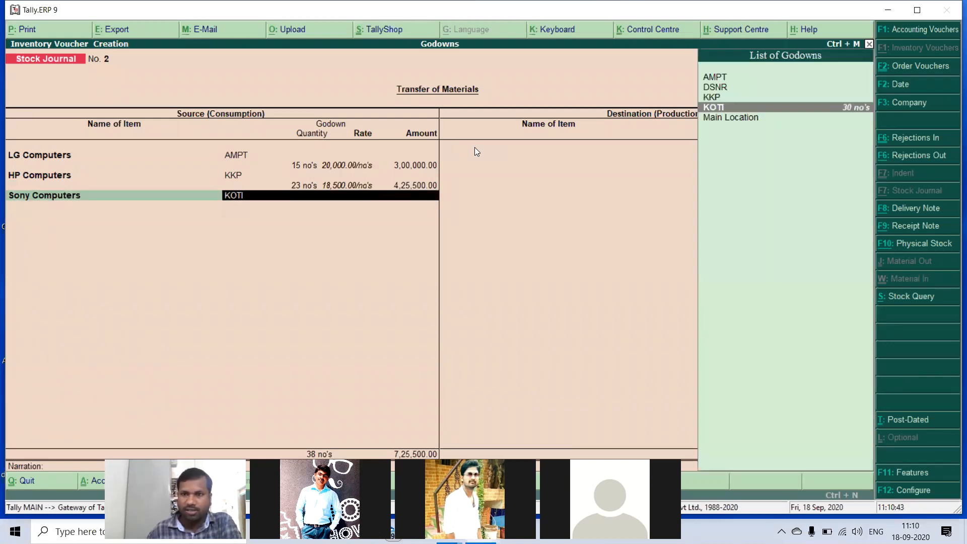
{"action": "key", "text": "Return"}
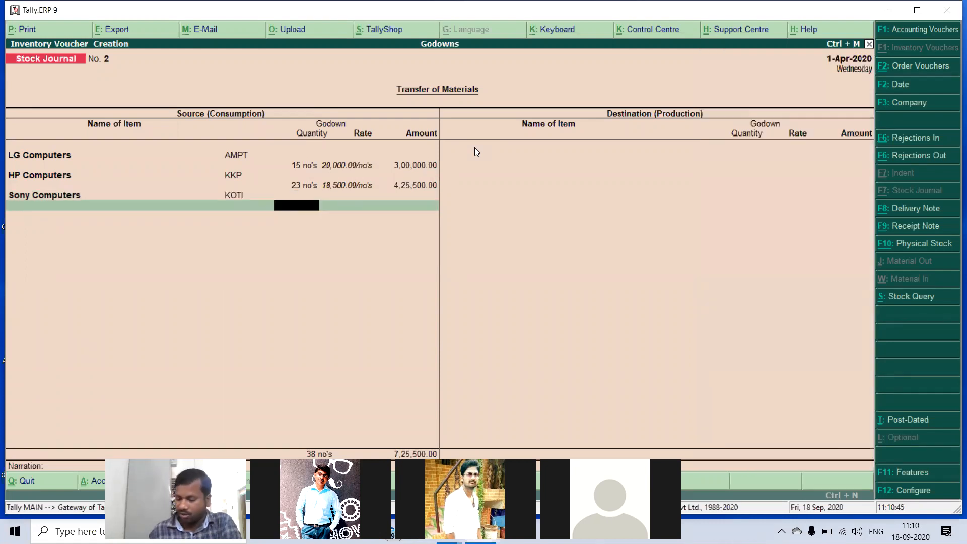
{"action": "type", "text": "22 no's"}
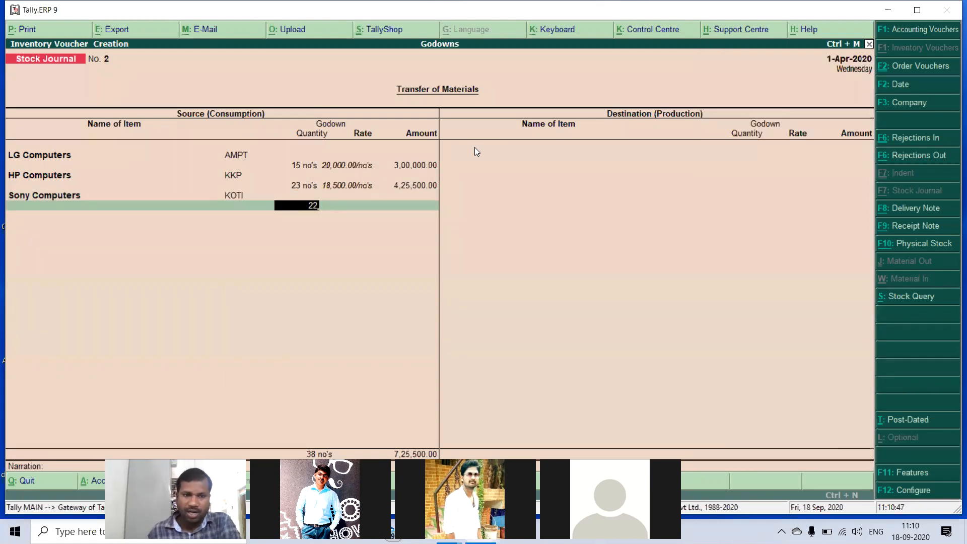
{"action": "key", "text": "Return"}
{"action": "key", "text": "Return"}
{"action": "key", "text": "Return"}
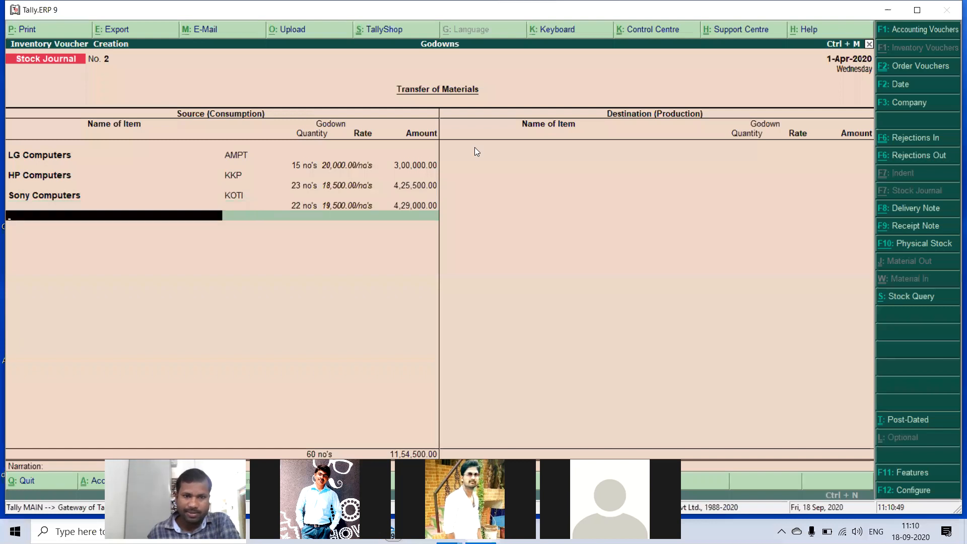
{"action": "key", "text": "Return"}
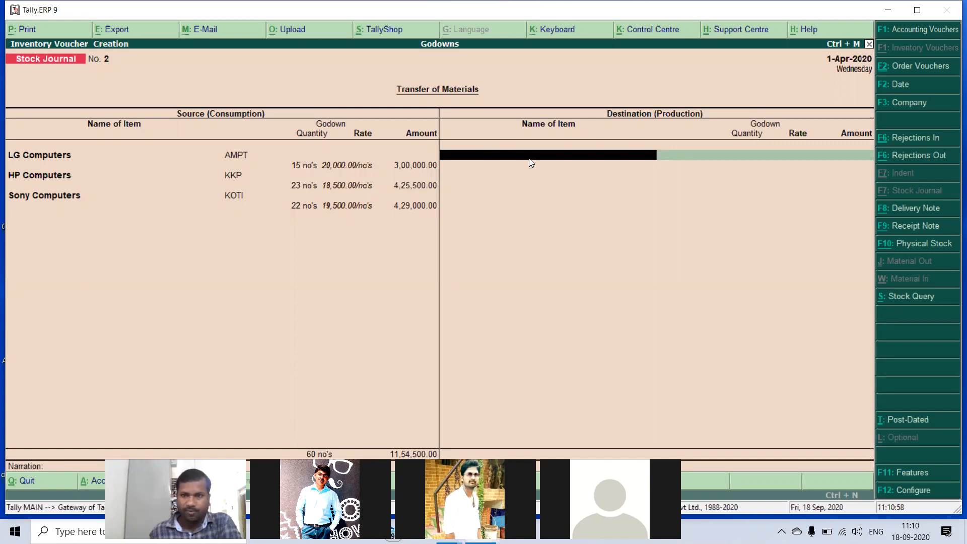
- Enter LG Computers as a destination item in the Main Location godown with 15 no's, keeping the suggested rate and amount
{"action": "key", "text": "Return"}
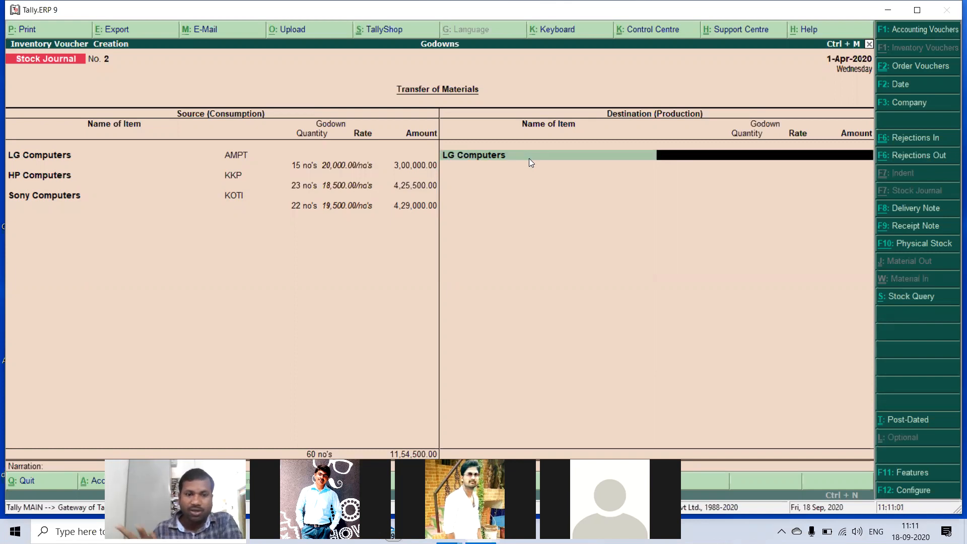
{"action": "type", "text": "M"}
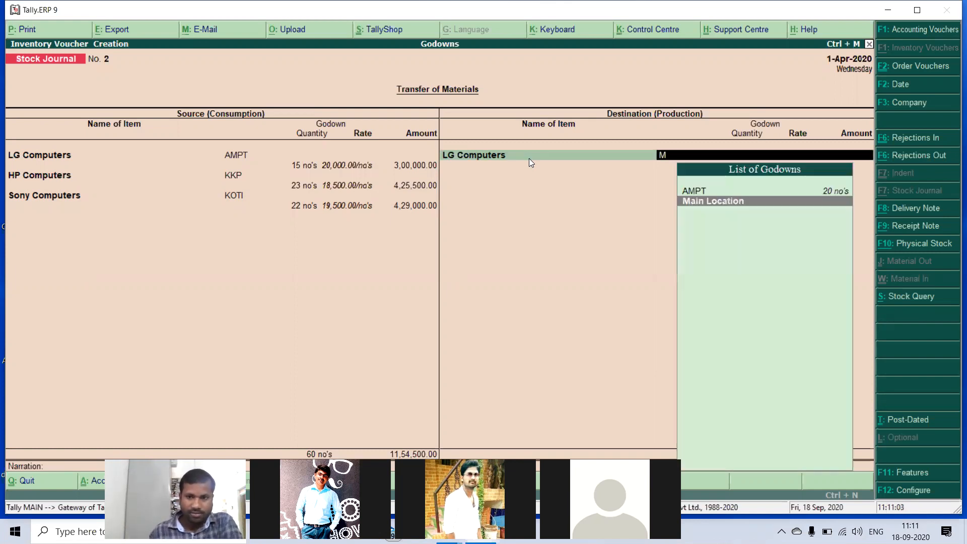
{"action": "key", "text": "Return"}
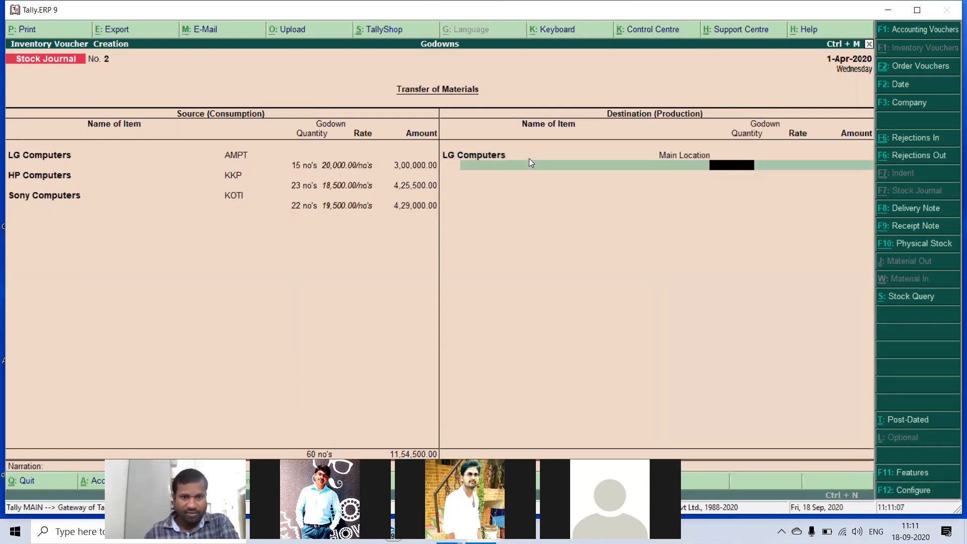
{"action": "type", "text": "15"}
{"action": "key", "text": "Return"}
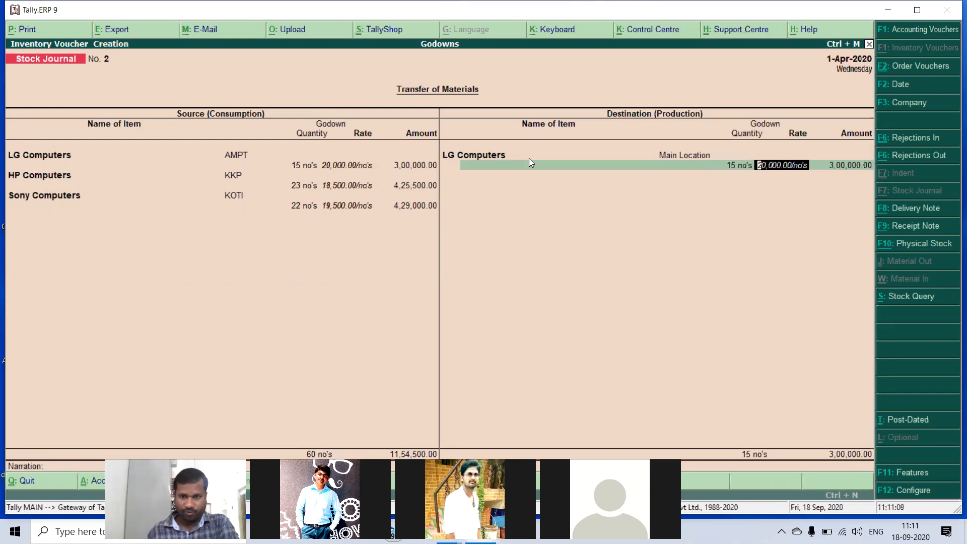
{"action": "key", "text": "Return"}
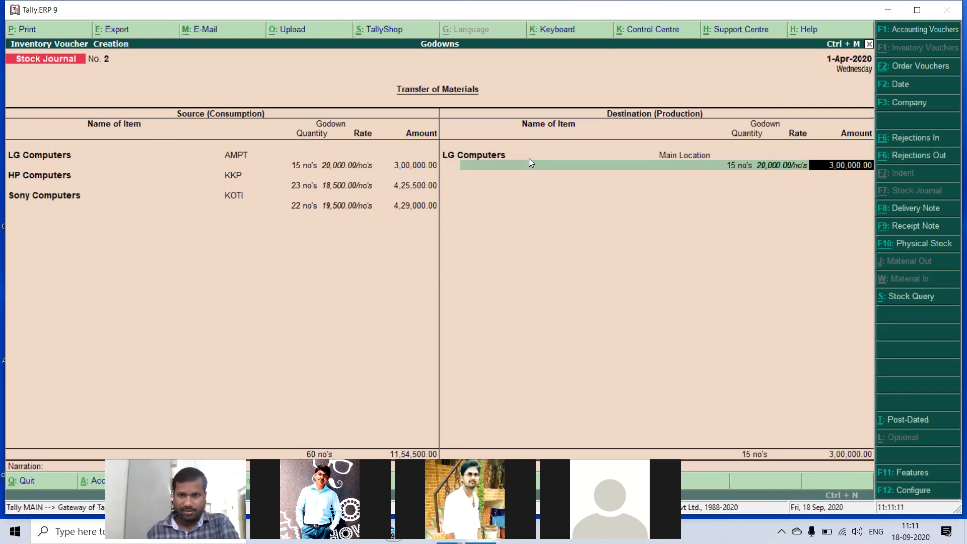
{"action": "key", "text": "Return"}
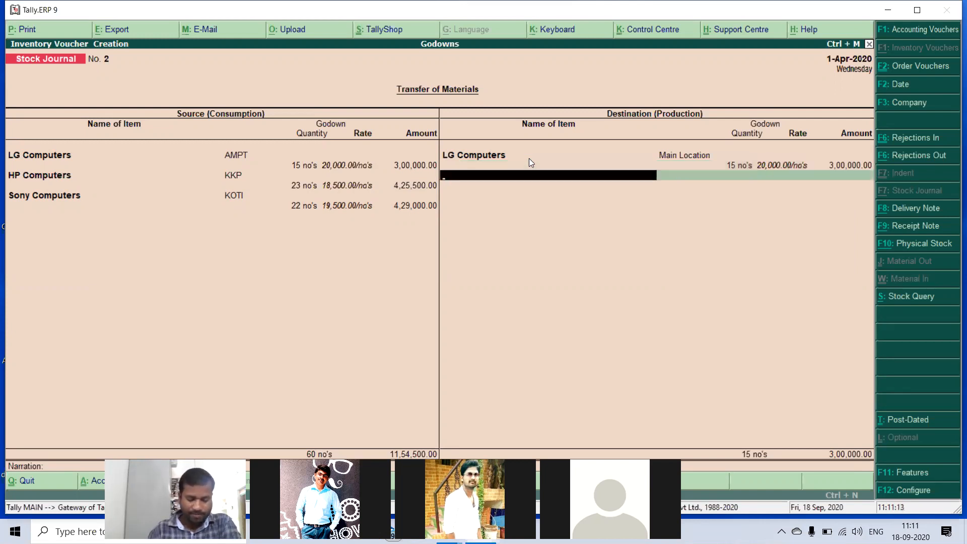
- Enter HP Computers as a destination item in the Main Location godown with 23 no's, keeping the suggested rate and amount
{"action": "type", "text": "Hp"}
{"action": "key", "text": "Return"}
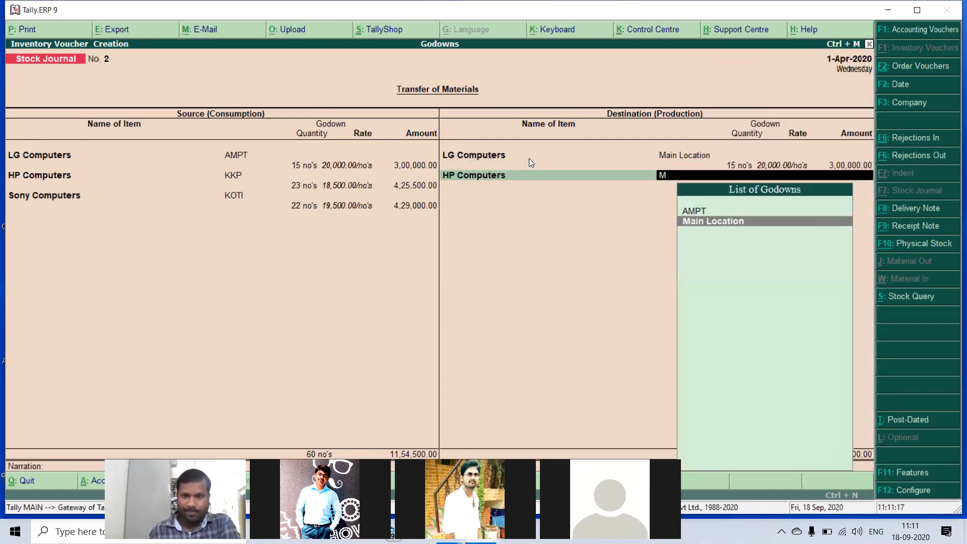
{"action": "key", "text": "Return"}
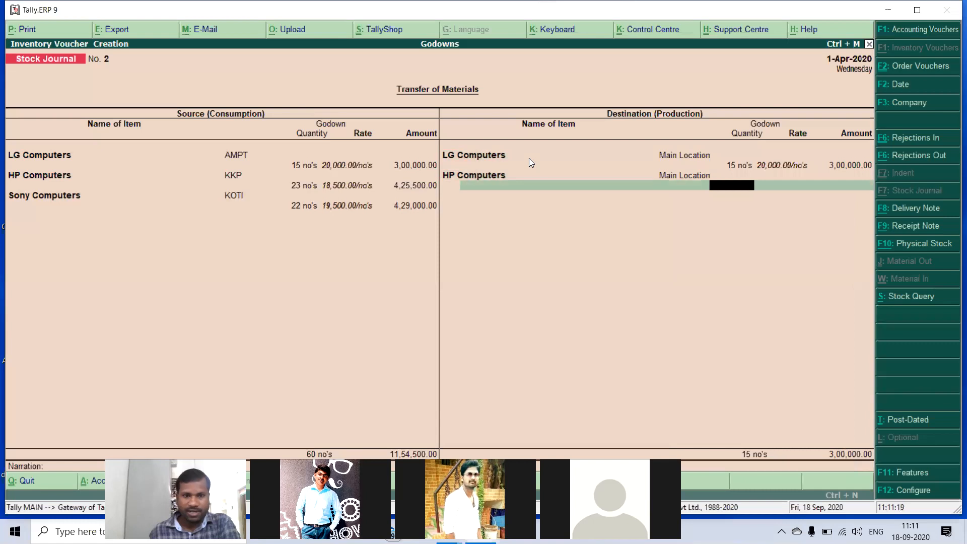
{"action": "type", "text": "23"}
{"action": "key", "text": "Return"}
{"action": "key", "text": "Return"}
{"action": "key", "text": "Return"}
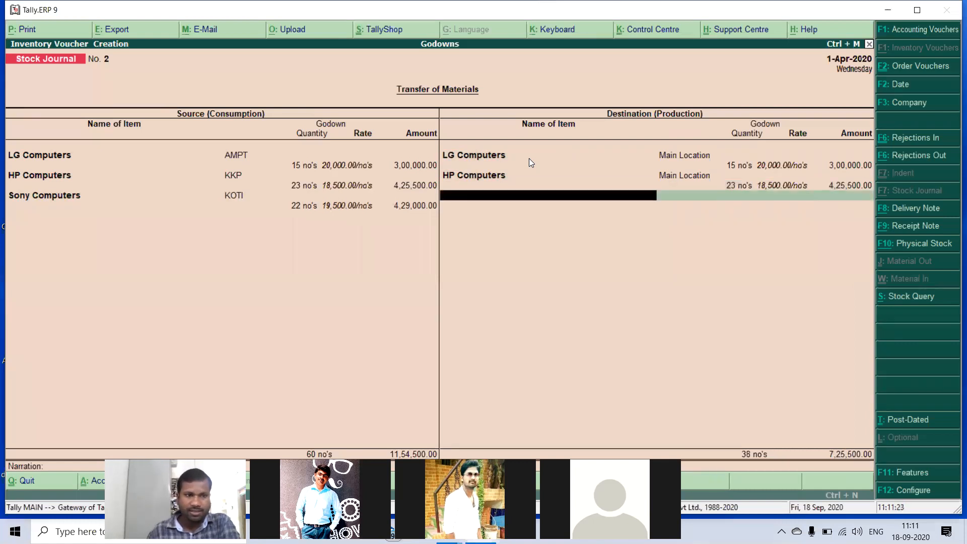
- Enter Sony Computers as a destination item in the Main Location godown with 22 no's, keeping the suggested rate and amount
{"action": "key", "text": "Return"}
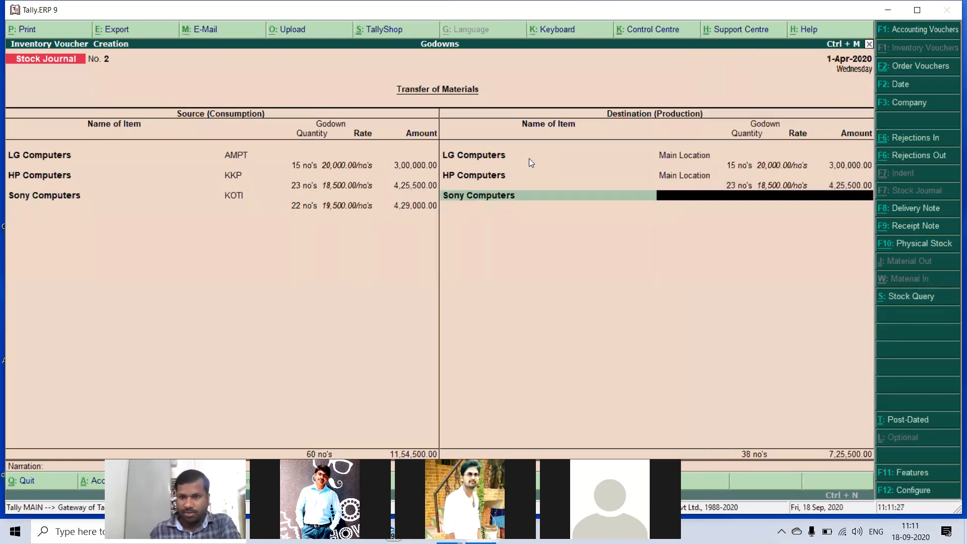
{"action": "type", "text": "M"}
{"action": "key", "text": "Return"}
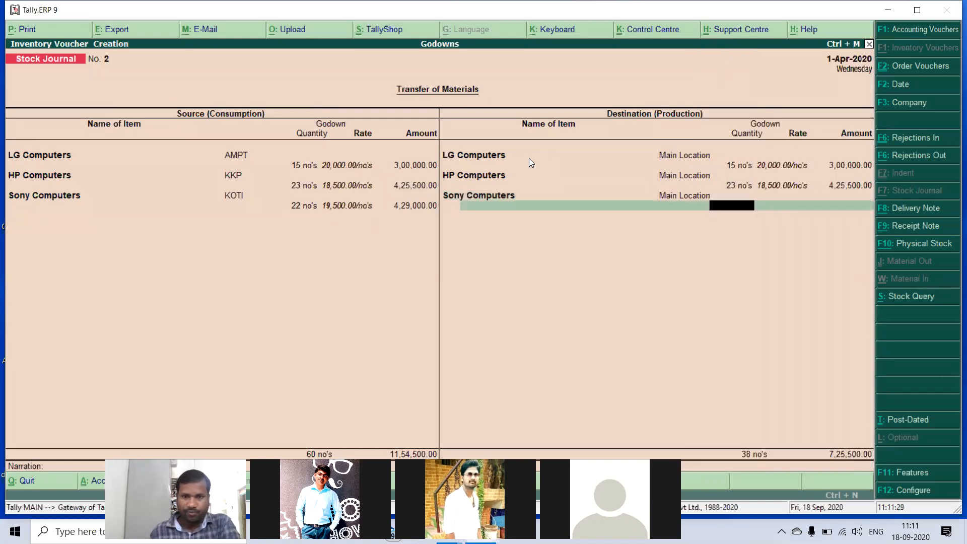
{"action": "type", "text": "22"}
{"action": "key", "text": "Return"}
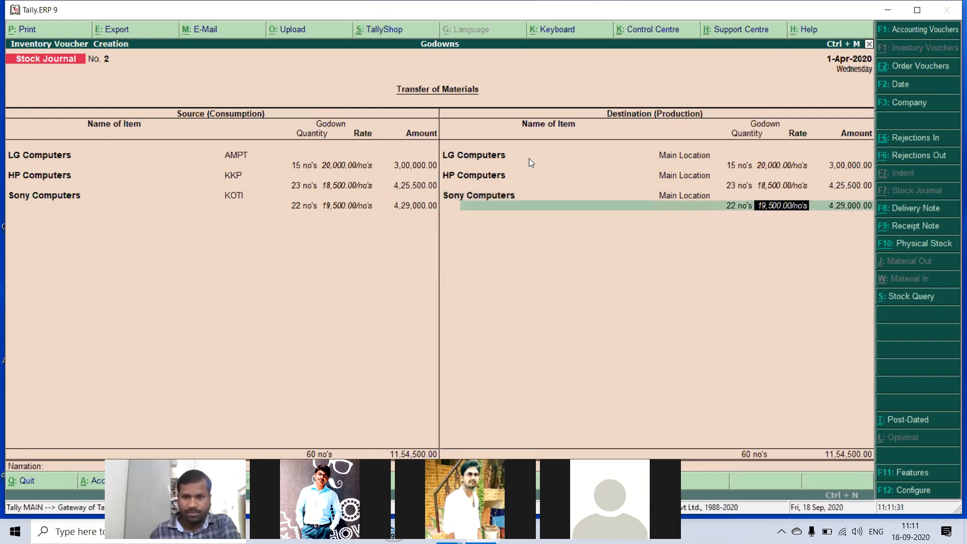
{"action": "key", "text": "Return"}
{"action": "key", "text": "Return"}
- End the destination item list, leave the narration empty and accept the second stock journal
{"action": "key", "text": "Return"}
{"action": "key", "text": "Return"}
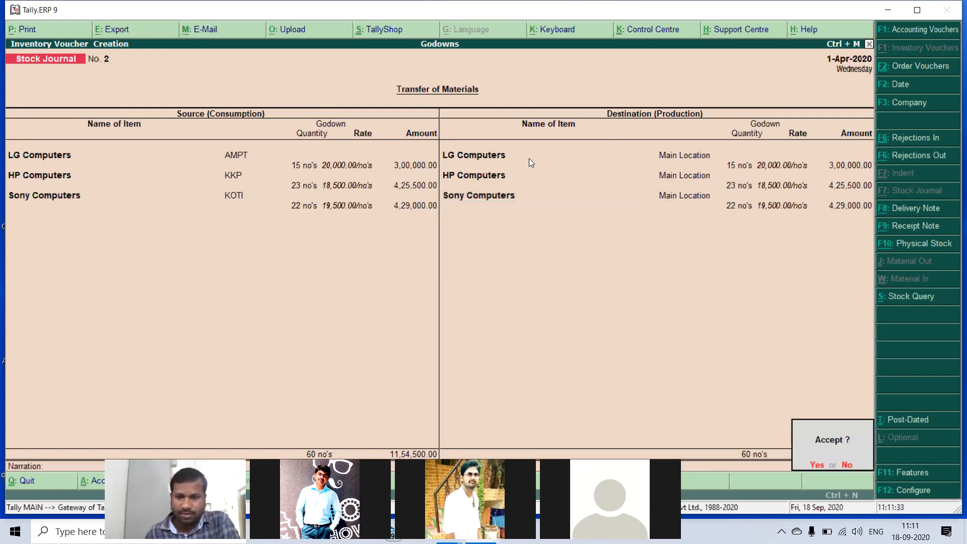
{"action": "key", "text": "Return"}
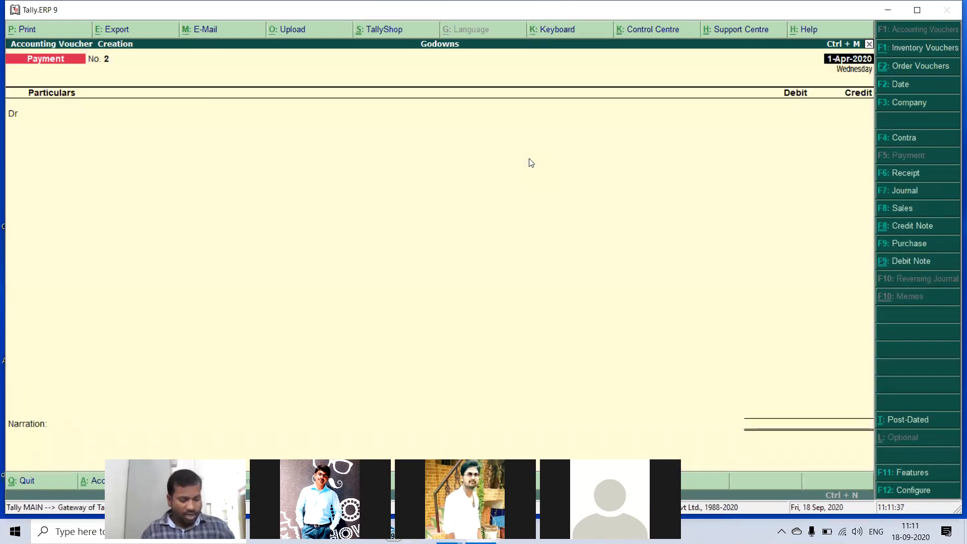
- Start a new stock journal dated 1-Apr-2020 with Sony Computers from the KOTI godown as the source item
{"action": "key", "text": "alt+F7"}
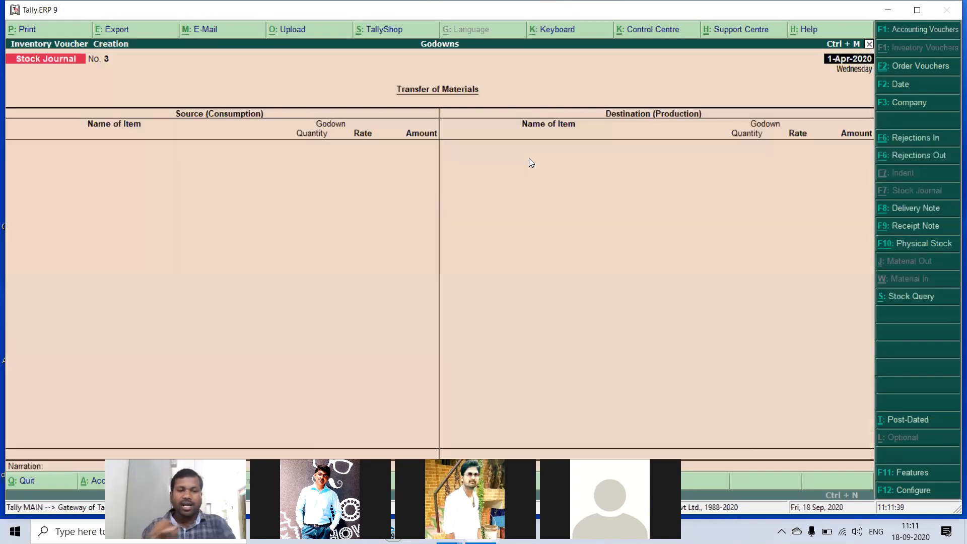
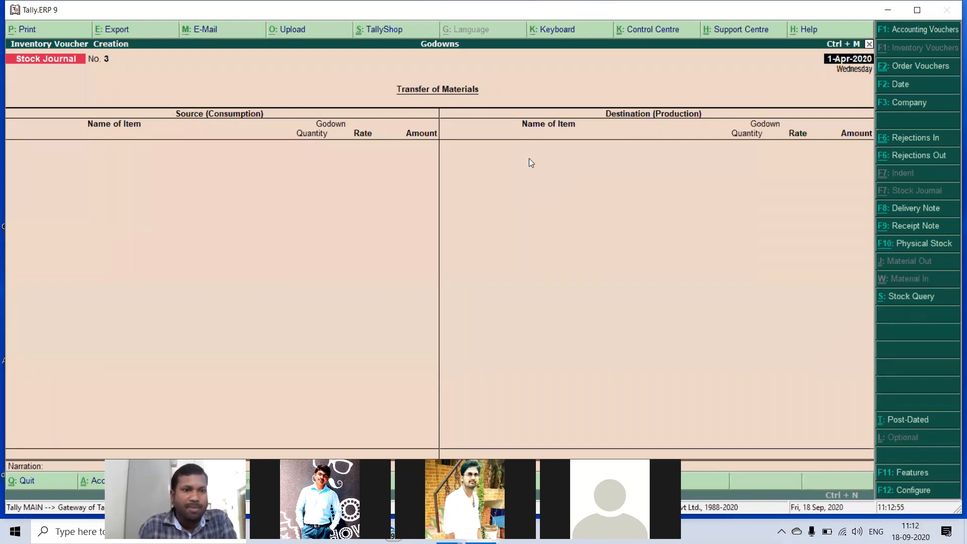
{"action": "key", "text": "Return"}
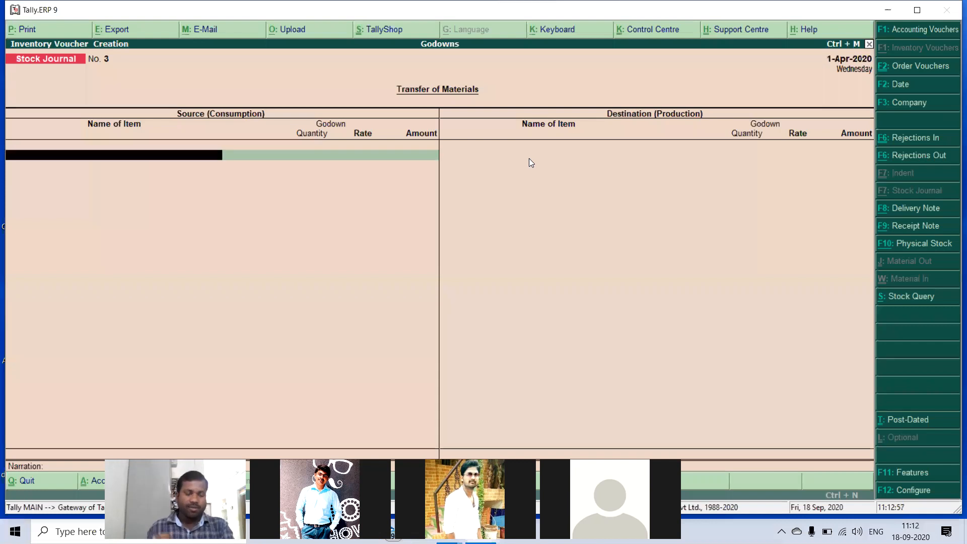
{"action": "type", "text": "S"}
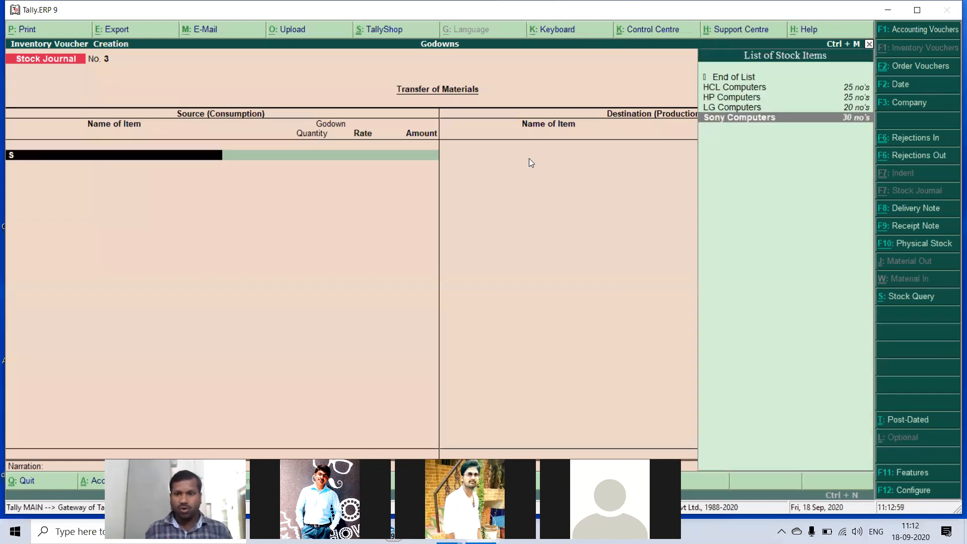
{"action": "key", "text": "Return"}
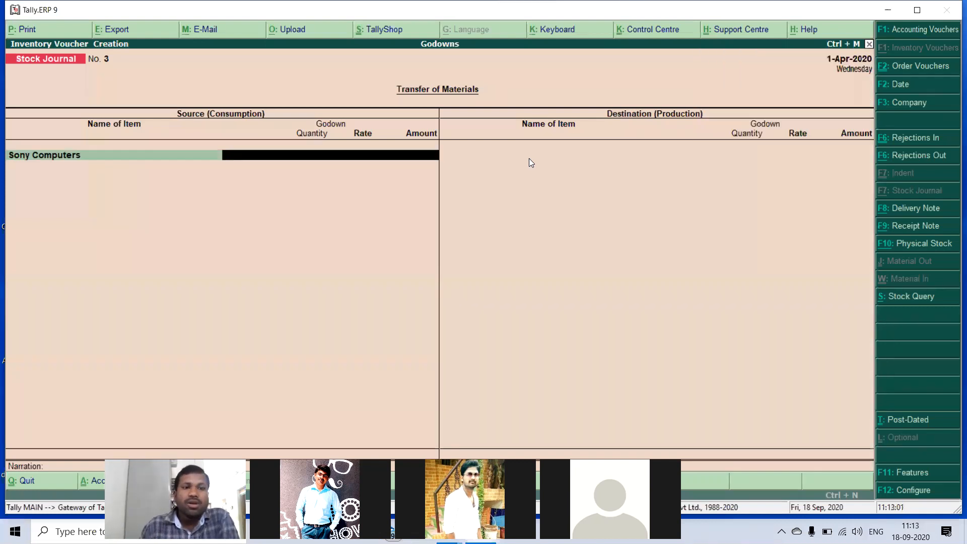
{"action": "key", "text": "Return"}
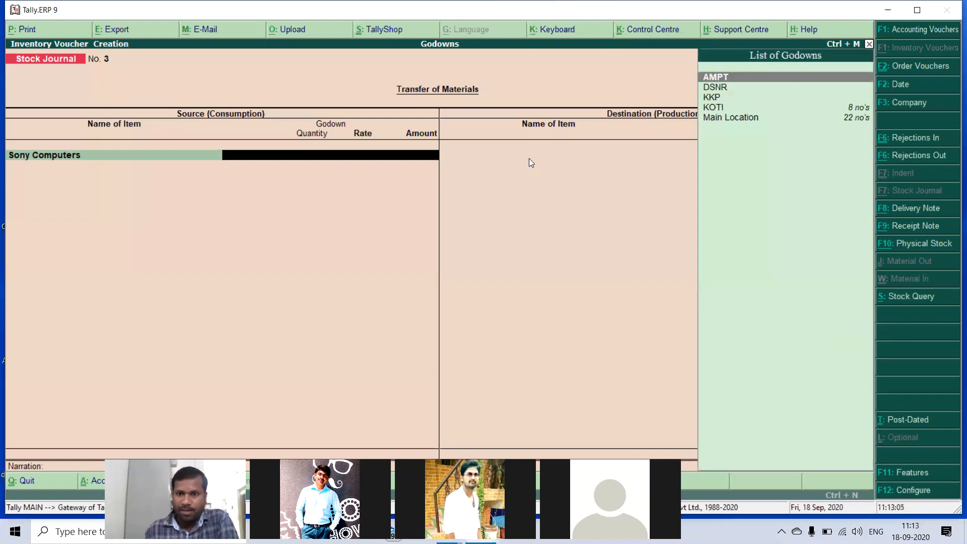
{"action": "key", "text": "Down"}
{"action": "key", "text": "Down"}
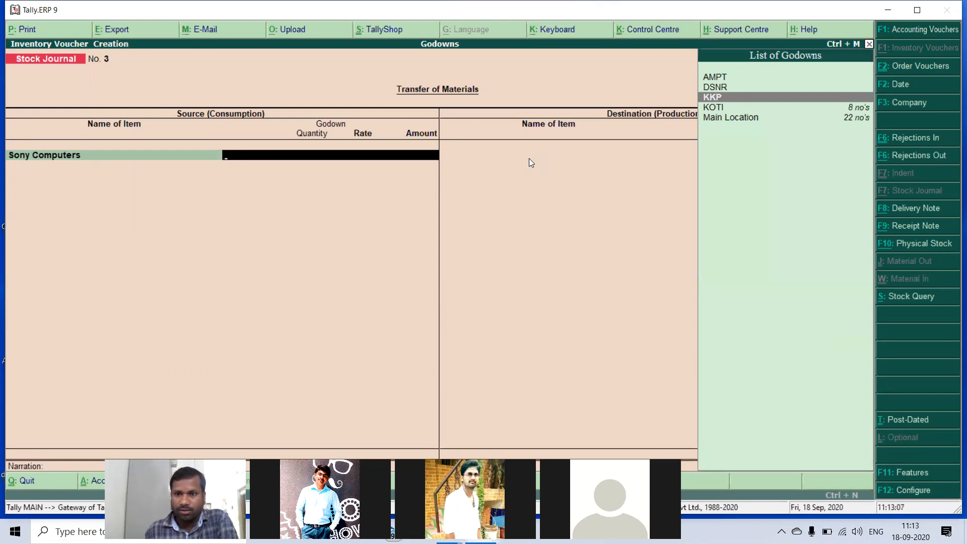
{"action": "key", "text": "Down"}
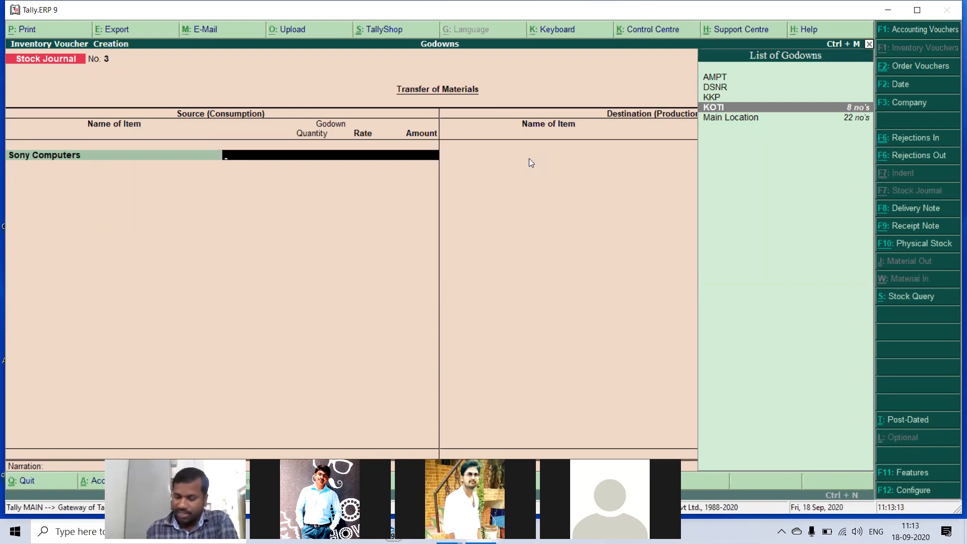
{"action": "key", "text": "Return"}
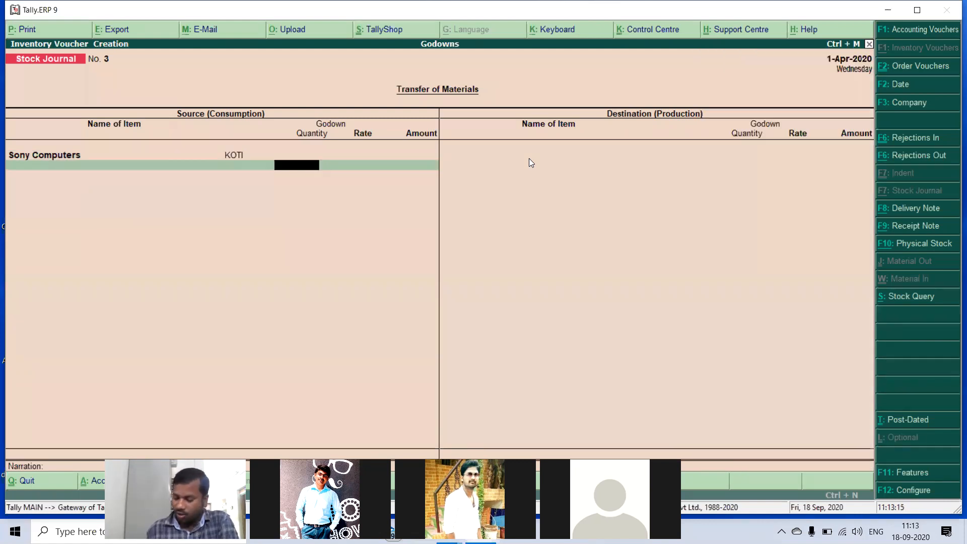
- Set the source quantity to 3 no's, keep the suggested rate and amount, and end the source item list
{"action": "type", "text": "3"}
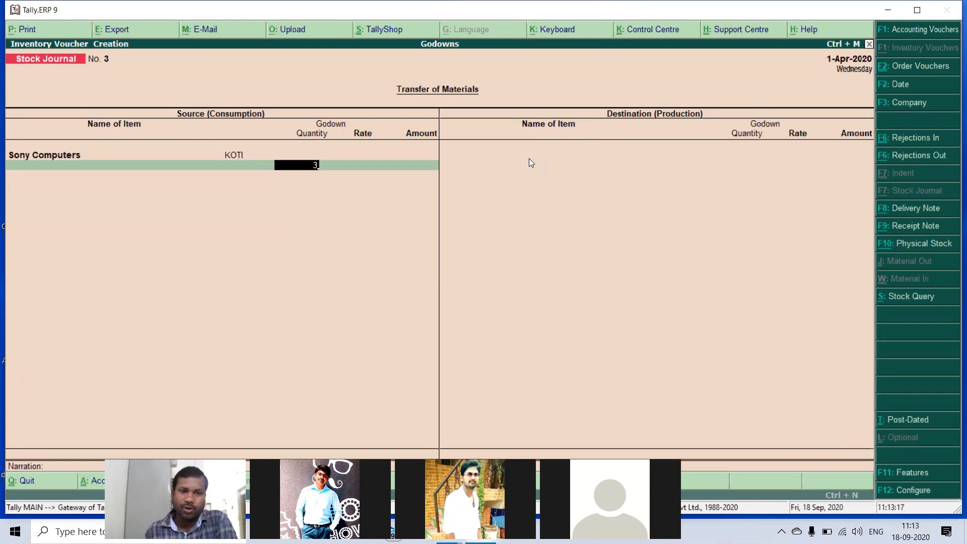
{"action": "key", "text": "Return"}
{"action": "key", "text": "Return"}
{"action": "key", "text": "Return"}
{"action": "key", "text": "Return"}
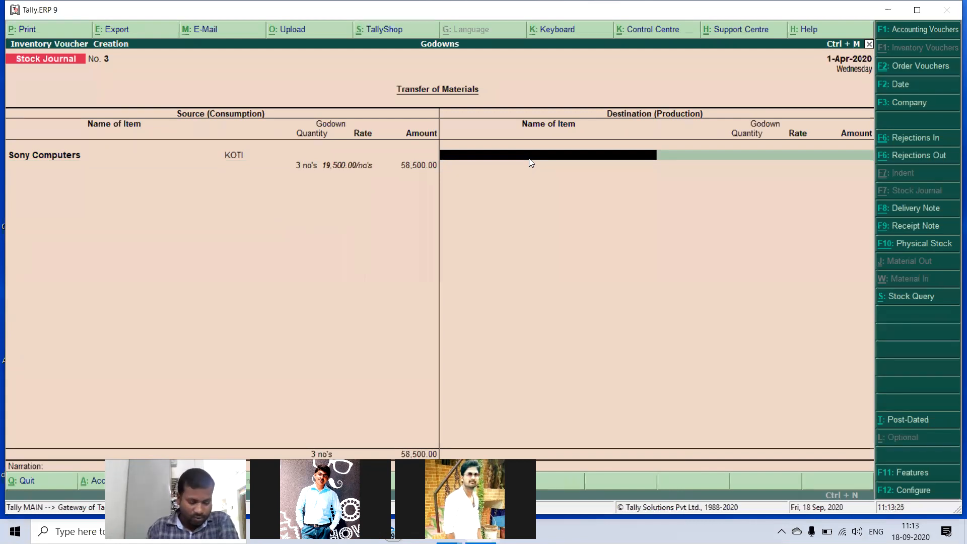
- Enter Sony Computers as the destination item in the DSNR godown with 3 no's, keeping the suggested rate and amount
{"action": "type", "text": "S"}
{"action": "key", "text": "Return"}
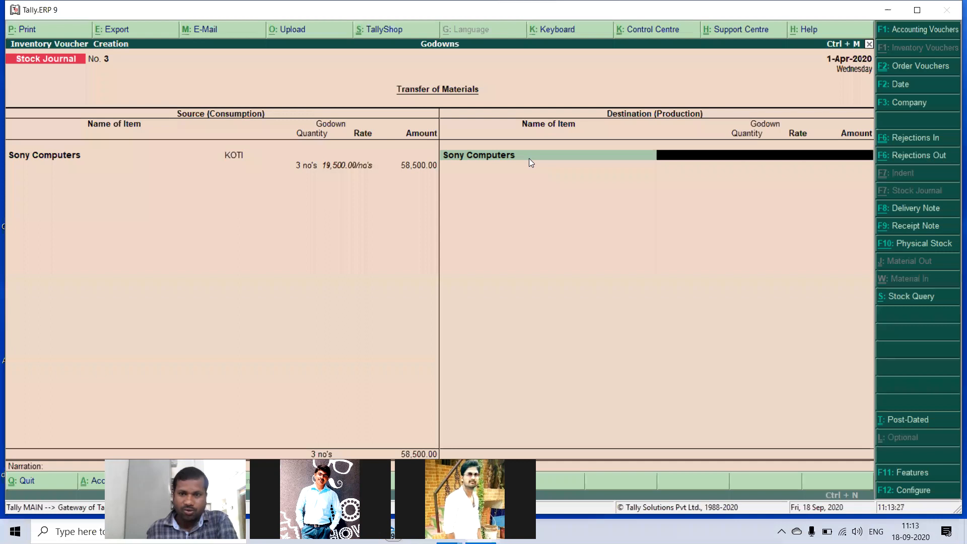
{"action": "type", "text": "D"}
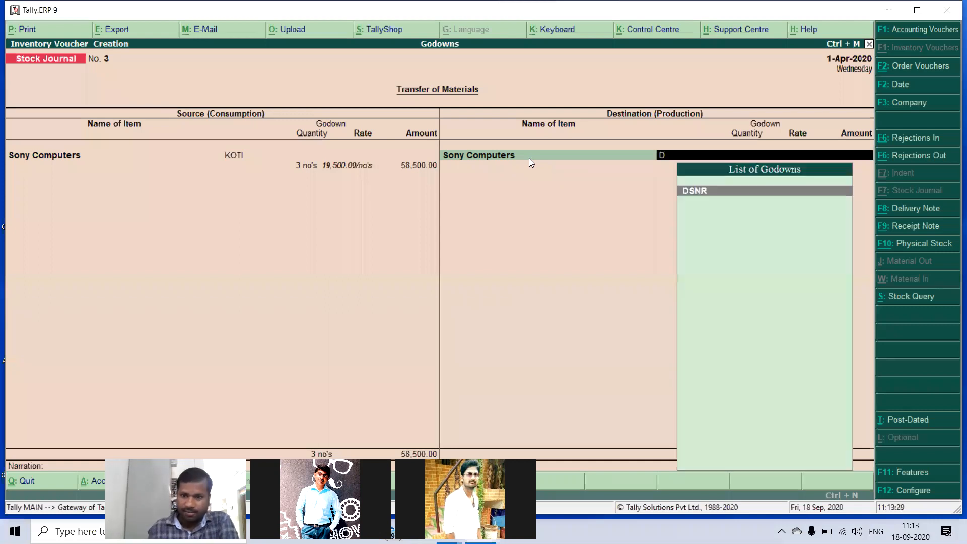
{"action": "key", "text": "Return"}
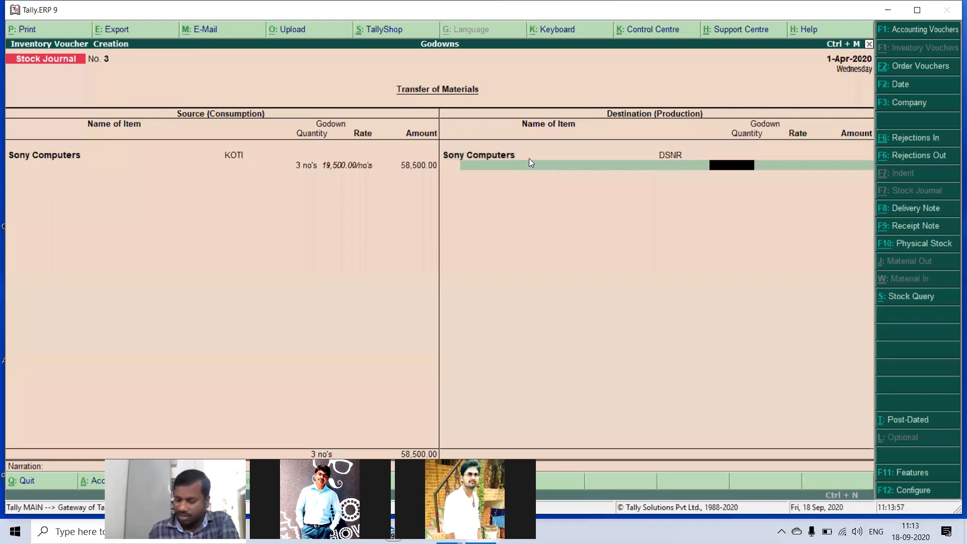
{"action": "type", "text": "3"}
{"action": "key", "text": "Return"}
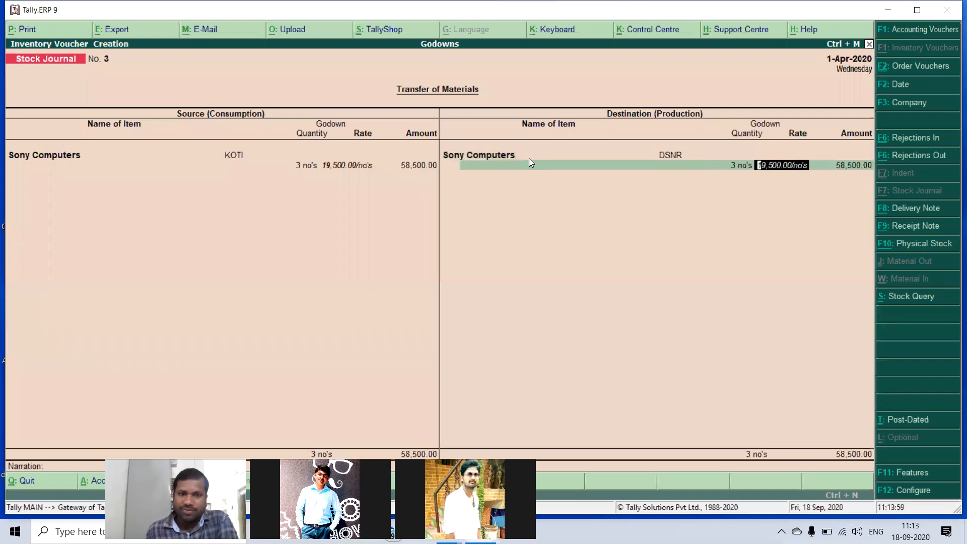
{"action": "key", "text": "Return"}
{"action": "key", "text": "Return"}
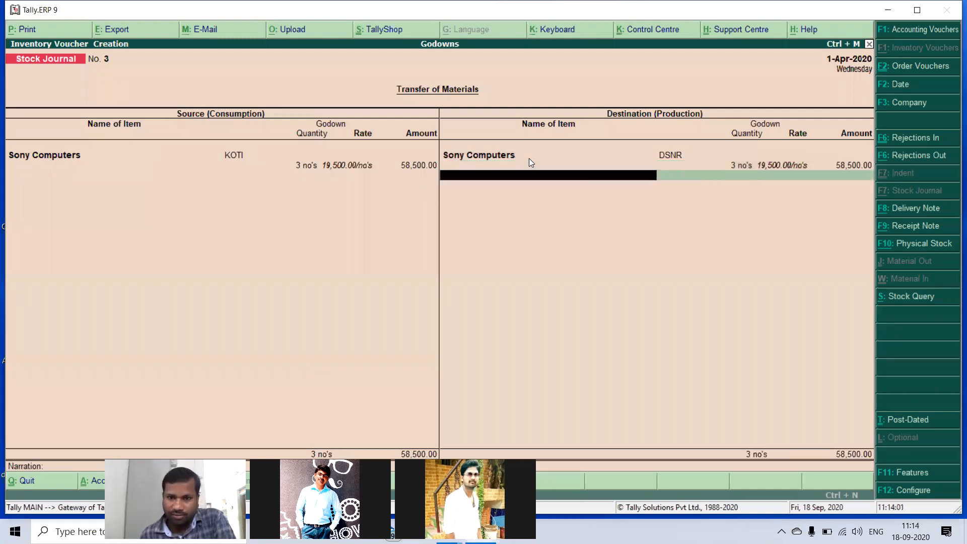
- End the destination item list, leave the narration empty and accept the third stock journal
{"action": "key", "text": "Return"}
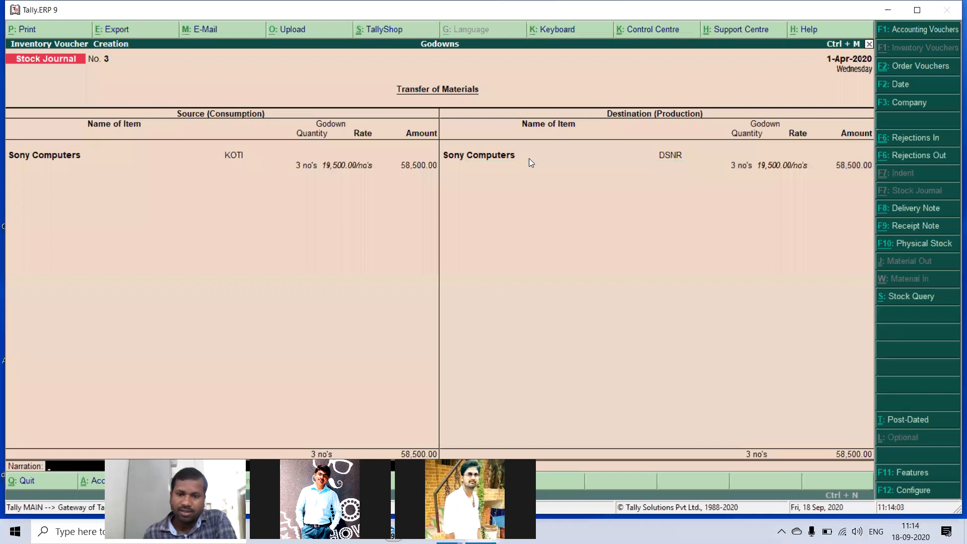
{"action": "key", "text": "Return"}
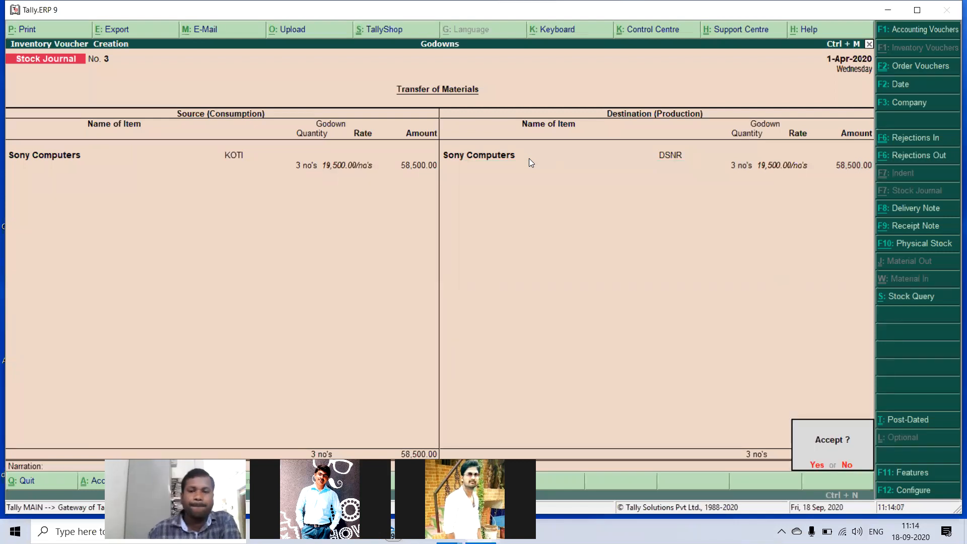
{"action": "key", "text": "y"}
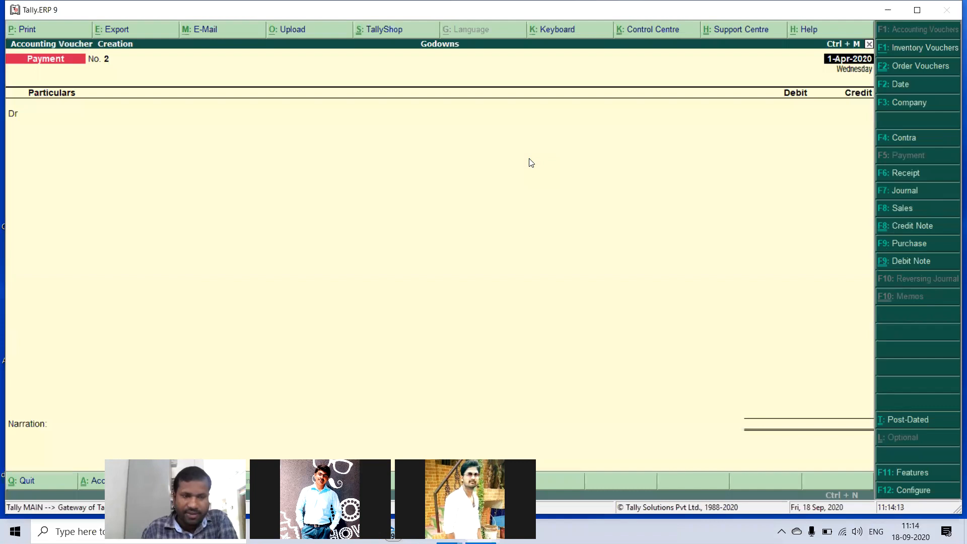
- Start a sales voucher dated 1-Apr-2020 with reference number 112
{"action": "key", "text": "F8"}
{"action": "key", "text": "Return"}
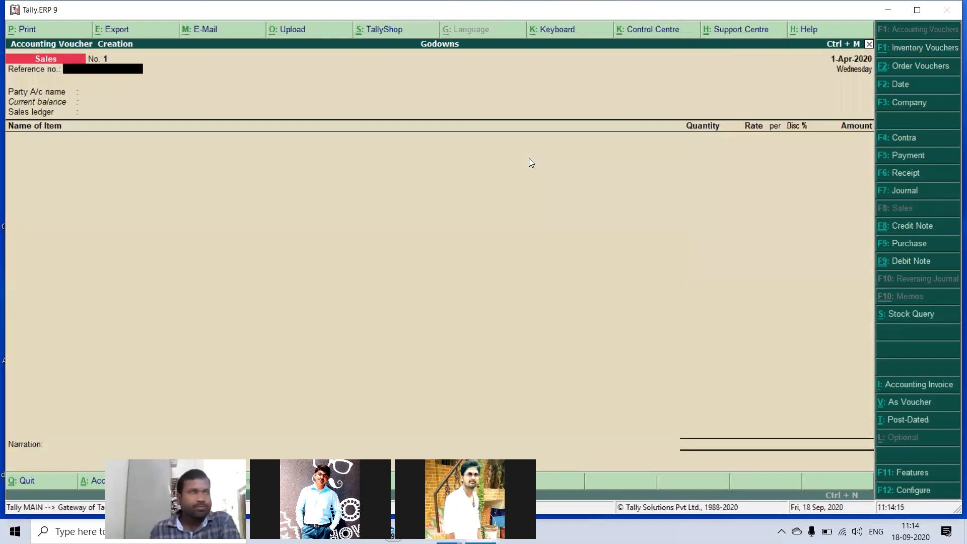
{"action": "type", "text": "112"}
{"action": "key", "text": "Return"}
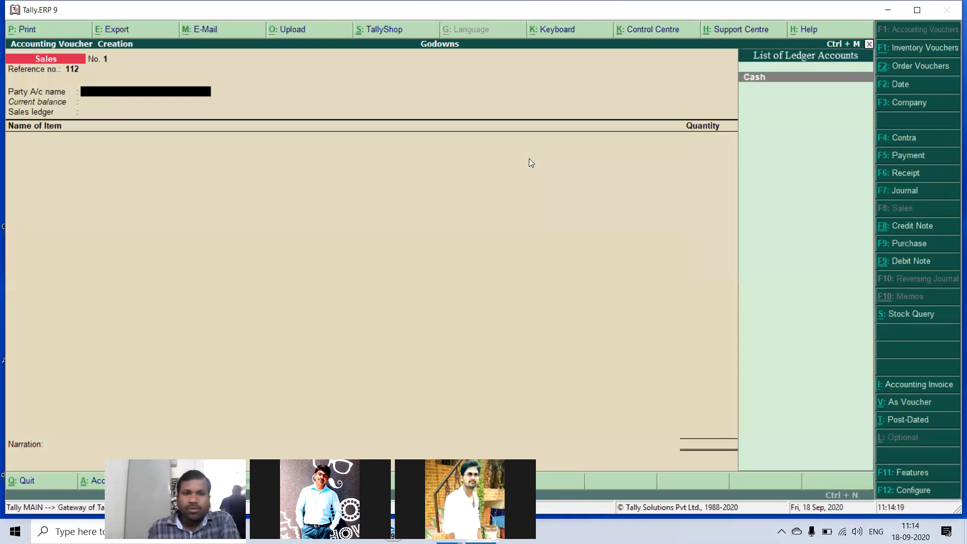
- Choose Cash as the party account, keep the default party details, and set the sales ledger to Sales
{"action": "key", "text": "Return"}
{"action": "key", "text": "Return"}
{"action": "key", "text": "Return"}
{"action": "key", "text": "Return"}
{"action": "key", "text": "Return"}
{"action": "key", "text": "Return"}
{"action": "key", "text": "Return"}
{"action": "key", "text": "Return"}
{"action": "key", "text": "Return"}
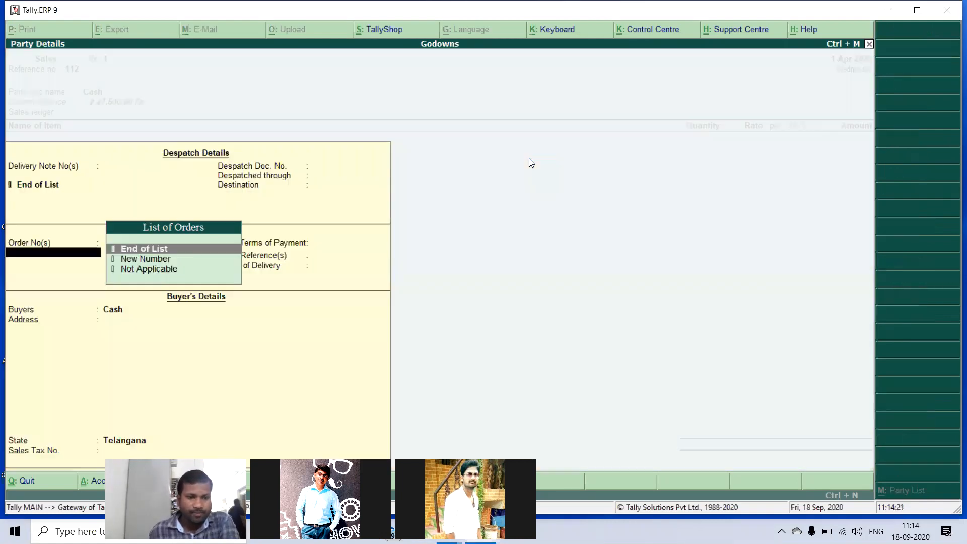
{"action": "key", "text": "Return"}
{"action": "key", "text": "Return"}
{"action": "key", "text": "Return"}
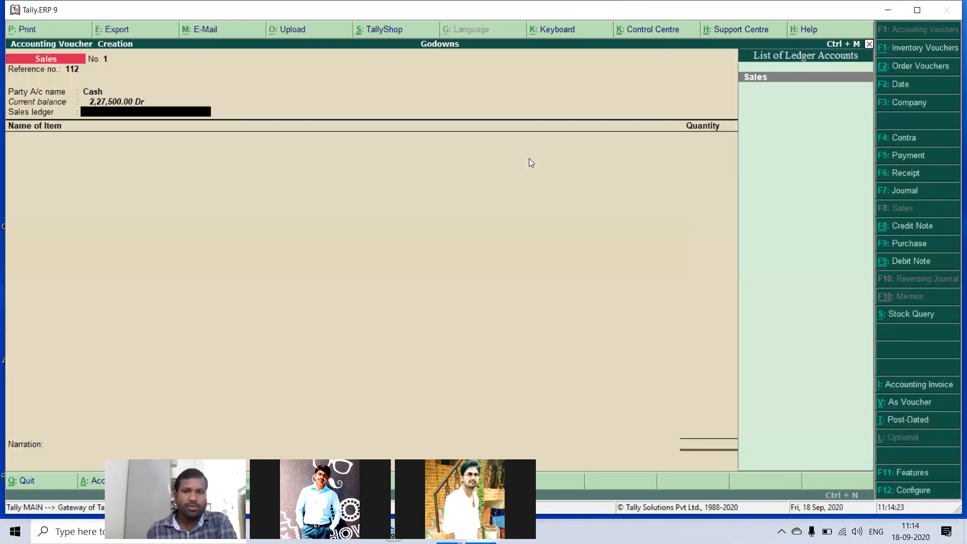
{"action": "key", "text": "Return"}
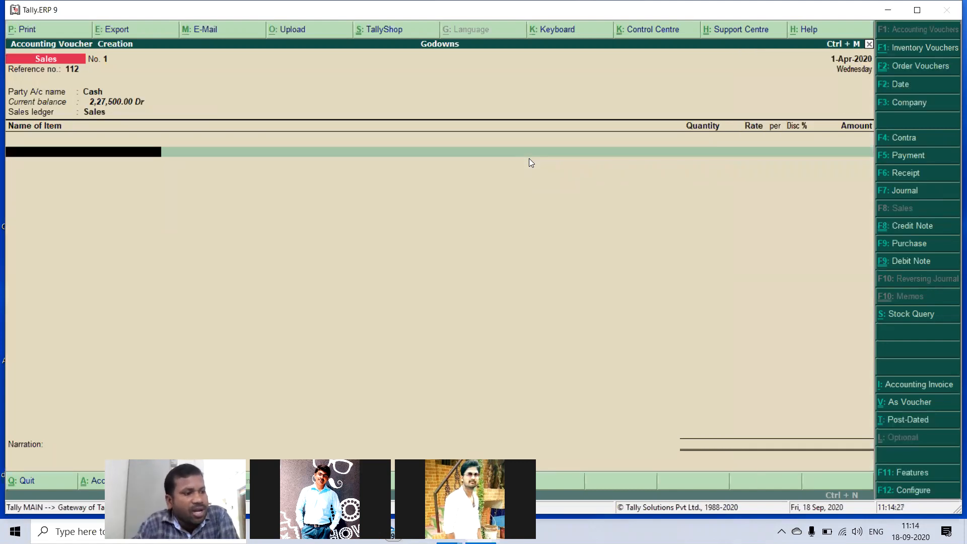
- Add HCL Computers to the sale with tracking and order numbers Not Applicable, allocated from the Main Location godown
{"action": "type", "text": "H"}
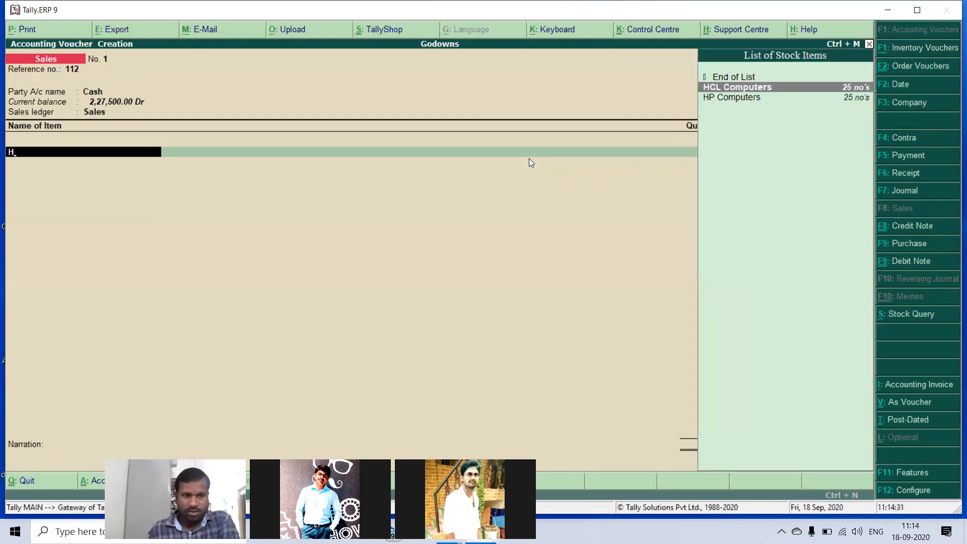
{"action": "key", "text": "Return"}
{"action": "key", "text": "Return"}
{"action": "key", "text": "Return"}
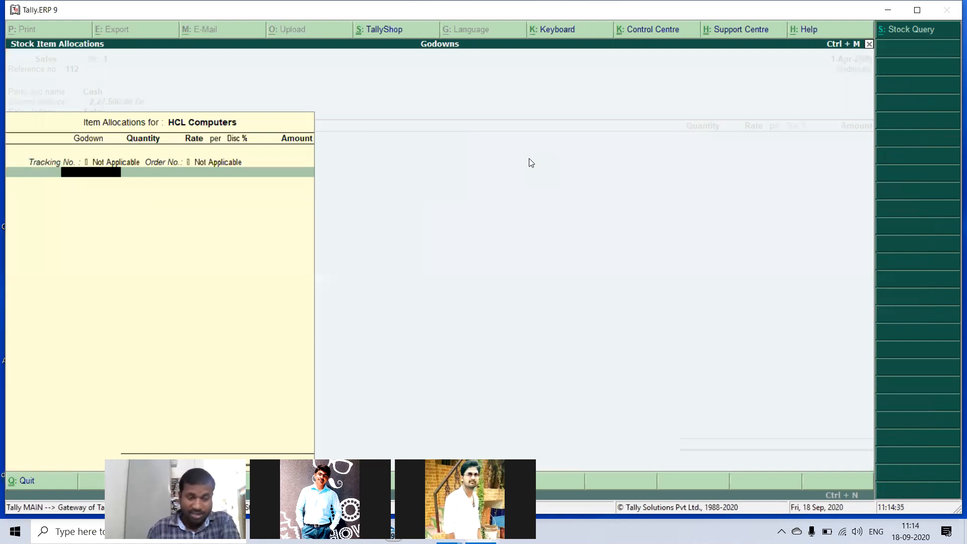
{"action": "type", "text": "M"}
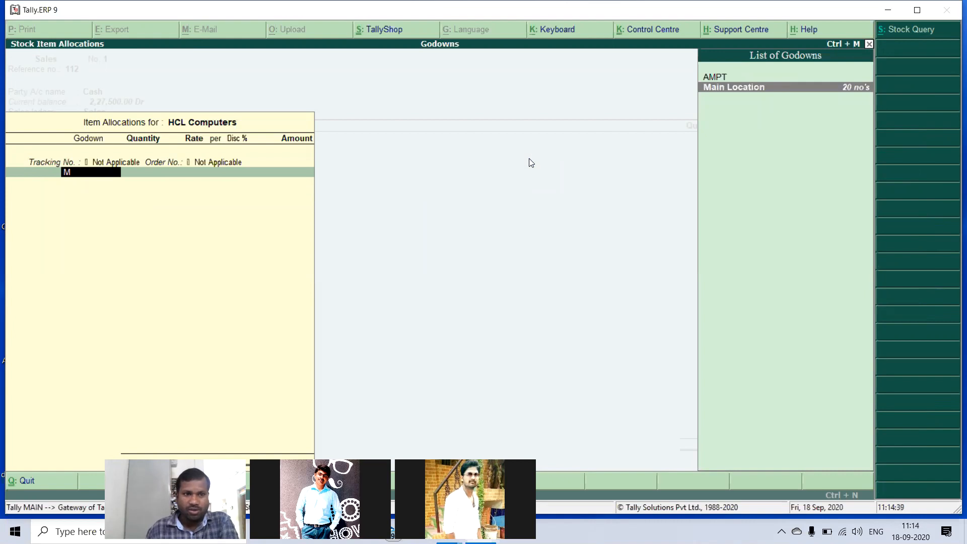
{"action": "key", "text": "Return"}
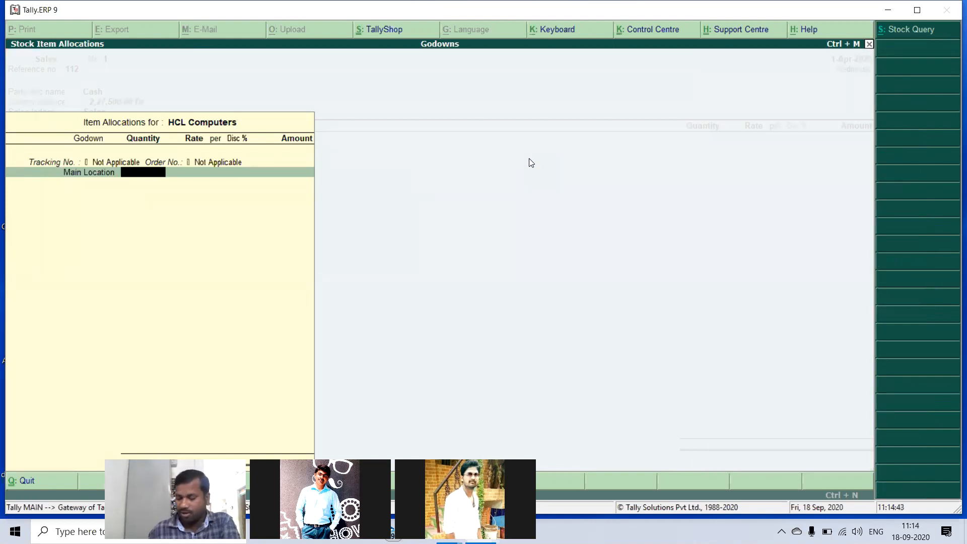
- Set the HCL Computers allocation to 18 no's at a rate of 27,500 and keep the calculated amount
{"action": "type", "text": "18"}
{"action": "key", "text": "Return"}
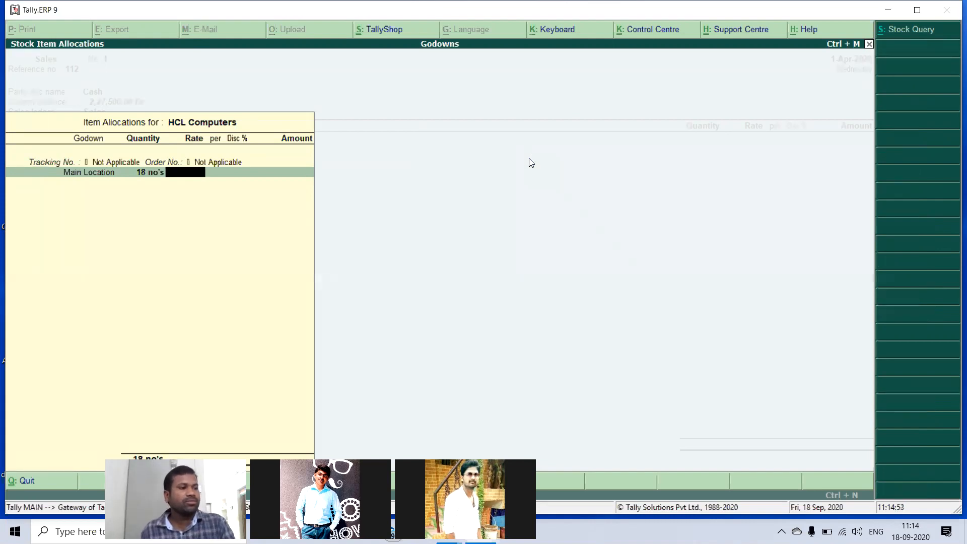
{"action": "type", "text": "27500"}
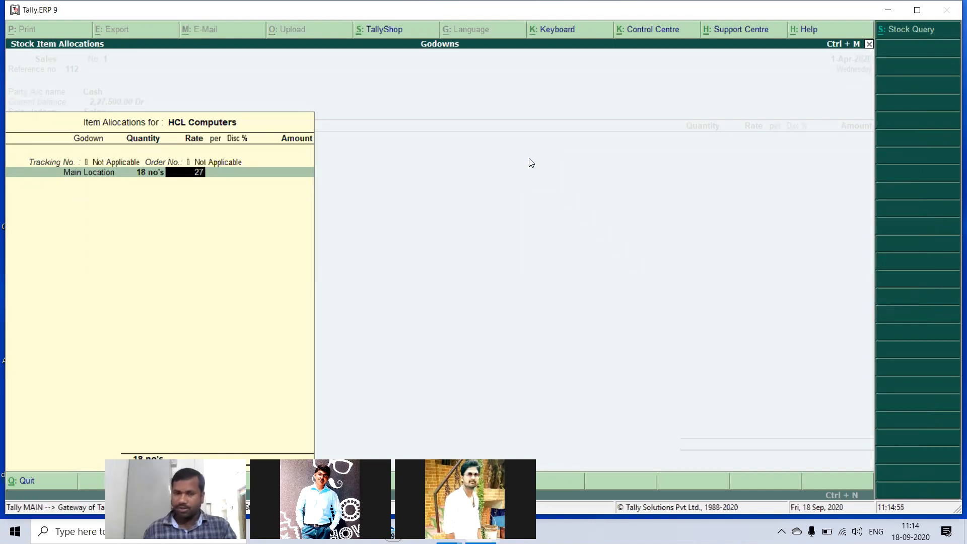
{"action": "key", "text": "Return"}
{"action": "key", "text": "Return"}
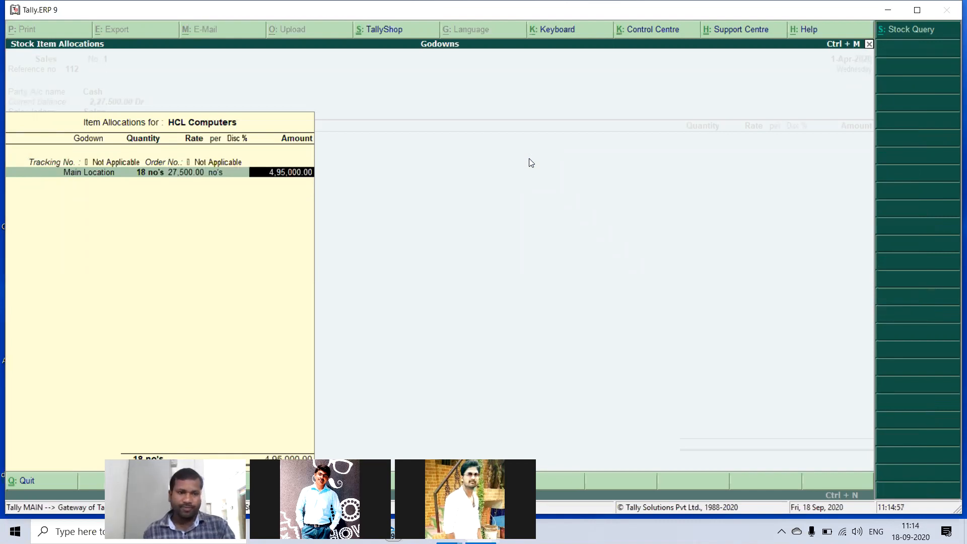
{"action": "key", "text": "Return"}
{"action": "key", "text": "Return"}
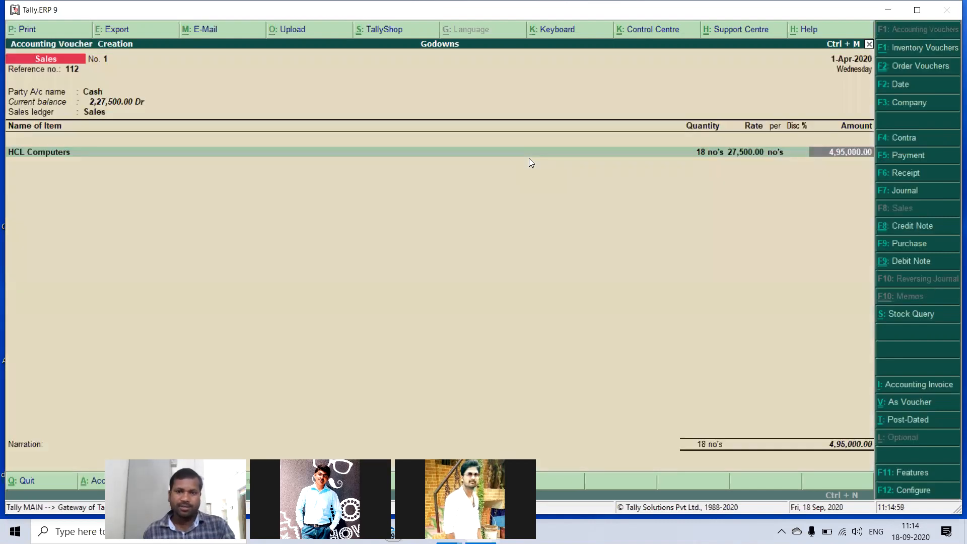
{"action": "key", "text": "Return"}
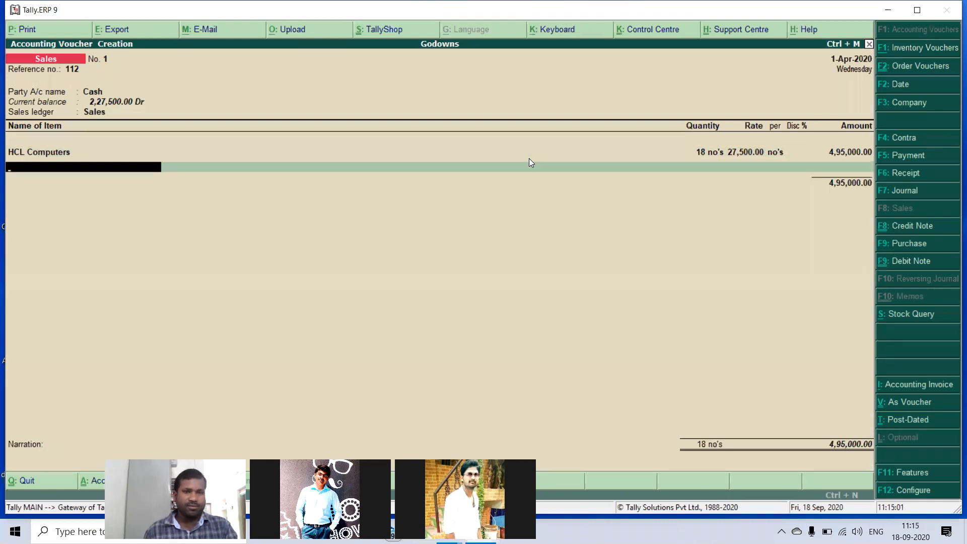
- End the sales item list, leave the narration empty and accept the sales voucher
{"action": "key", "text": "Return"}
{"action": "key", "text": "Return"}
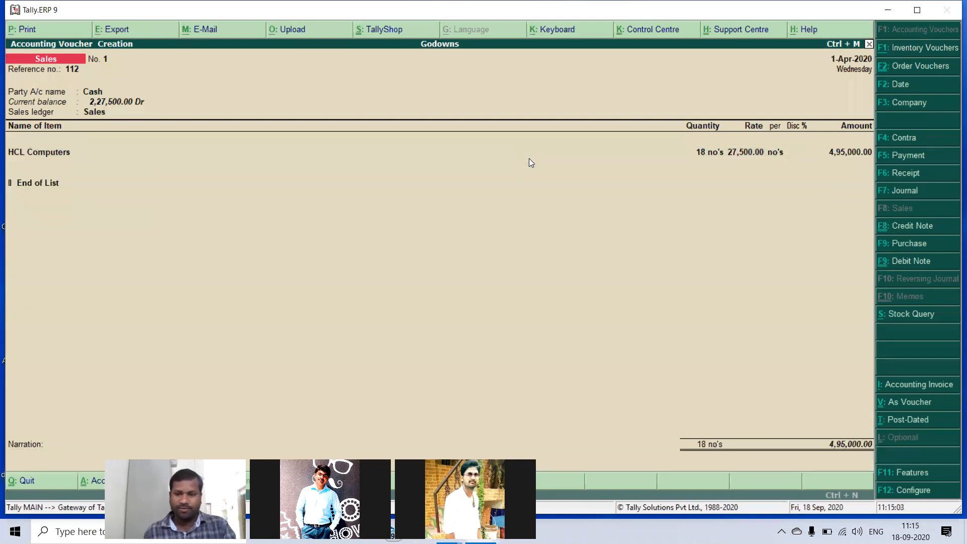
{"action": "key", "text": "Return"}
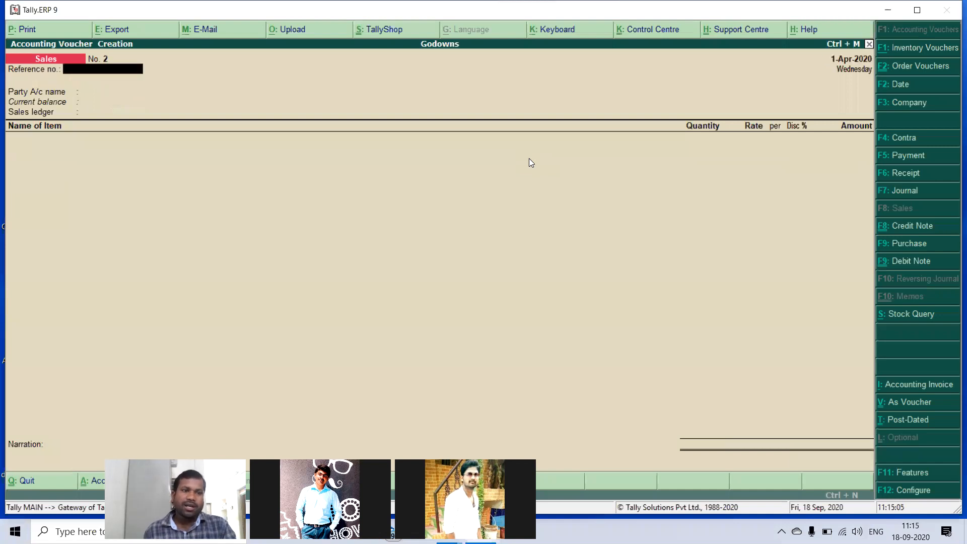
- Start the second sales voucher with Cash as the party, default party details and Sales as the sales ledger
{"action": "key", "text": "Return"}
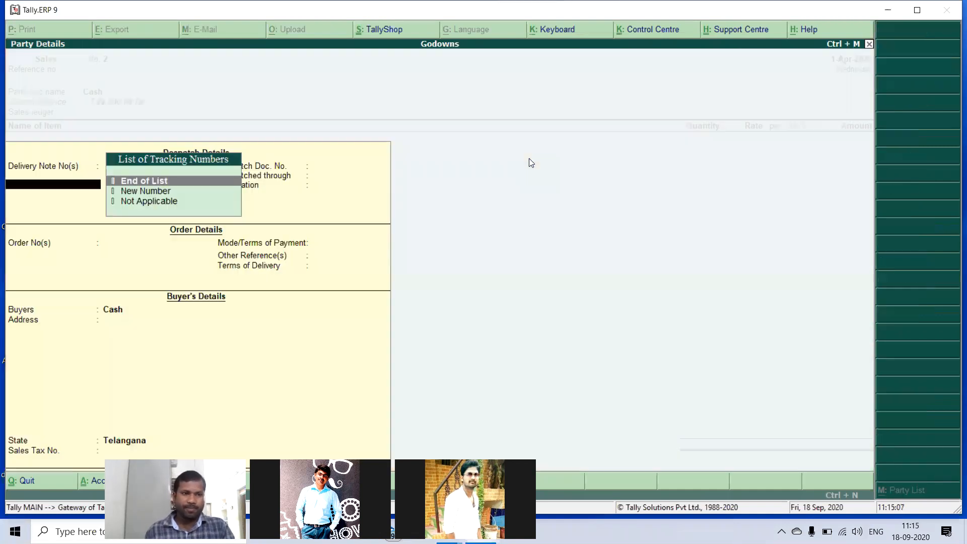
{"action": "key", "text": "ctrl+a"}
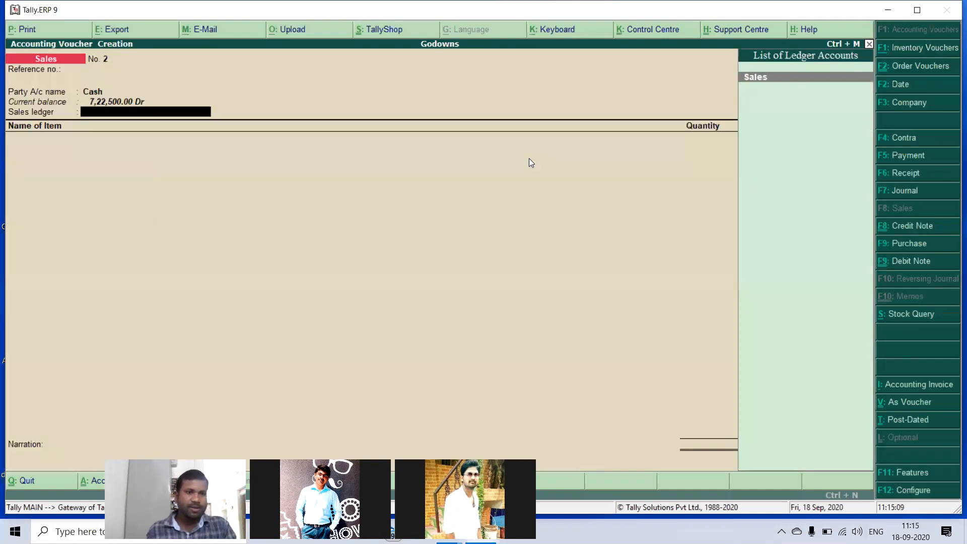
{"action": "key", "text": "Return"}
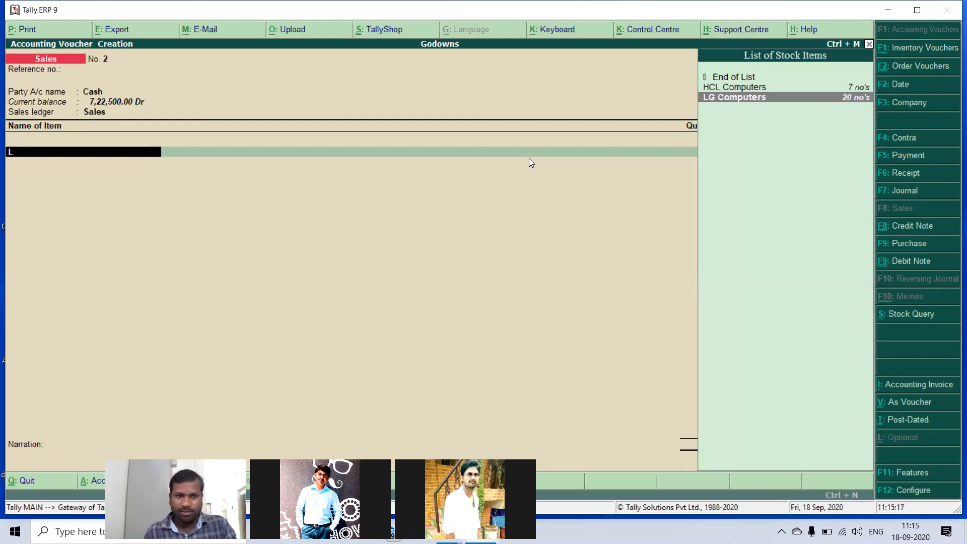
- Add LG Computers to the sale with tracking and order numbers Not Applicable, allocated from the Main Location godown
{"action": "key", "text": "Return"}
{"action": "key", "text": "Return"}
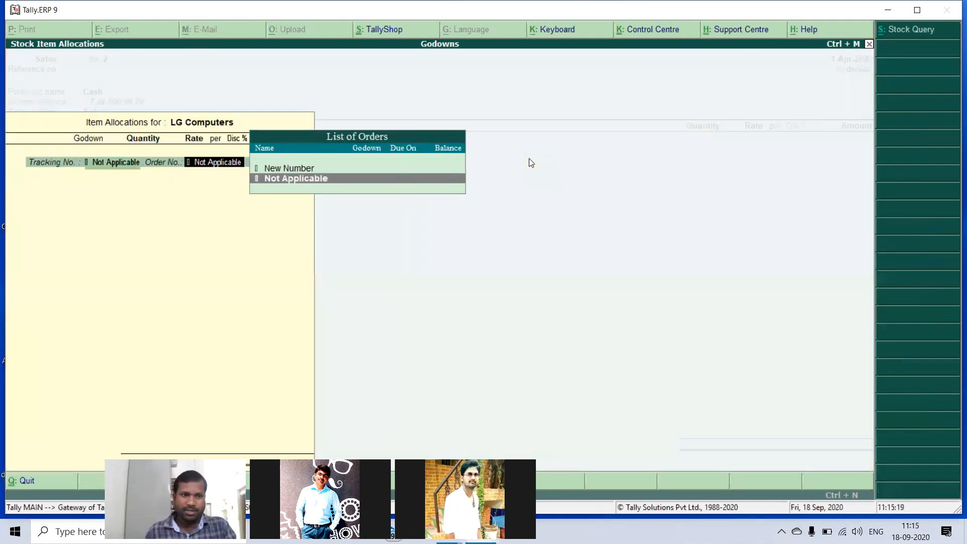
{"action": "key", "text": "Return"}
{"action": "type", "text": "M"}
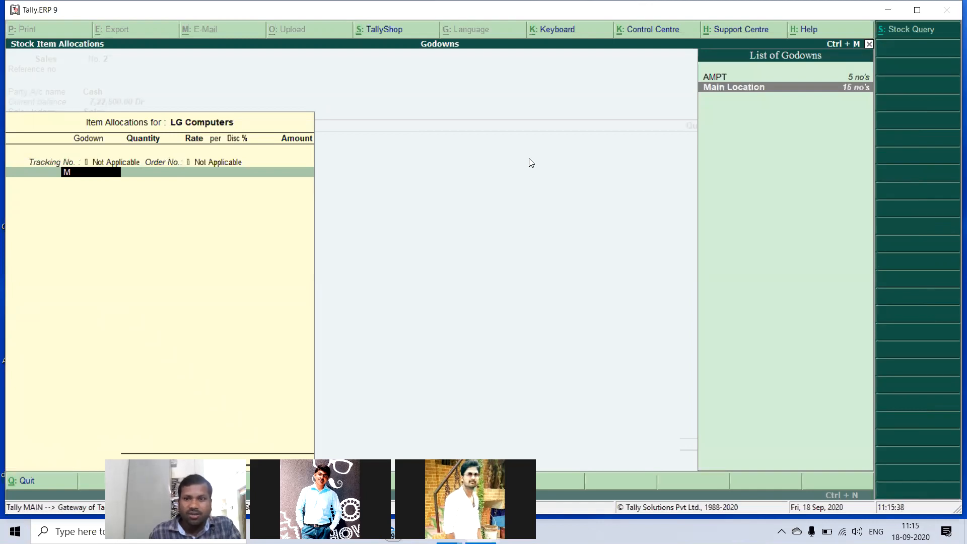
{"action": "key", "text": "Return"}
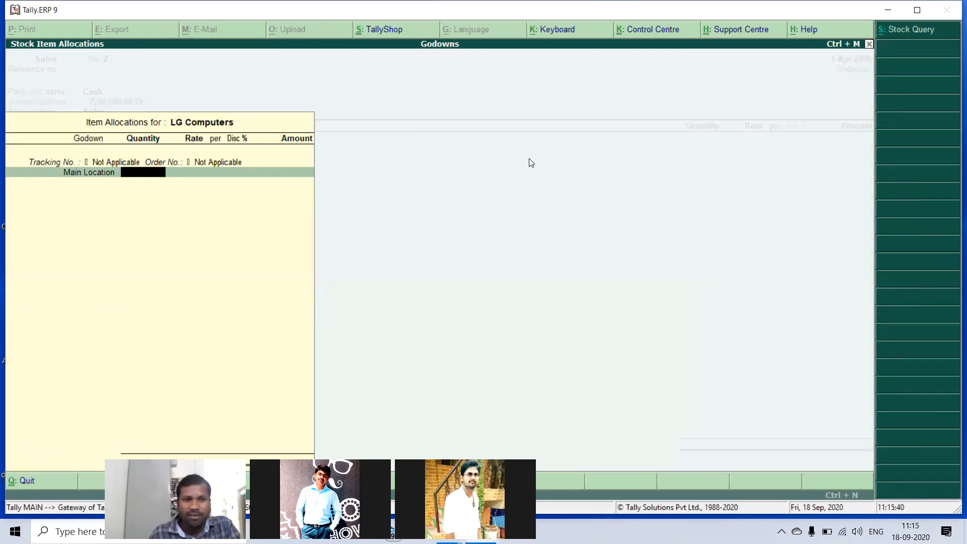
- Set the Main Location allocation of LG Computers to 15 no's at a rate of 22,500 and keep the calculated amount
{"action": "type", "text": "15"}
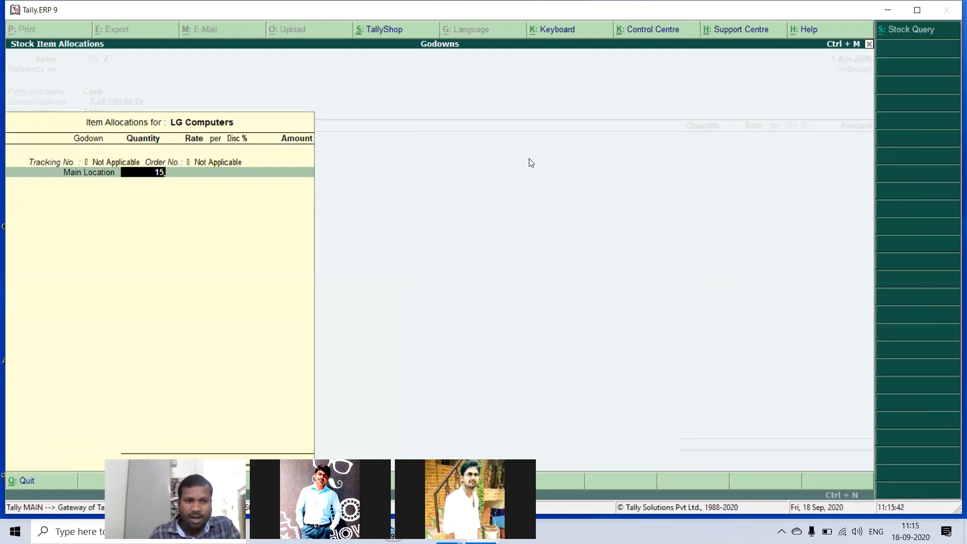
{"action": "key", "text": "Return"}
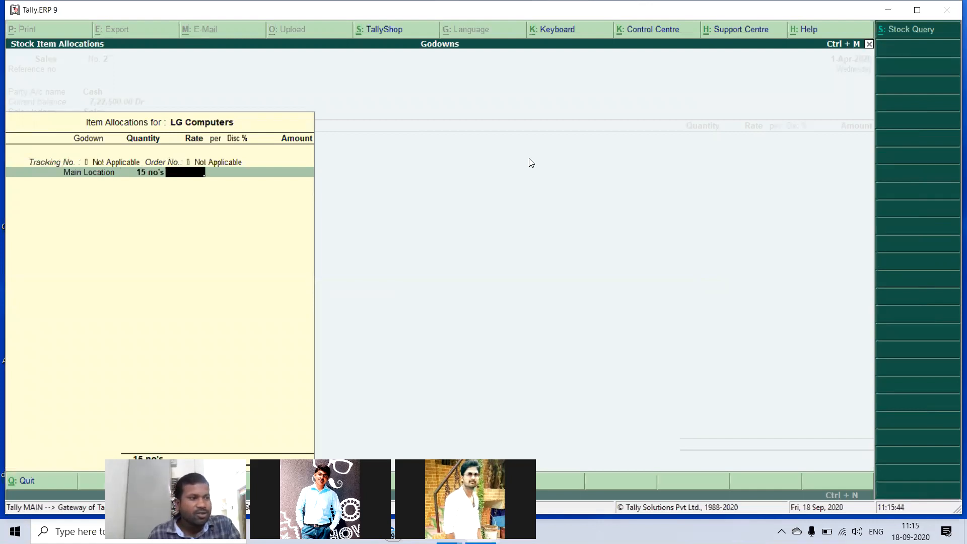
{"action": "type", "text": "22500"}
{"action": "key", "text": "Return"}
{"action": "key", "text": "Return"}
{"action": "key", "text": "Return"}
{"action": "key", "text": "Return"}
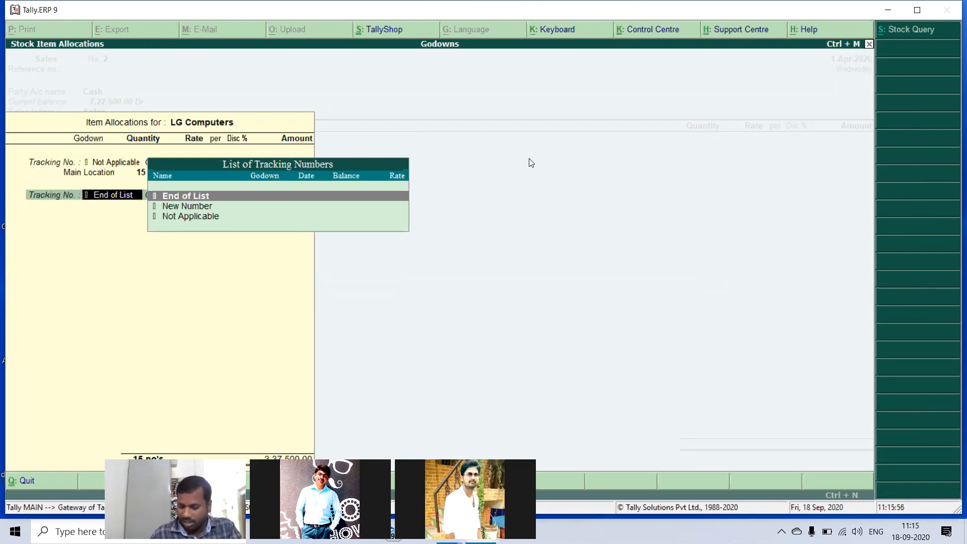
- Add a second LG Computers allocation from the AMPT godown, with tracking and order numbers Not Applicable
{"action": "key", "text": "Down"}
{"action": "key", "text": "Down"}
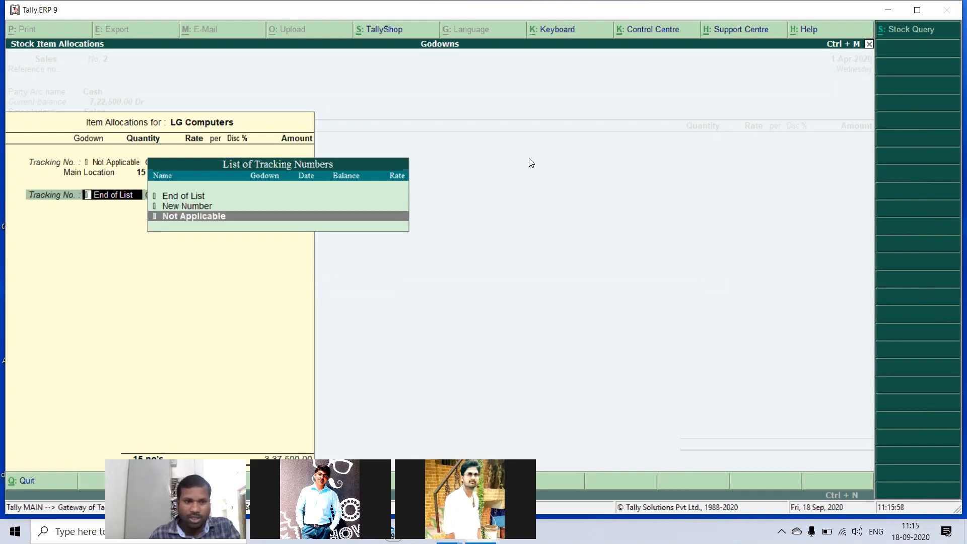
{"action": "key", "text": "Return"}
{"action": "key", "text": "Return"}
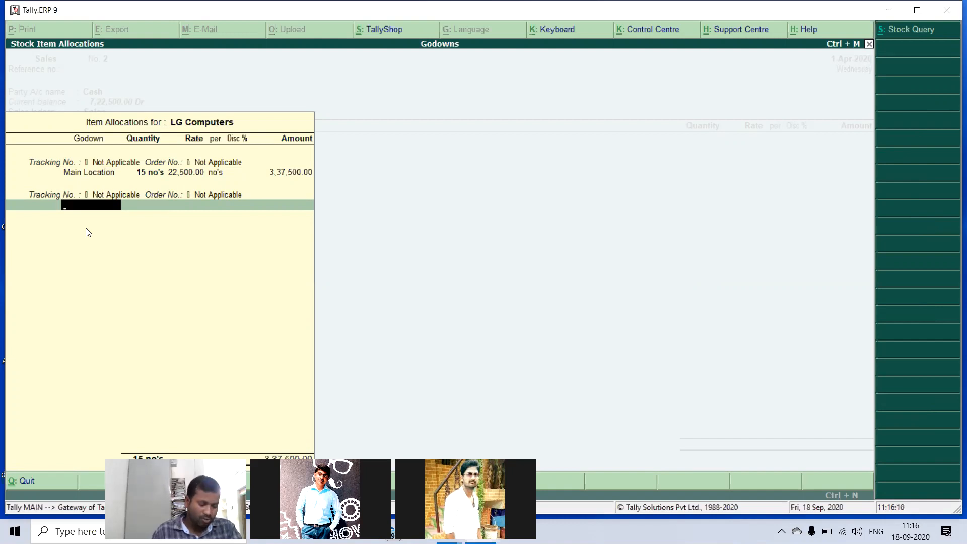
{"action": "type", "text": "A"}
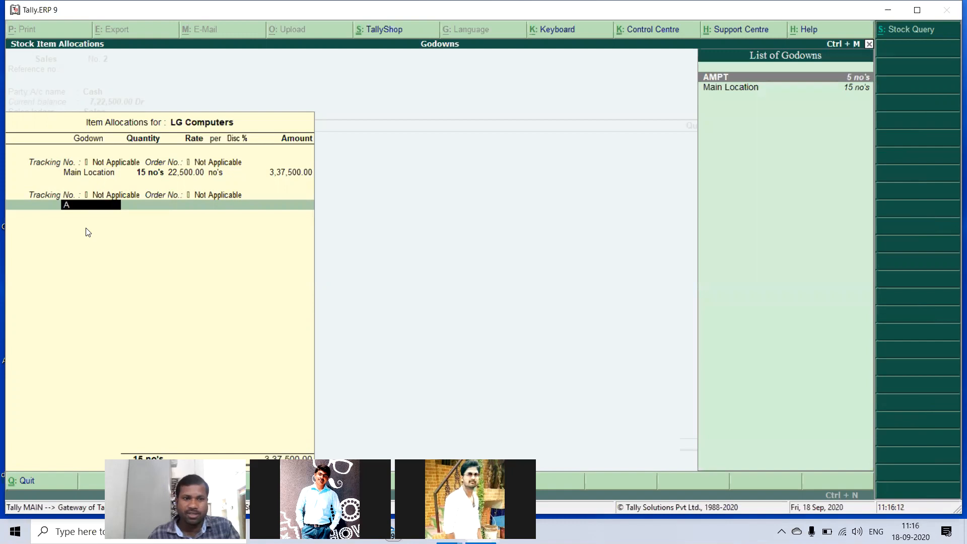
{"action": "key", "text": "Return"}
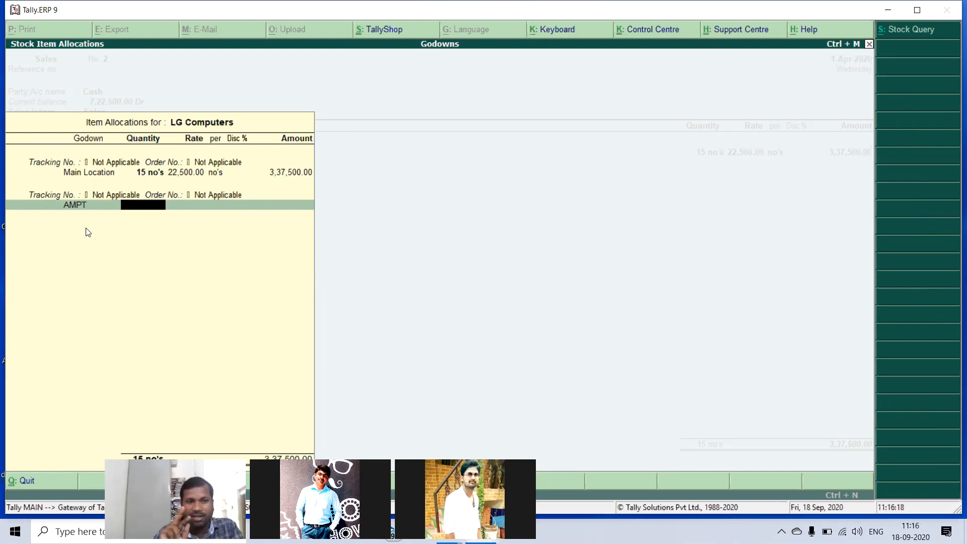
- Set the AMPT allocation to 3 no's, keep the 22,500 rate and calculated amount, and end the LG Computers allocations
{"action": "type", "text": "3"}
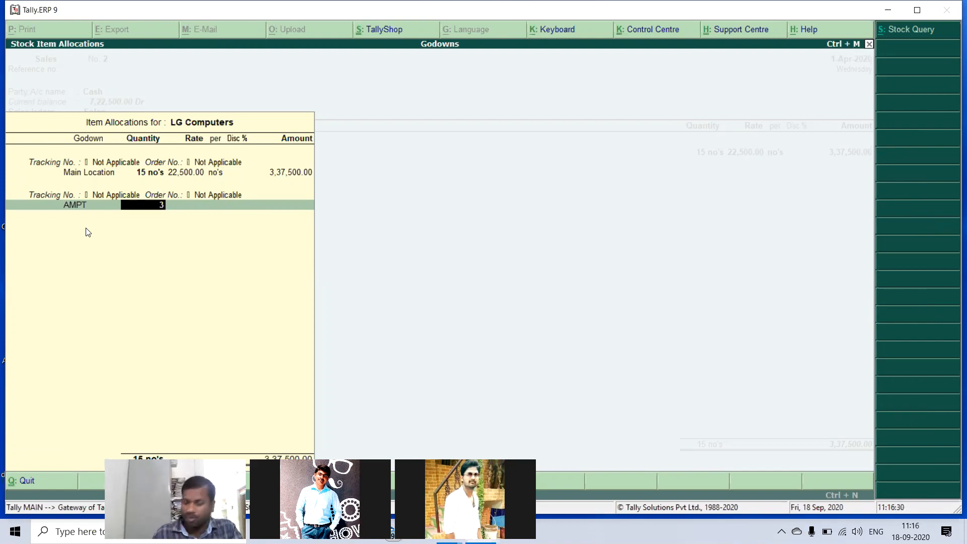
{"action": "key", "text": "Return"}
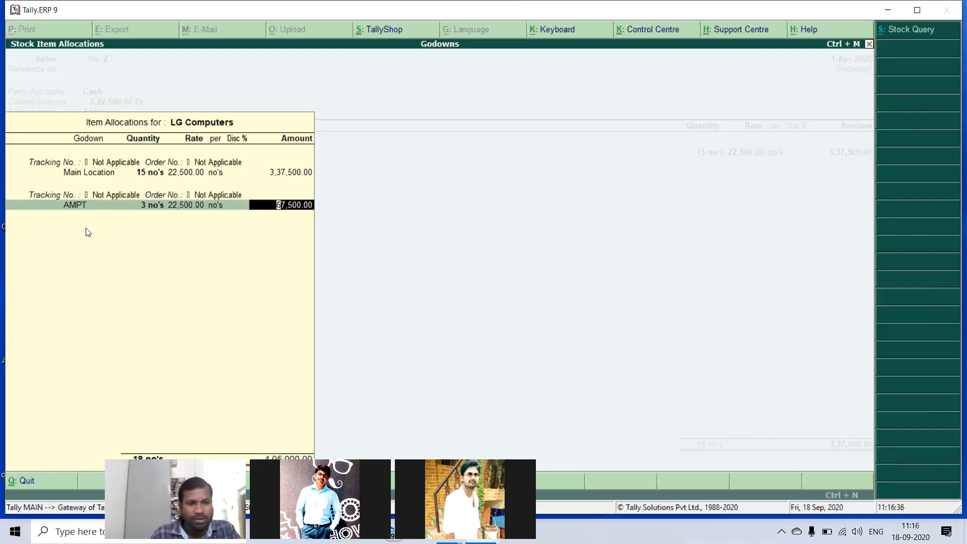
{"action": "key", "text": "Return"}
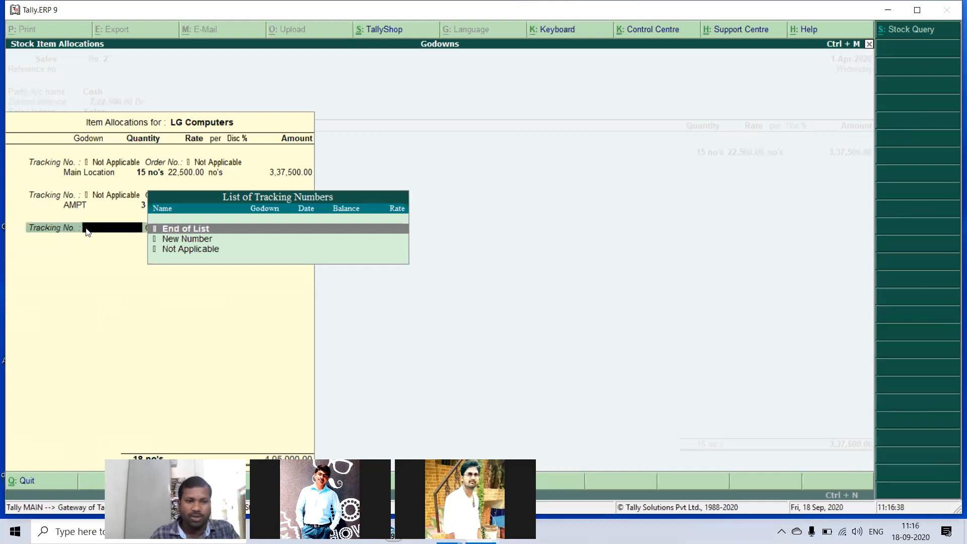
{"action": "key", "text": "Return"}
{"action": "key", "text": "Return"}
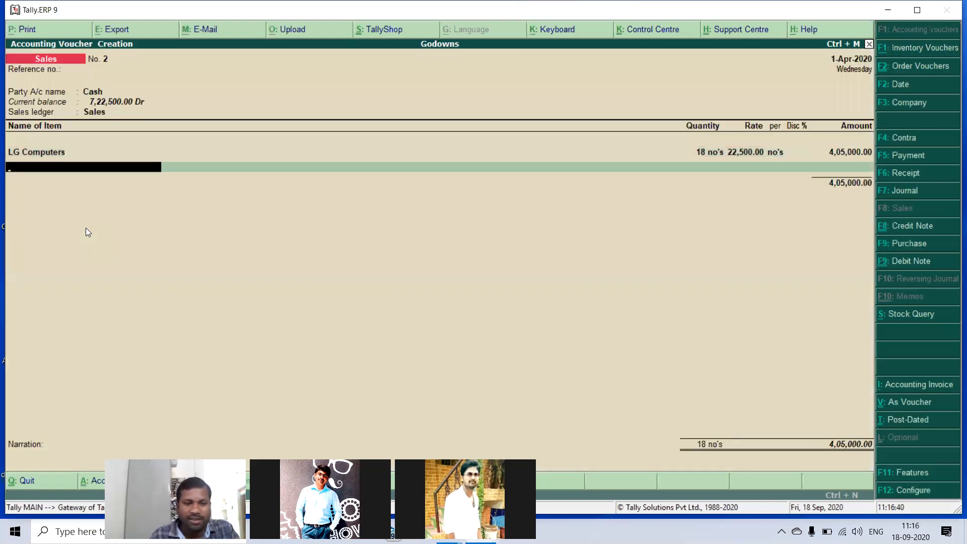
- End the item list after LG Computers, leave the narration empty and accept the sales voucher
{"action": "key", "text": "Return"}
{"action": "key", "text": "Return"}
{"action": "key", "text": "Return"}
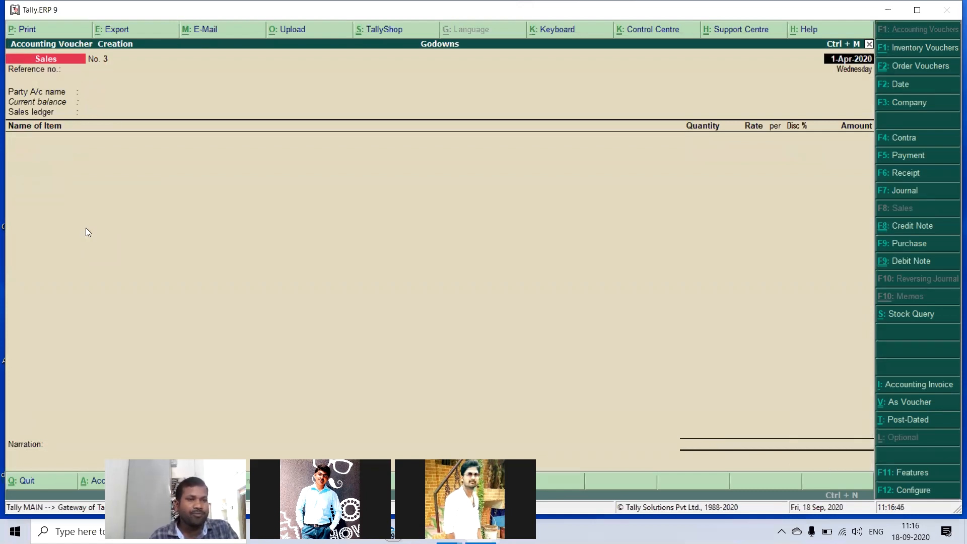
- Start the third sales voucher dated 1-Apr-2020 with Cash as the party, default party details and the Sales ledger
{"action": "key", "text": "Return"}
{"action": "key", "text": "Return"}
{"action": "key", "text": "Return"}
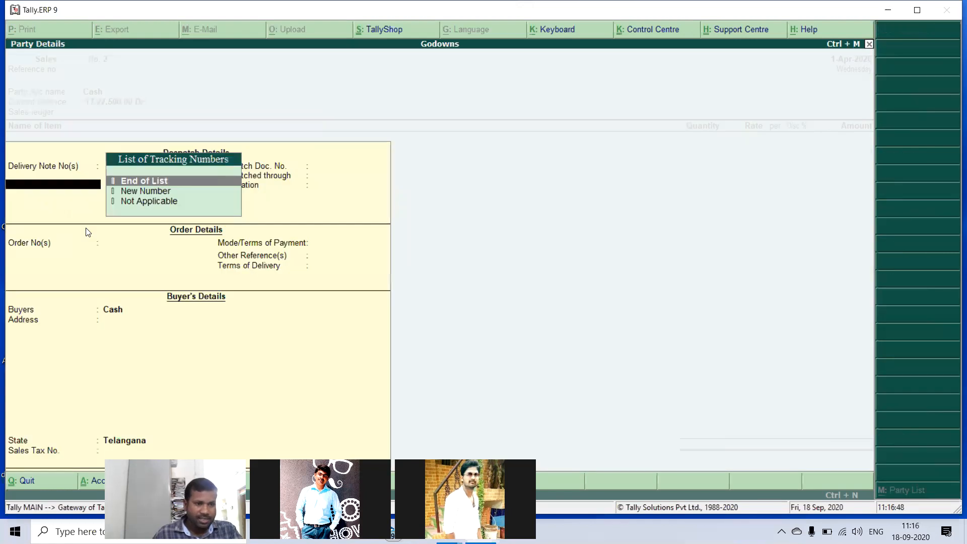
{"action": "key", "text": "ctrl+a"}
{"action": "key", "text": "Return"}
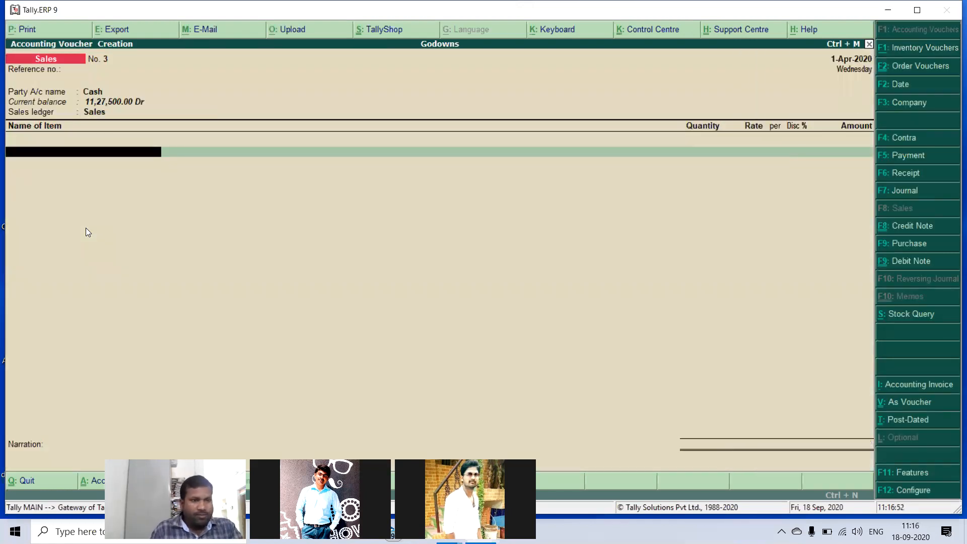
- Add HP Computers to the sale with tracking and order numbers Not Applicable, allocated from the Main Location godown
{"action": "type", "text": "S"}
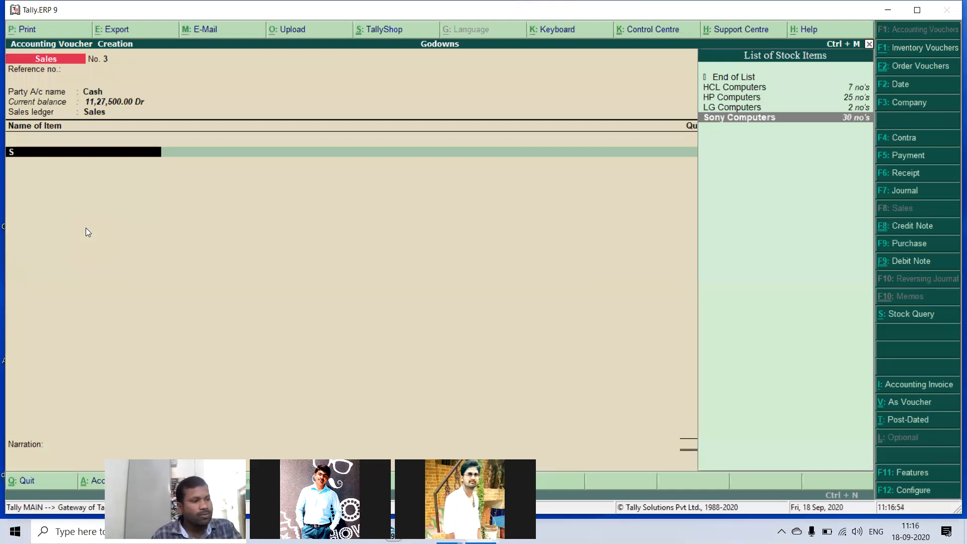
{"action": "key", "text": "BackSpace"}
{"action": "type", "text": "H"}
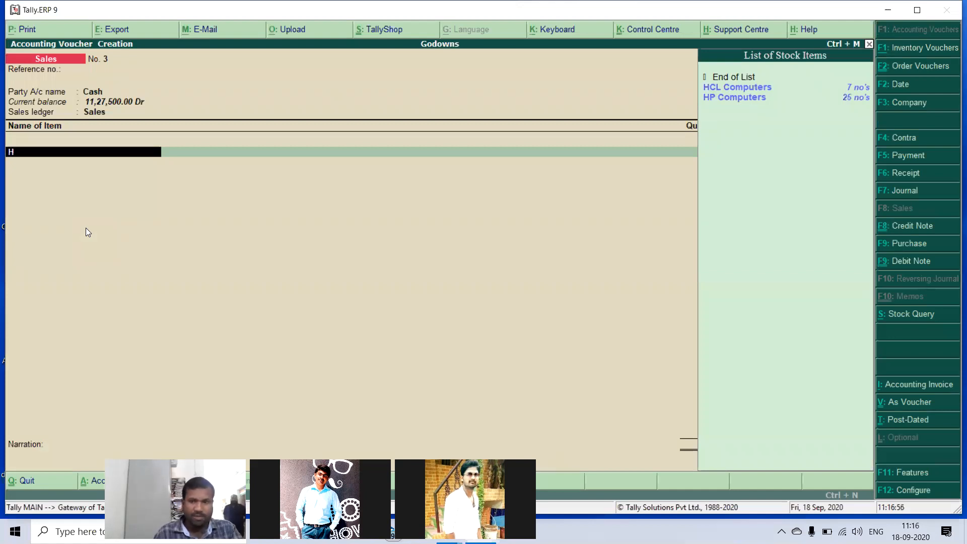
{"action": "key", "text": "Down"}
{"action": "key", "text": "Down"}
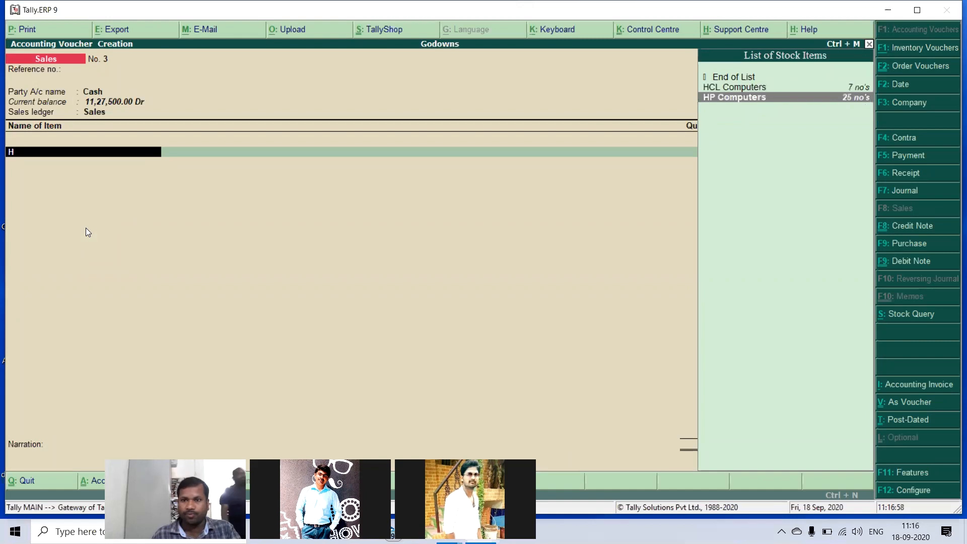
{"action": "key", "text": "Return"}
{"action": "key", "text": "Return"}
{"action": "key", "text": "Return"}
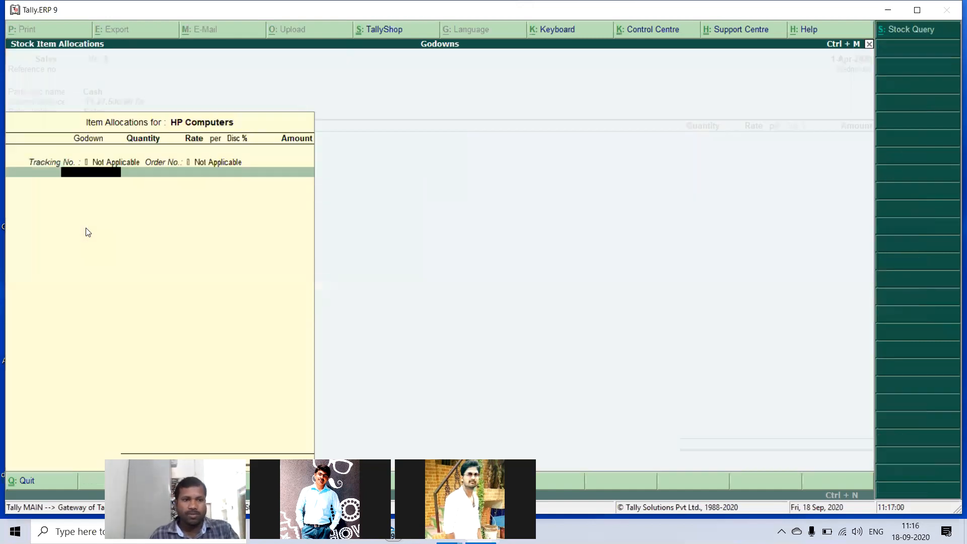
{"action": "type", "text": "M"}
{"action": "key", "text": "Return"}
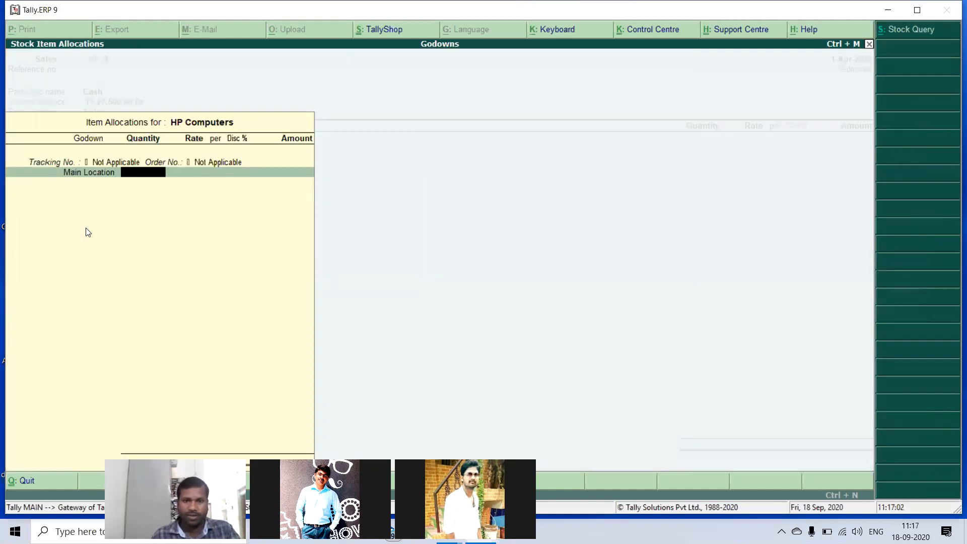
- Set the HP Computers allocation to 20 no's at a rate of 20,000, keep the calculated amount and end the allocations
{"action": "type", "text": "20"}
{"action": "key", "text": "Return"}
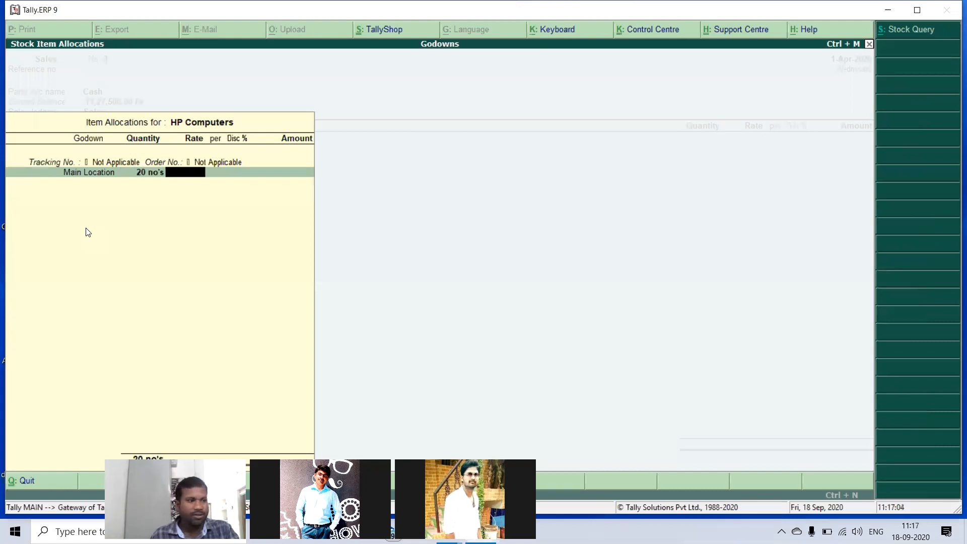
{"action": "type", "text": "20000"}
{"action": "key", "text": "Return"}
{"action": "key", "text": "Return"}
{"action": "key", "text": "Return"}
{"action": "key", "text": "Return"}
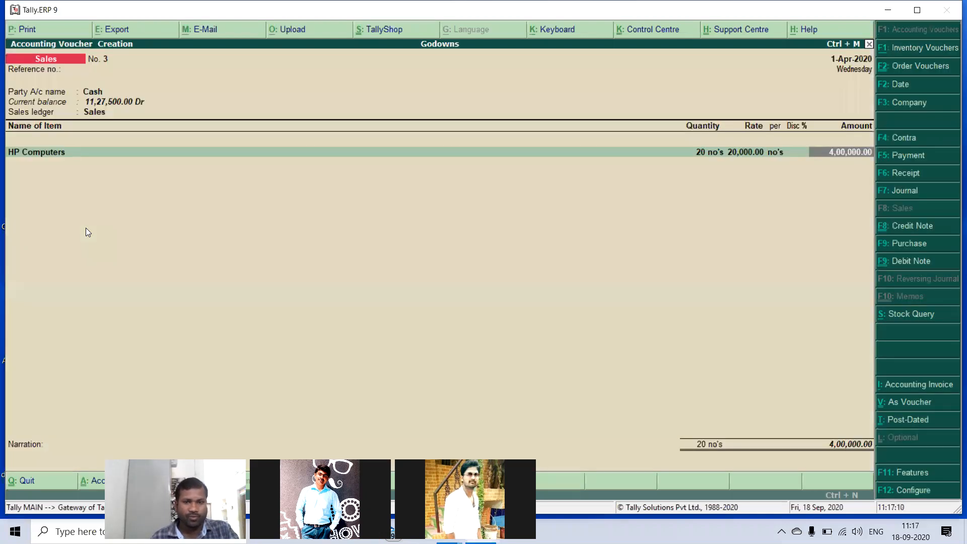
{"action": "key", "text": "Return"}
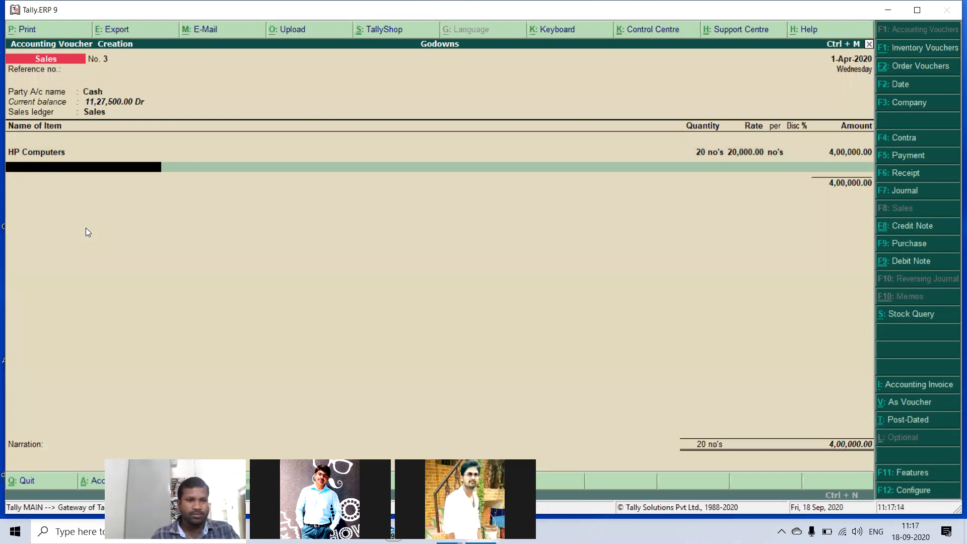
- End the item list after HP Computers, leave the narration empty and accept the sales voucher
{"action": "key", "text": "Return"}
{"action": "key", "text": "Return"}
{"action": "key", "text": "Return"}
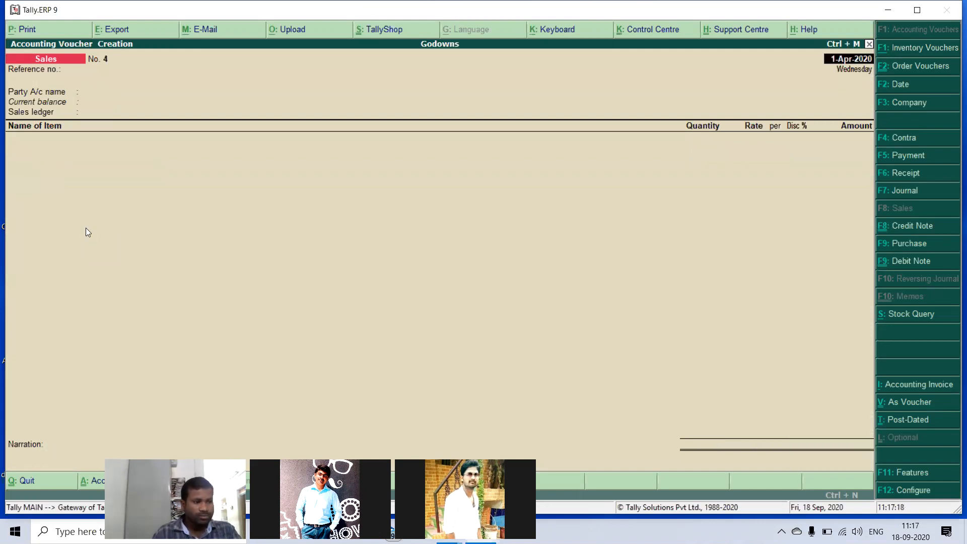
- Start the fourth sales voucher dated 1-Apr-2020 with Cash as the party, default party details and the Sales ledger
{"action": "key", "text": "Return"}
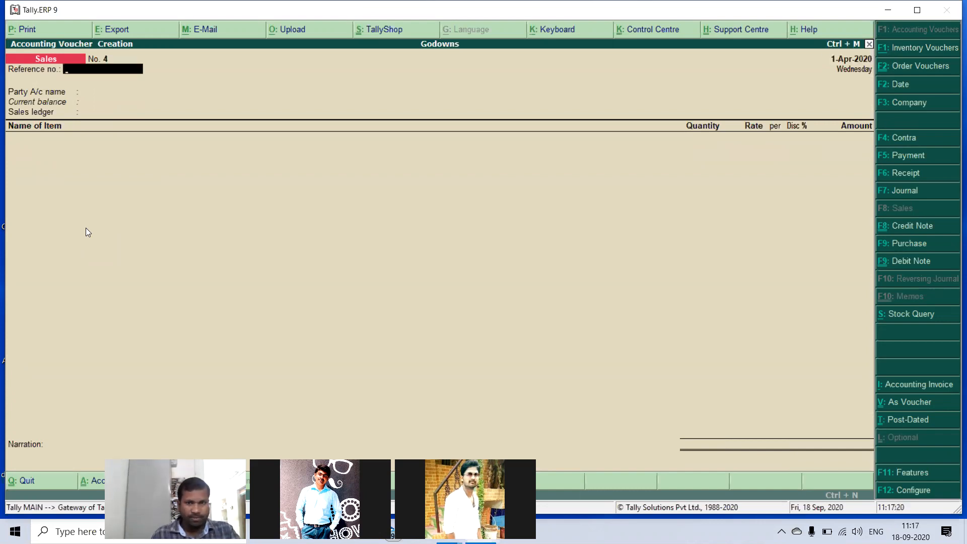
{"action": "key", "text": "Return"}
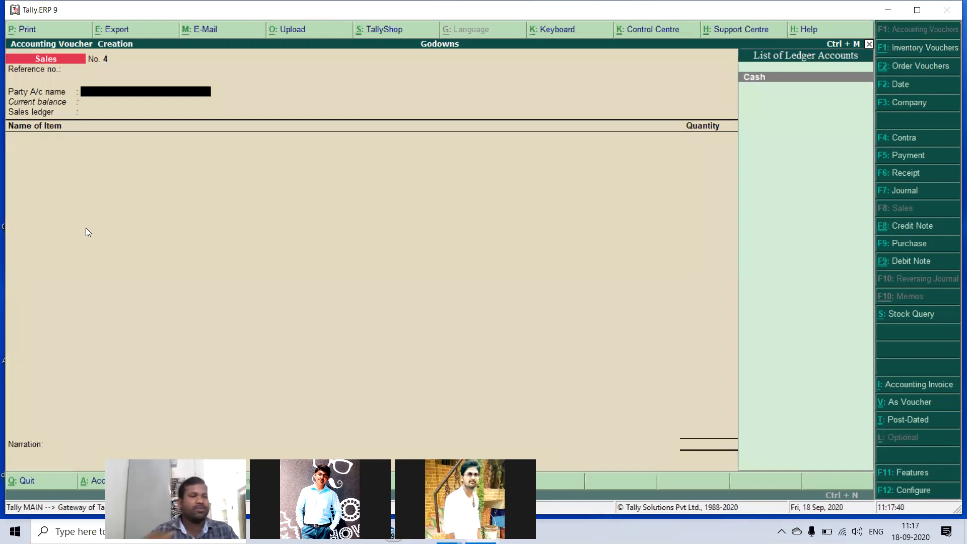
{"action": "key", "text": "Return"}
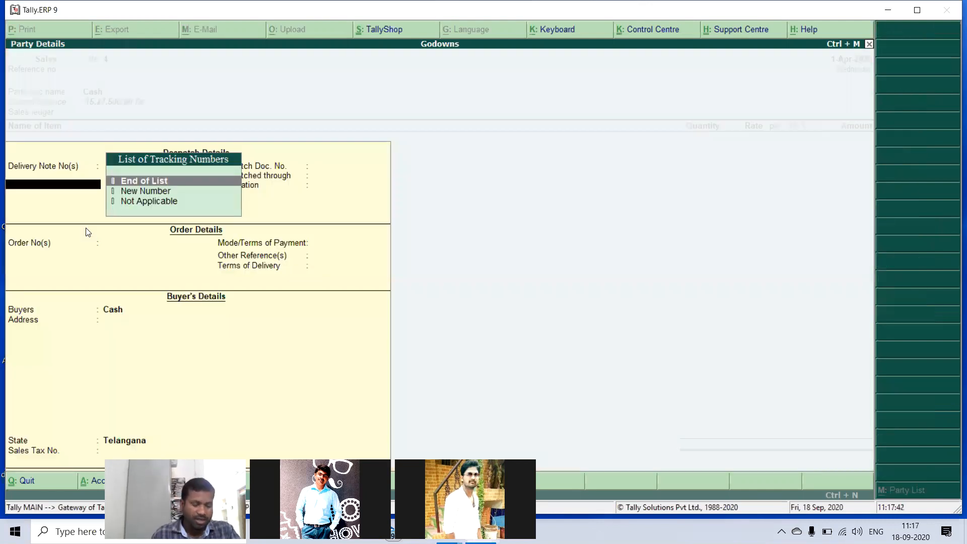
{"action": "key", "text": "ctrl+a"}
{"action": "key", "text": "Return"}
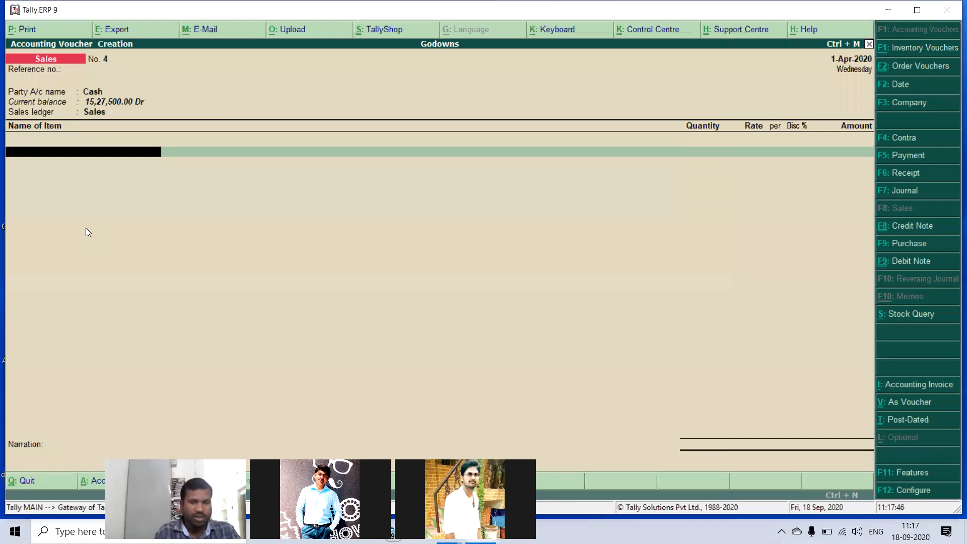
- Add Sony Computers to the sale with tracking and order numbers Not Applicable, allocated from the Main Location godown
{"action": "type", "text": "S"}
{"action": "key", "text": "Return"}
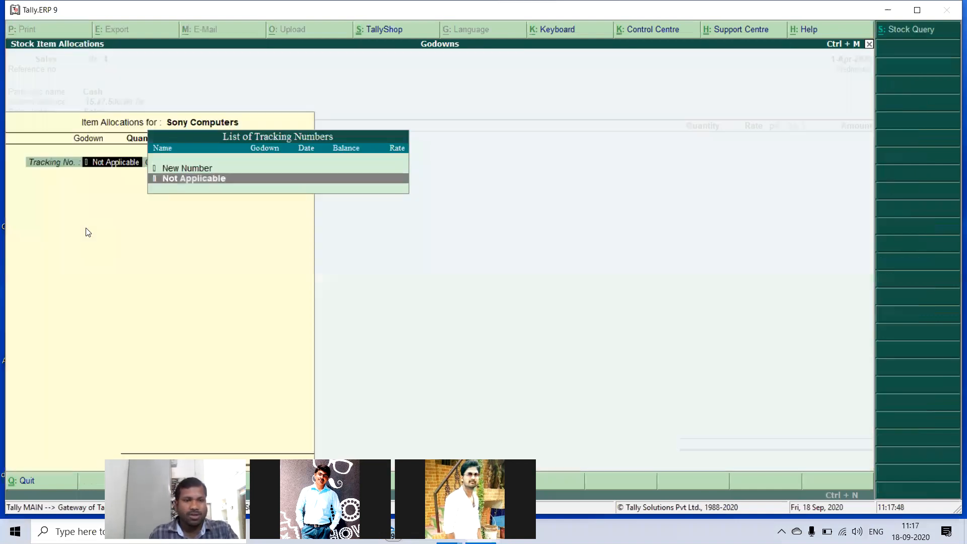
{"action": "key", "text": "Return"}
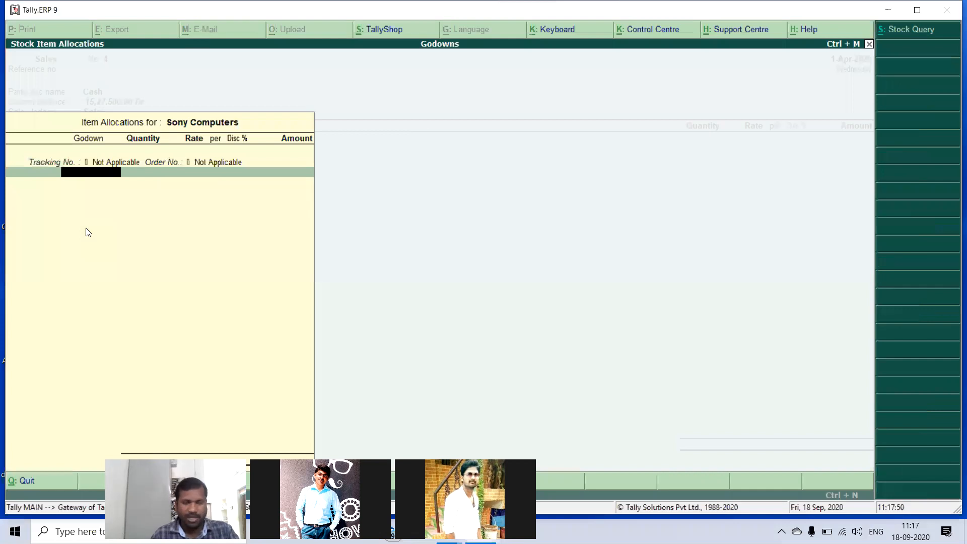
{"action": "type", "text": "M"}
{"action": "key", "text": "Return"}
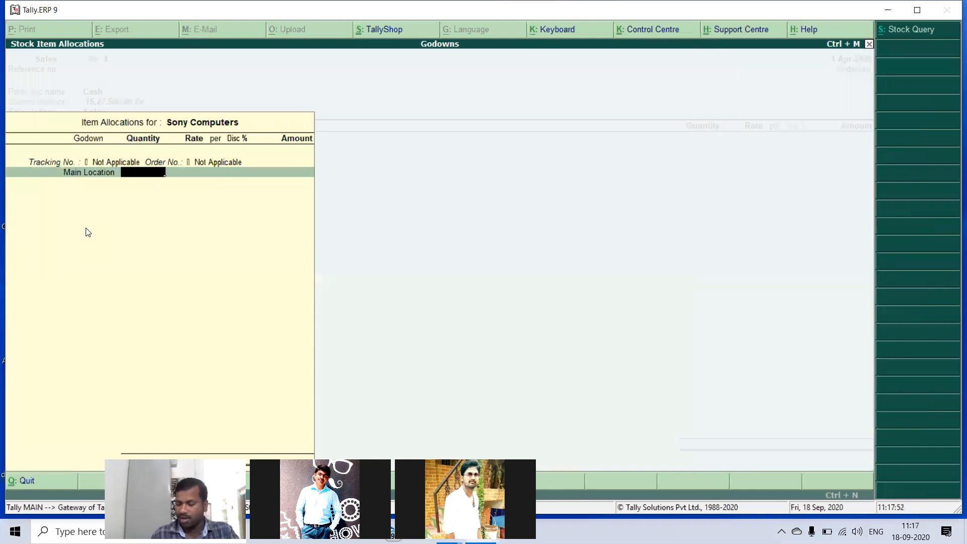
- Set the Sony Computers allocation to 18 no's at a rate of 21,000, keep the calculated amount and end the allocations
{"action": "type", "text": "18"}
{"action": "key", "text": "Return"}
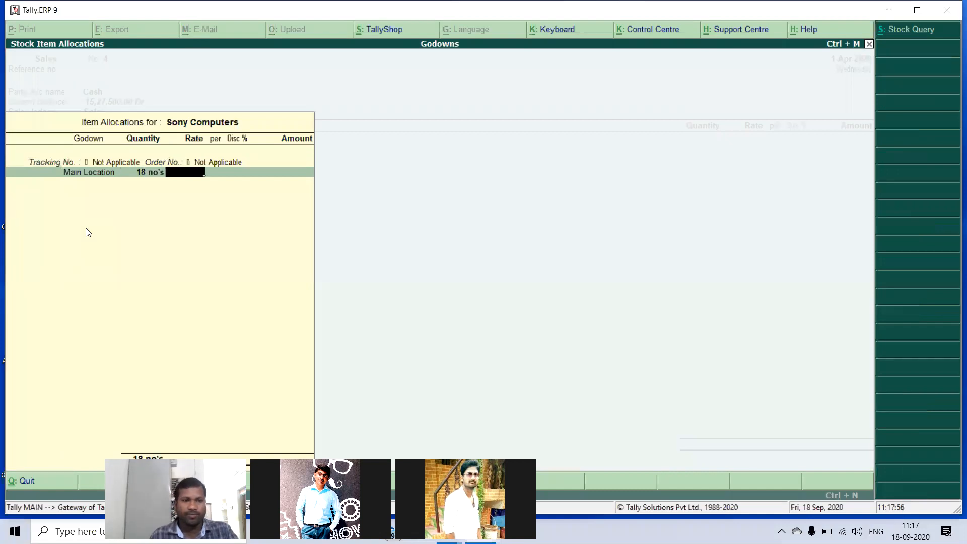
{"action": "key", "text": "Return"}
{"action": "key", "text": "BackSpace"}
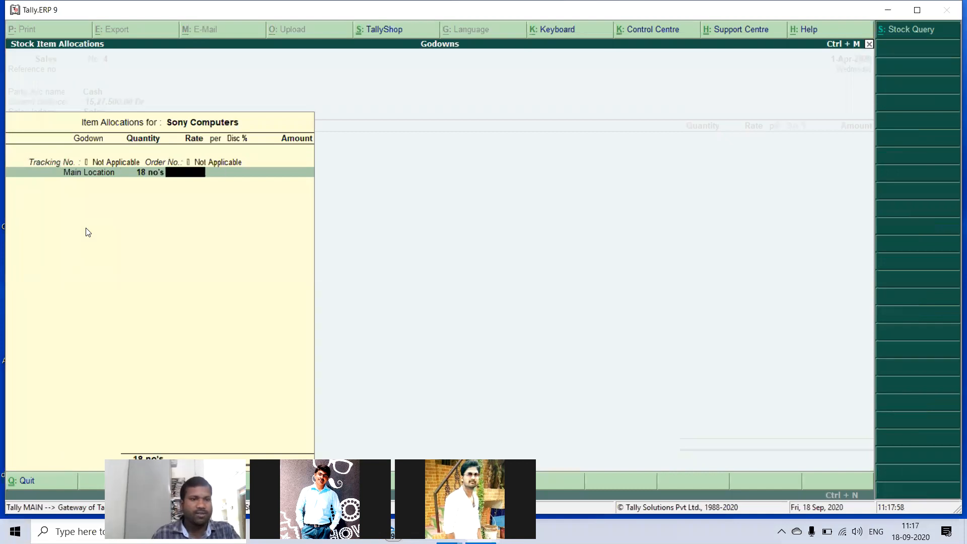
{"action": "type", "text": "21000"}
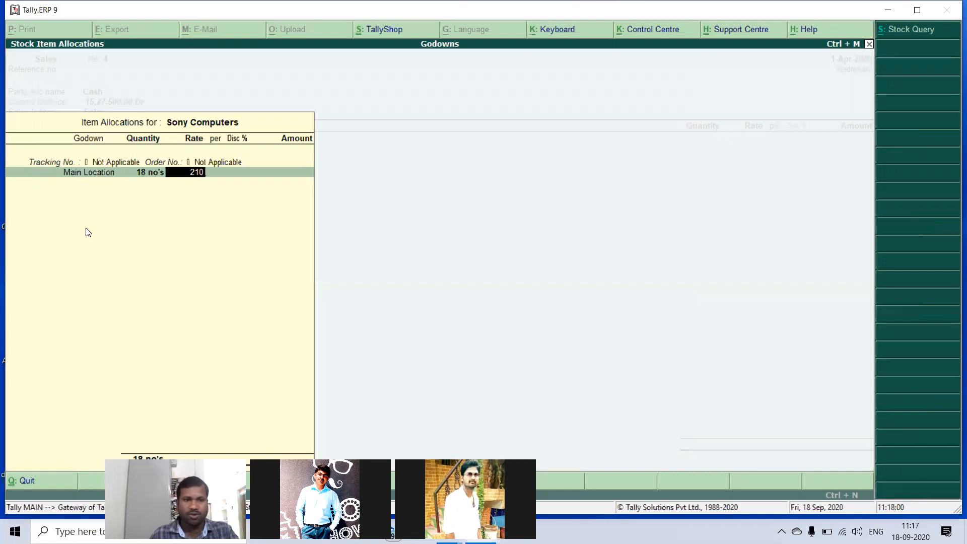
{"action": "key", "text": "Return"}
{"action": "key", "text": "Return"}
{"action": "key", "text": "Return"}
{"action": "key", "text": "Return"}
{"action": "key", "text": "Return"}
- End the item list after Sony Computers, leave the narration empty, accept the sales voucher and leave voucher entry
{"action": "key", "text": "Return"}
{"action": "key", "text": "Return"}
{"action": "key", "text": "Return"}
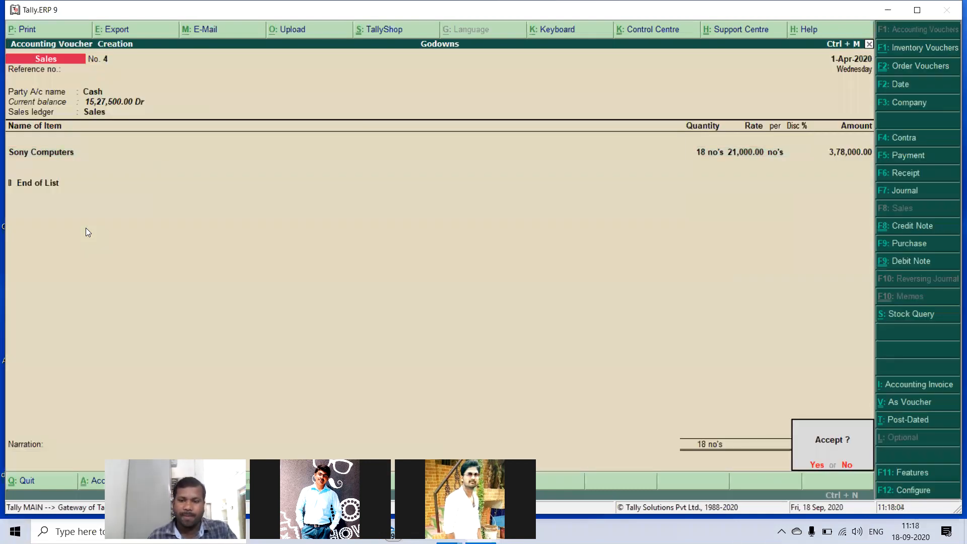
{"action": "key", "text": "Return"}
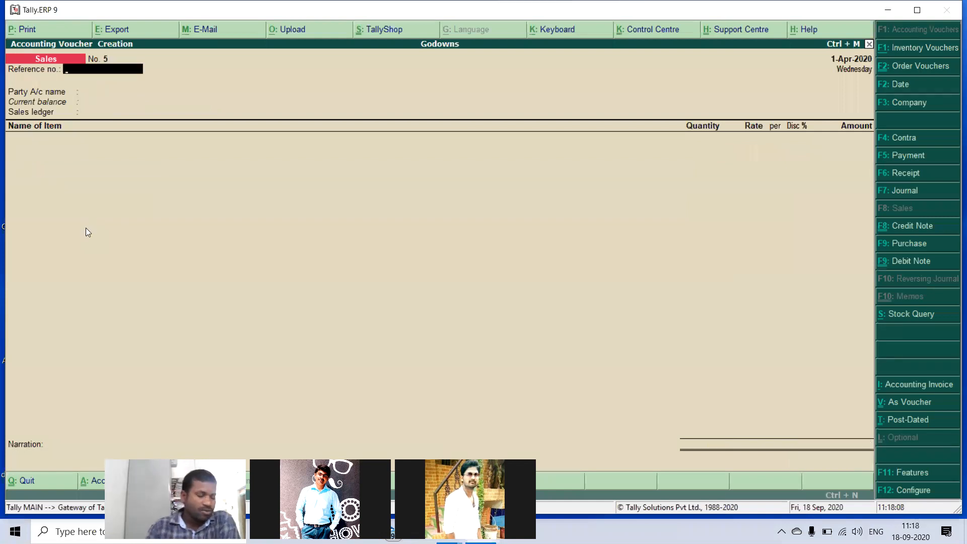
{"action": "key", "text": "Escape"}
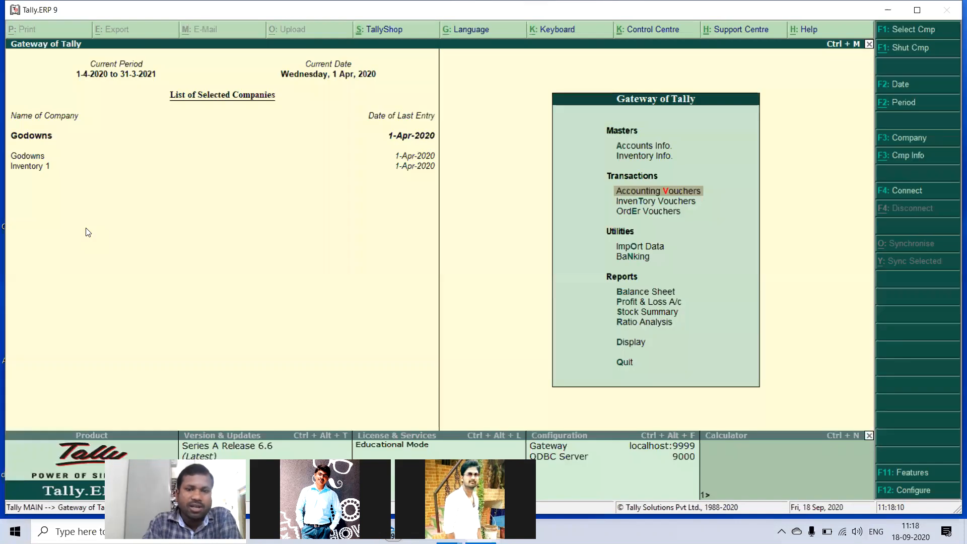
- Go to the Statements of Inventory reports for the Godowns company
{"action": "key", "text": "Down"}
{"action": "key", "text": "Down"}
{"action": "key", "text": "Down"}
{"action": "key", "text": "Down"}
{"action": "key", "text": "Down"}
{"action": "key", "text": "Down"}
{"action": "key", "text": "Down"}
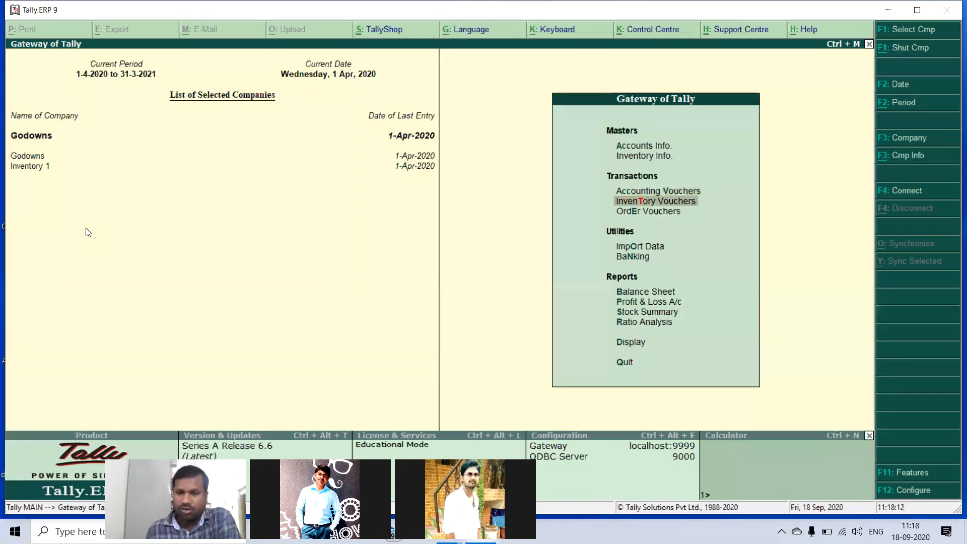
{"action": "key", "text": "Down"}
{"action": "key", "text": "Down"}
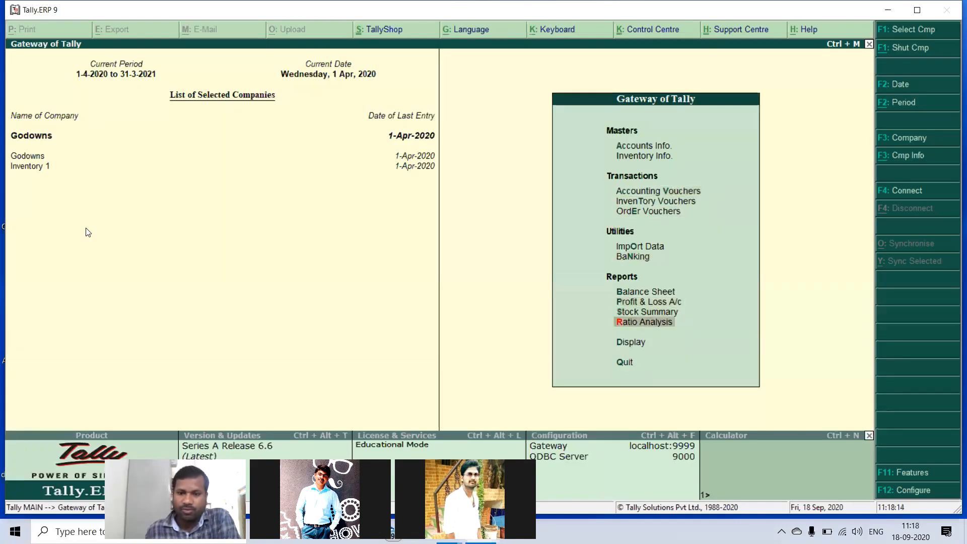
{"action": "key", "text": "Return"}
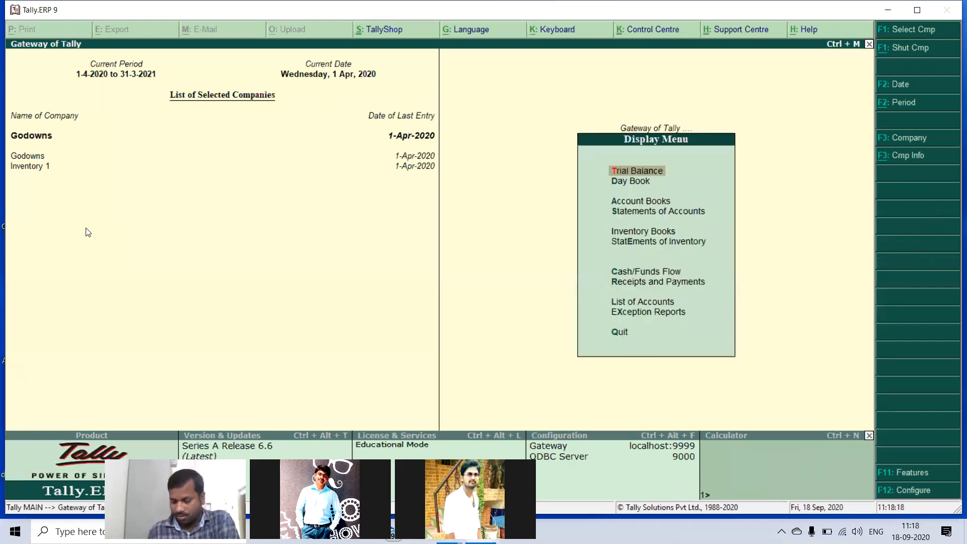
{"action": "key", "text": "Down"}
{"action": "key", "text": "Down"}
{"action": "key", "text": "Down"}
{"action": "key", "text": "Down"}
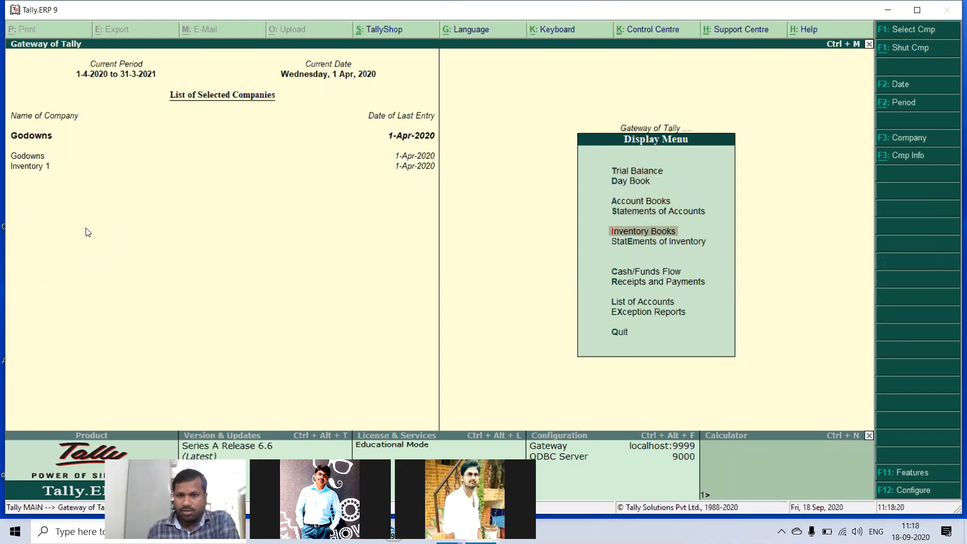
{"action": "key", "text": "Down"}
{"action": "key", "text": "Return"}
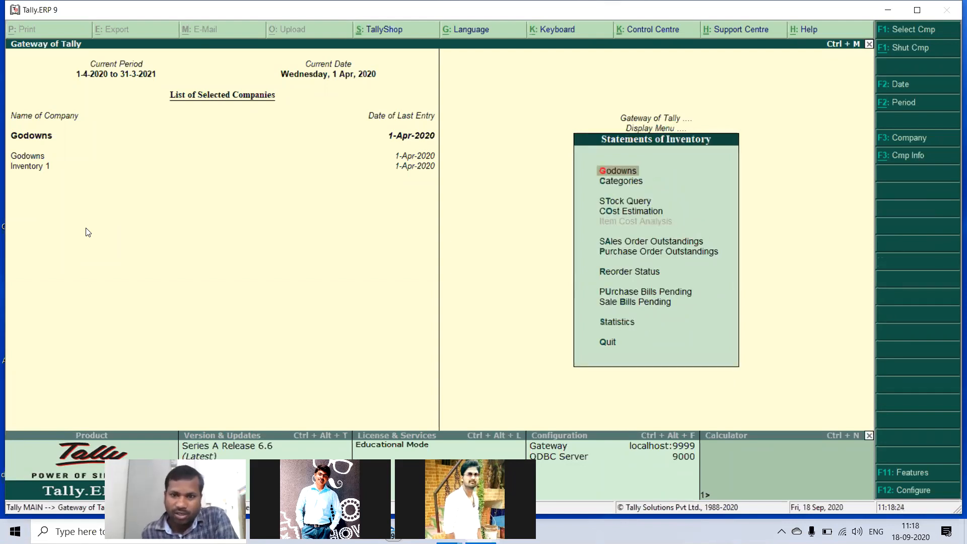
- View the godown summaries for AMPT and DSNR to check their closing stock
{"action": "key", "text": "Return"}
{"action": "key", "text": "Down"}
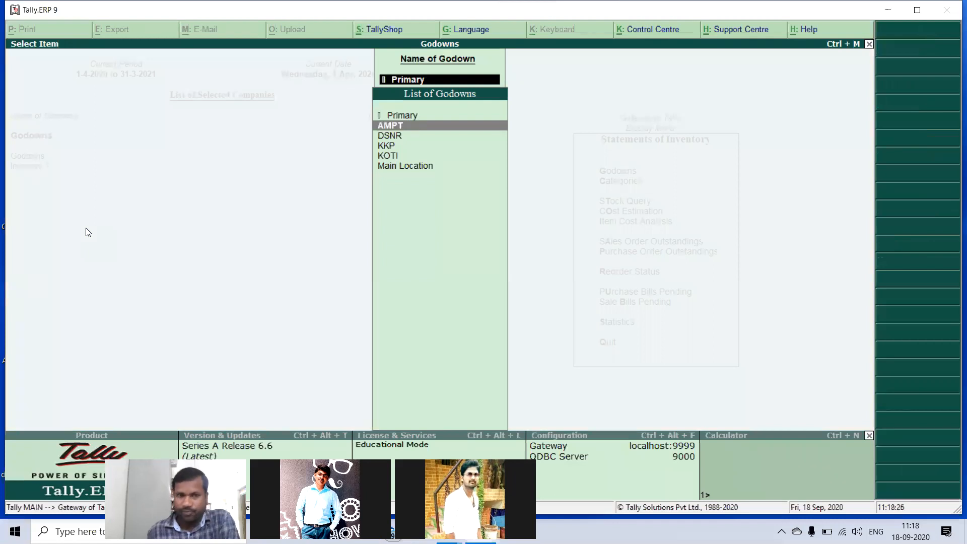
{"action": "key", "text": "Return"}
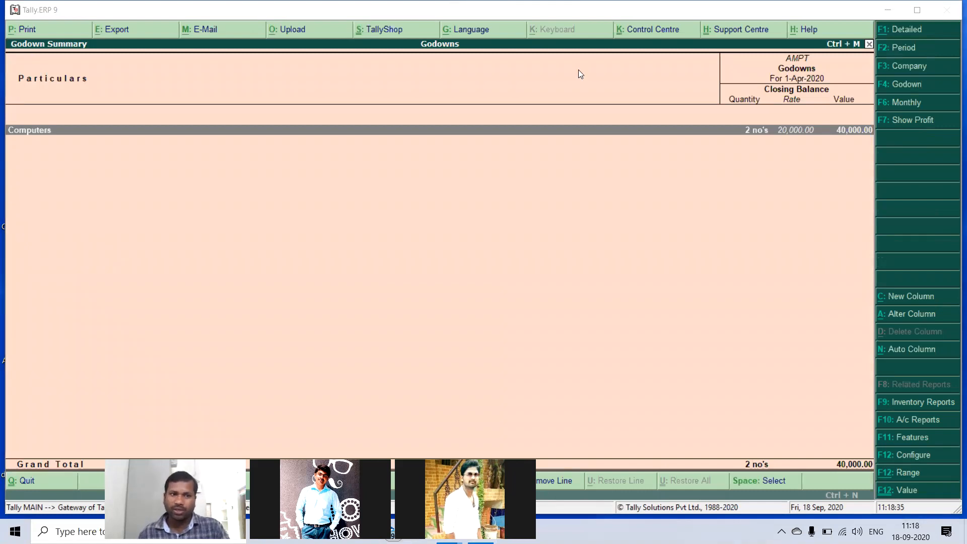
{"action": "key", "text": "Escape"}
{"action": "key", "text": "Down"}
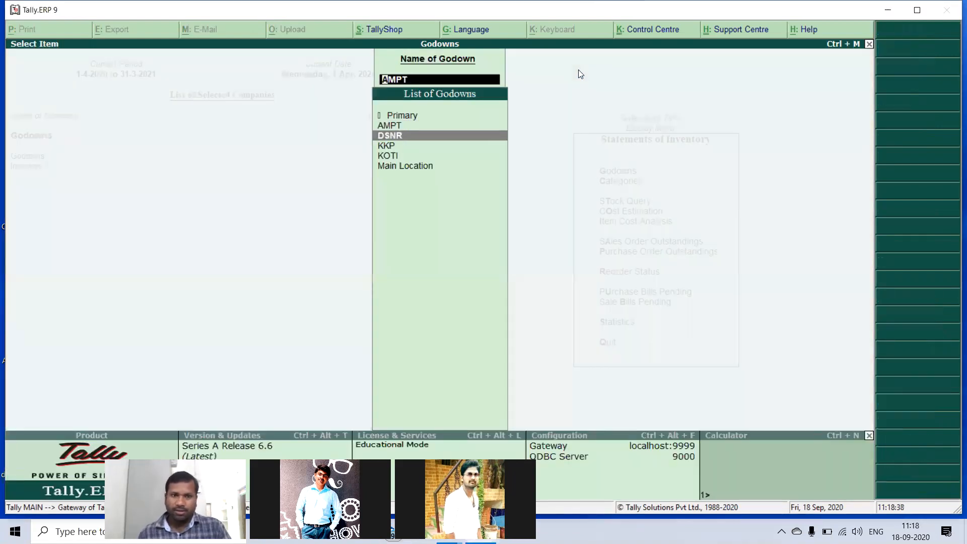
{"action": "key", "text": "Return"}
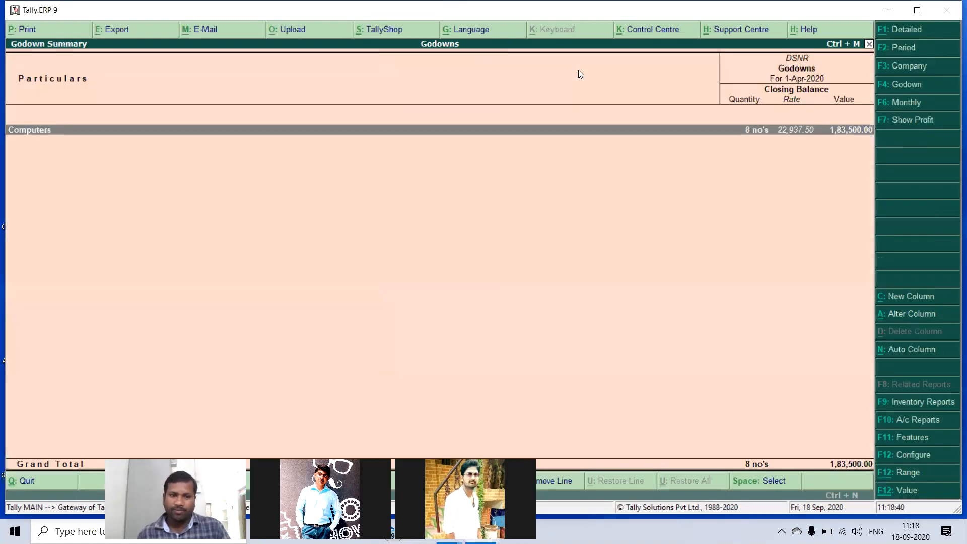
- View the godown summaries for KKP and KOTI to check their closing stock
{"action": "key", "text": "Escape"}
{"action": "key", "text": "Down"}
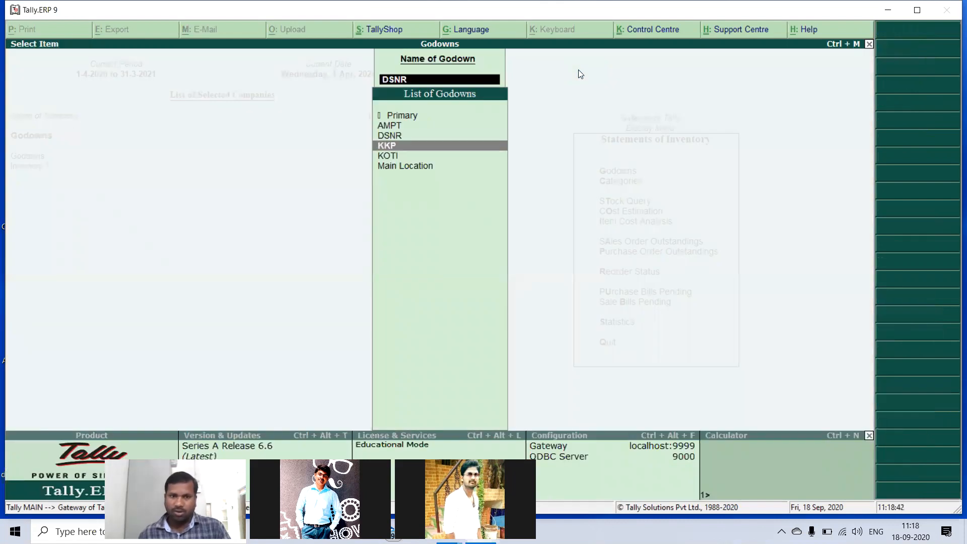
{"action": "key", "text": "Return"}
{"action": "key", "text": "Escape"}
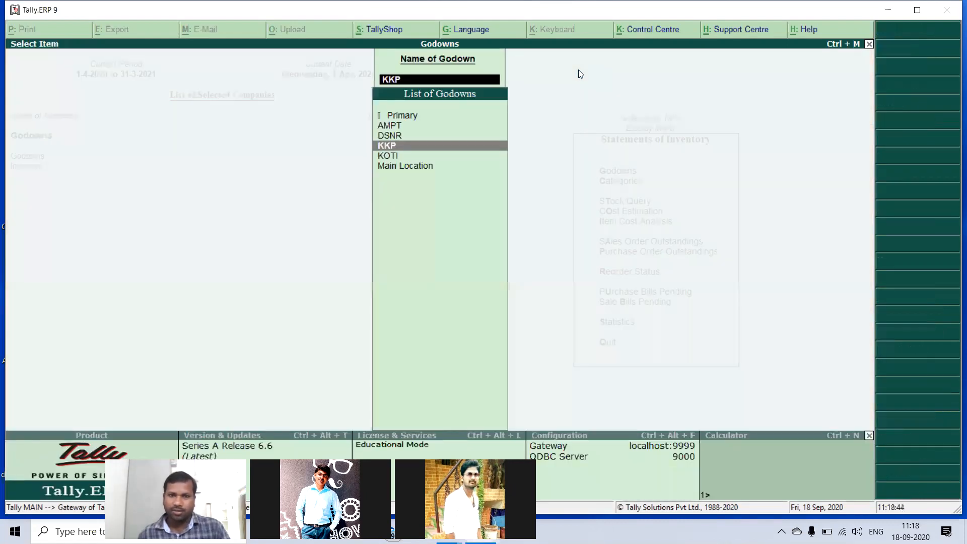
{"action": "key", "text": "Down"}
{"action": "key", "text": "Return"}
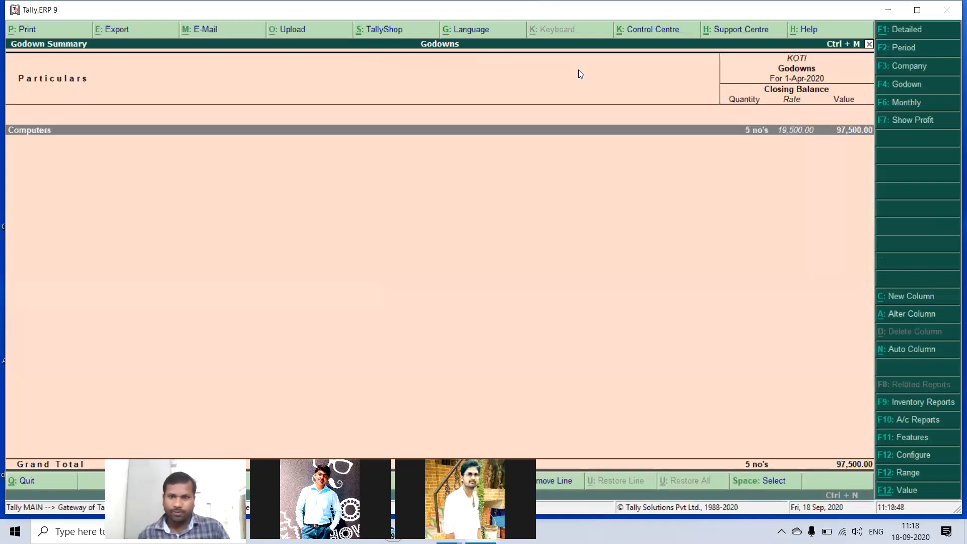
- Examine the Main Location godown summary, including the item-wise stock in the Computers group, and return to the inventory statements
{"action": "key", "text": "Escape"}
{"action": "key", "text": "Down"}
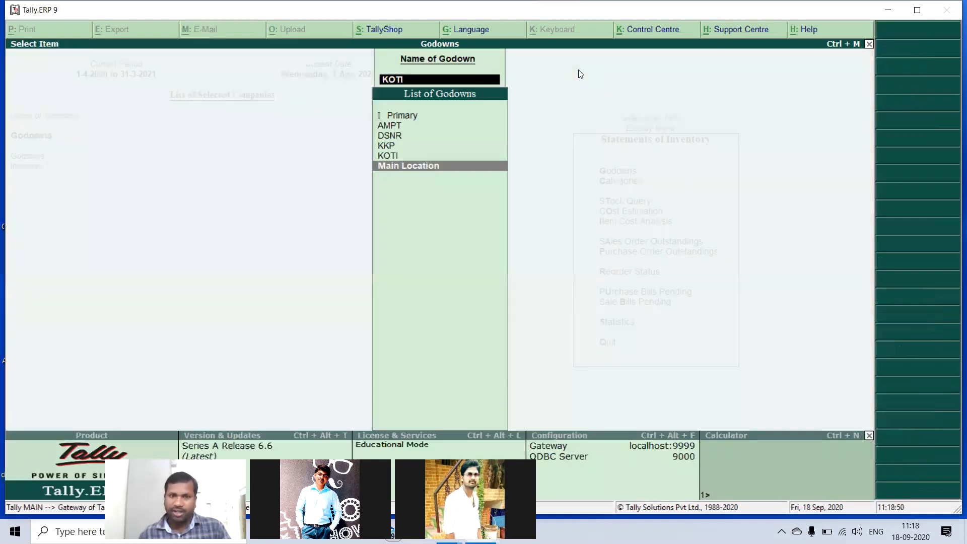
{"action": "key", "text": "Return"}
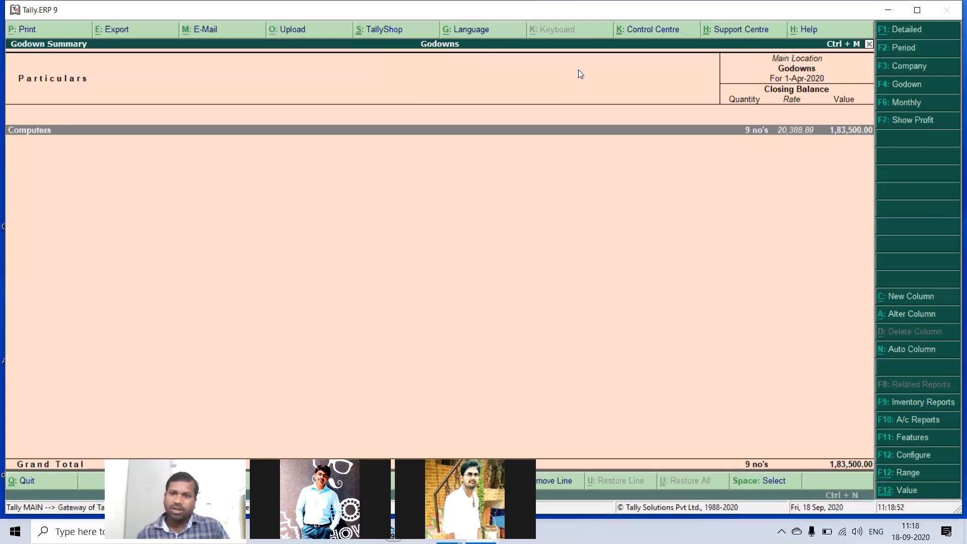
{"action": "key", "text": "Return"}
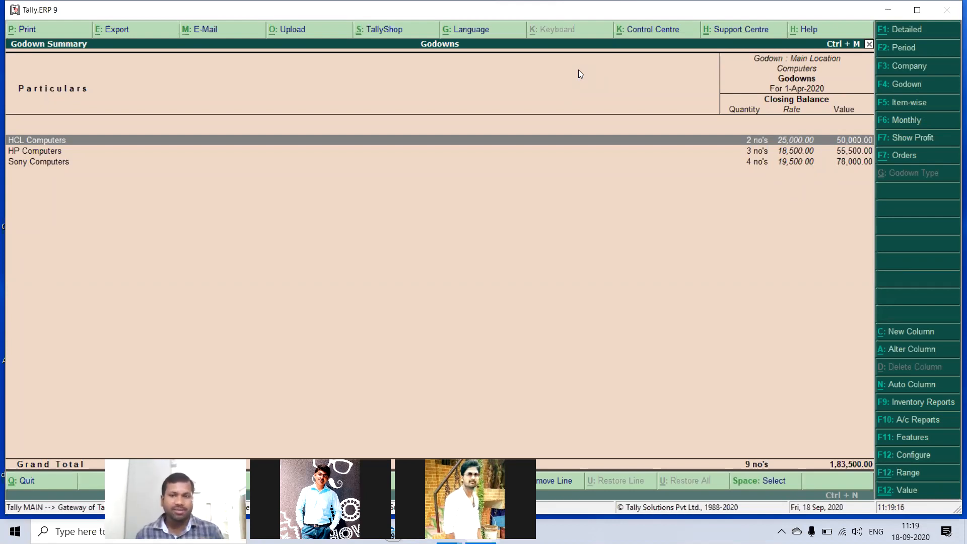
{"action": "key", "text": "Escape"}
{"action": "key", "text": "Escape"}
{"action": "key", "text": "Escape"}
{"action": "key", "text": "Escape"}
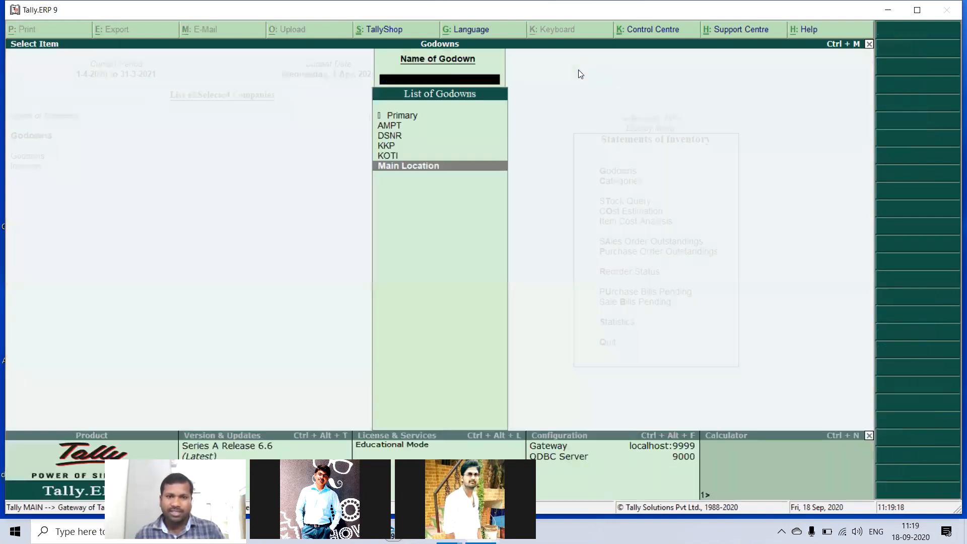
- View the stock category summary for Core I 3 and check the closing stock of its items
{"action": "key", "text": "Down"}
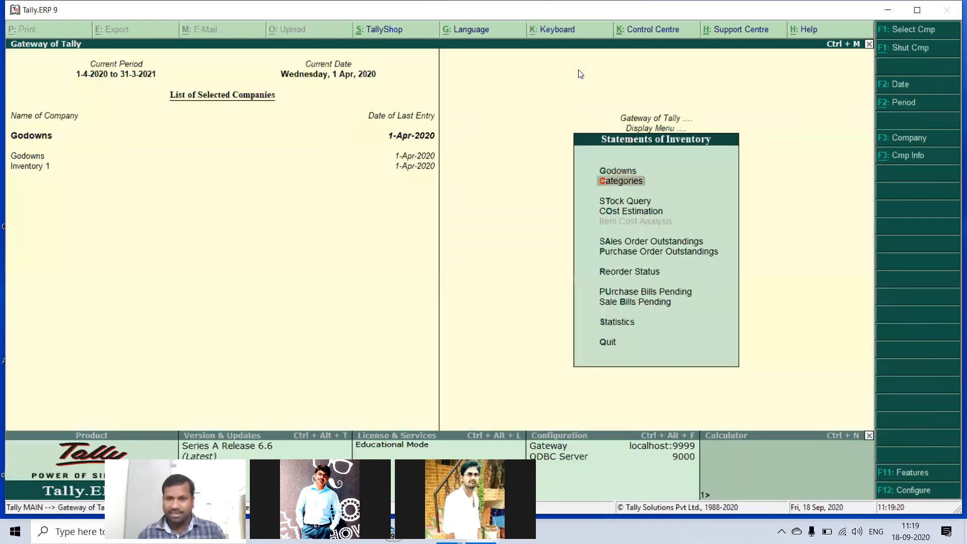
{"action": "key", "text": "Return"}
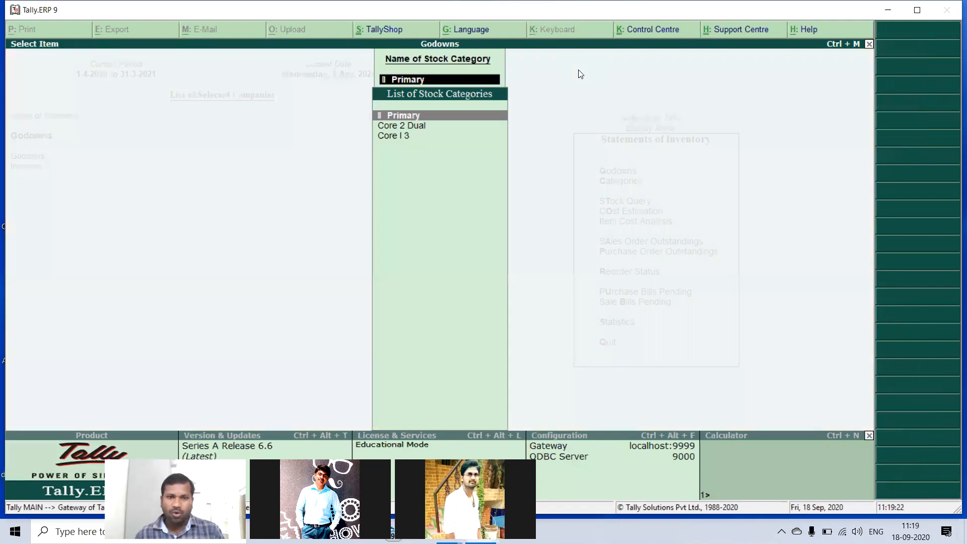
{"action": "key", "text": "Down"}
{"action": "key", "text": "Down"}
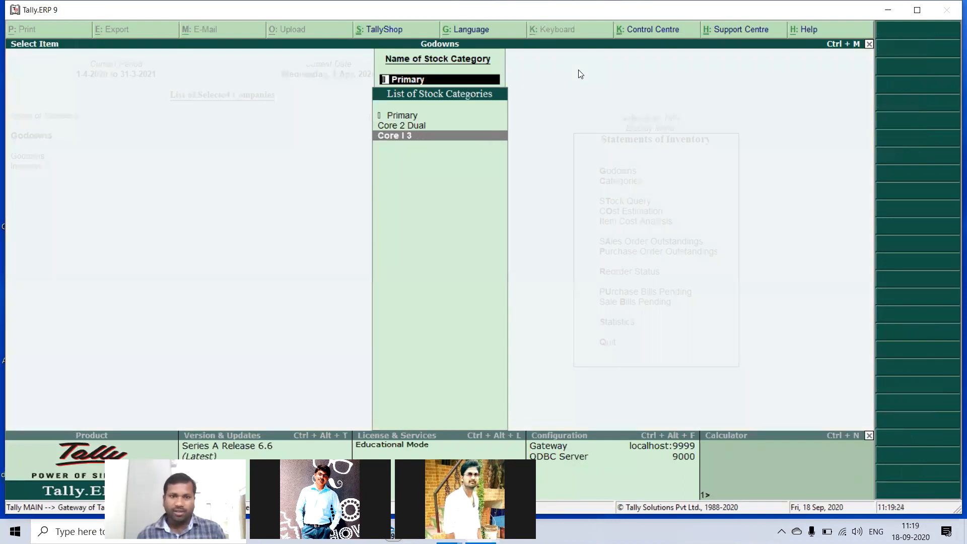
{"action": "key", "text": "Return"}
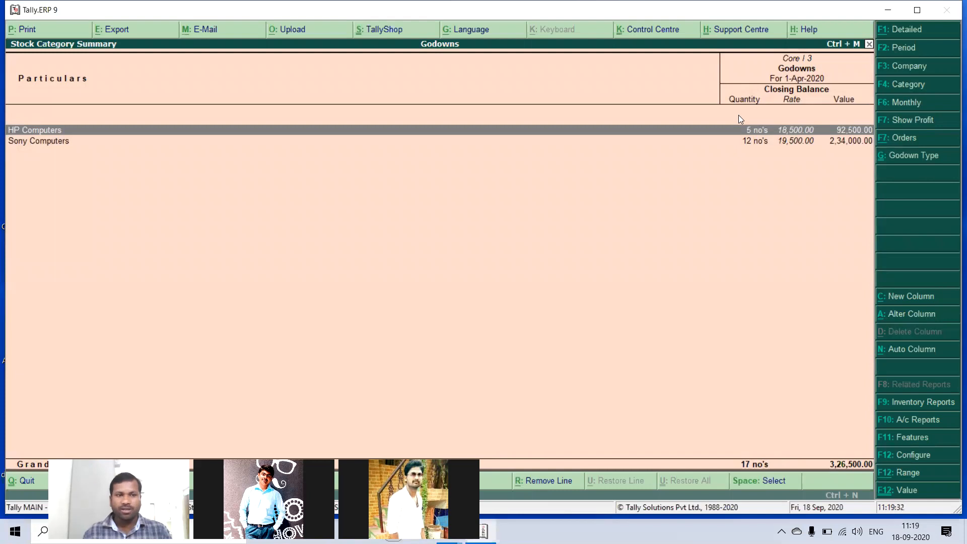
{"action": "key", "text": "Down"}
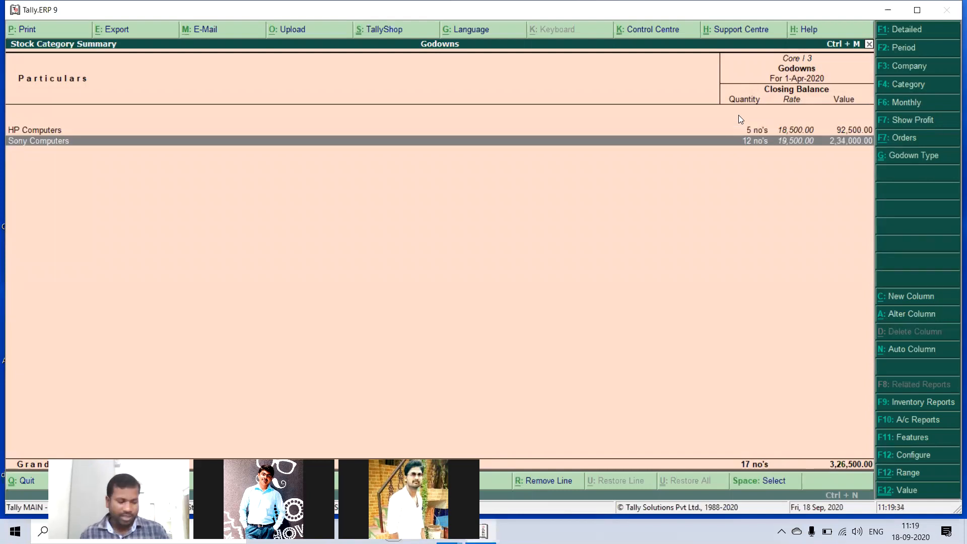
- View the stock category summary for Core 2 Dual
{"action": "key", "text": "Escape"}
{"action": "key", "text": "Up"}
{"action": "key", "text": "Return"}
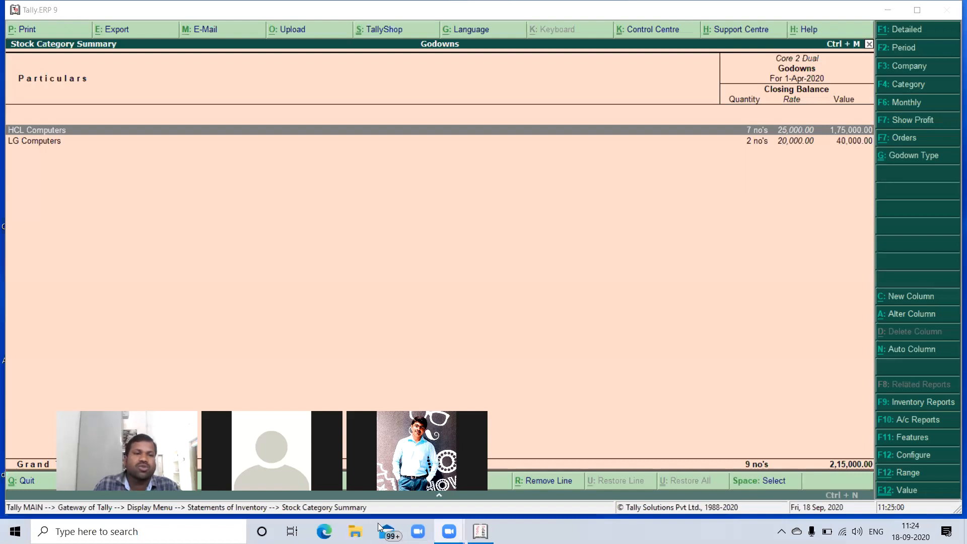
- Close the stock category summary and choose the Godowns inventory statement
{"action": "key", "text": "Escape"}
{"action": "key", "text": "Escape"}
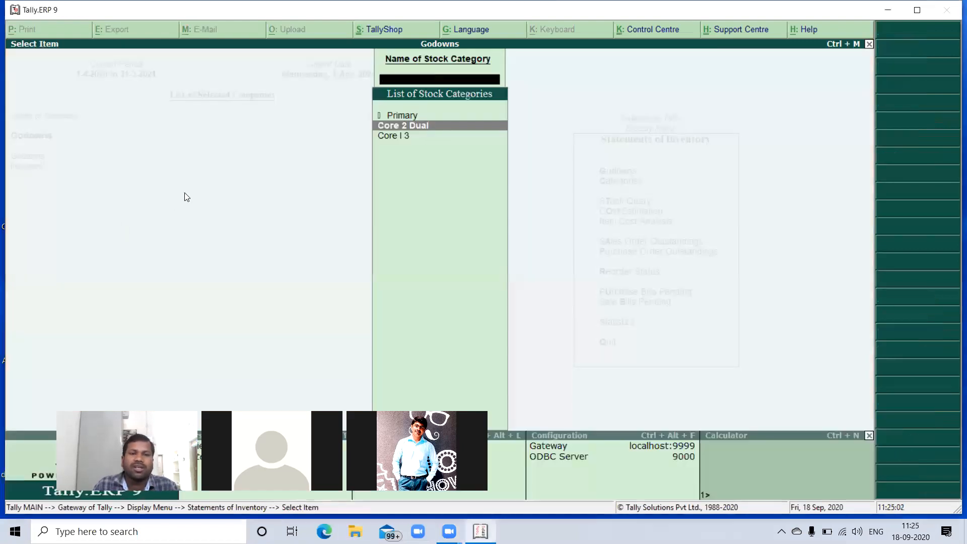
{"action": "key", "text": "Escape"}
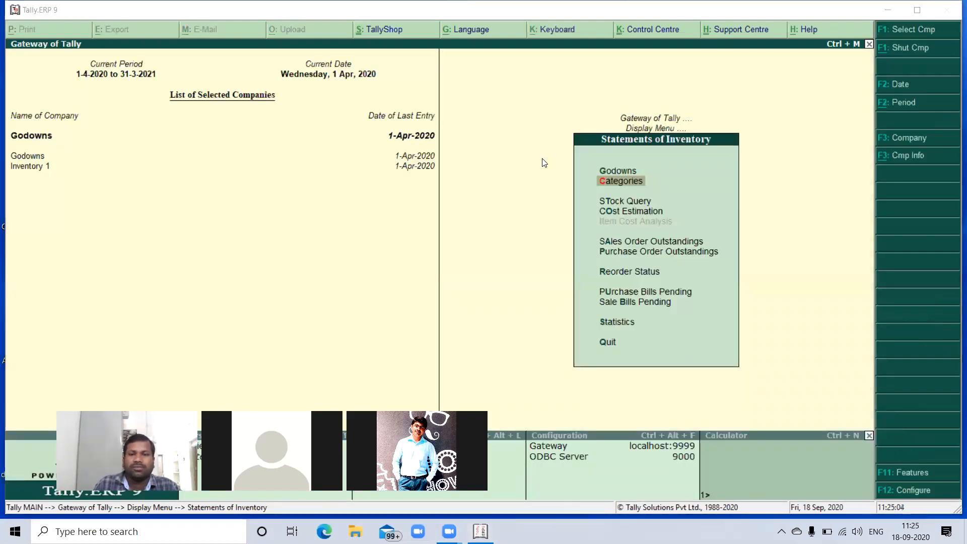
{"action": "key", "text": "Up"}
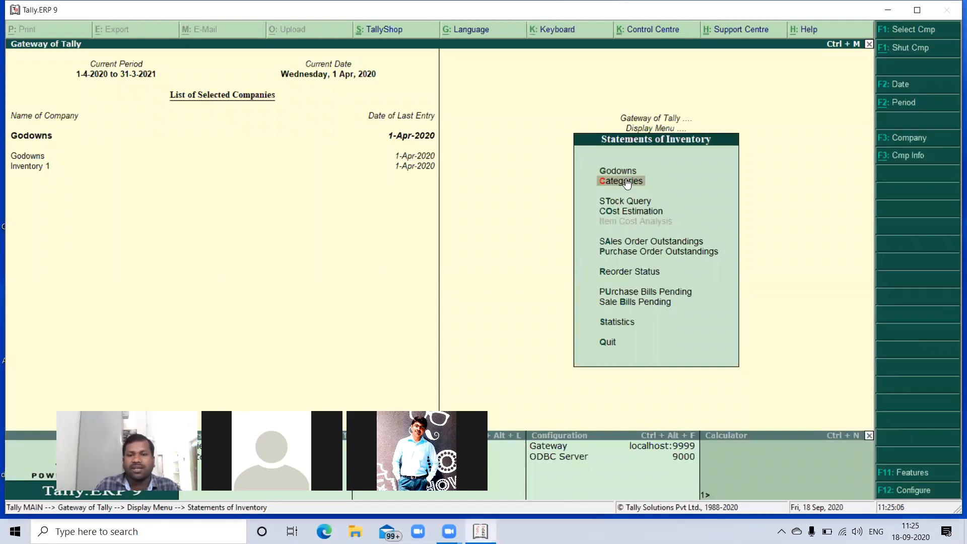
{"action": "left_click", "coordinate": [621, 170]}
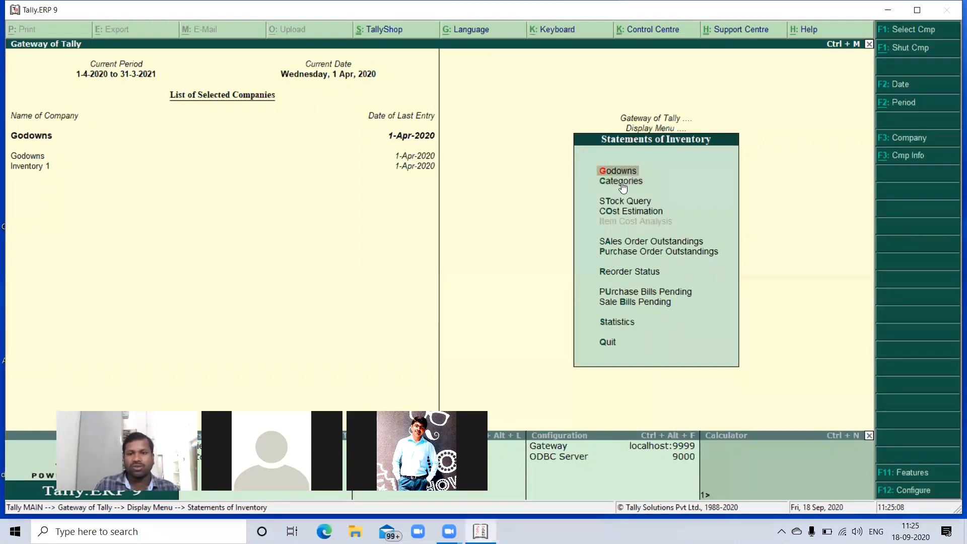